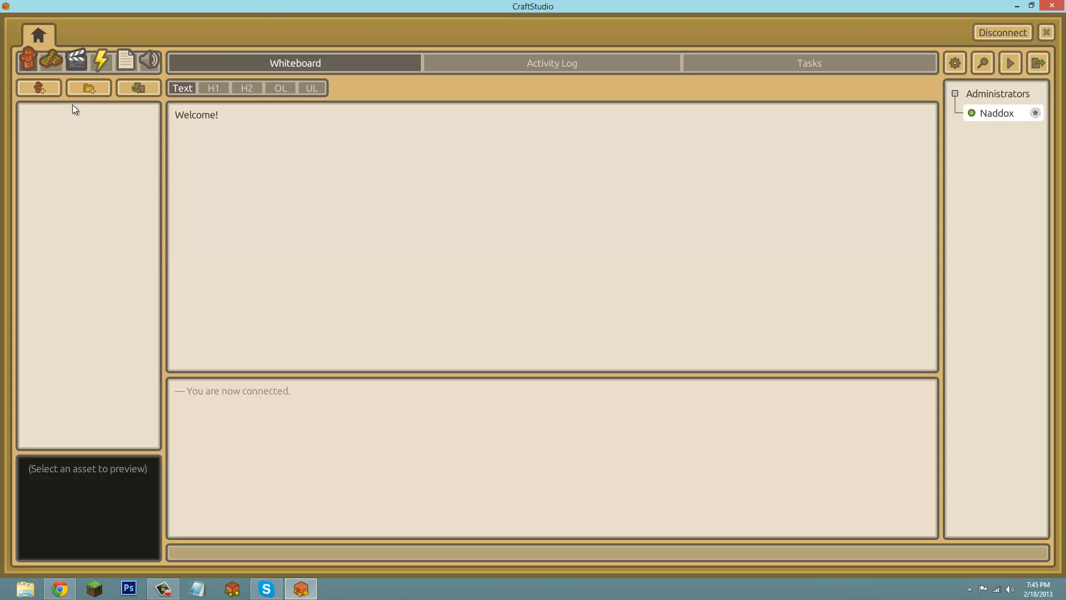
- Create an asset folder named "player" for the models
left_click(78, 88)
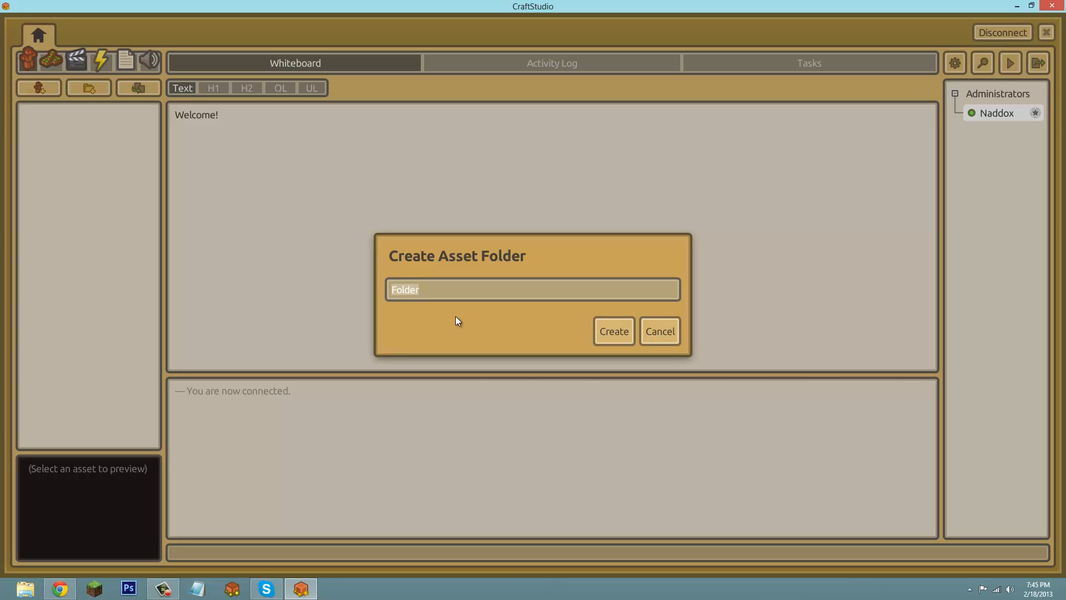
type("player")
left_click(614, 332)
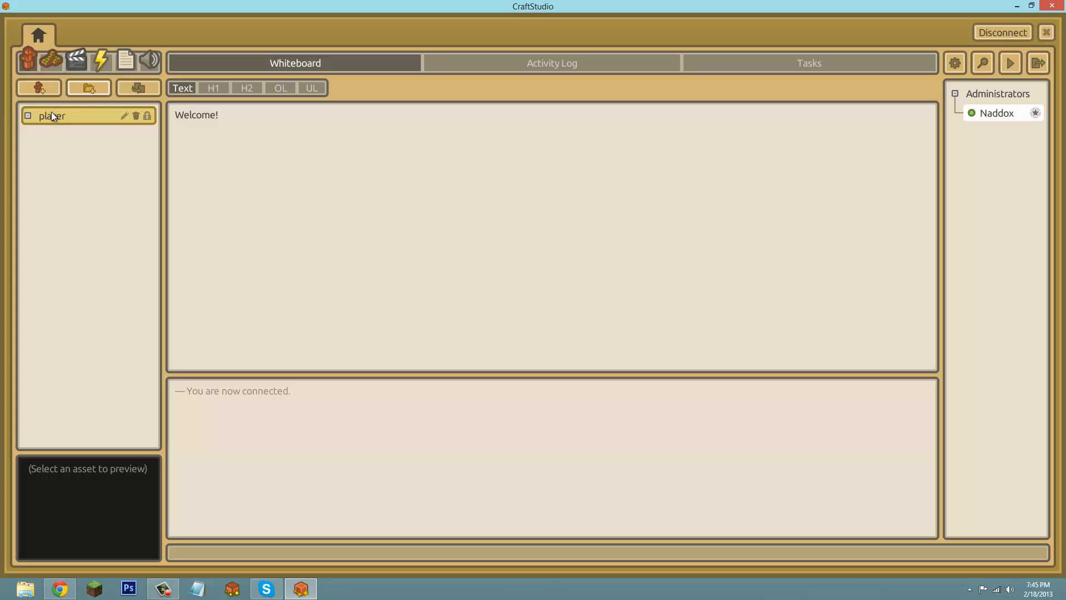
- Create a model named "player" and open it for editing
left_click(40, 87)
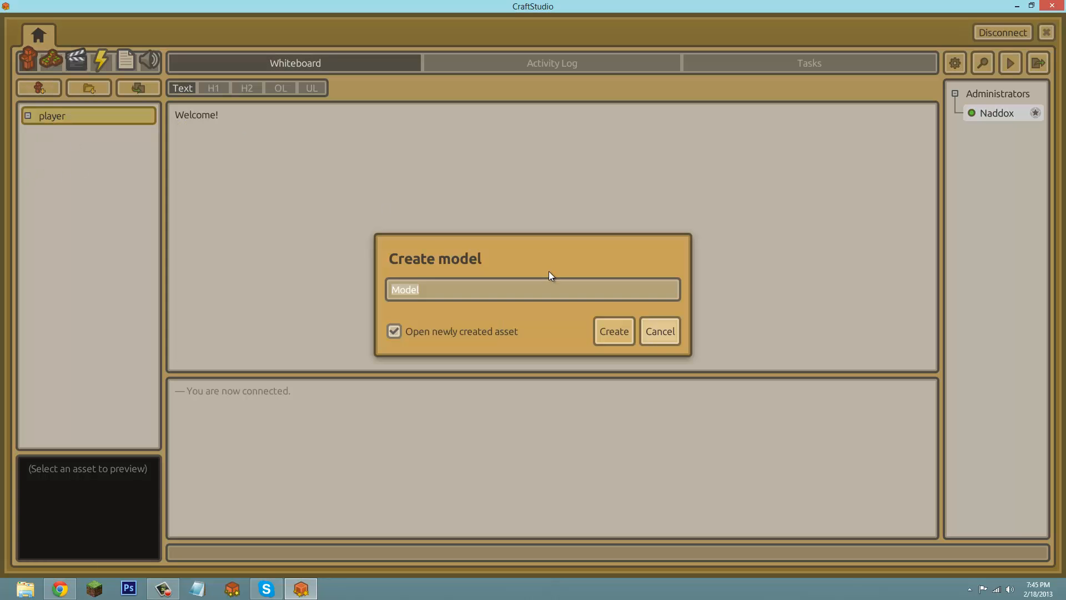
type("player")
left_click(613, 335)
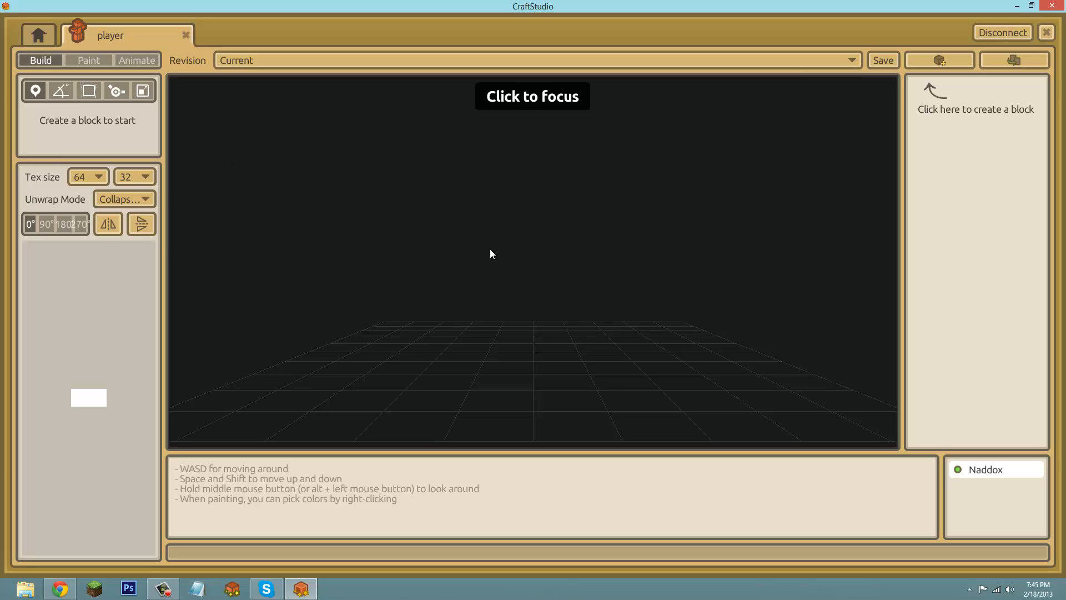
- Create a first block in the player model, keeping the default name "Block"
middle_click_drag(534, 296, 484, 267)
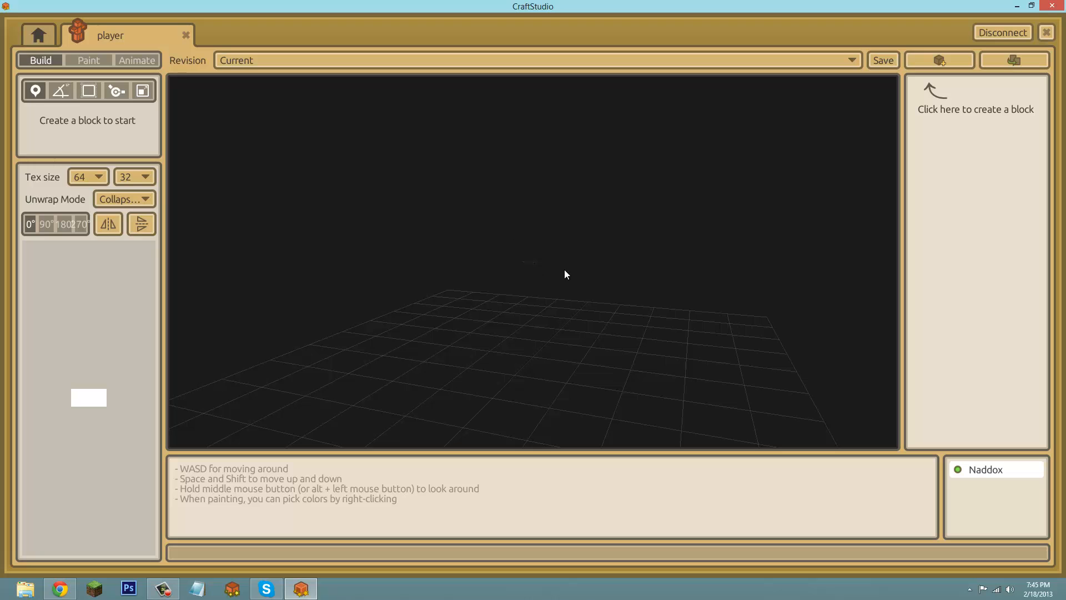
middle_click_drag(539, 295, 600, 288)
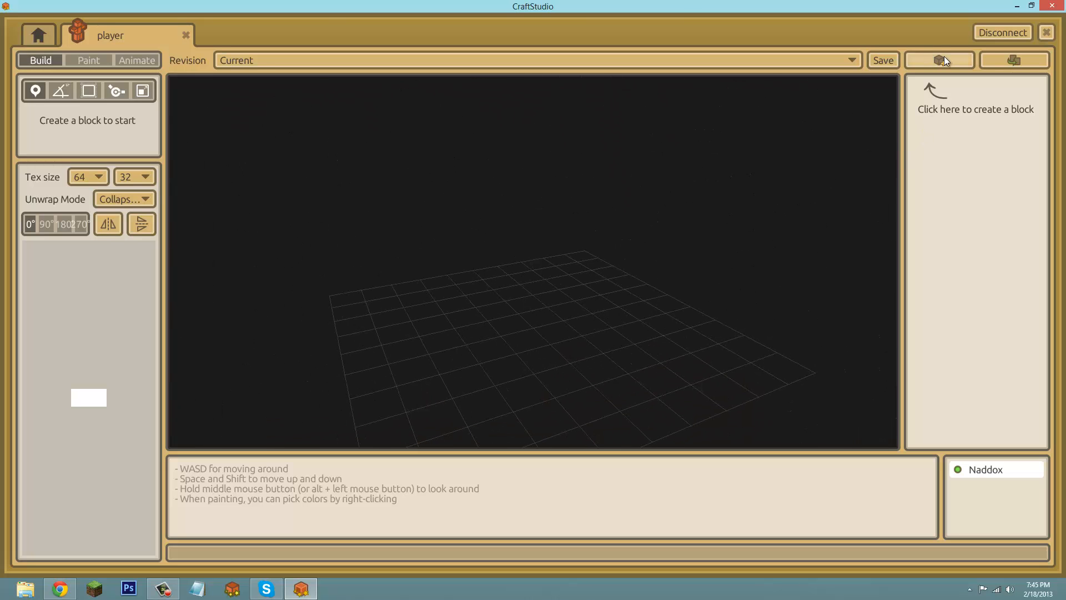
left_click(943, 58)
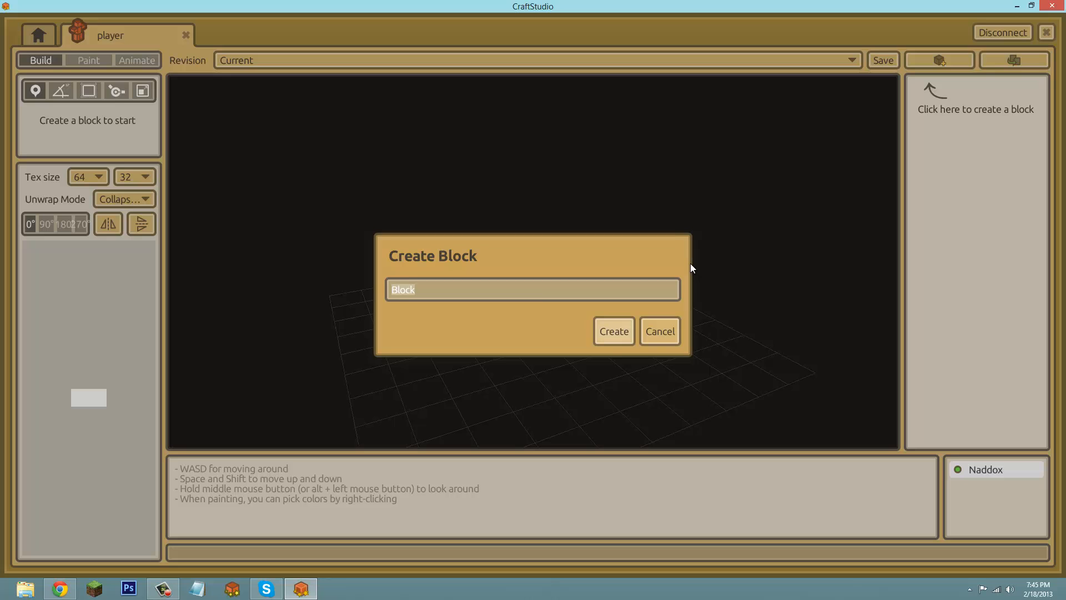
left_click(614, 332)
- Examine the new block from several angles, including deselecting and reselecting it
middle_click_drag(531, 295, 477, 302)
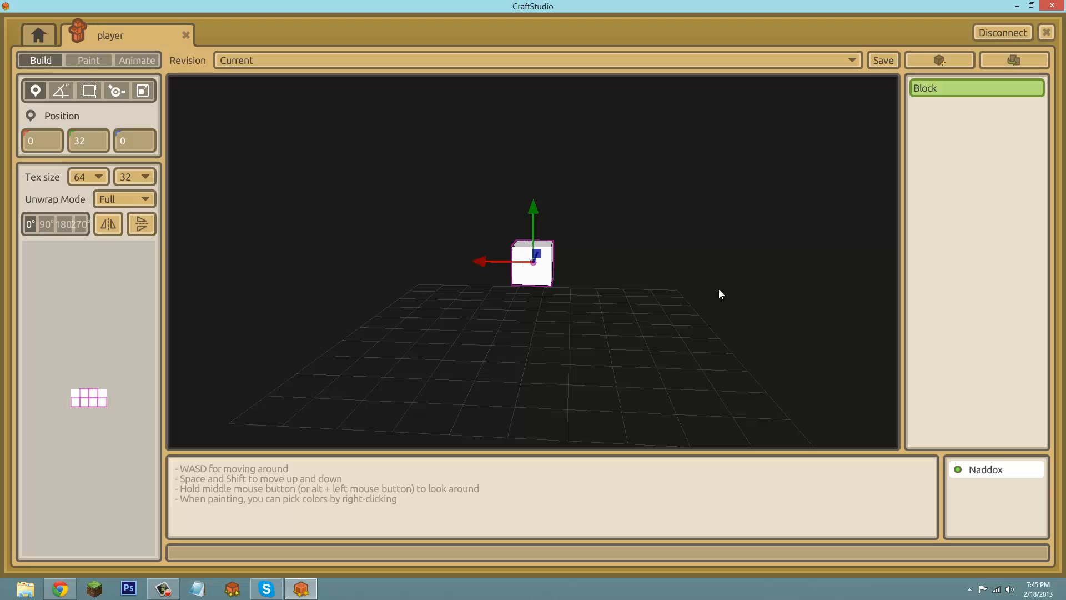
middle_click_drag(611, 297, 522, 259)
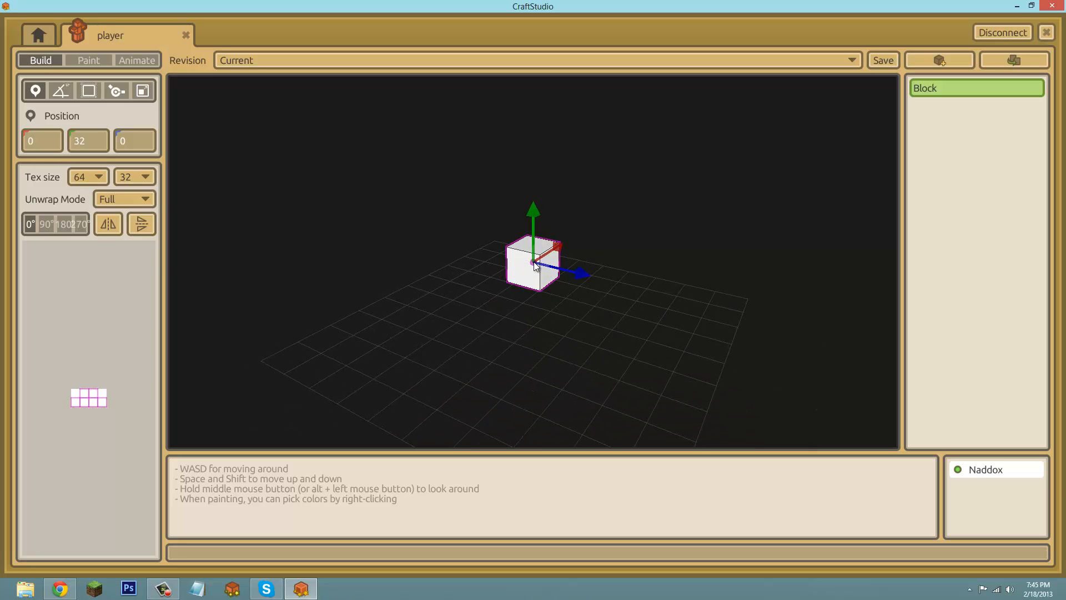
middle_click_drag(477, 354, 535, 298)
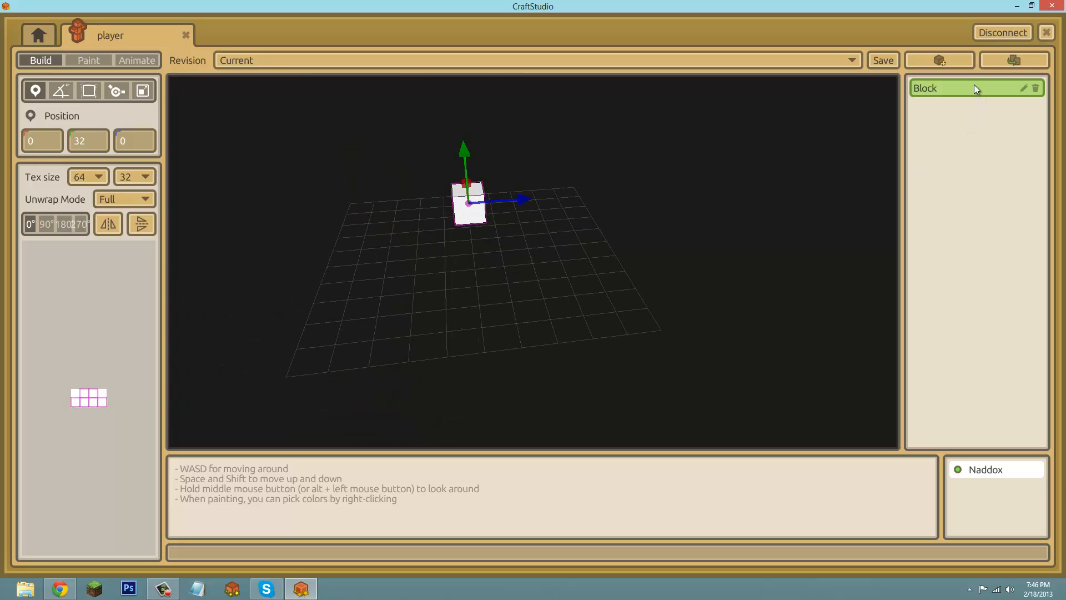
double_click(959, 88)
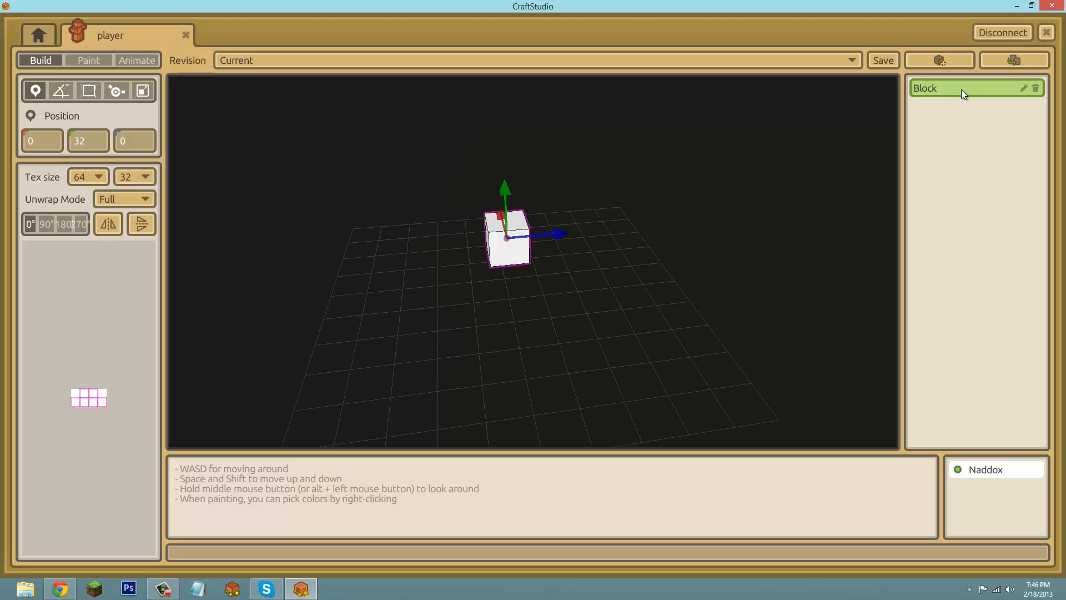
left_click(702, 346)
middle_click_drag(531, 294, 535, 298)
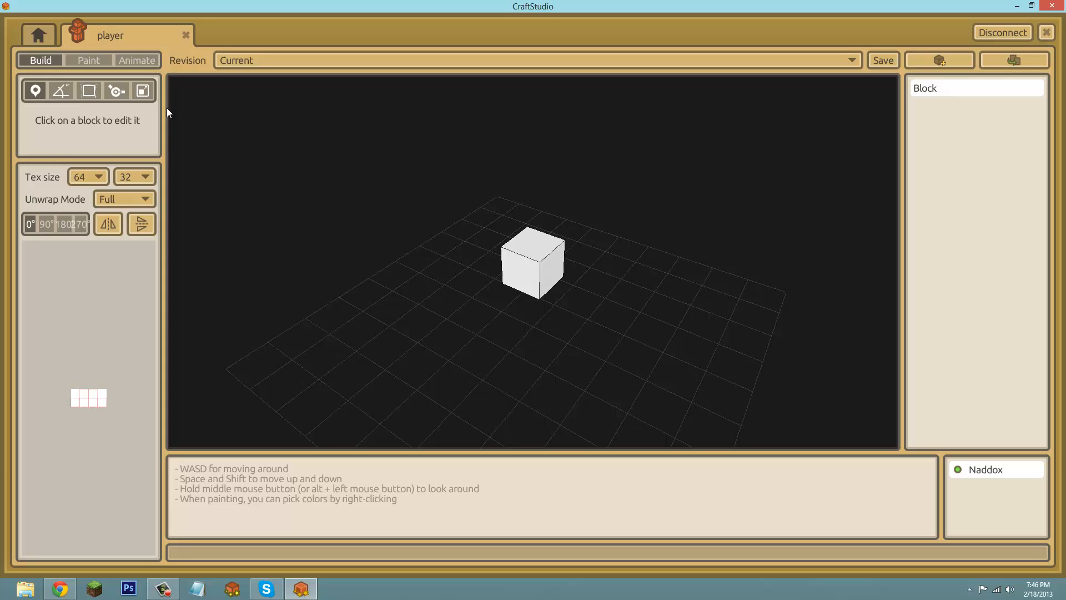
left_click(936, 91)
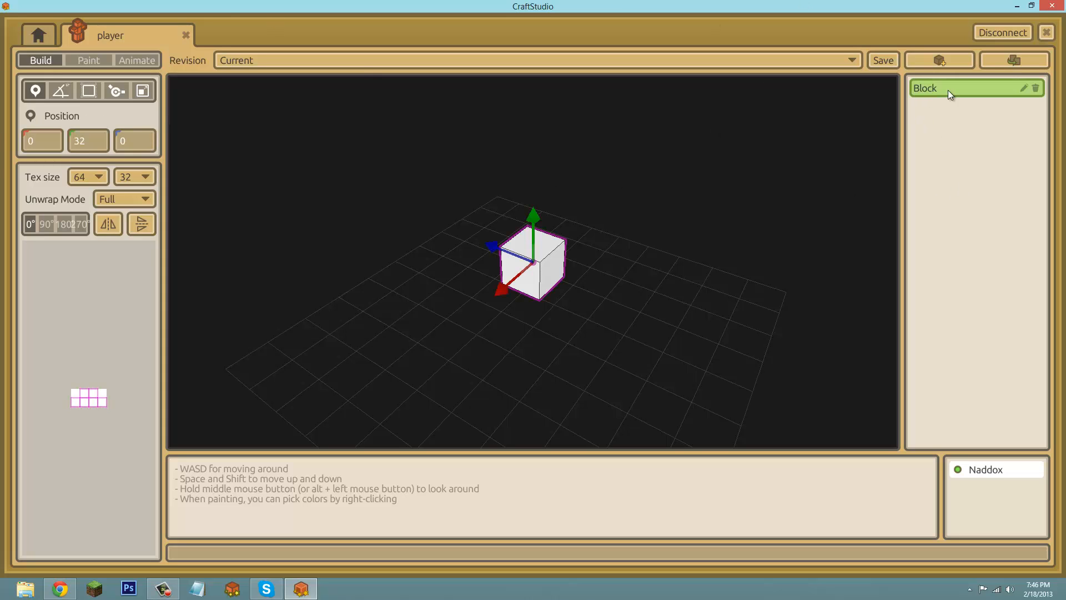
mouse_move(533, 295)
middle_mouse_down()
mouse_move(543, 300)
mouse_move(535, 293)
middle_mouse_up()
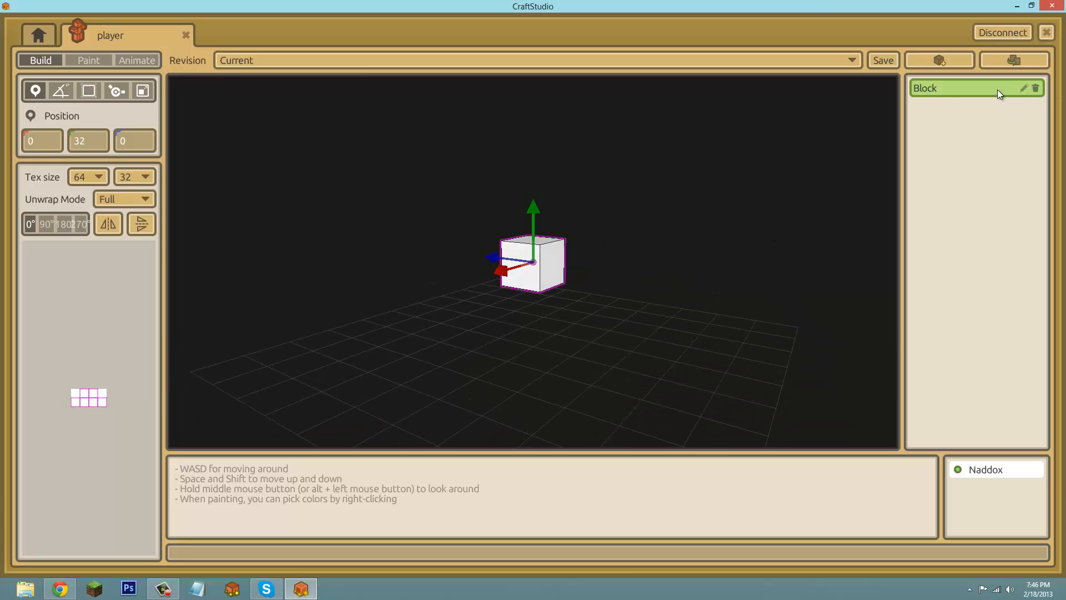
- Rename the block as "body"
left_click(1025, 88)
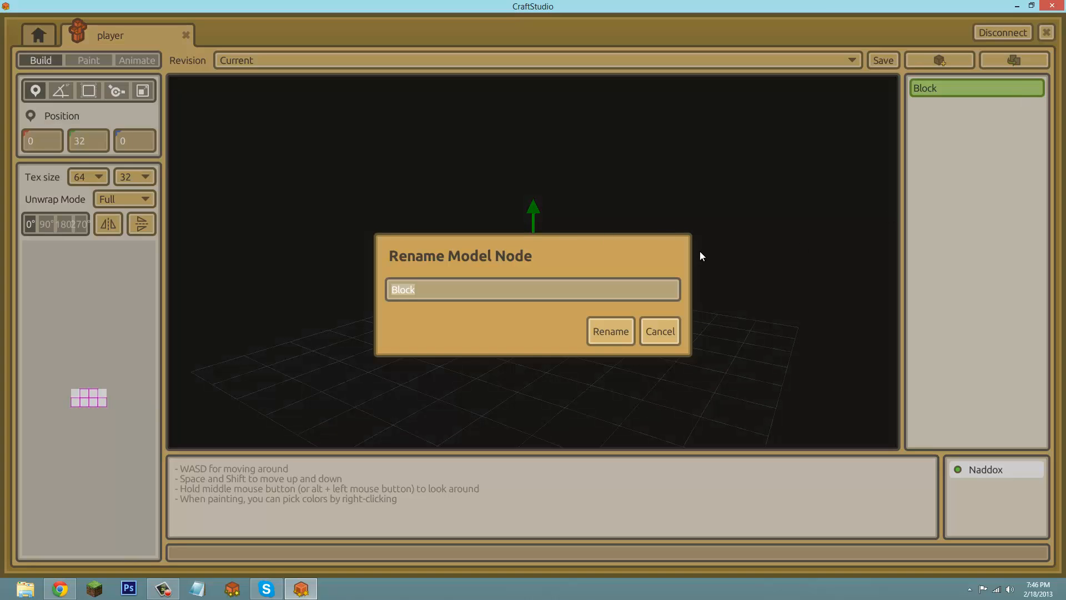
type("body")
key("Return")
- Paint a few brownish-red marks (RGB 128, 64, 64) on the body's front face in its texture
mouse_move(484, 357)
middle_mouse_down()
mouse_move(535, 295)
mouse_move(479, 358)
middle_mouse_up()
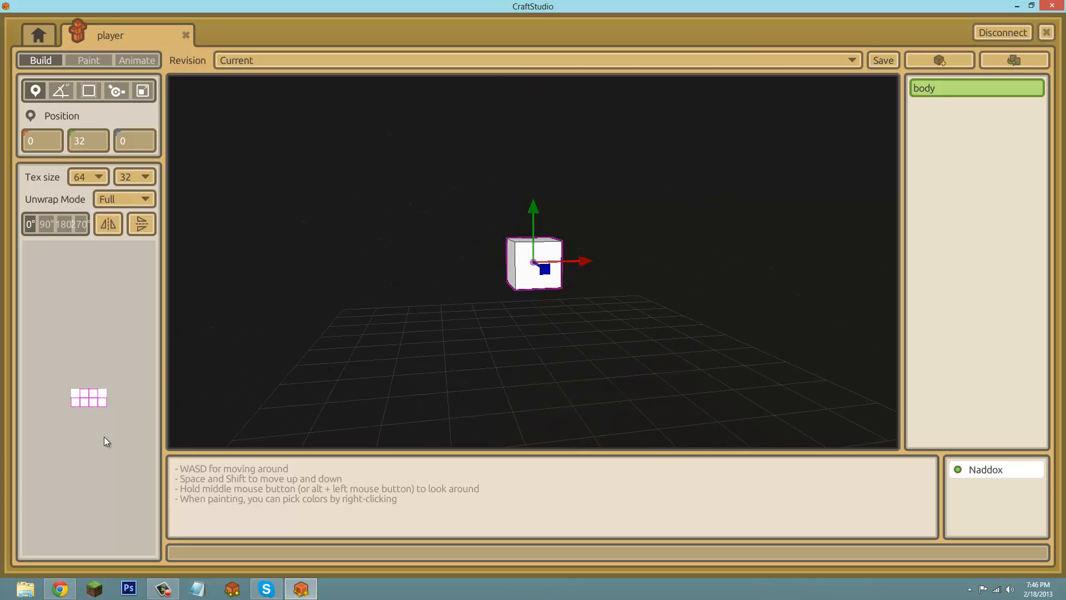
scroll(85, 409, "up", 3)
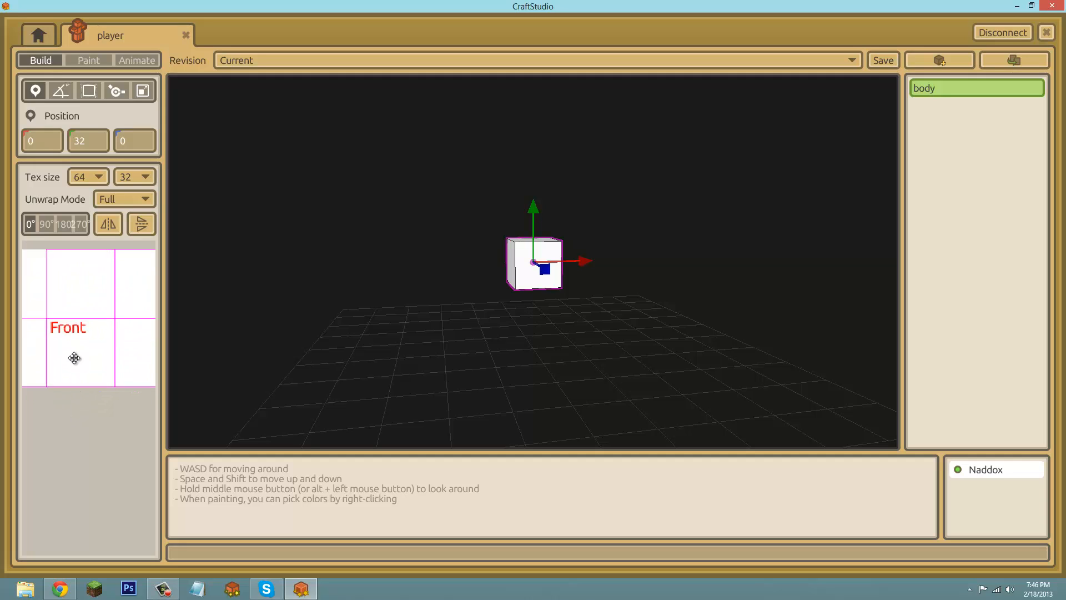
scroll(92, 342, "down", 2)
left_click(88, 60)
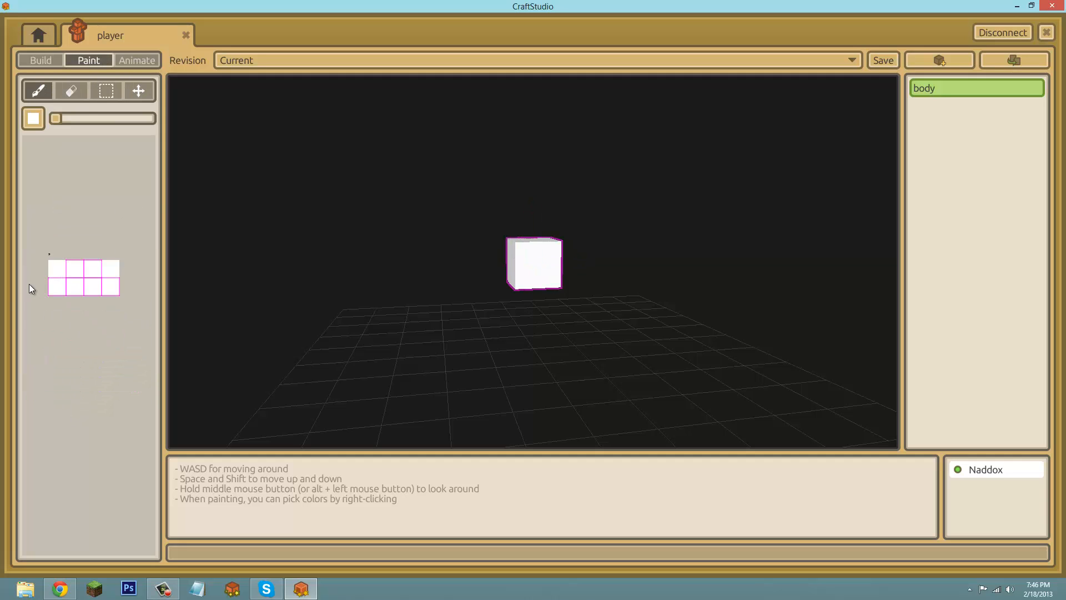
scroll(68, 298, "up", 2)
left_click(32, 120)
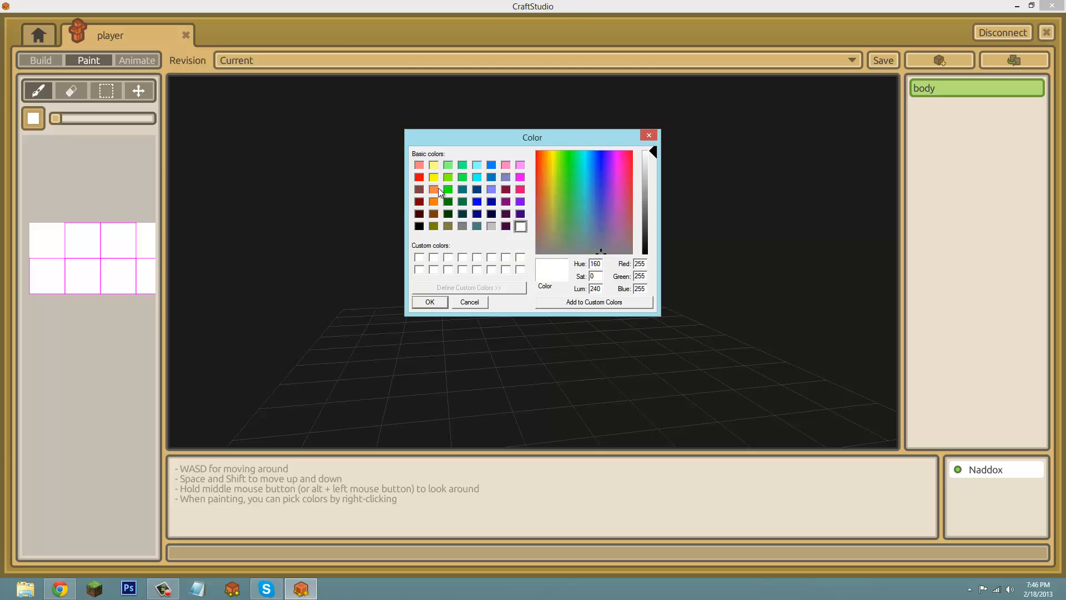
left_click(419, 201)
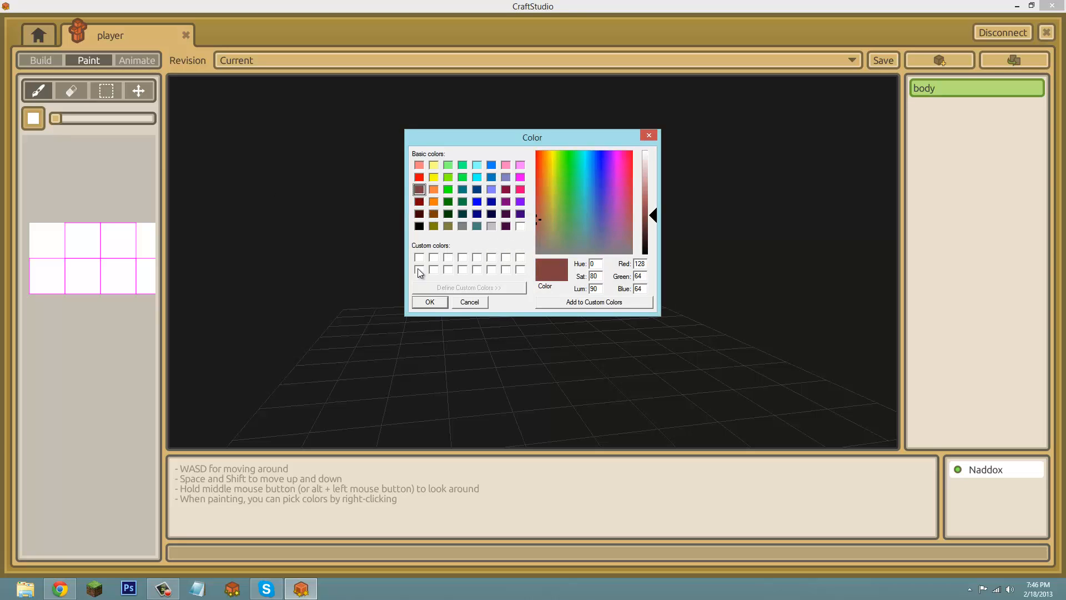
left_click(429, 302)
left_click_drag(79, 261, 92, 263)
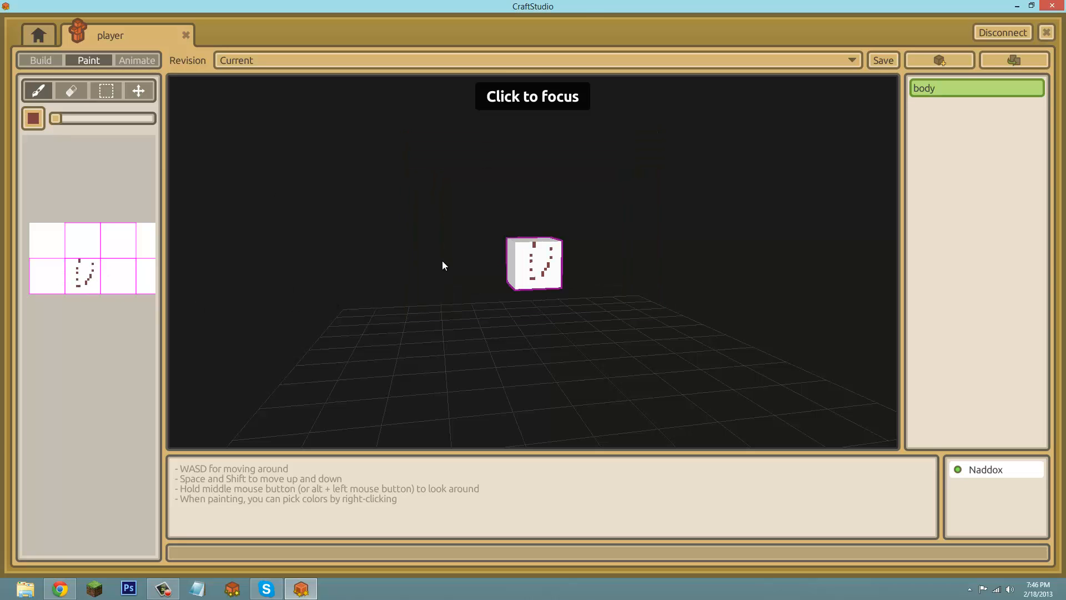
- Return to Build mode and activate block size editing for the body
left_click(41, 60)
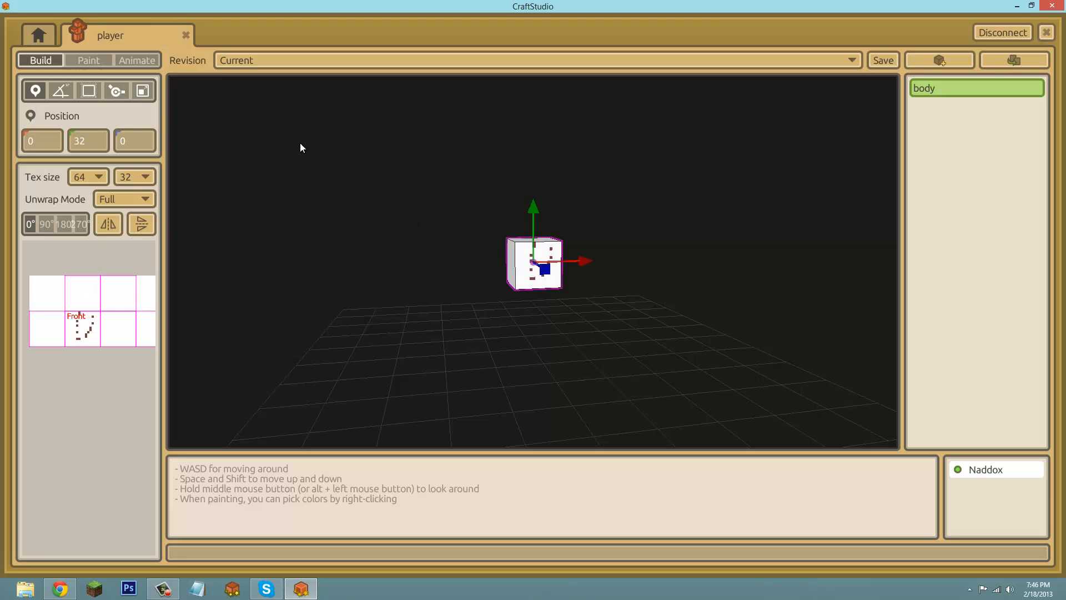
left_click(533, 304)
mouse_move(532, 300)
middle_mouse_down()
mouse_move(541, 296)
mouse_move(533, 300)
middle_mouse_up()
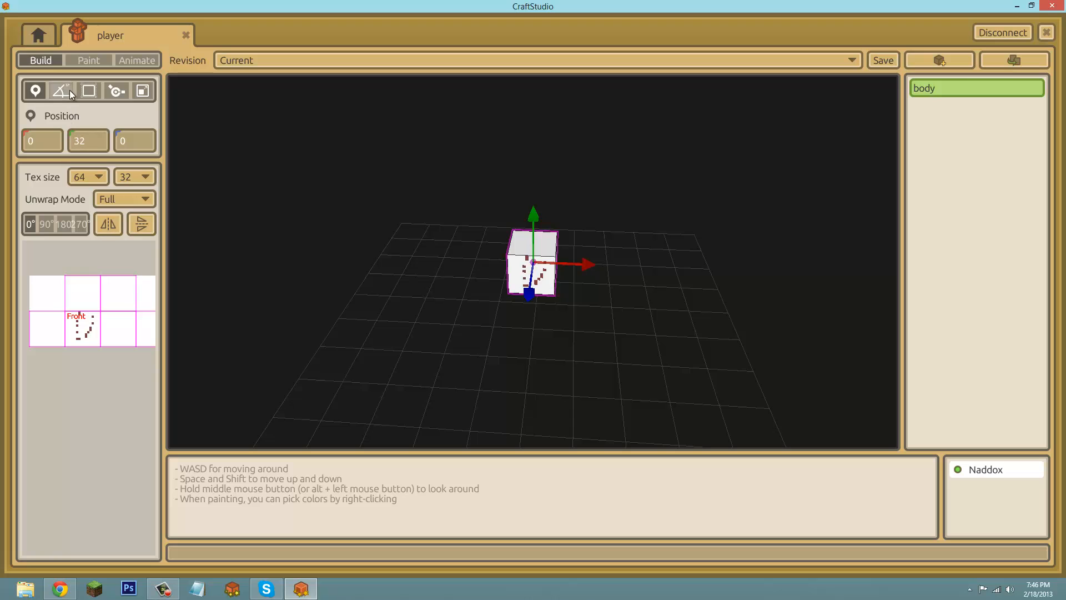
left_click(88, 92)
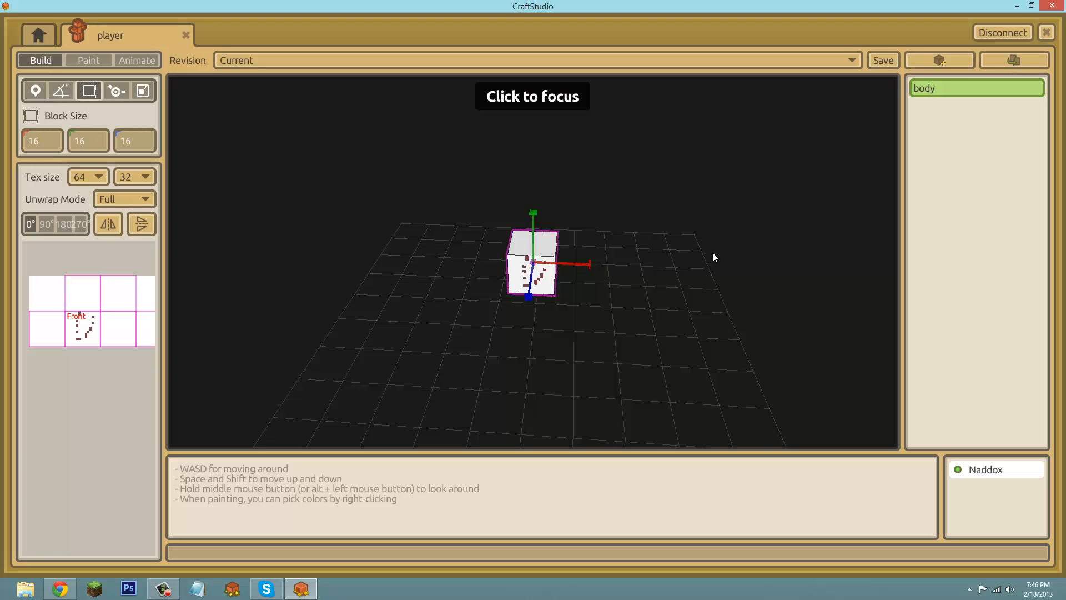
mouse_move(715, 255)
middle_mouse_down()
mouse_move(525, 293)
mouse_move(704, 250)
middle_mouse_up()
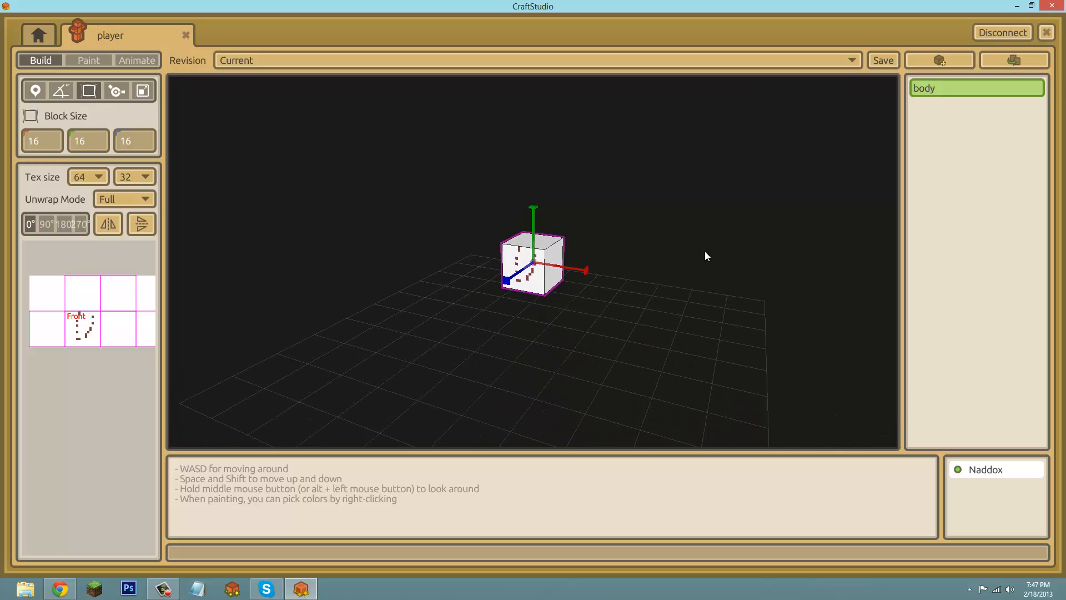
middle_click_drag(534, 298, 521, 280)
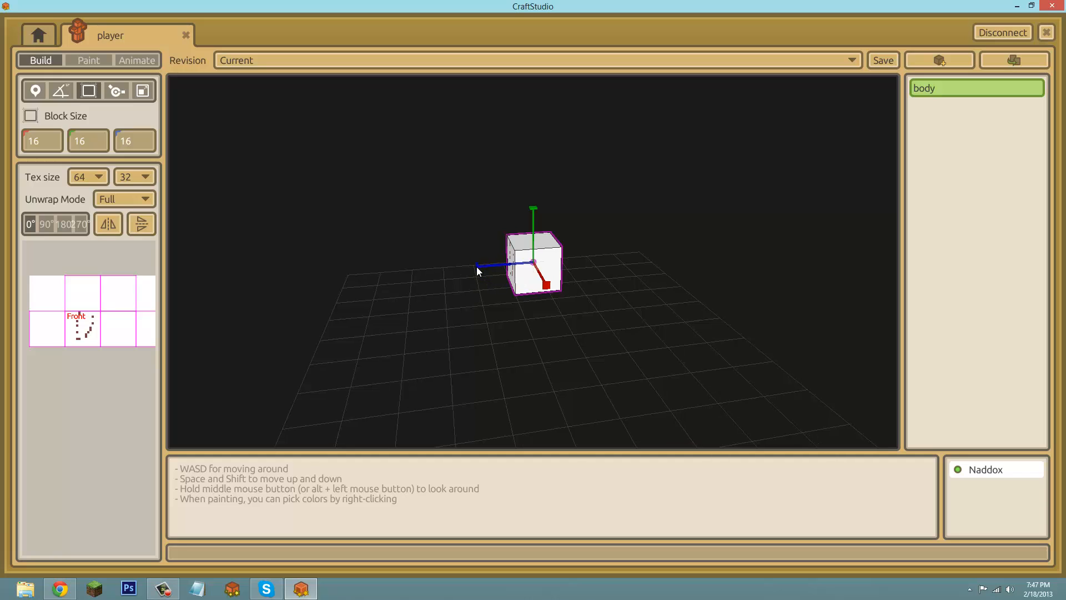
- Shrink the body block, setting its Z size to 8 and its X size to 12
left_click_drag(477, 267, 505, 268)
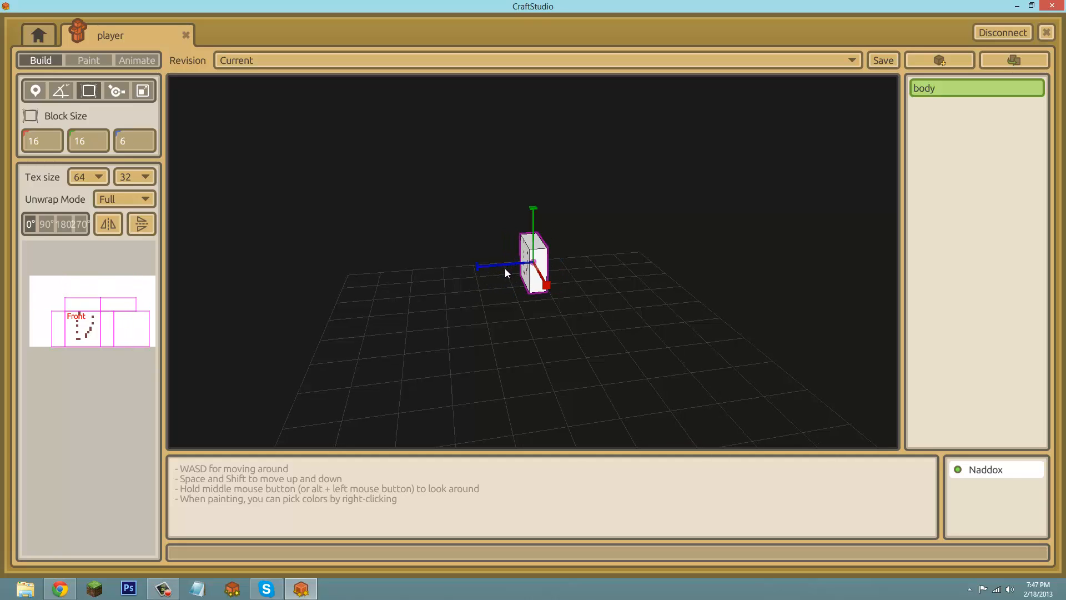
double_click(134, 141)
type("8")
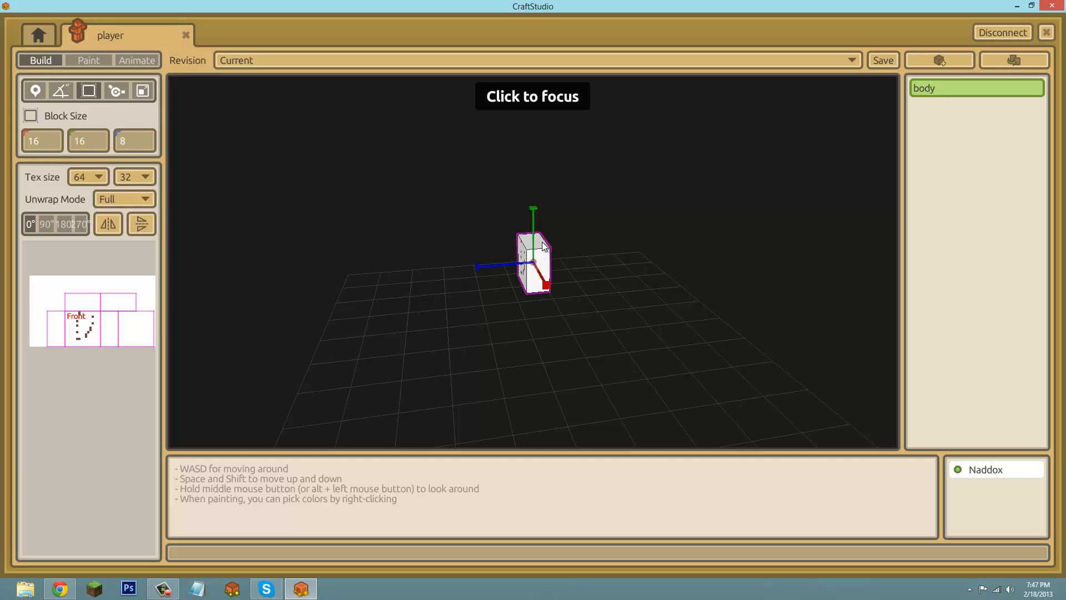
middle_click_drag(533, 295, 547, 295)
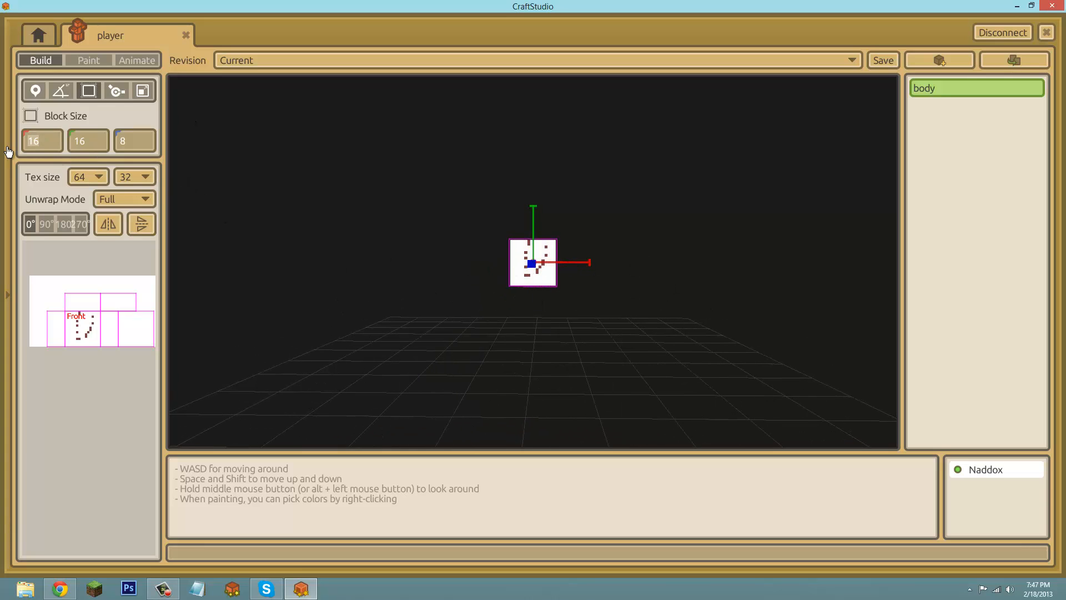
type("12")
key("Return")
left_click(604, 312)
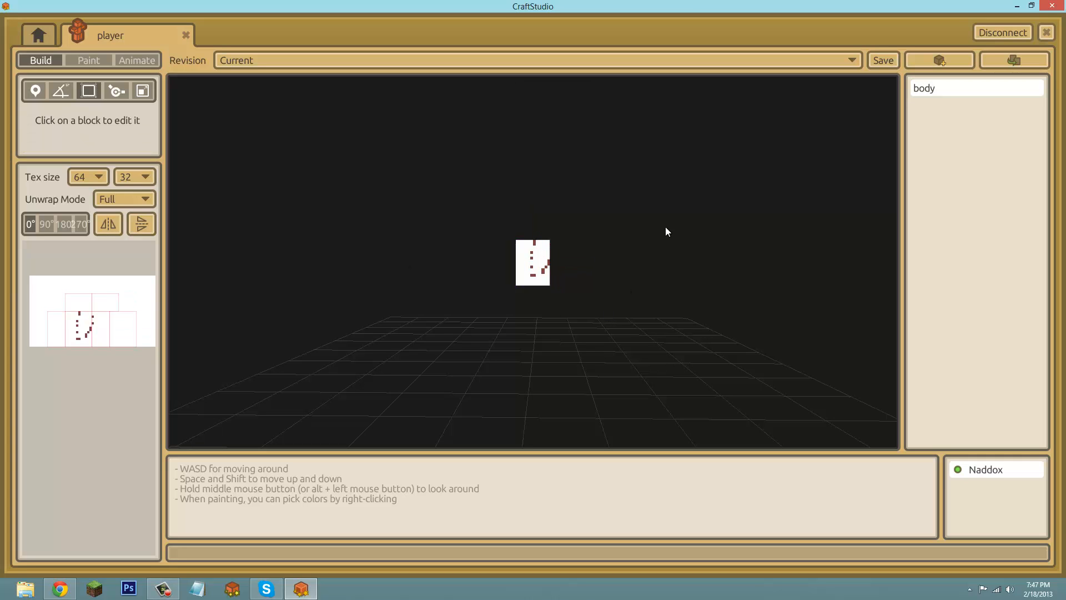
- Set the body's block size to 10 in X, 12 in Y and 4 in Z
mouse_move(667, 231)
middle_mouse_down()
mouse_move(529, 303)
mouse_move(667, 229)
middle_mouse_up()
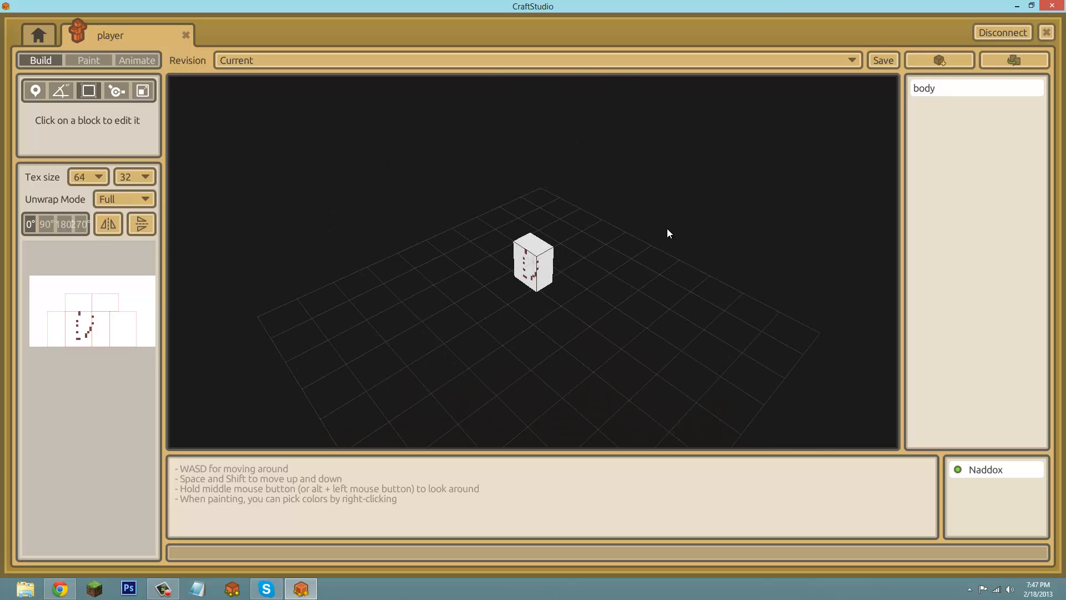
left_click(522, 270)
double_click(141, 140)
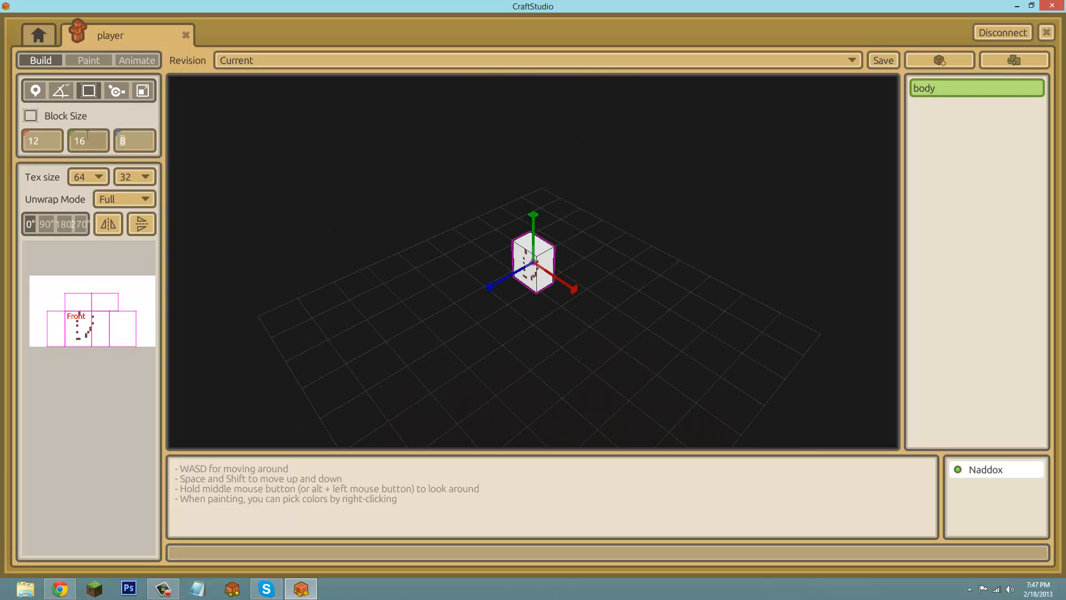
type("4")
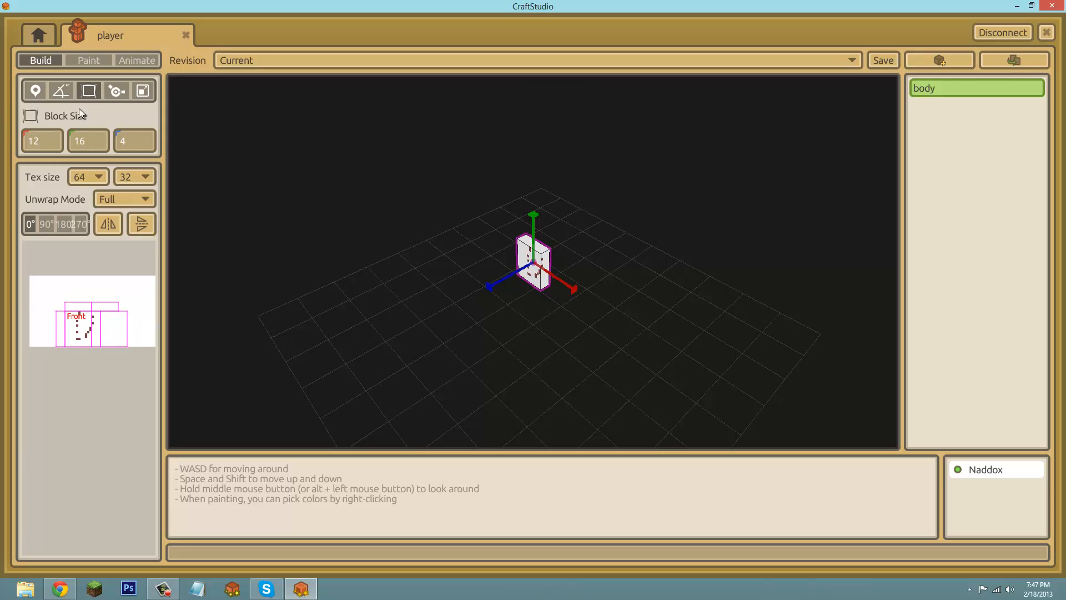
left_click_drag(43, 141, 1, 145)
type("10")
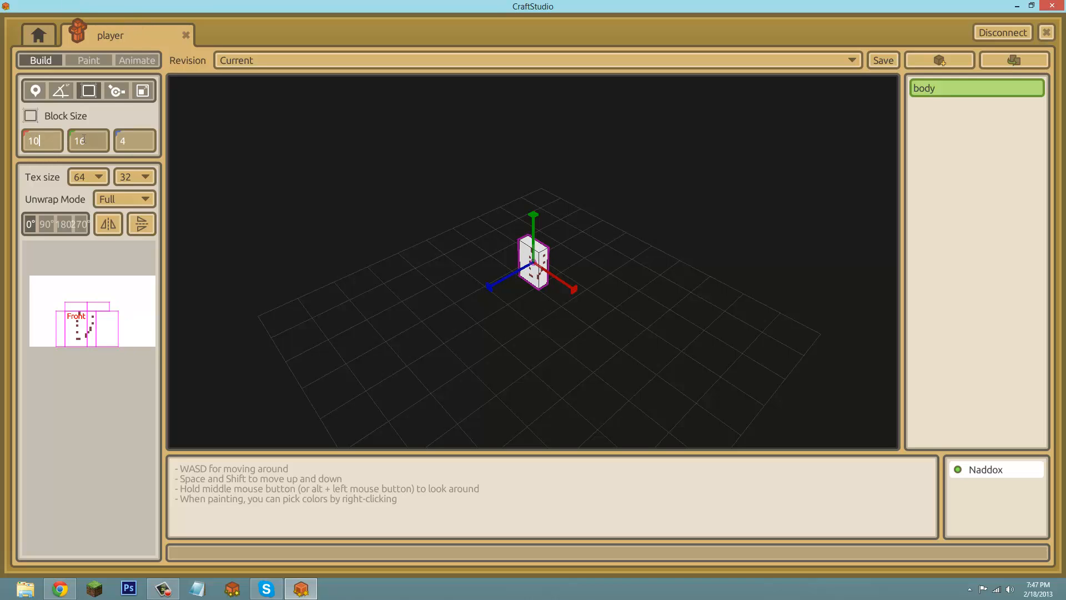
left_click_drag(84, 141, 64, 151)
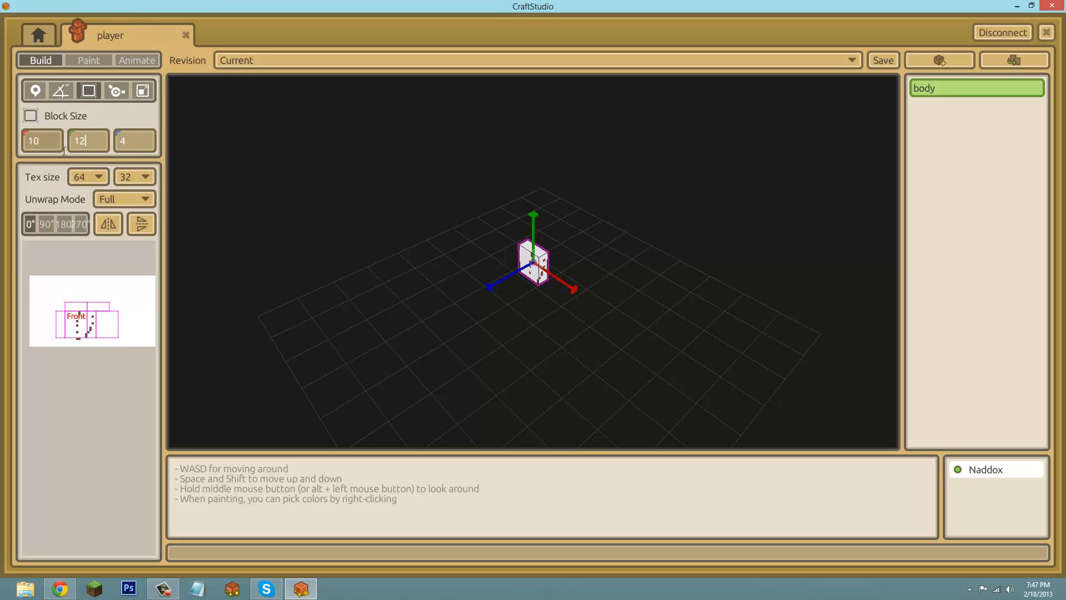
- Select the body block and create a child block named "head" under it
left_click(533, 300)
middle_click_drag(533, 295, 563, 246)
scroll(531, 295, "up", 3)
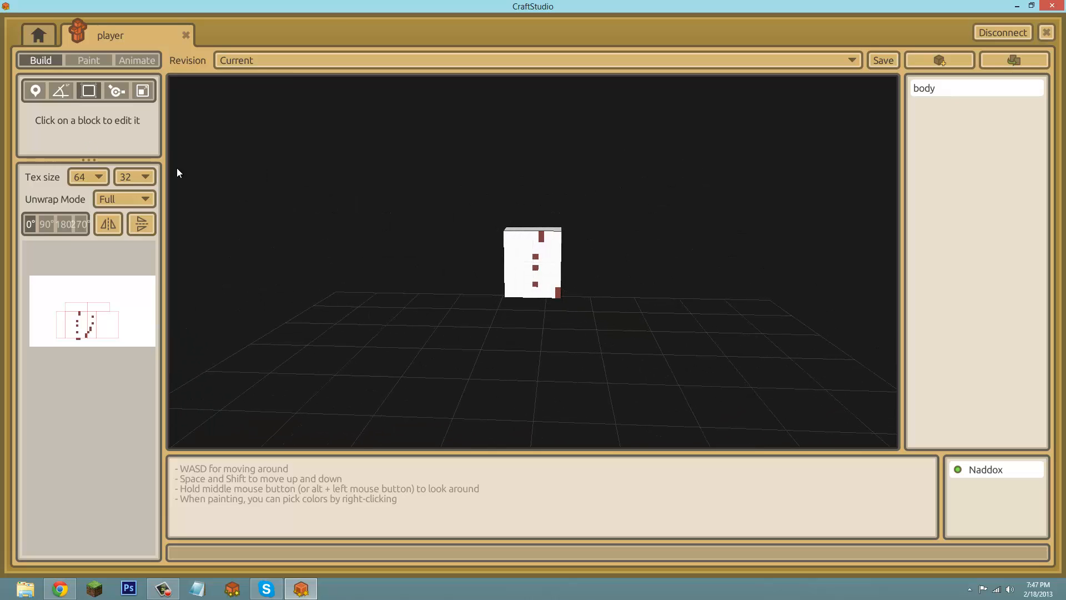
left_click(549, 271)
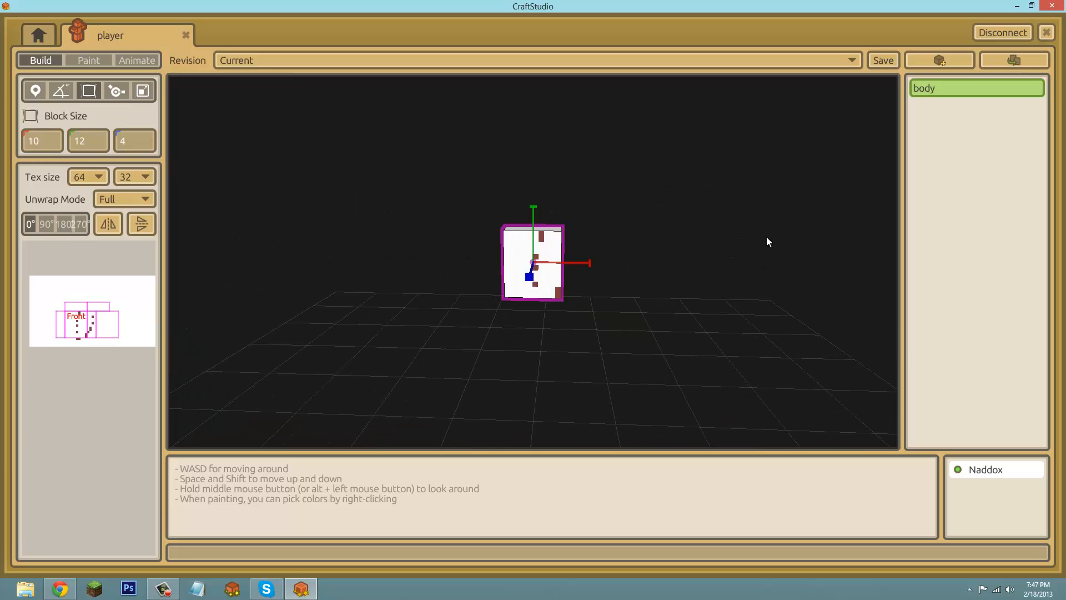
left_click(936, 62)
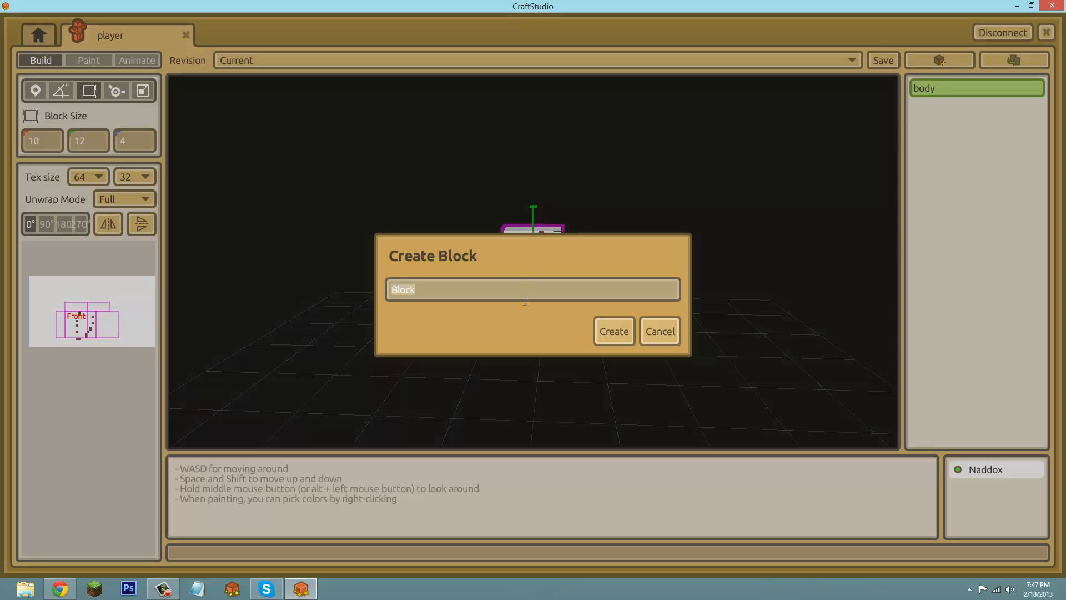
type("ad")
key("Return")
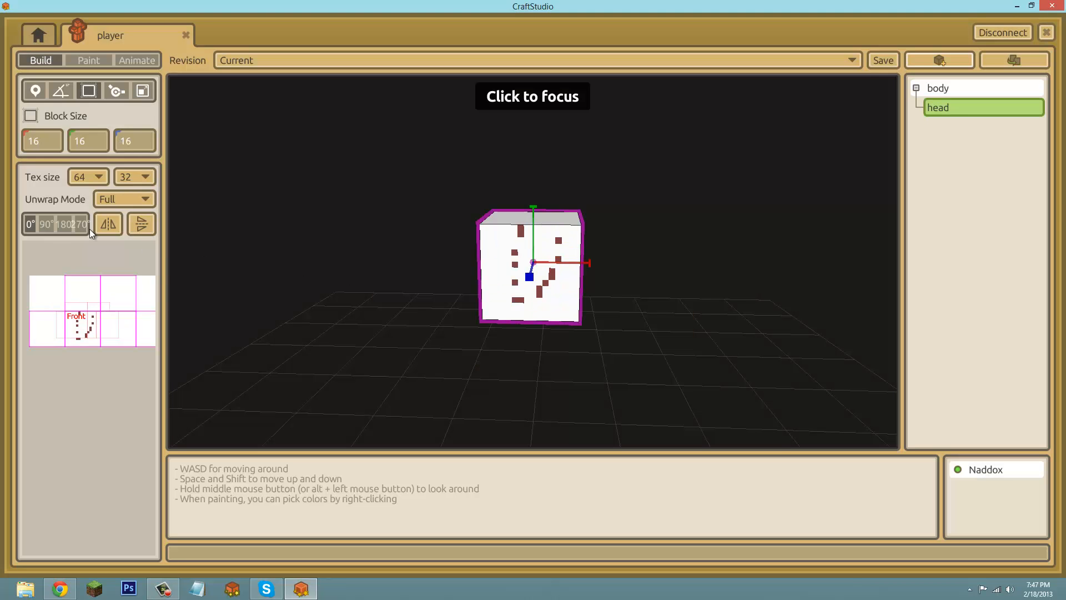
- Set the head's block size to 8 in X, Y and Z, and raise it above the body to Y position 14
left_click_drag(45, 142, 2, 150)
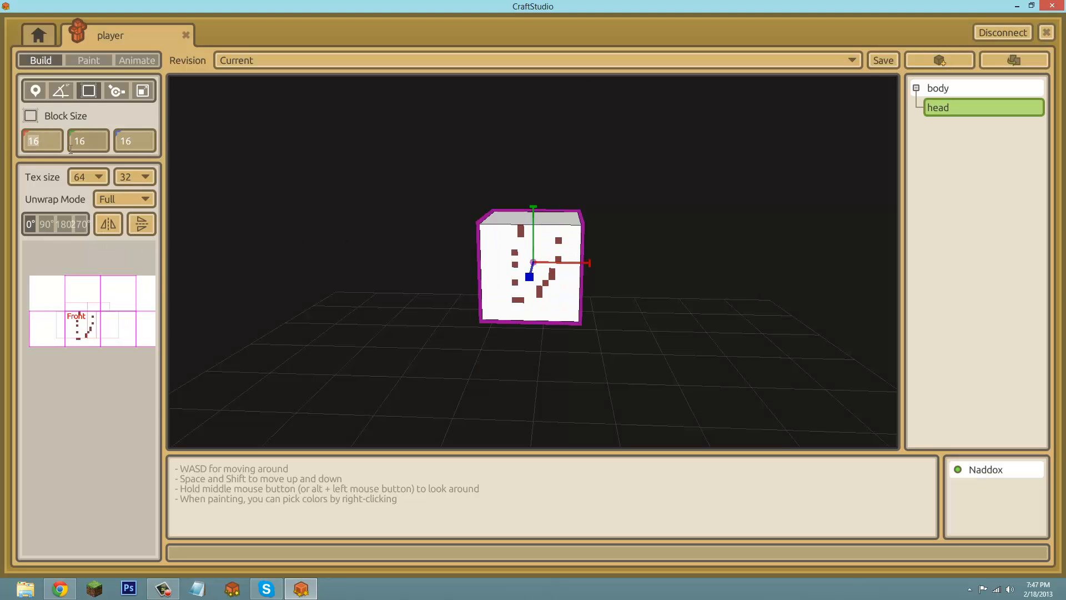
type("8")
key("Tab")
type("8")
key("Tab")
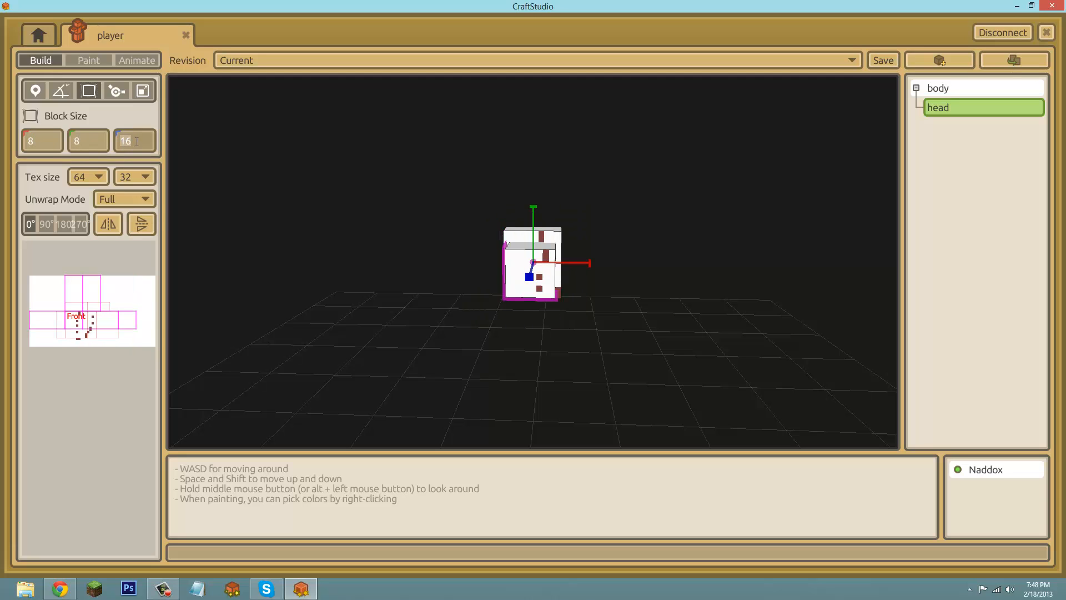
type("8")
left_click(41, 95)
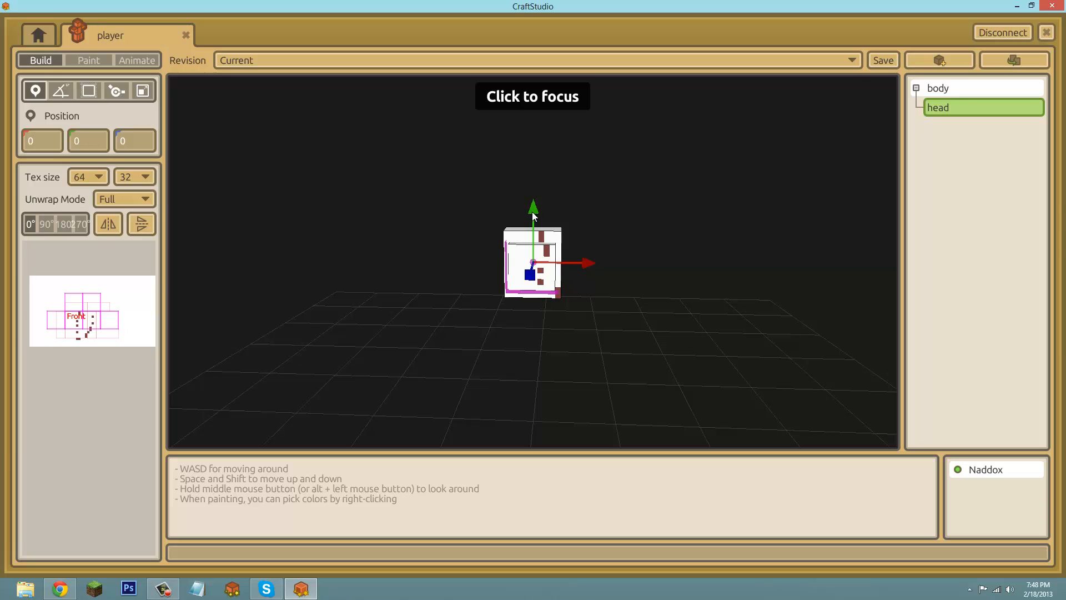
left_click_drag(533, 214, 532, 127)
- Change the body's block size to 8 in X and 10 in Y
left_click(542, 278)
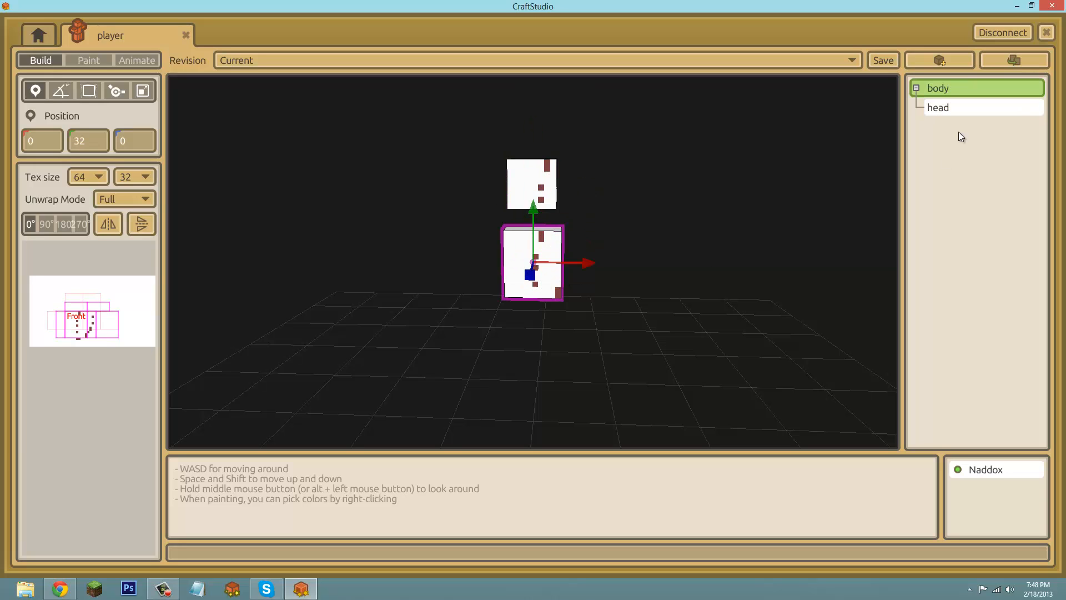
left_click(89, 91)
left_click_drag(53, 149, 1, 148)
type("8")
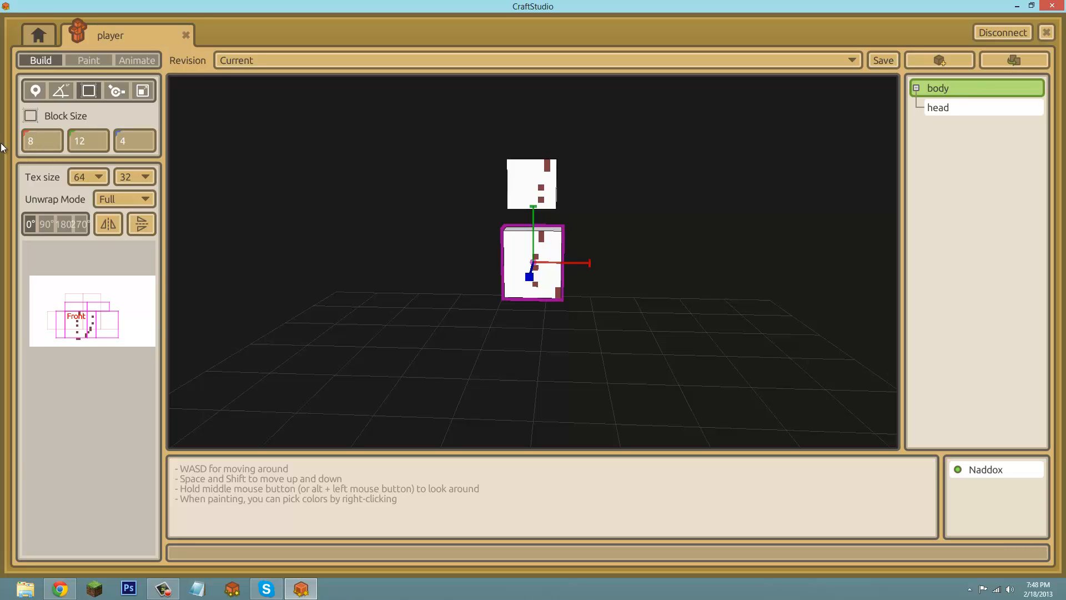
key("Return")
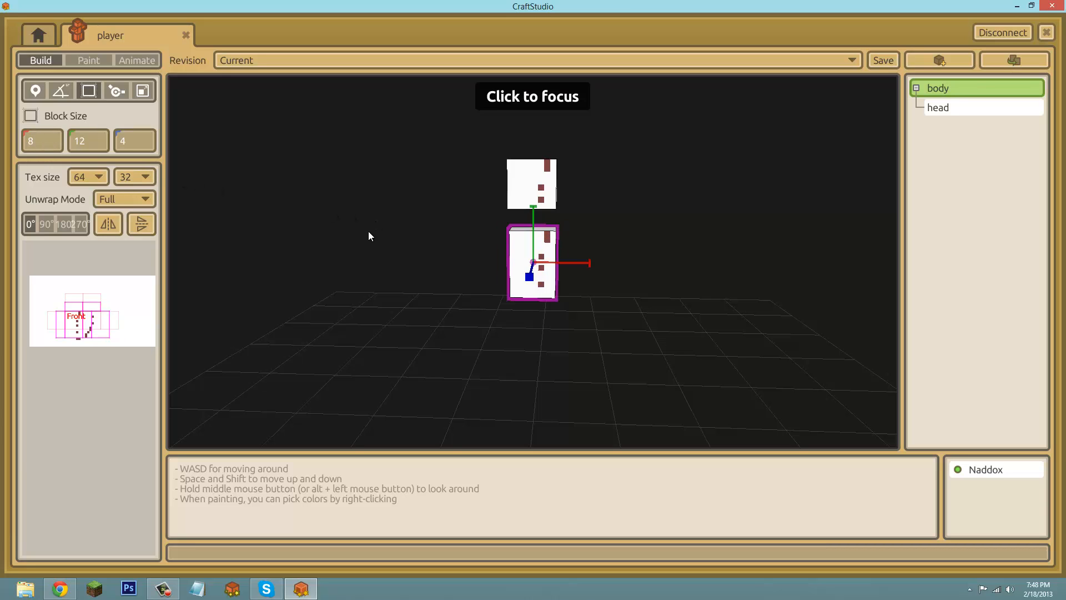
middle_click_drag(550, 289, 532, 289)
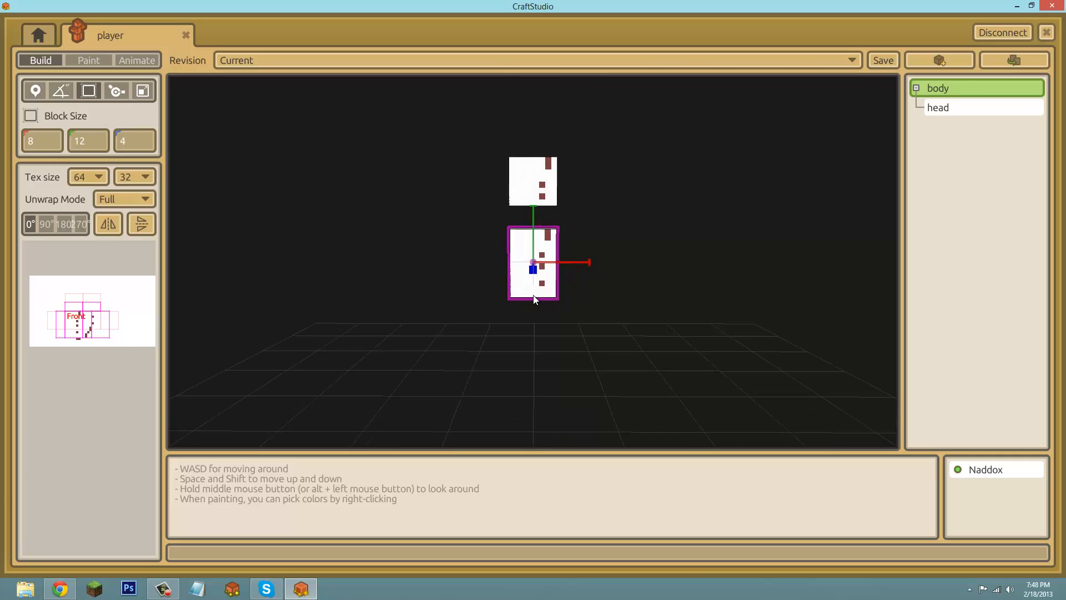
left_click(95, 143)
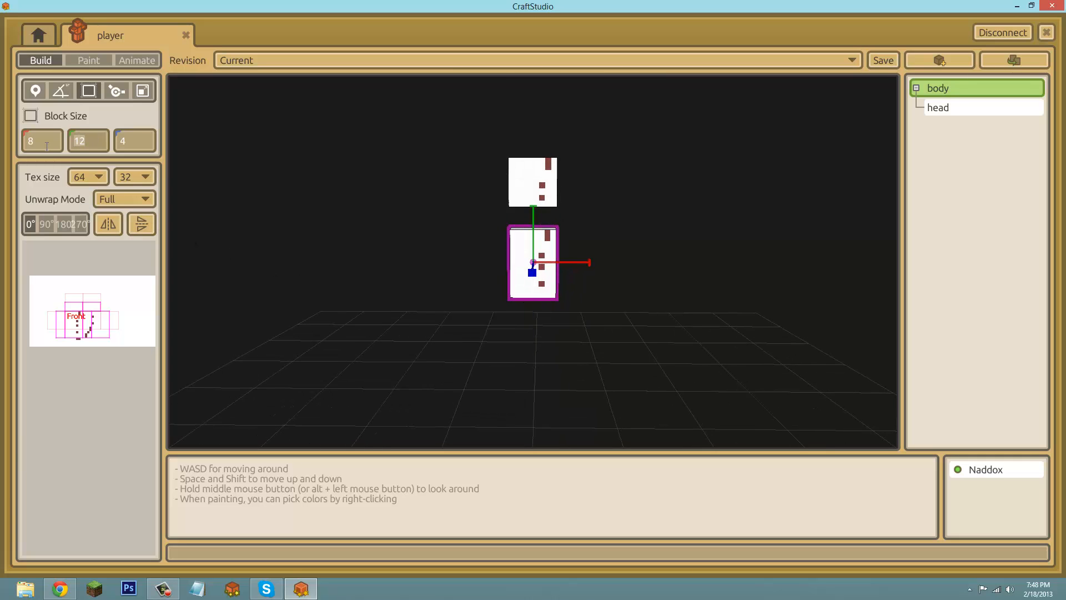
type("10")
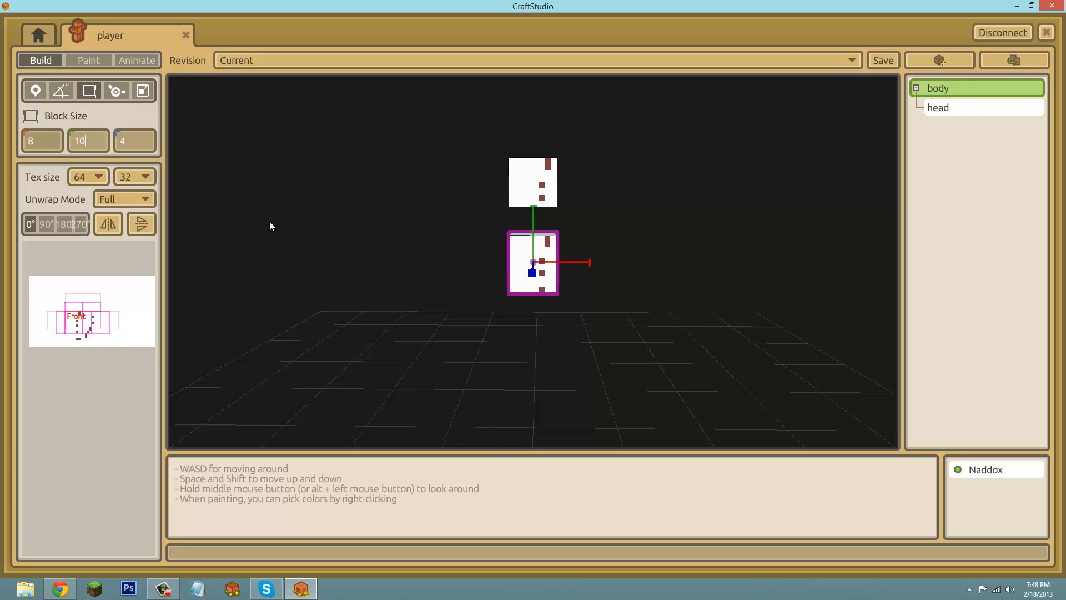
- Try rotating the head about its Z axis, and reset its Z orientation to 0
left_click(512, 181)
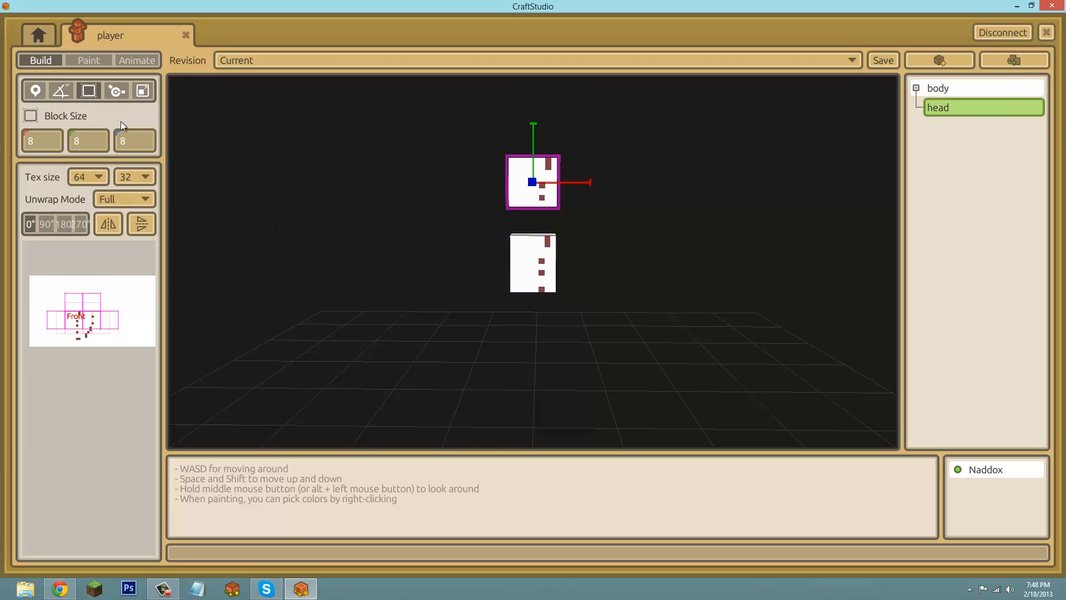
left_click(37, 88)
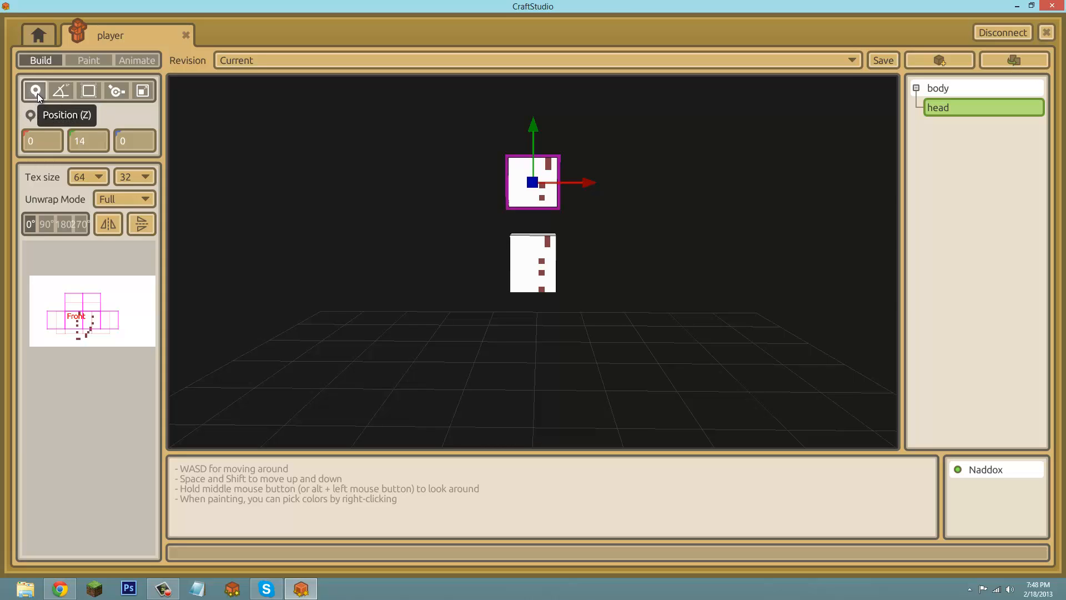
left_click(66, 92)
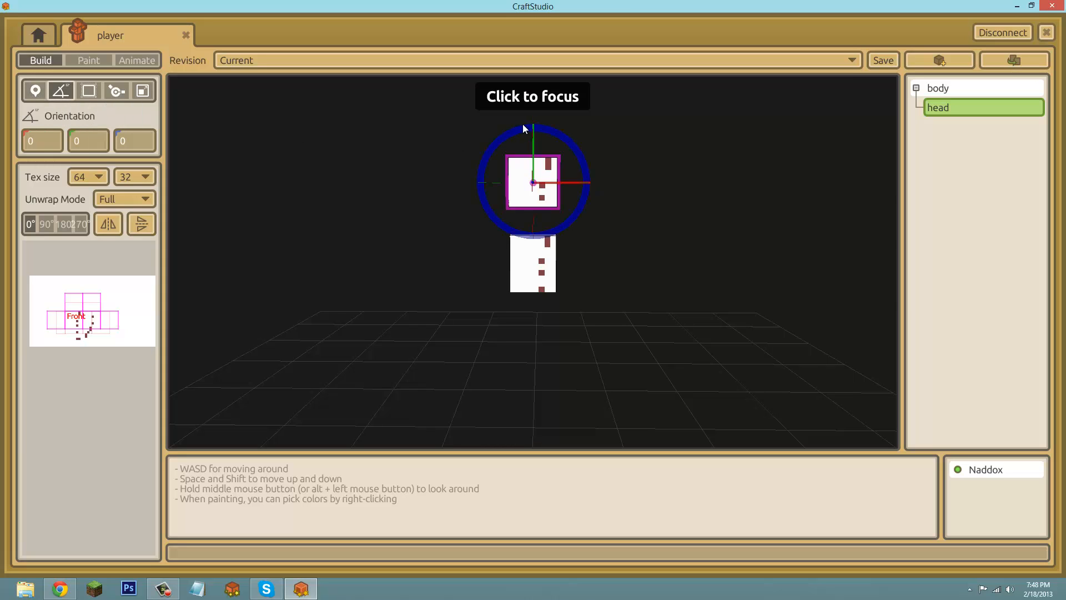
left_click_drag(574, 145, 192, 161)
left_click(151, 138)
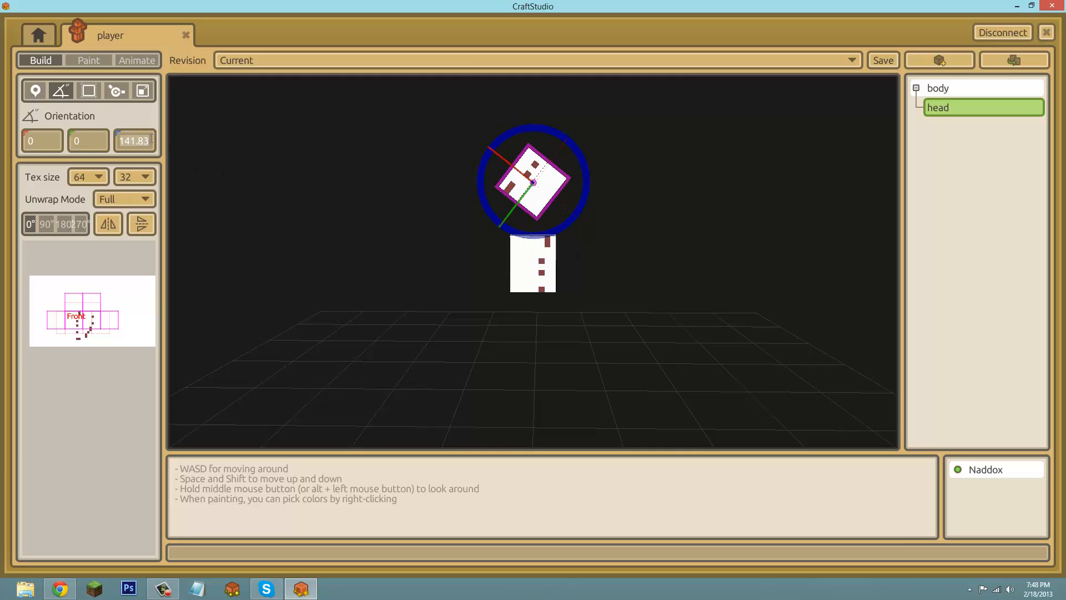
type("0")
key("Return")
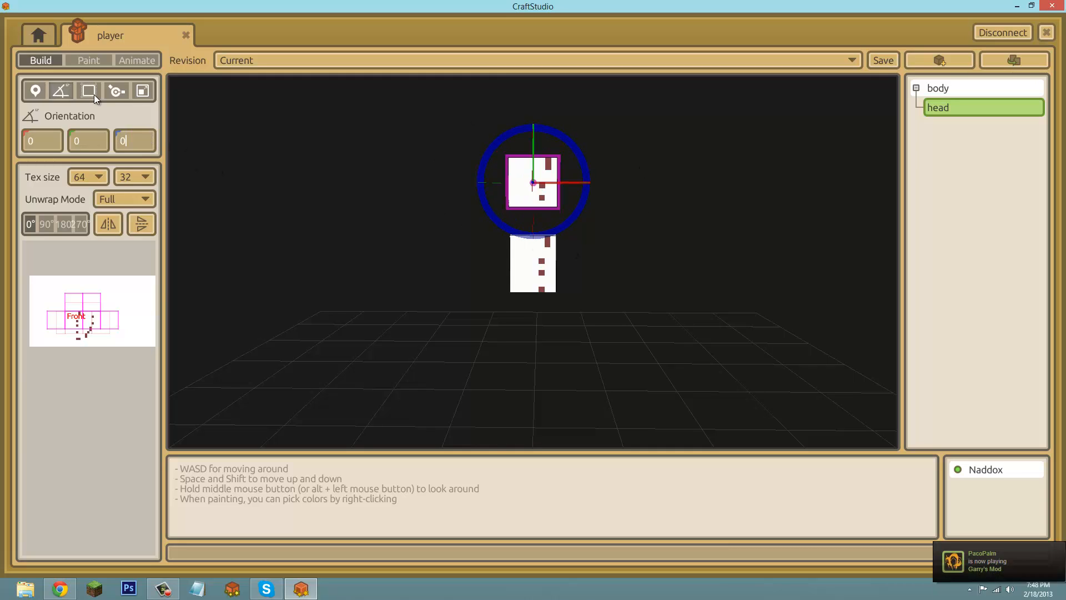
- Try stretching the head along X to about 1.48, and reset its X stretch to 1
left_click(90, 92)
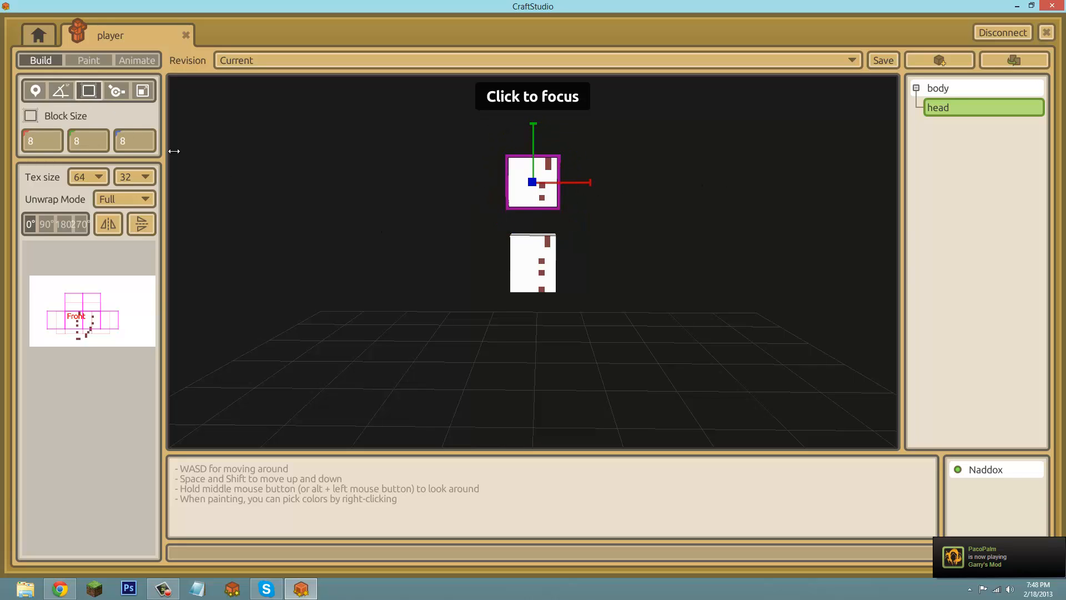
left_click(115, 91)
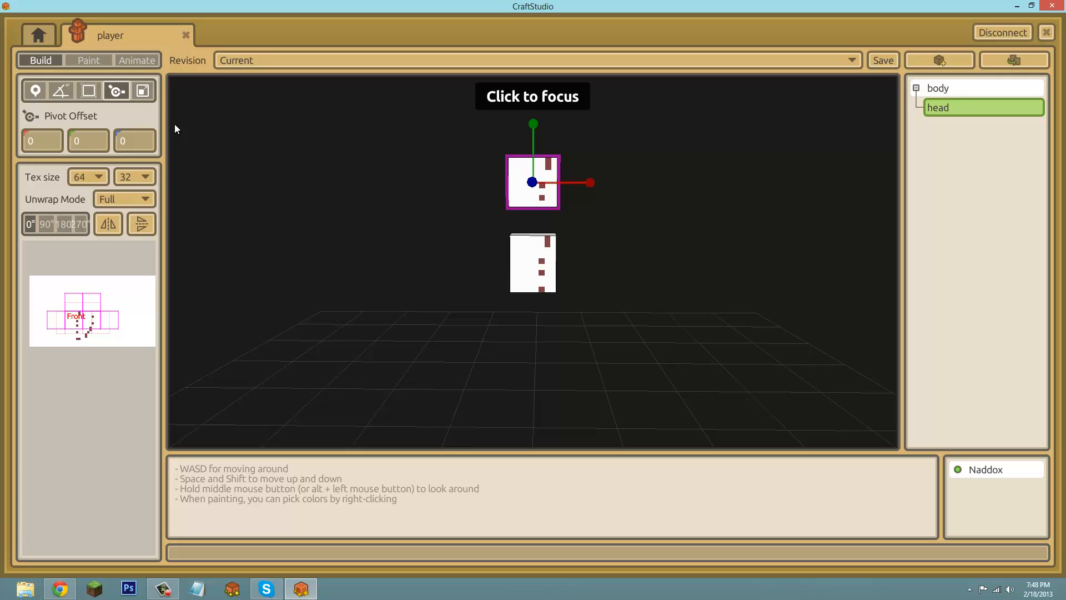
left_click(142, 91)
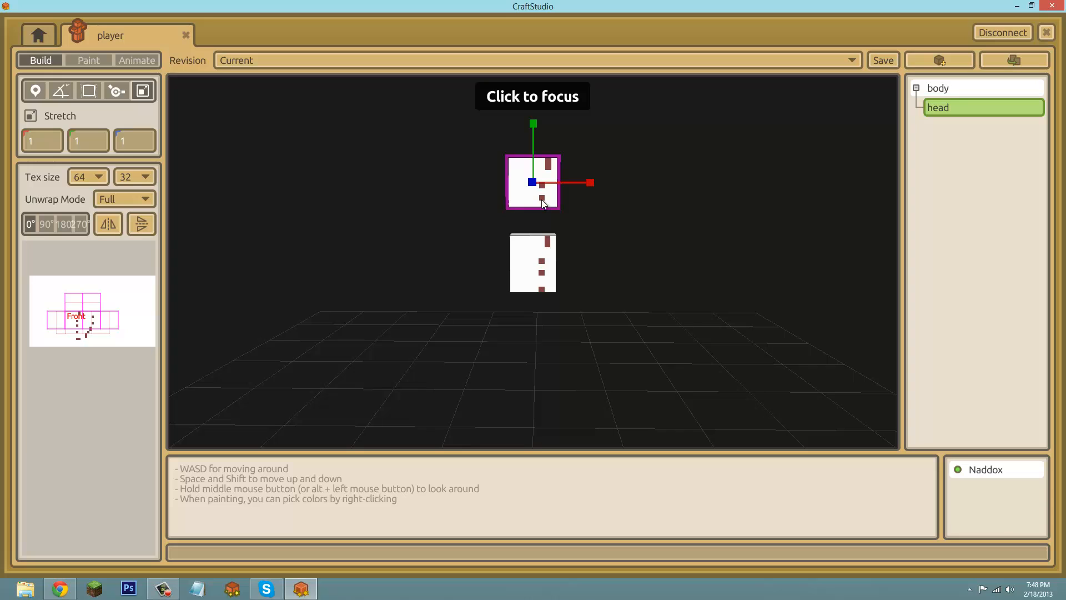
left_click_drag(591, 183, 642, 180)
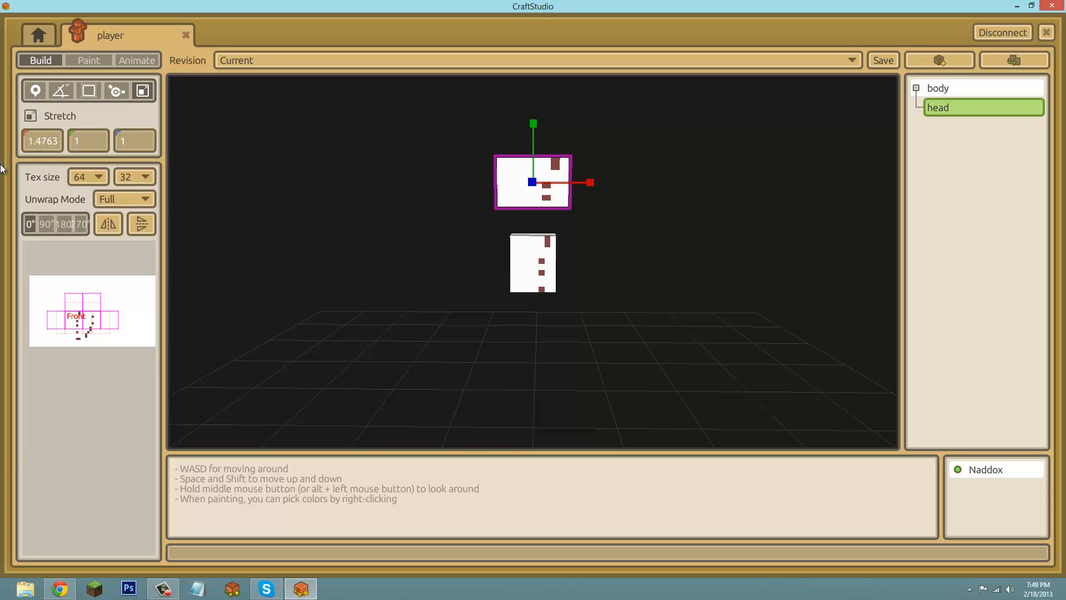
left_click(54, 141)
type("1")
key("Return")
- Lower the head along the Y axis until it rests on top of the body
left_click(35, 90)
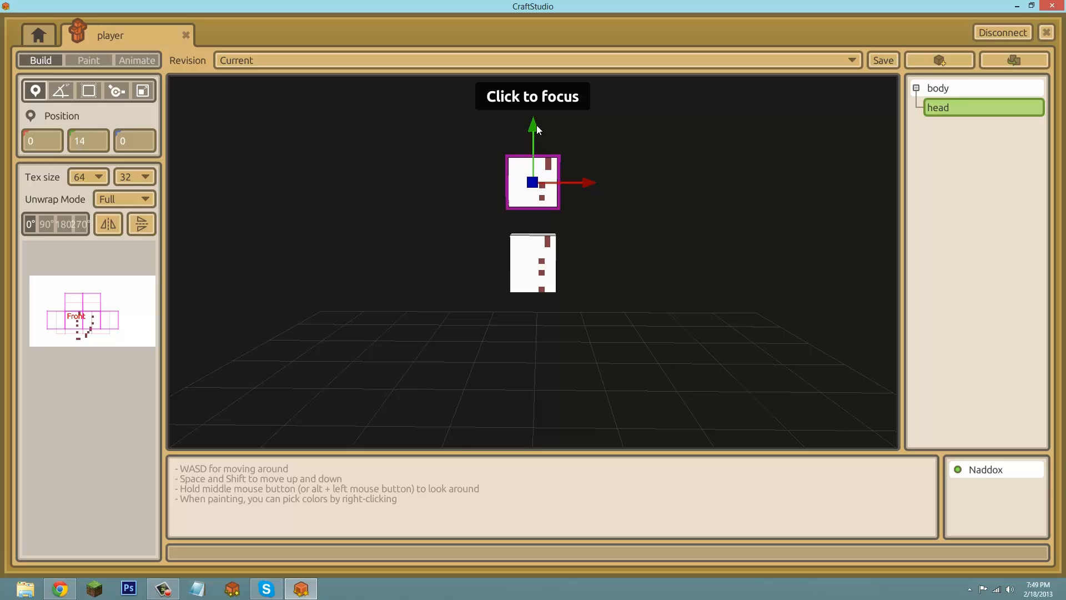
left_click(536, 125)
left_click(526, 181)
left_click_drag(532, 129, 538, 152)
left_click(533, 299)
middle_click_drag(533, 295, 531, 296)
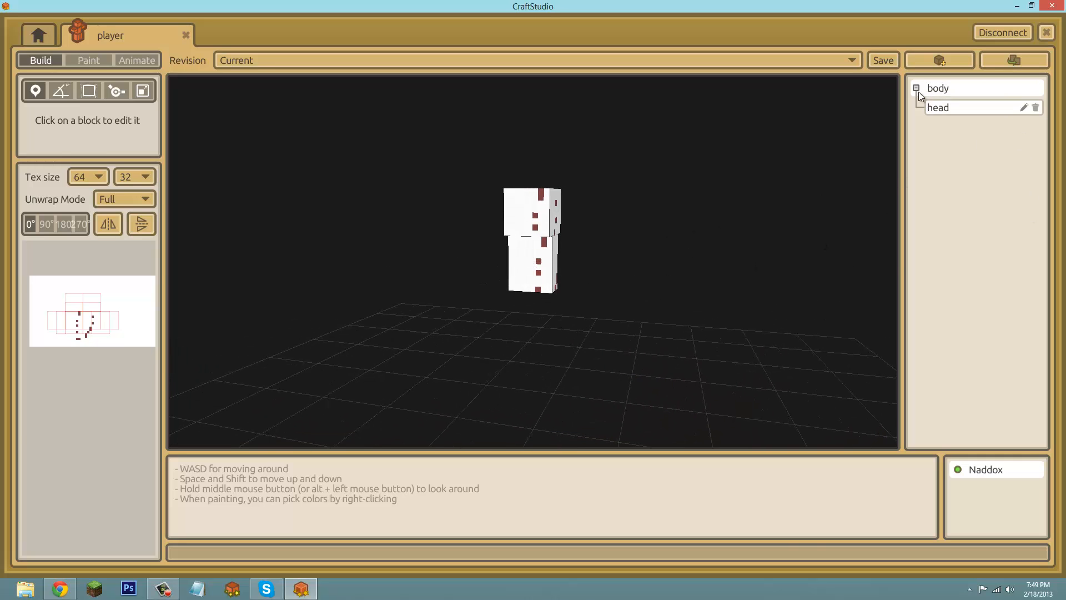
- Test the parent link by moving the body to X position -1, and reset its X position to 0
left_click(916, 88)
left_click(915, 88)
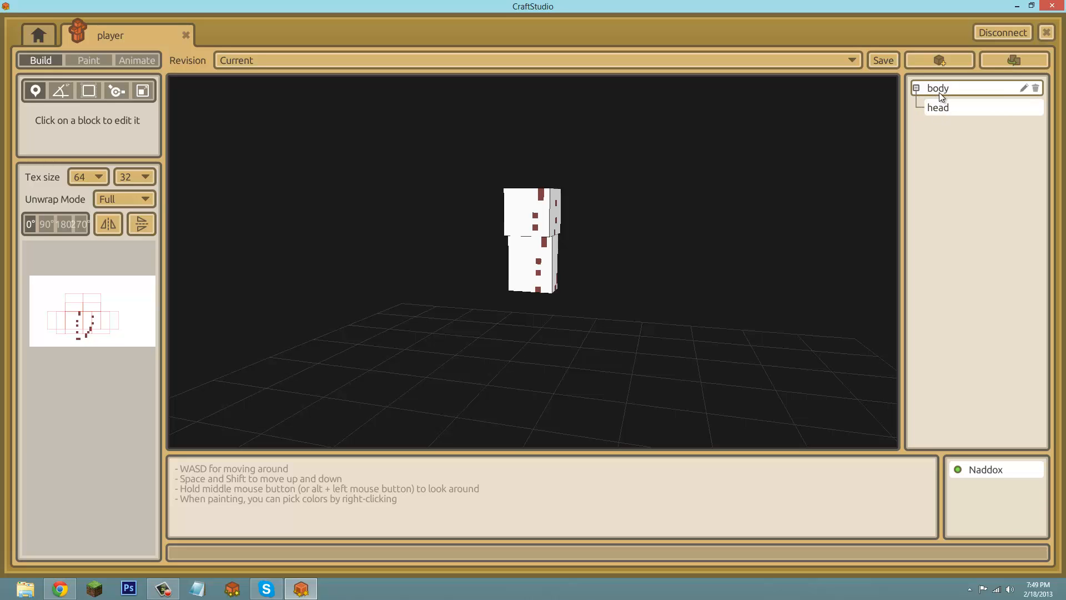
left_click(939, 92)
mouse_move(587, 267)
left_mouse_down()
mouse_move(541, 266)
mouse_move(714, 291)
mouse_move(633, 265)
mouse_move(576, 269)
left_mouse_up()
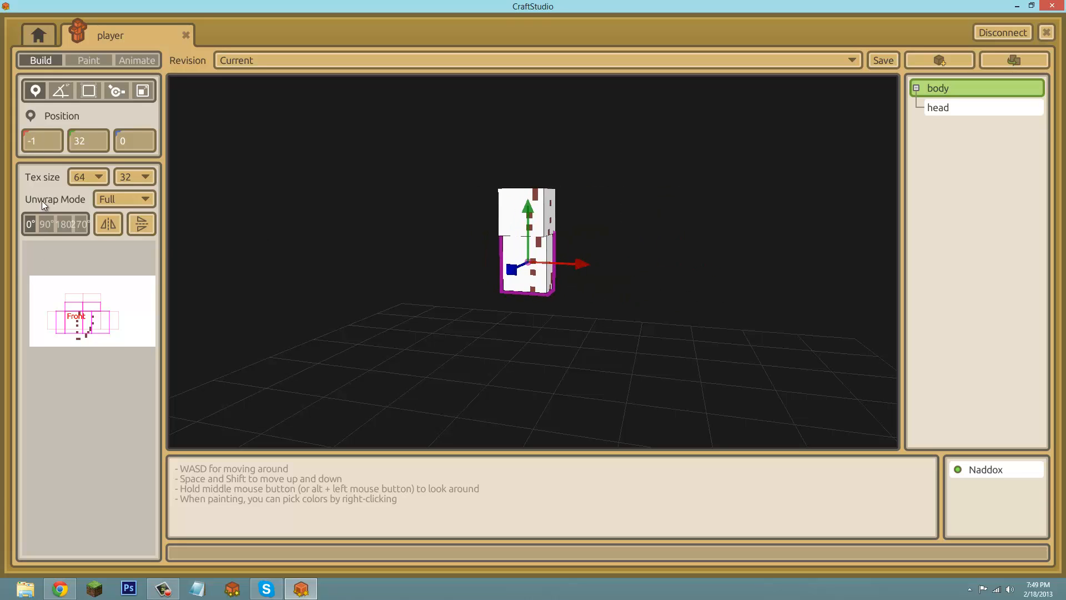
left_click(50, 142)
type("0")
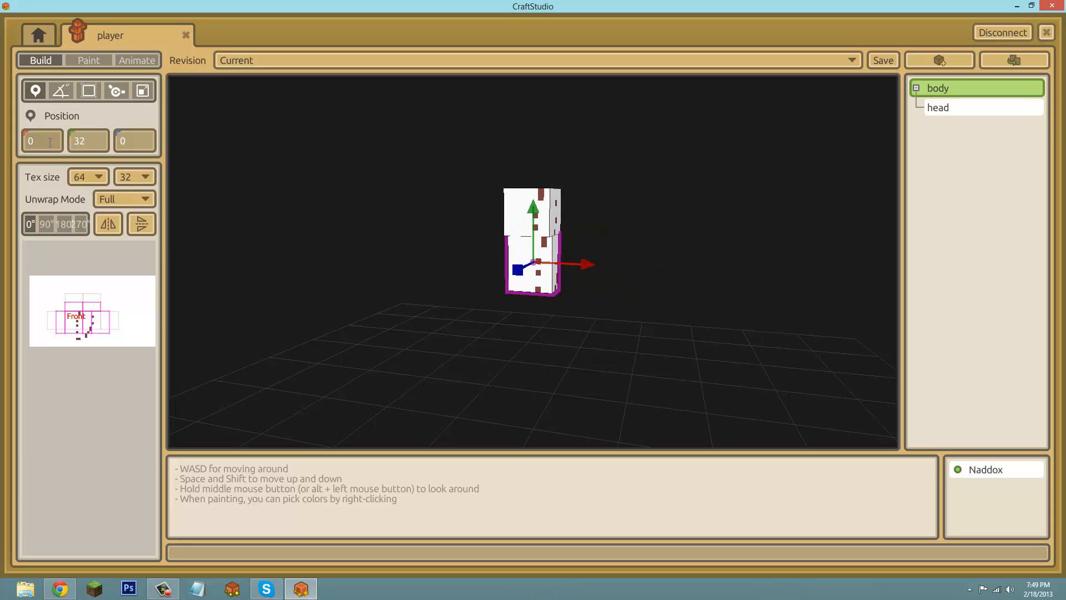
- Create a child block named "arm_l" under the body
left_click(934, 65)
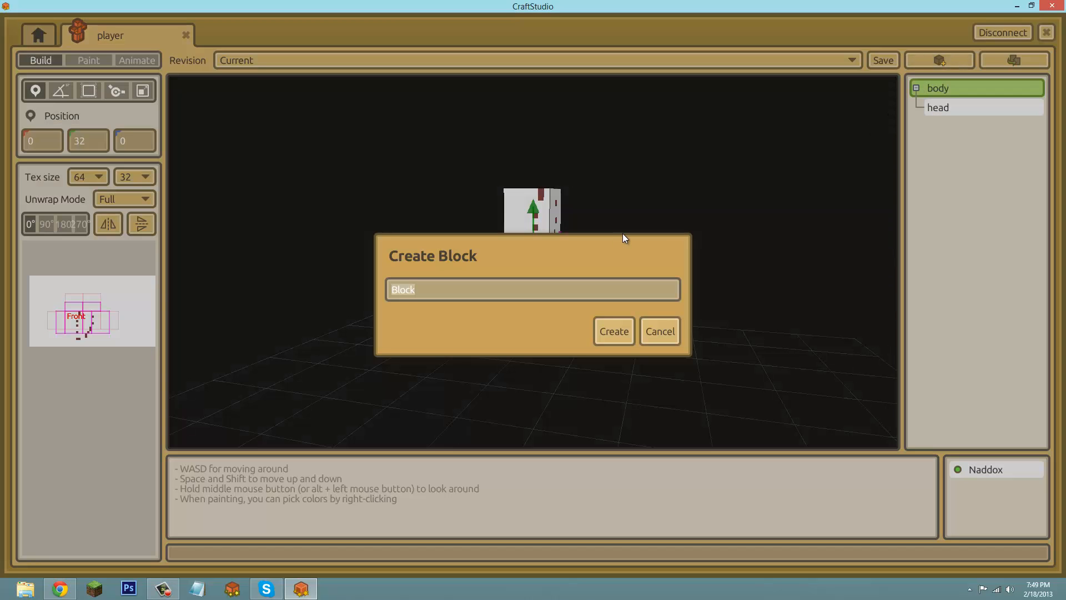
type("arm_l")
key("Return")
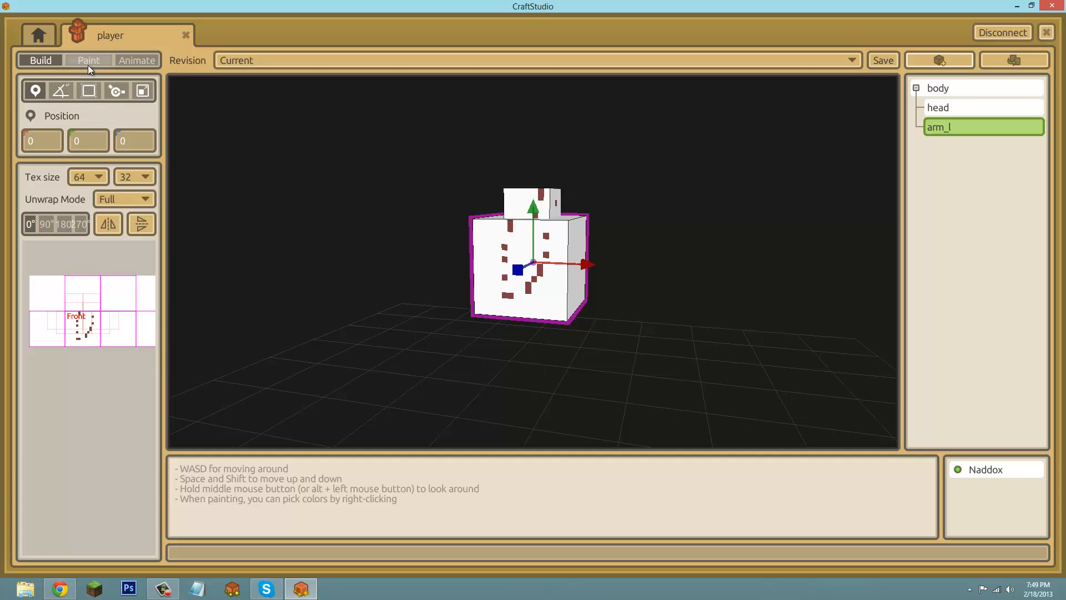
- Set the block size of arm_l to 4 in X, 6 in Y and 4 in Z
left_click(89, 91)
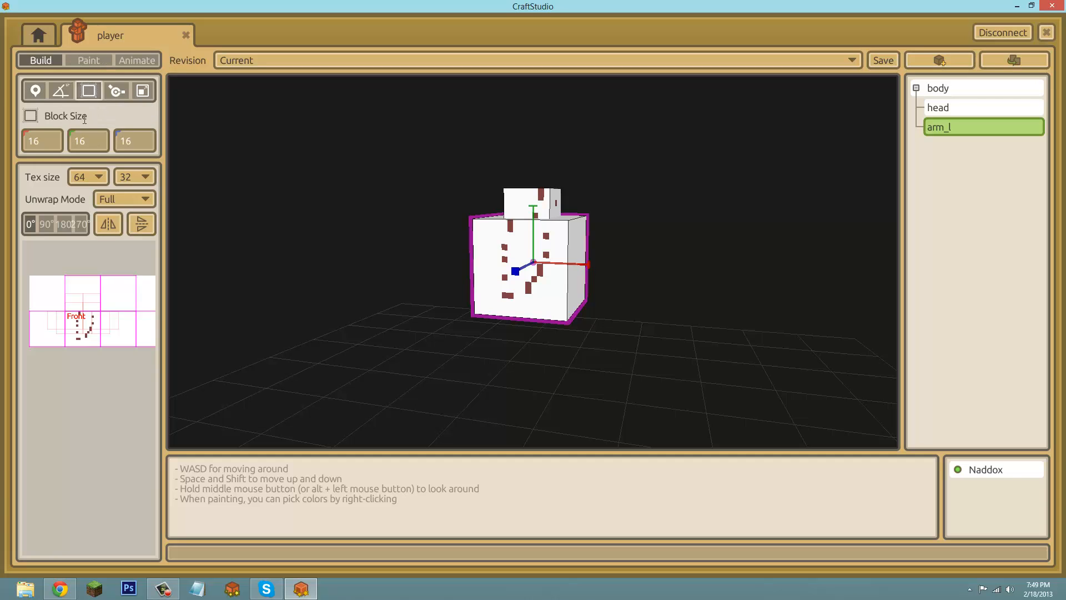
left_click(55, 143)
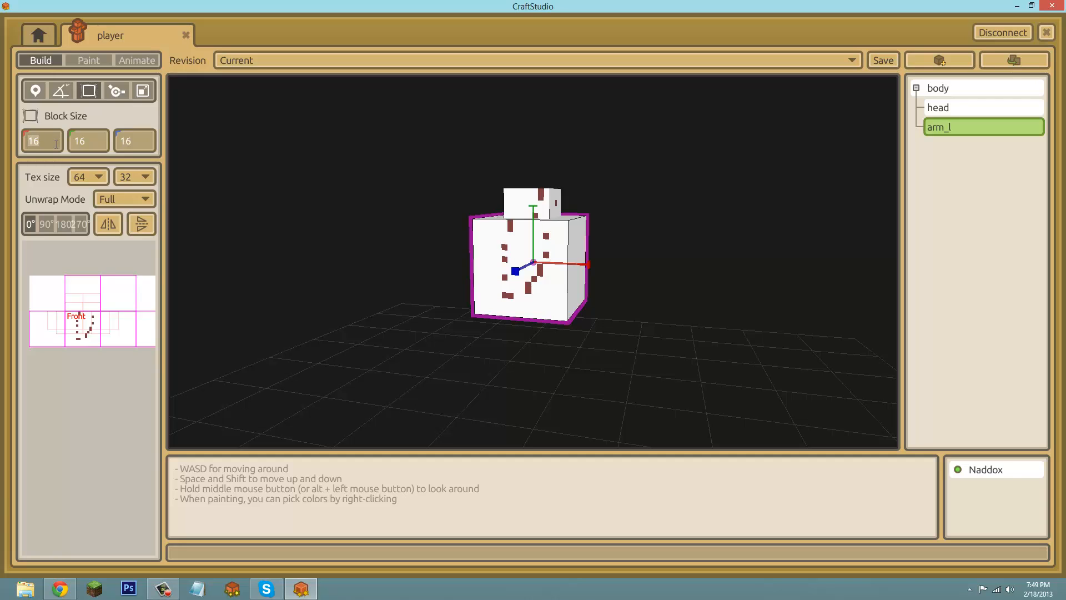
type("4")
key("Tab")
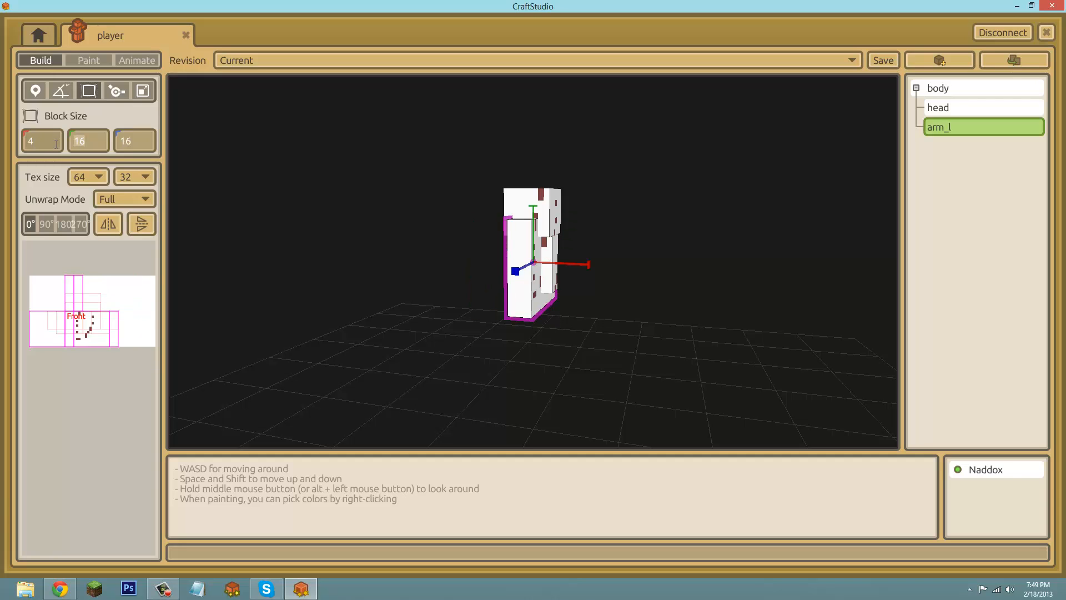
type("6")
key("Tab")
type("4")
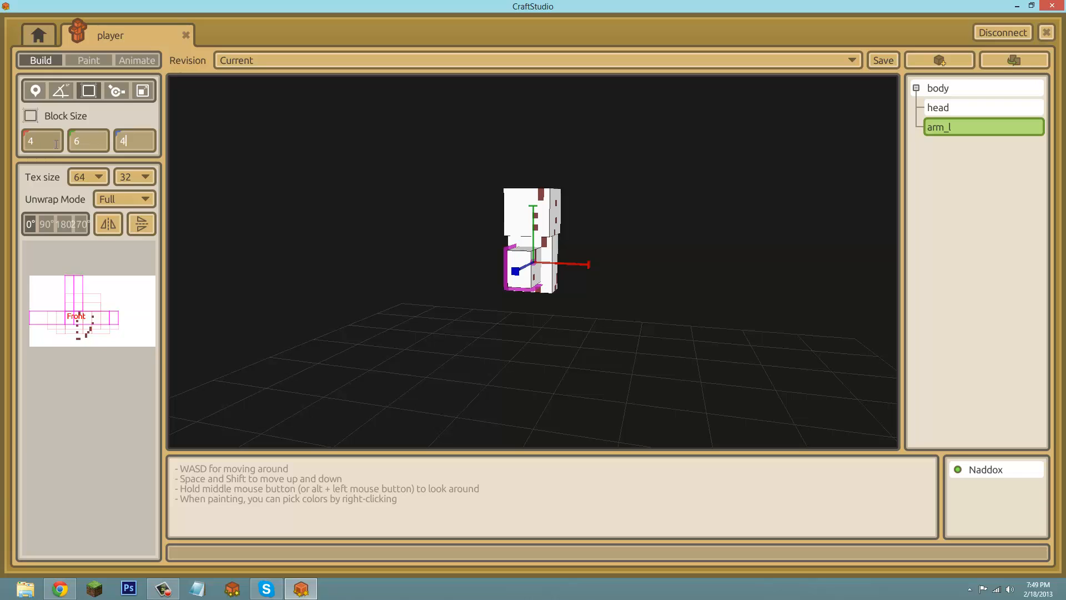
- Move arm_l out beside the body to X position 8
left_click(35, 93)
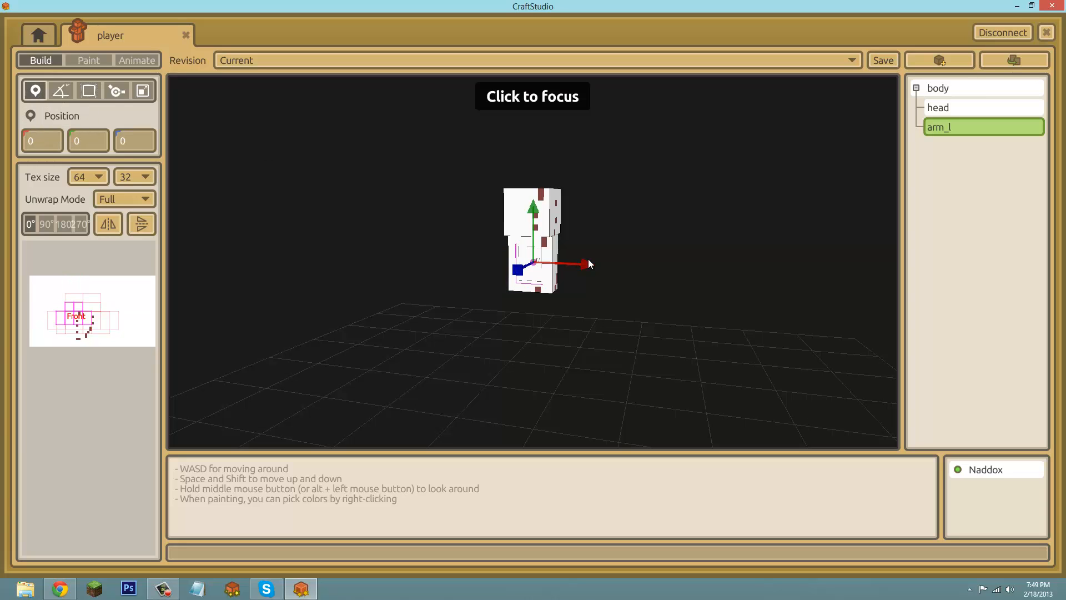
left_click_drag(588, 266, 643, 272)
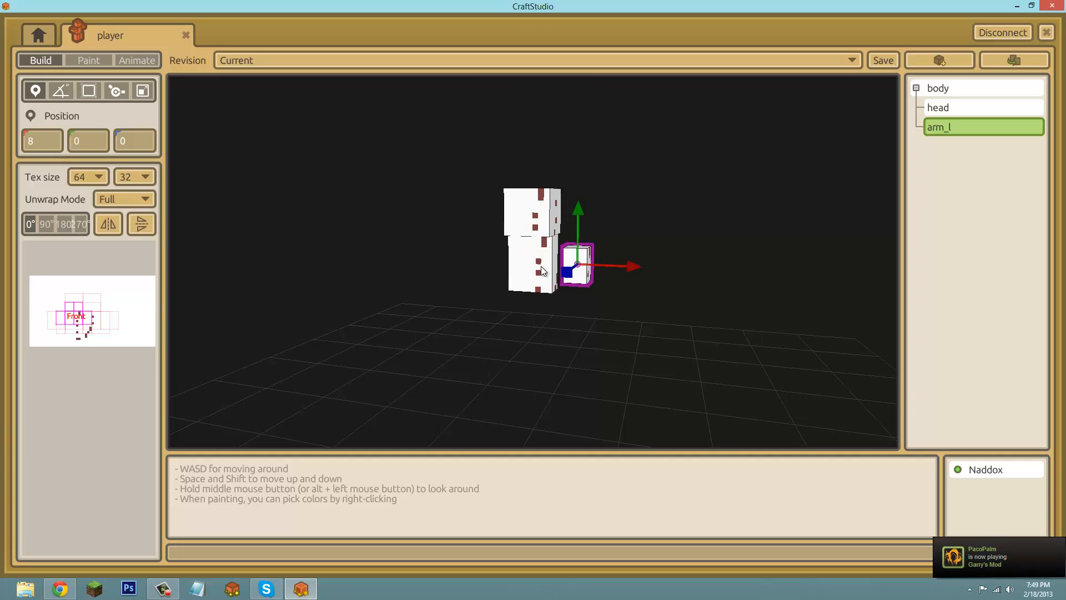
- Set the body's block size to 12 in Y
left_click(542, 267)
left_click(89, 91)
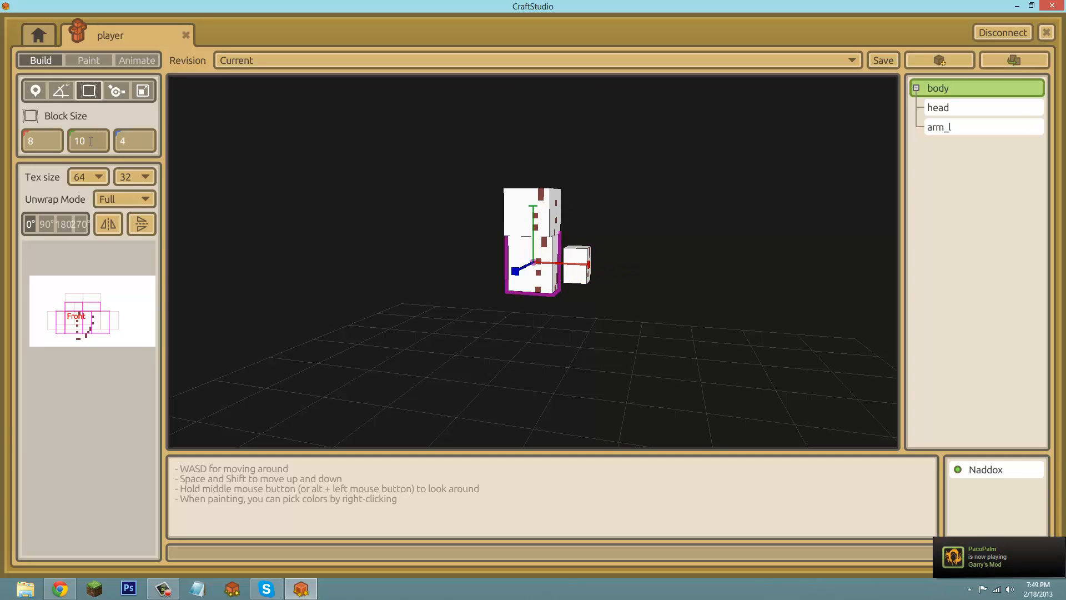
type("12")
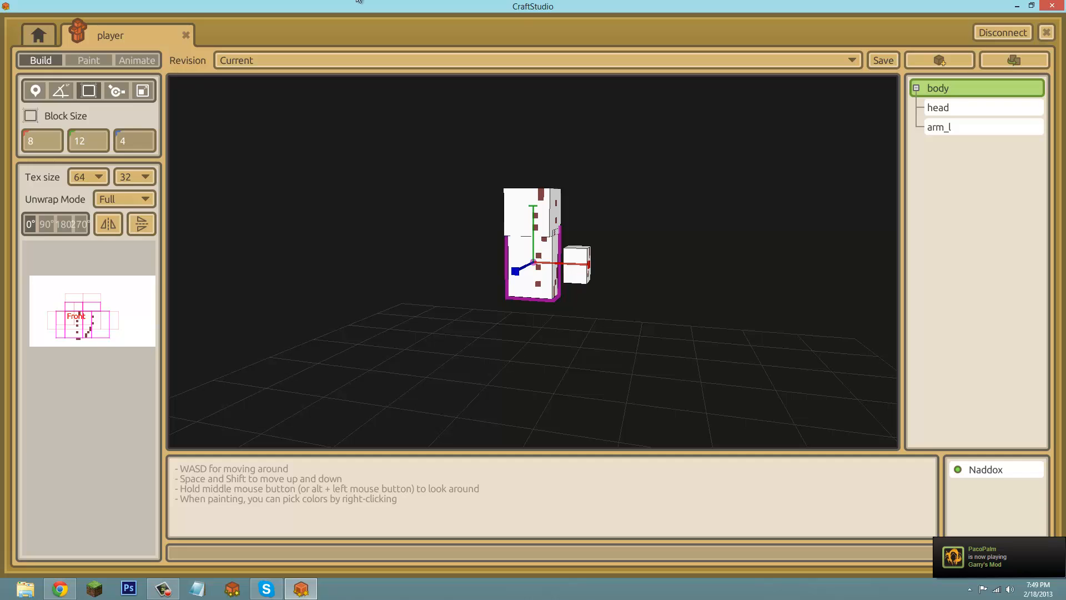
- Move the head up to Y position 10 so it sits on top of the body
left_click(542, 203)
left_click(35, 91)
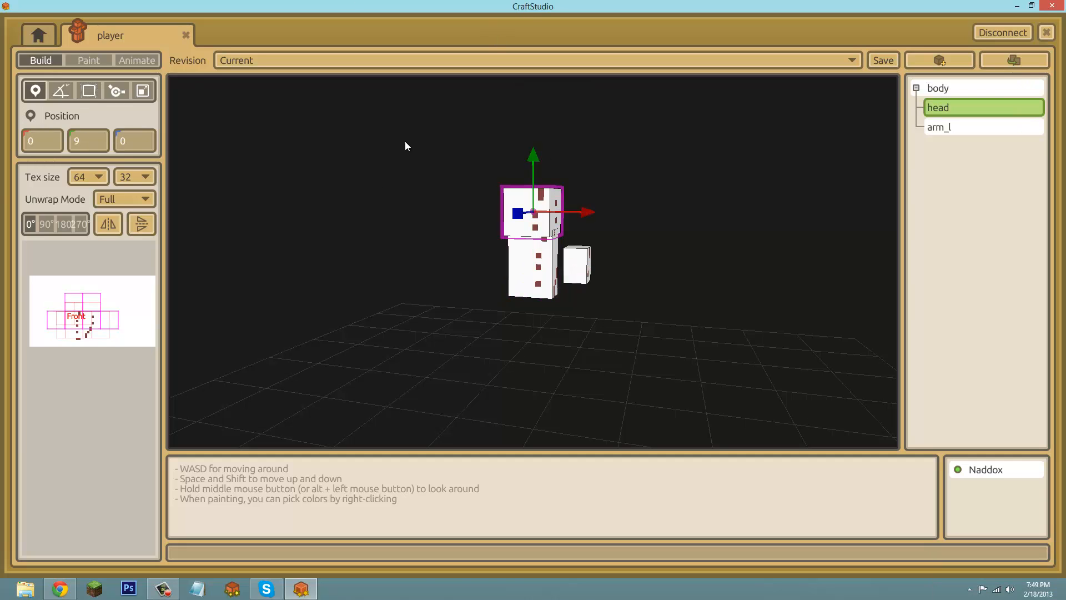
left_click_drag(533, 157, 534, 150)
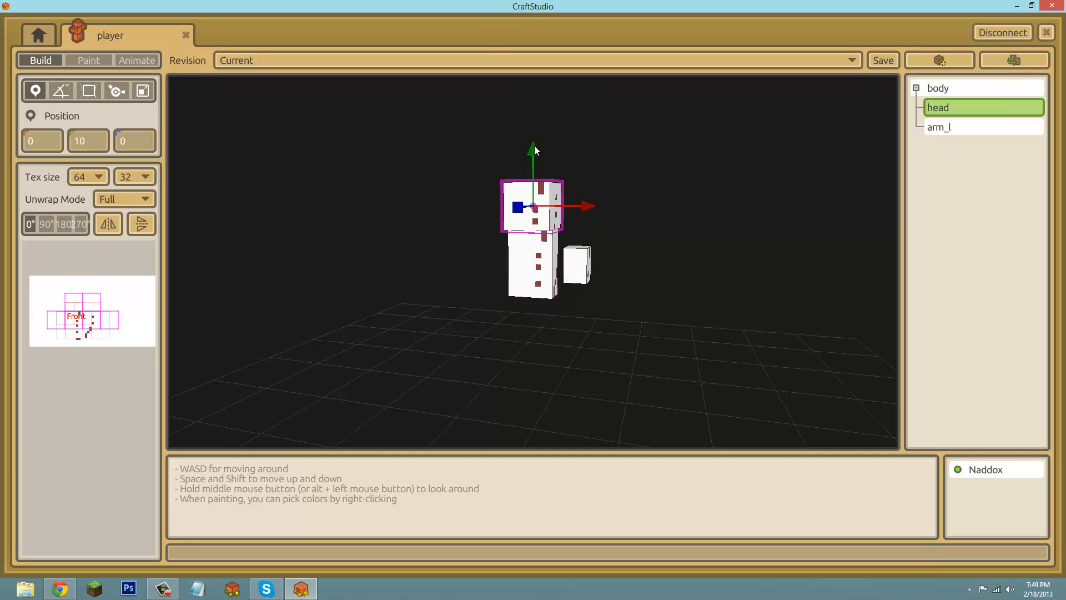
left_click(714, 251)
- Set the pivot offset of arm_l to -2 in Y
middle_click_drag(714, 251, 618, 261)
left_click(582, 258)
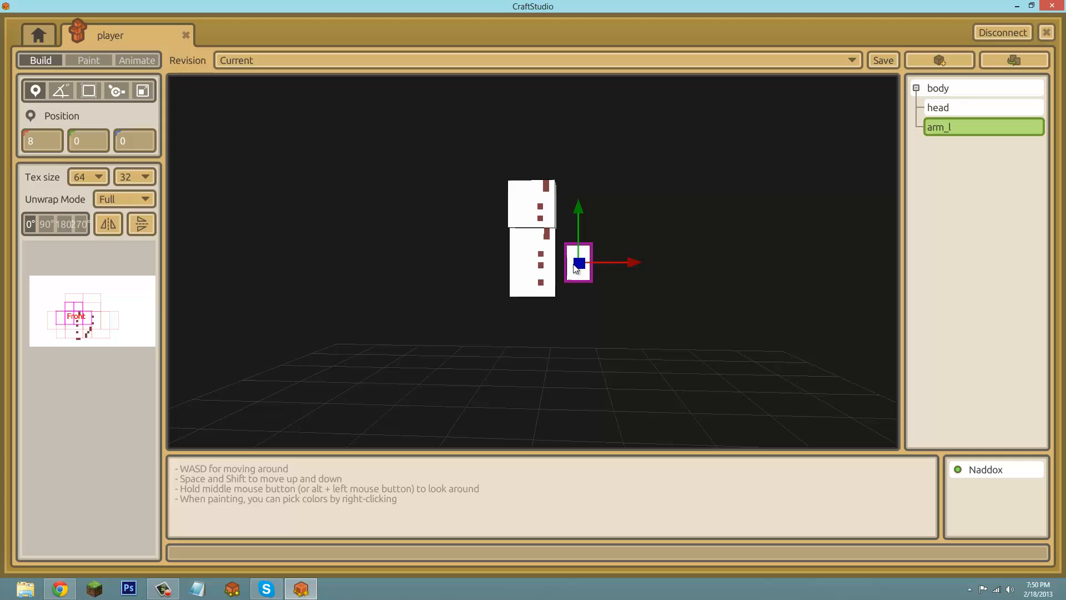
mouse_move(531, 298)
middle_mouse_down()
mouse_move(548, 298)
mouse_move(527, 302)
middle_mouse_up()
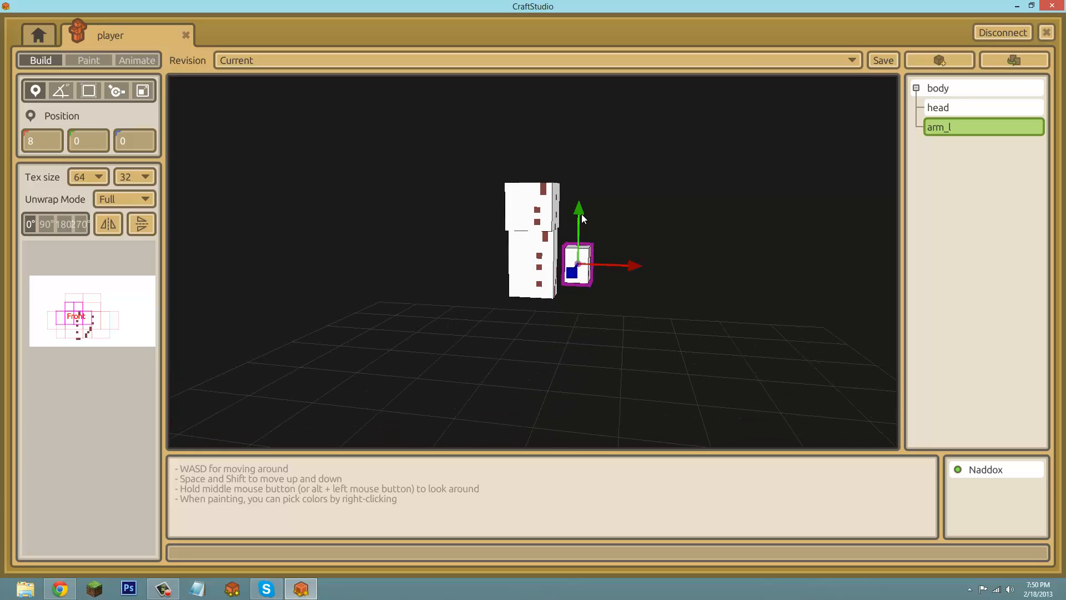
middle_click_drag(617, 305, 534, 300)
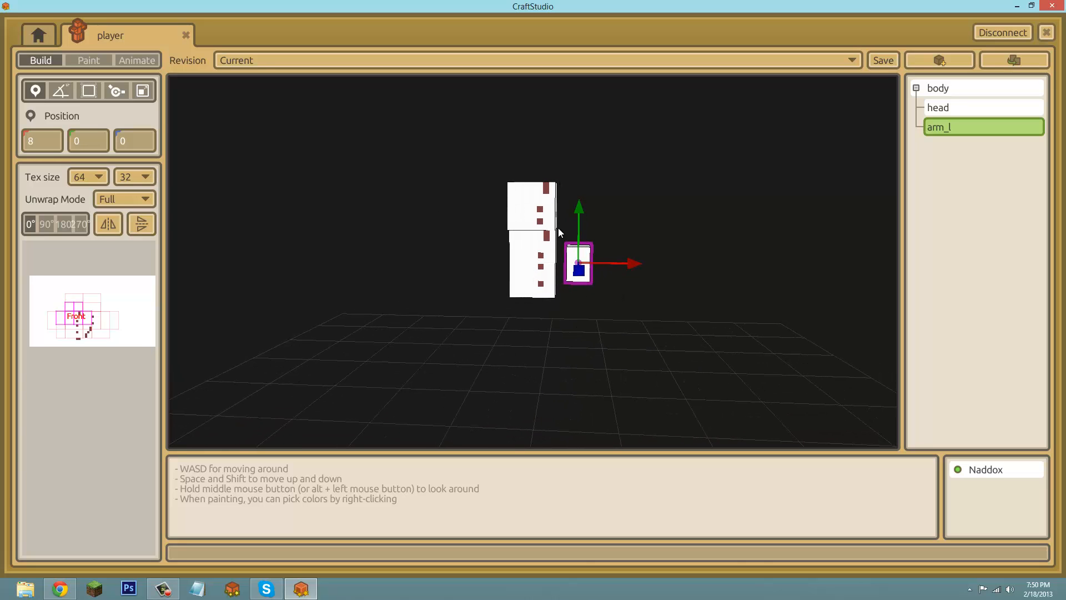
left_click(121, 93)
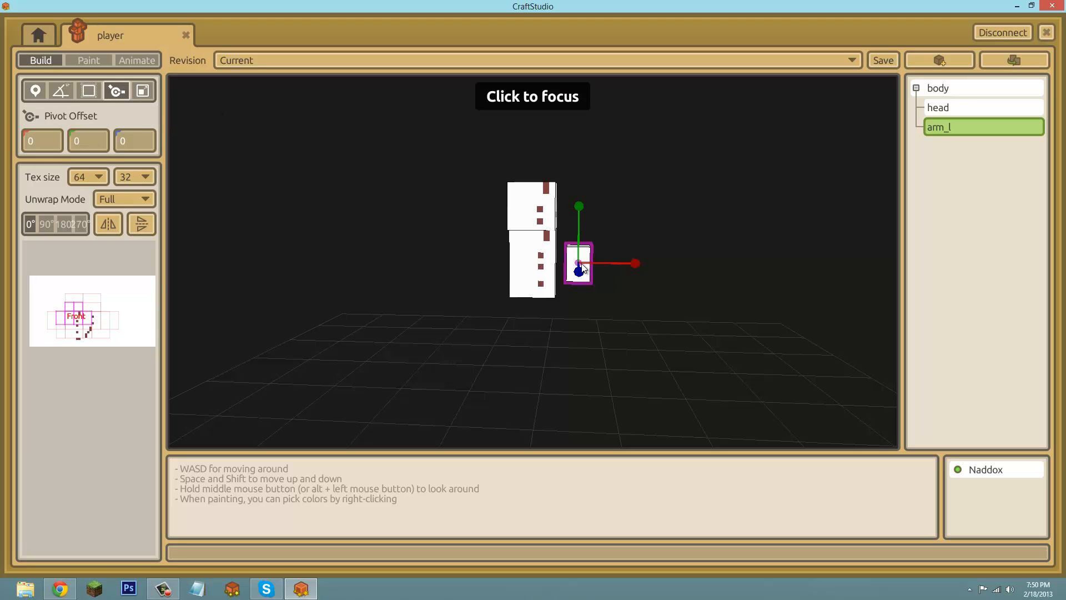
left_click(630, 285)
middle_click_drag(629, 285, 535, 300)
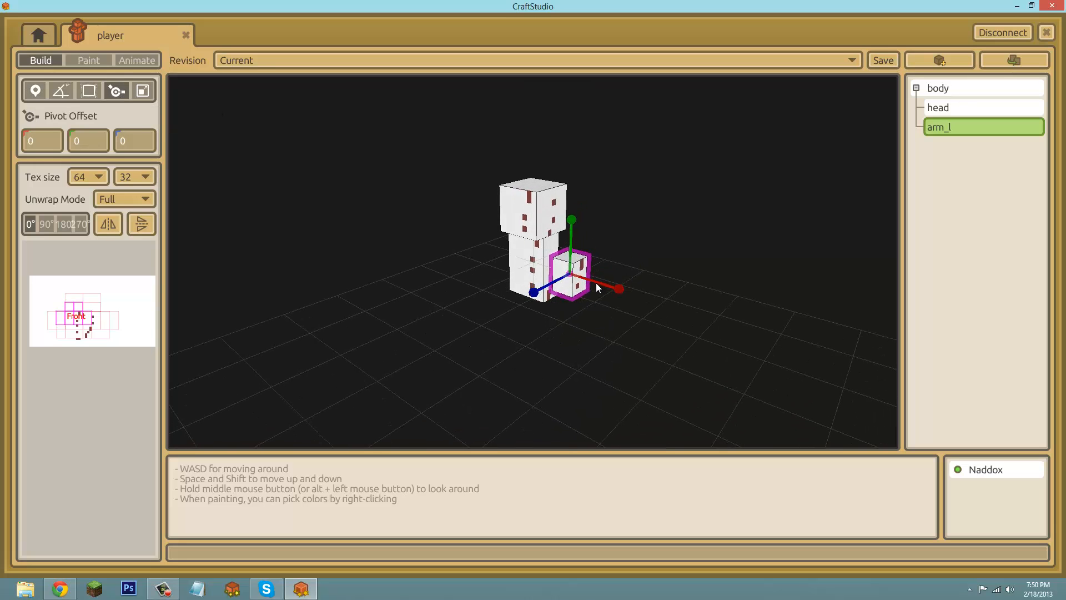
key("w")
key("s")
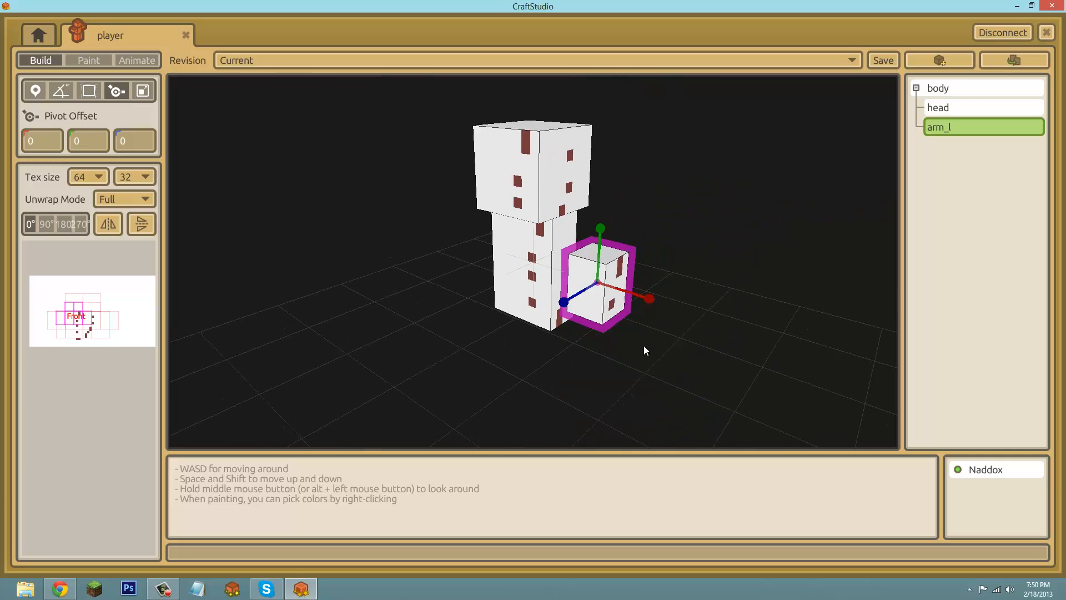
key("a")
middle_click_drag(644, 346, 613, 339)
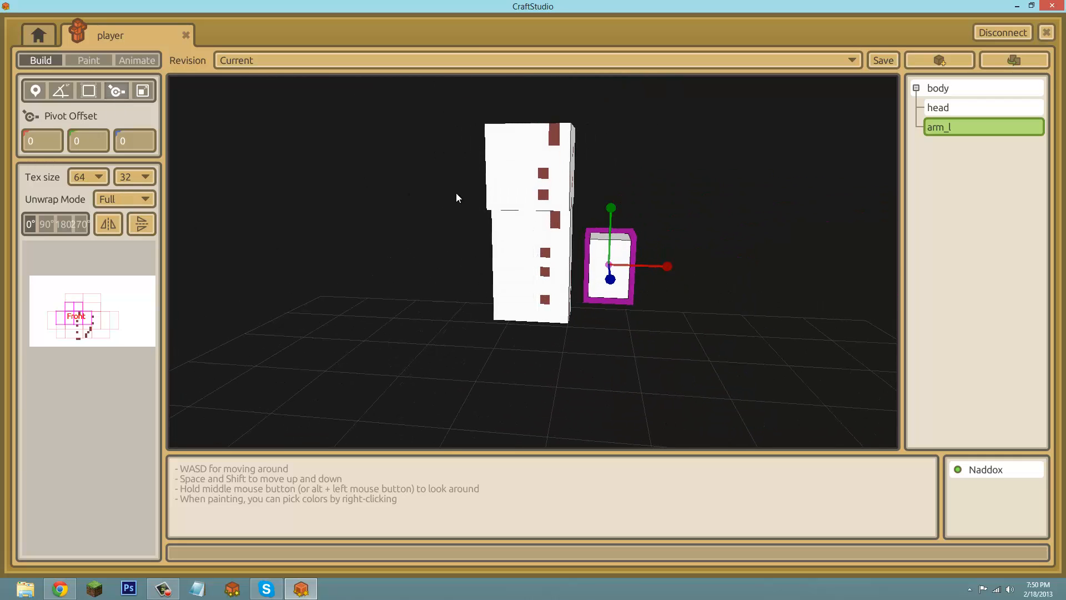
left_click_drag(612, 211, 611, 230)
- Set the pivot offset of arm_l to 2 in X, shifting the block sideways away from the body
middle_click_drag(534, 295, 535, 298)
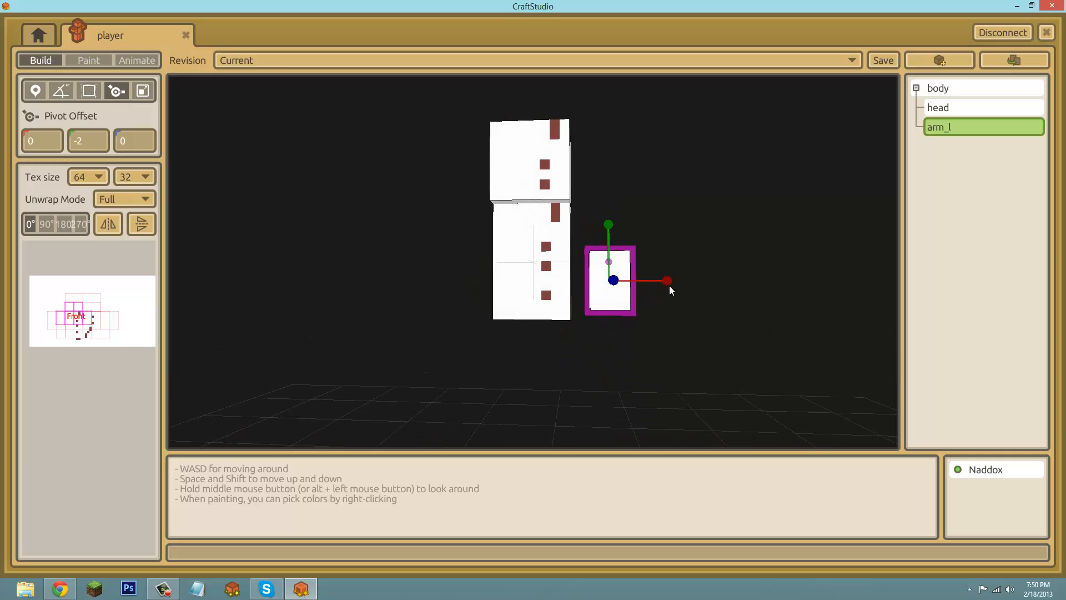
left_click_drag(675, 280, 691, 281)
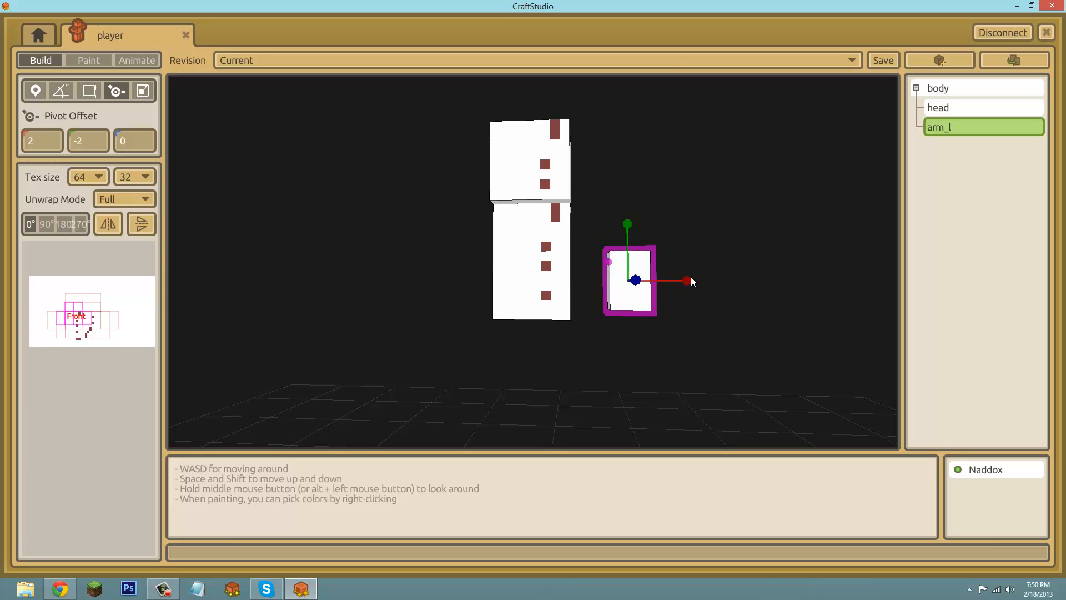
middle_click_drag(533, 295, 533, 295)
left_click(681, 227)
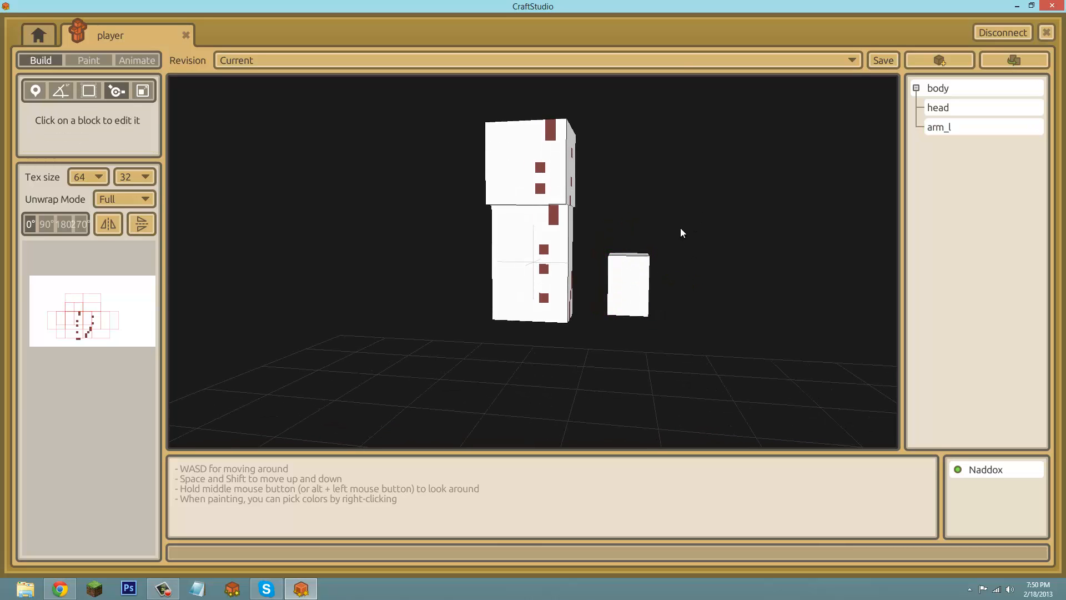
- Test arm_l's pivot by rotating the block about 10 degrees around Z and about 6 degrees around Y
left_click(626, 291)
left_click(89, 91)
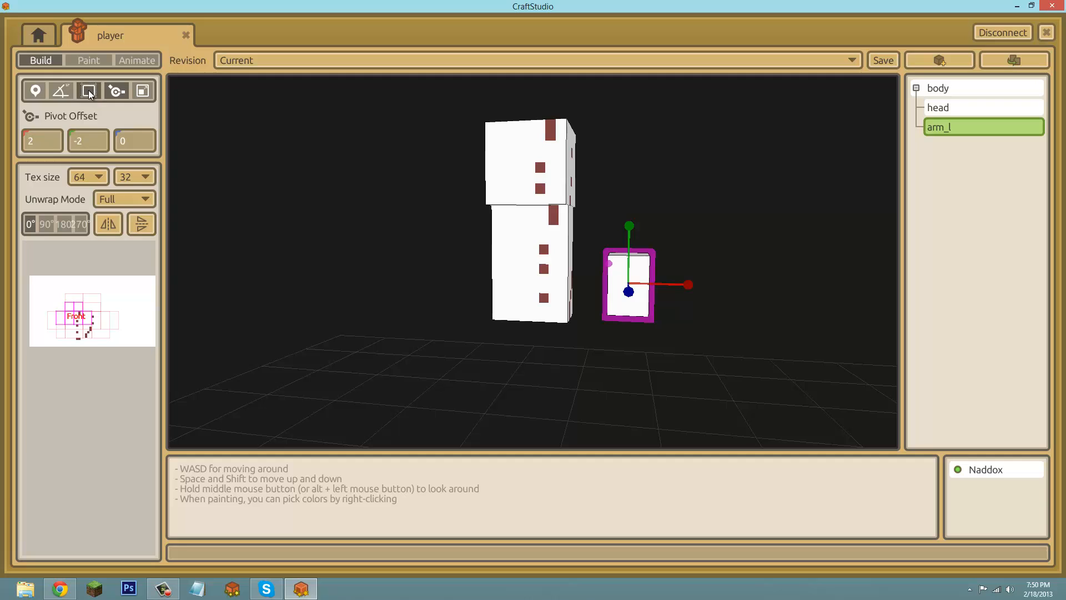
left_click(61, 91)
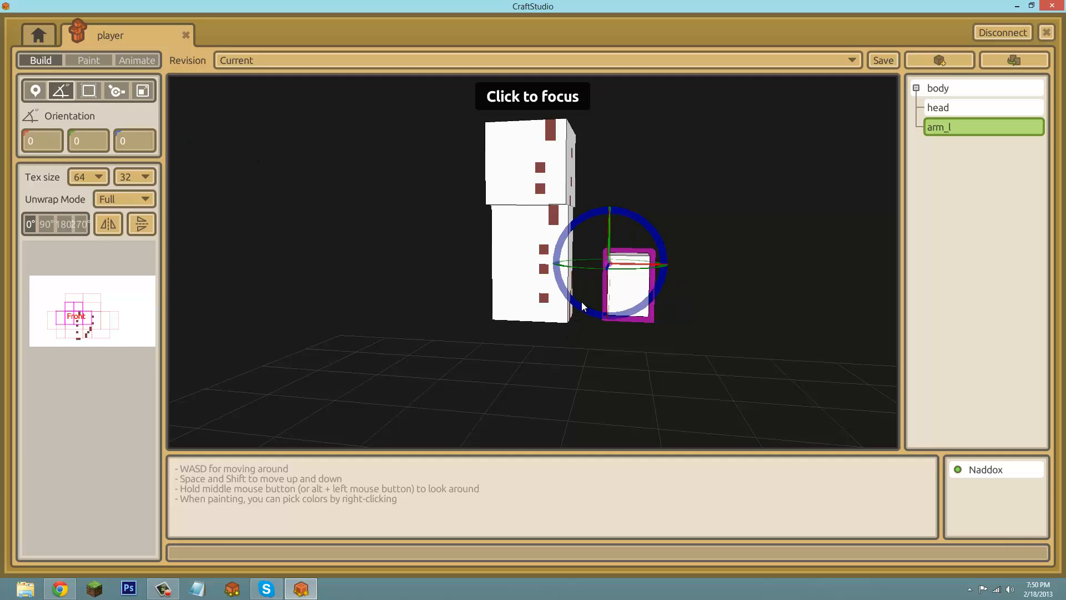
left_click_drag(587, 310, 660, 282)
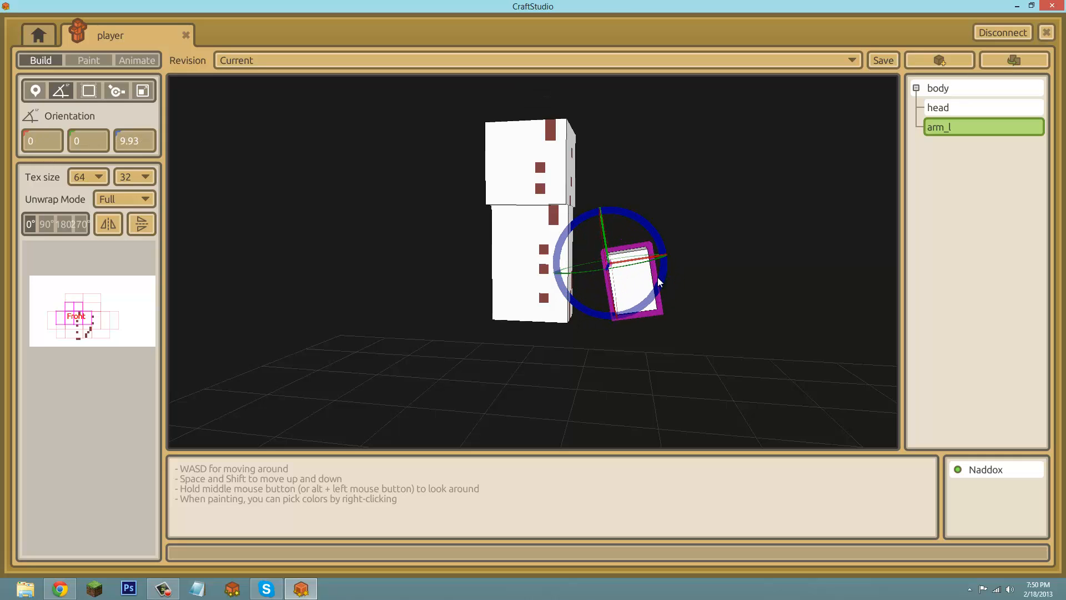
middle_click_drag(700, 251, 533, 296)
left_click(508, 283)
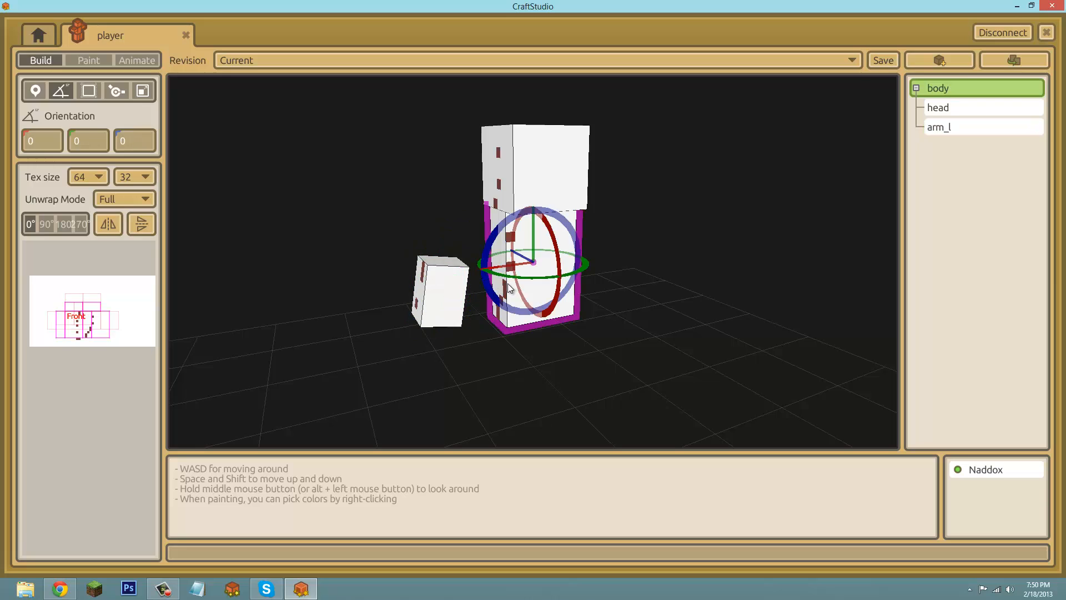
left_click(466, 291)
mouse_move(494, 288)
left_mouse_down()
mouse_move(469, 289)
mouse_move(479, 289)
left_mouse_up()
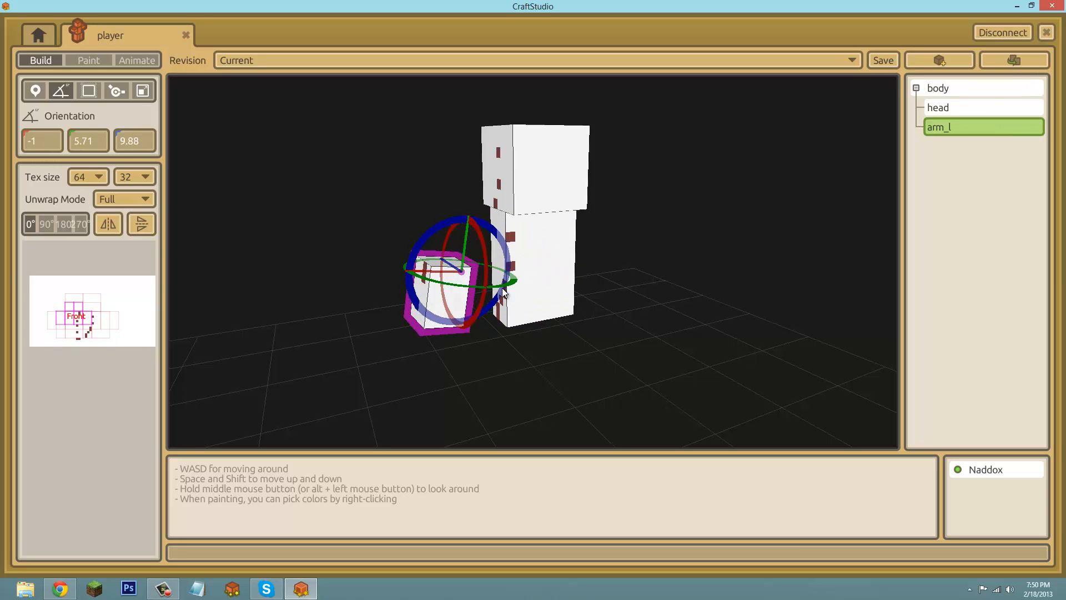
- Reset the orientation of arm_l to 0 on all three axes
double_click(103, 139)
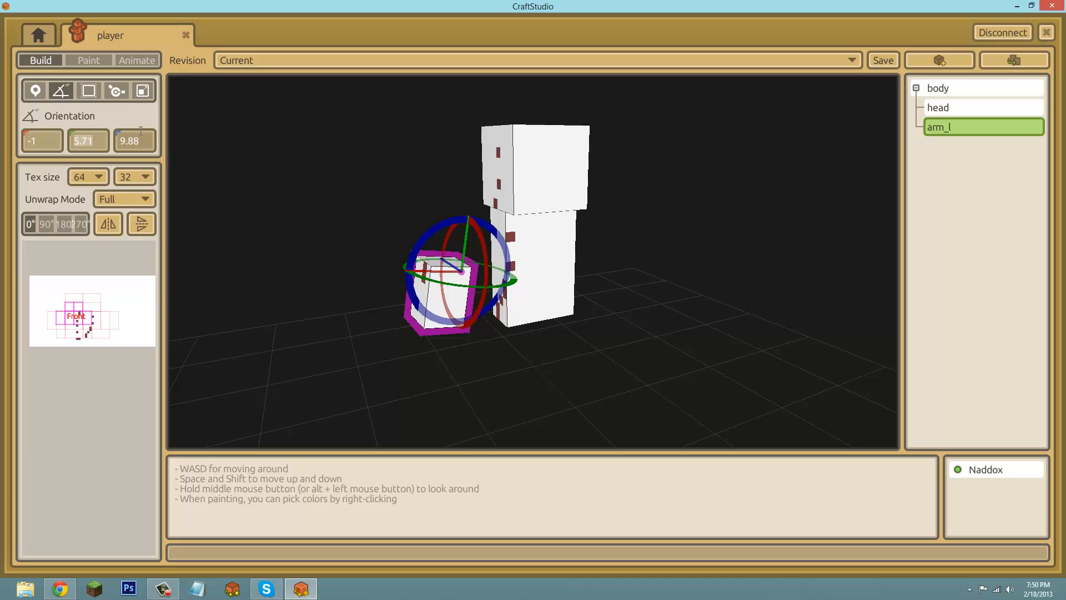
type("0")
key("Tab")
type("0")
key("Tab")
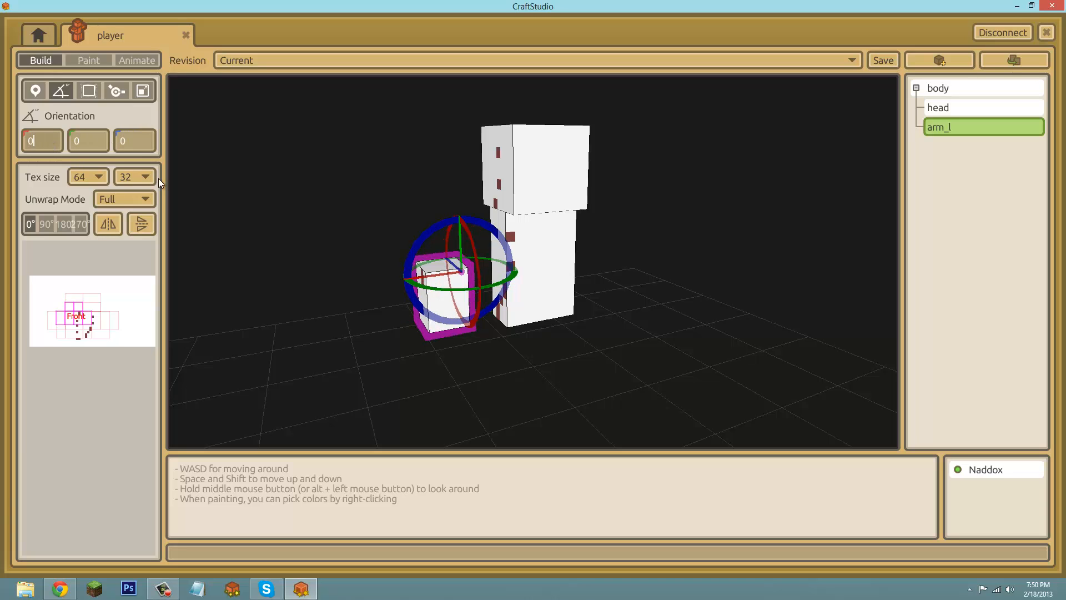
type("0")
- Move arm_l up and in against the body's side, to position X 4 and Y 5
left_click(37, 92)
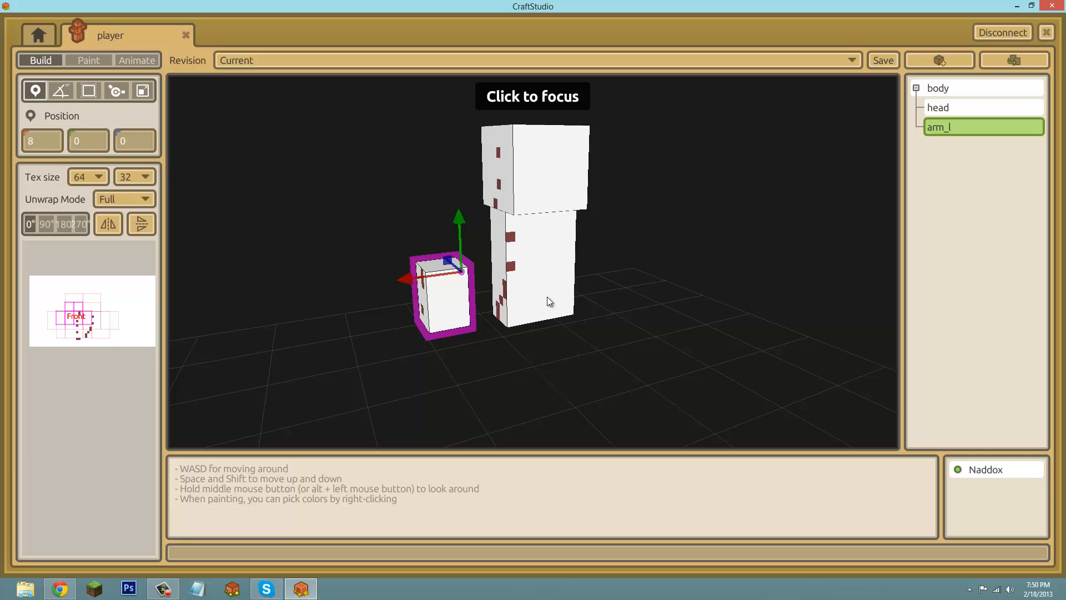
middle_click_drag(547, 296, 611, 191)
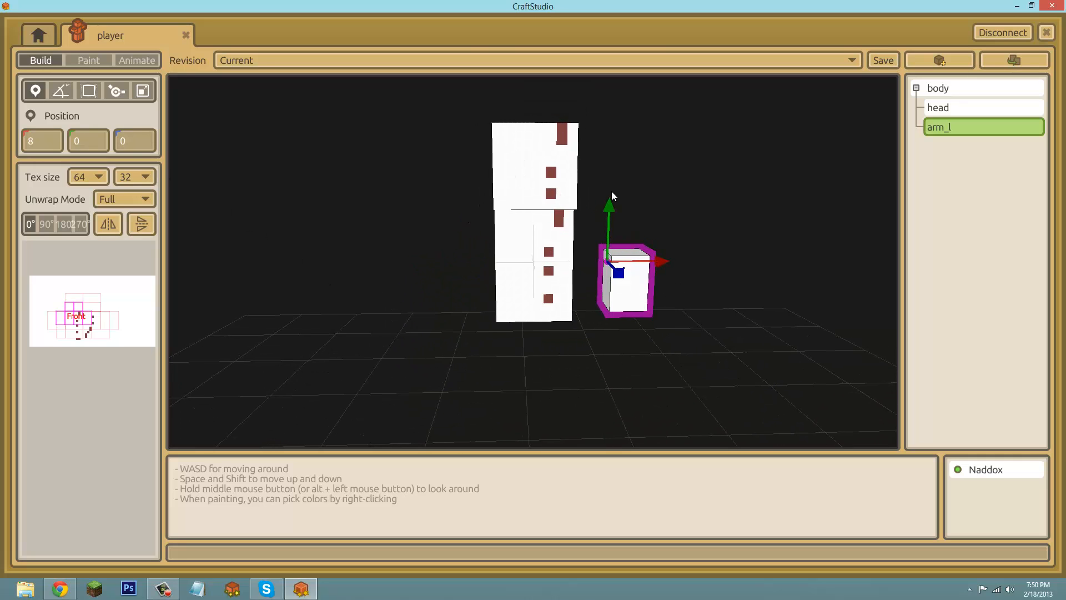
left_click(614, 198)
left_click(621, 285)
left_click_drag(612, 183, 617, 168)
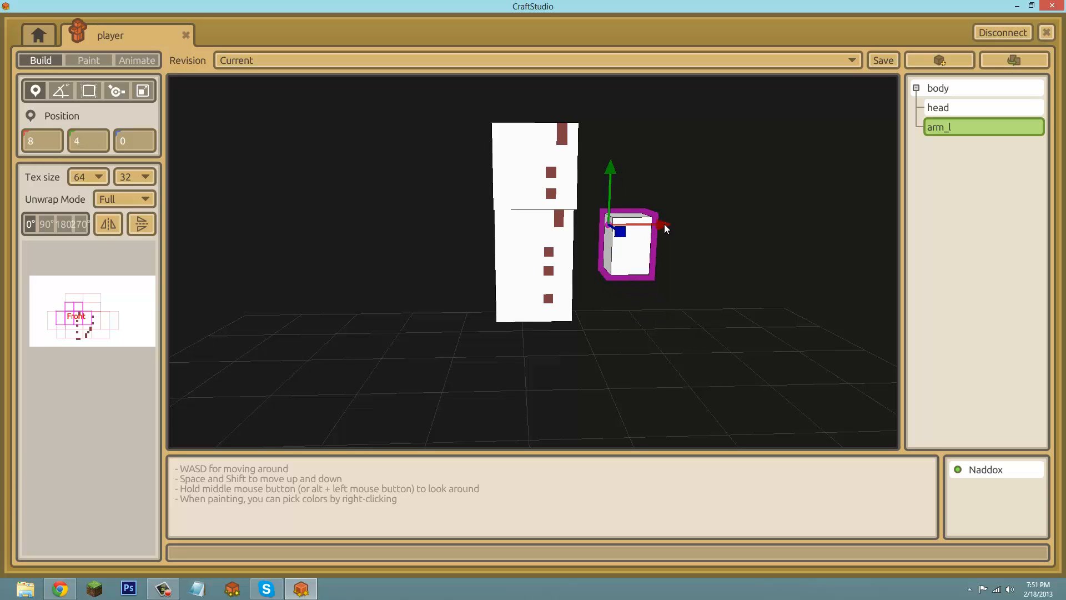
left_click_drag(666, 229, 624, 225)
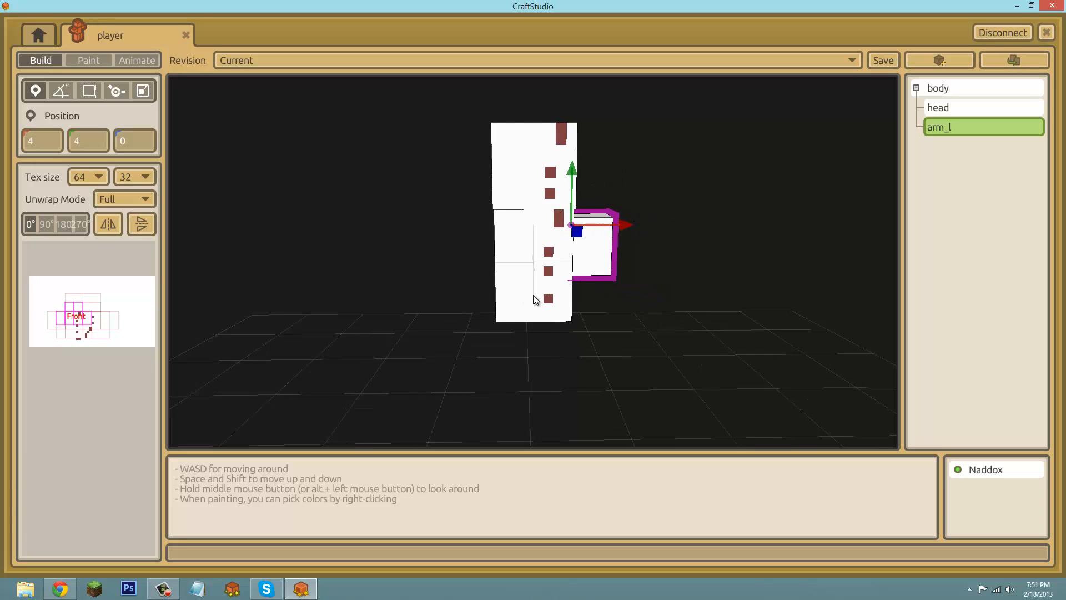
middle_click_drag(533, 295, 647, 235)
key("d")
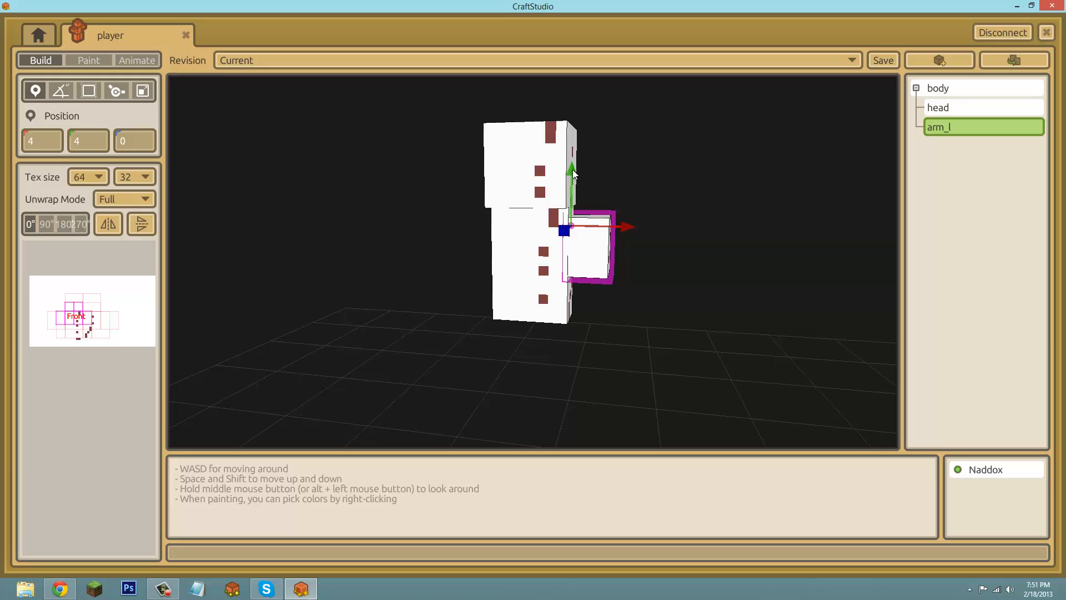
left_click_drag(571, 157, 571, 153)
left_click(681, 279)
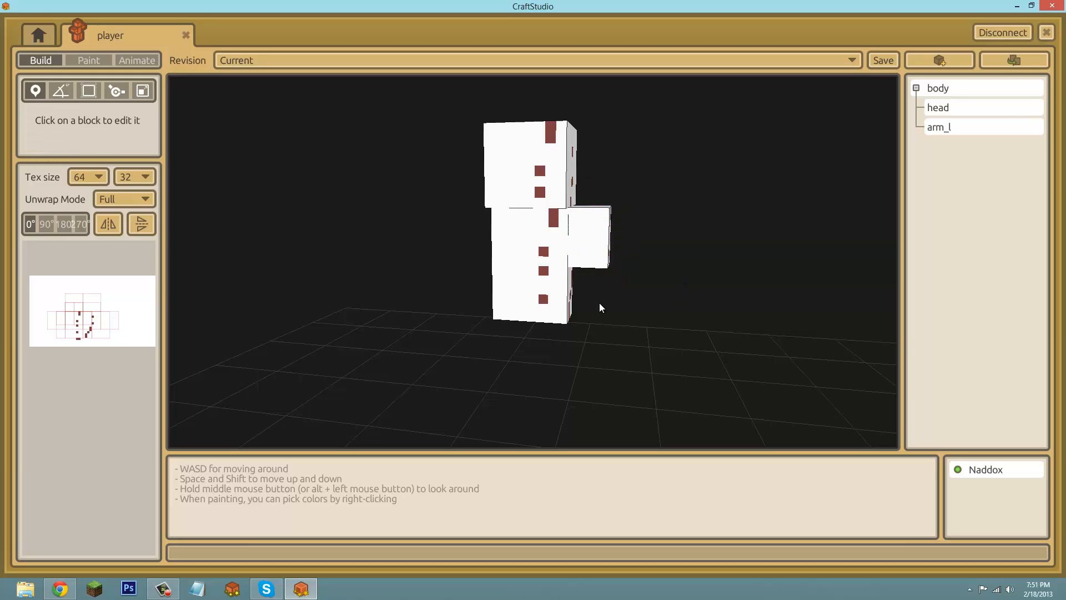
- Duplicate arm_l under the name "forearm_l" and make the copy a child of arm_l
key("a")
middle_click_drag(599, 305, 582, 238, "shift")
left_click(582, 239)
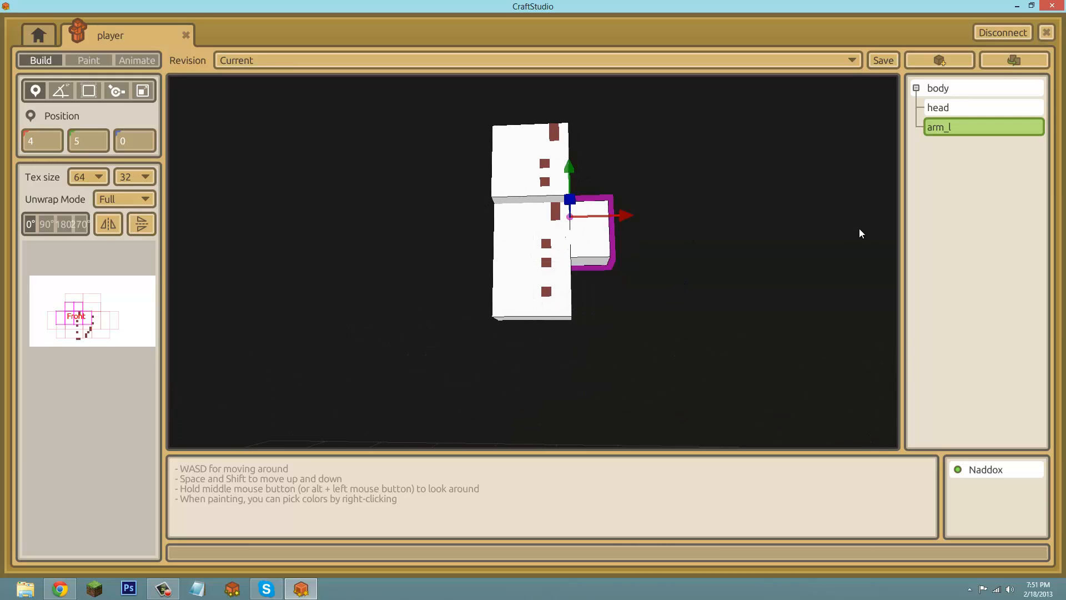
left_click(1013, 60)
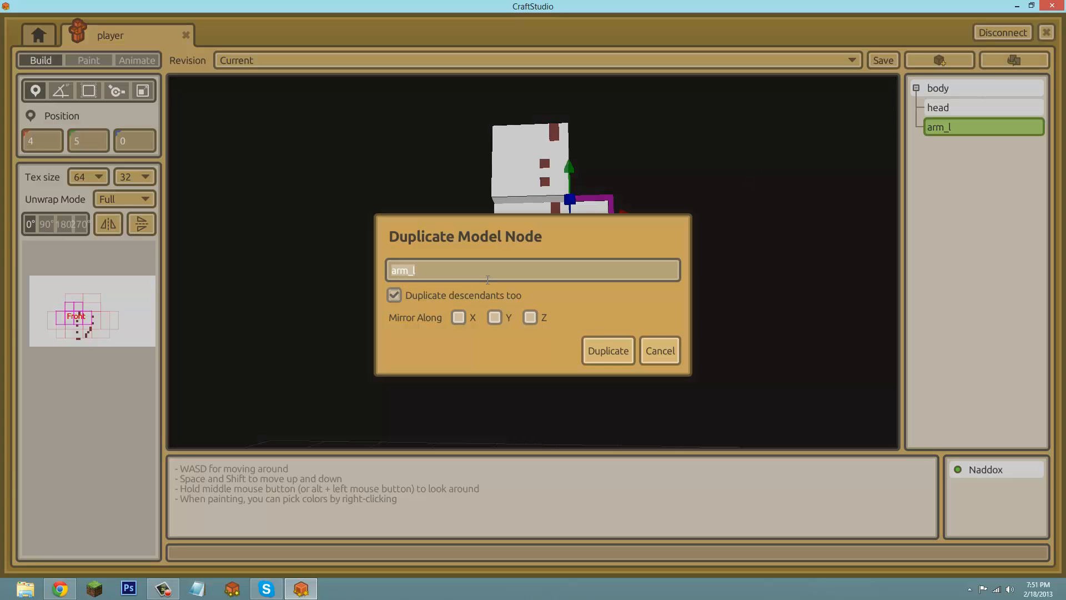
left_click(393, 271)
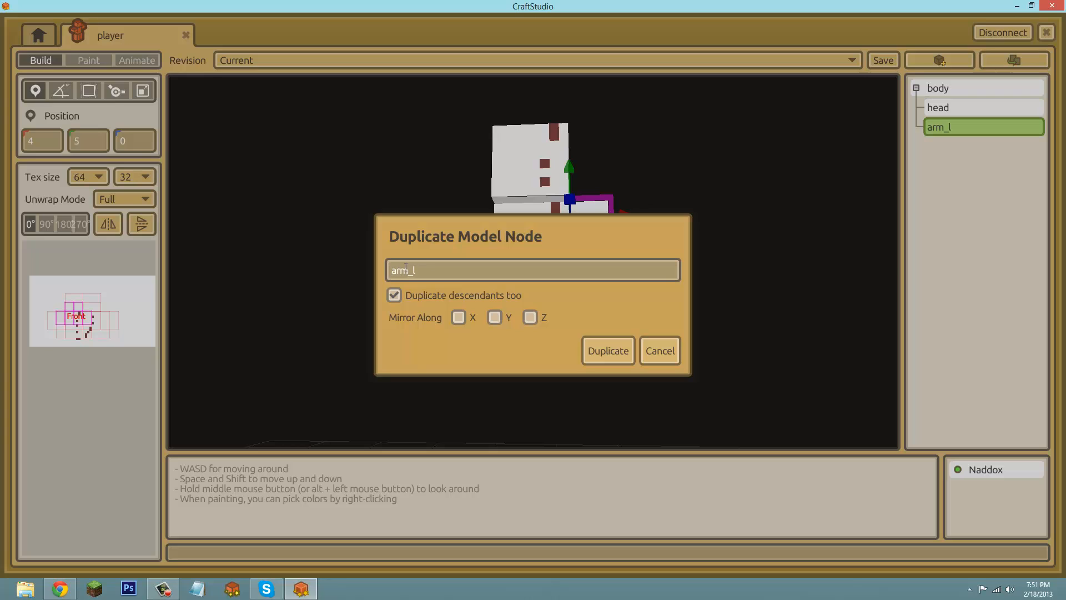
type("for")
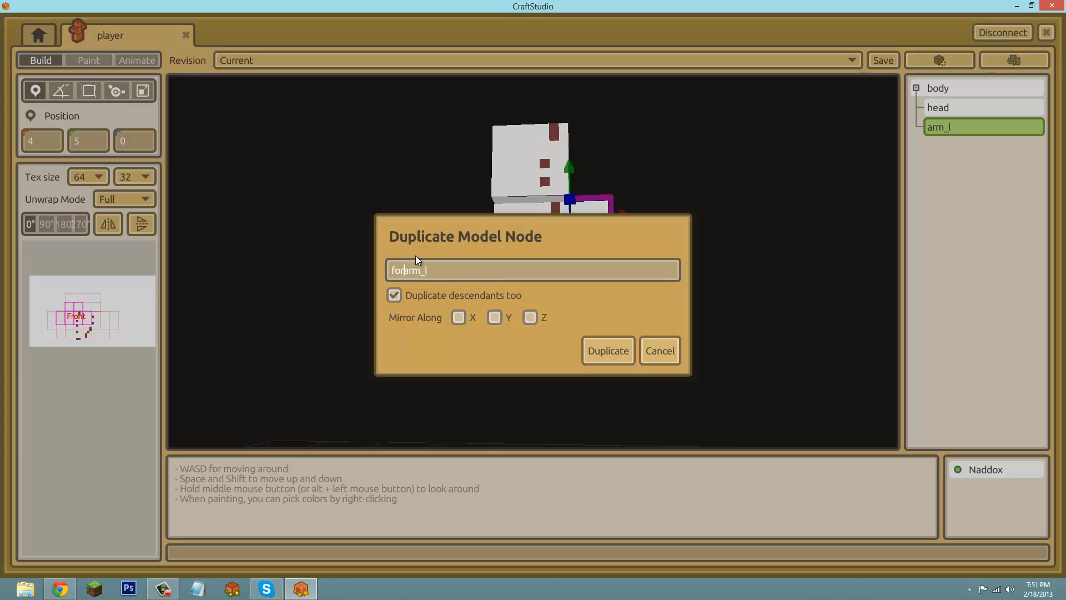
type("e")
left_click(608, 350)
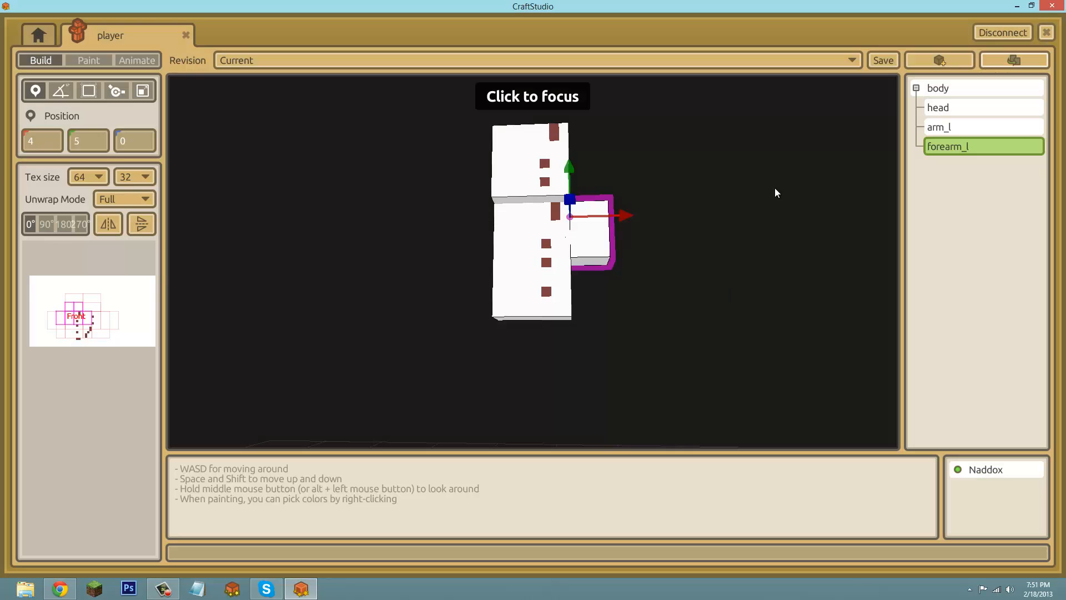
left_click_drag(986, 143, 984, 126)
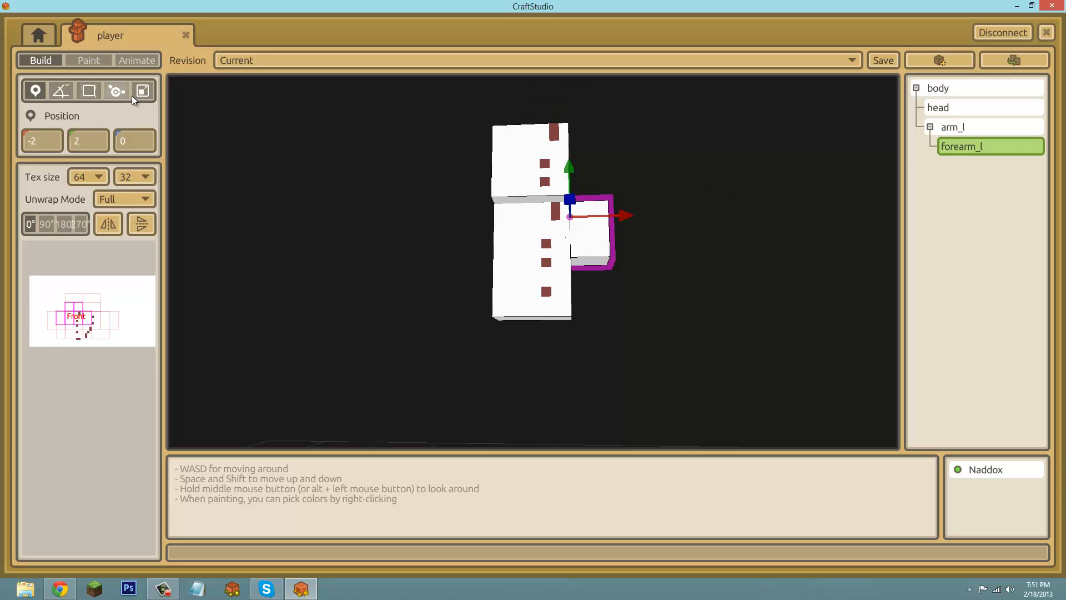
- Shift forearm_l's pivot offset to X 0 and Y -3
left_click(115, 92)
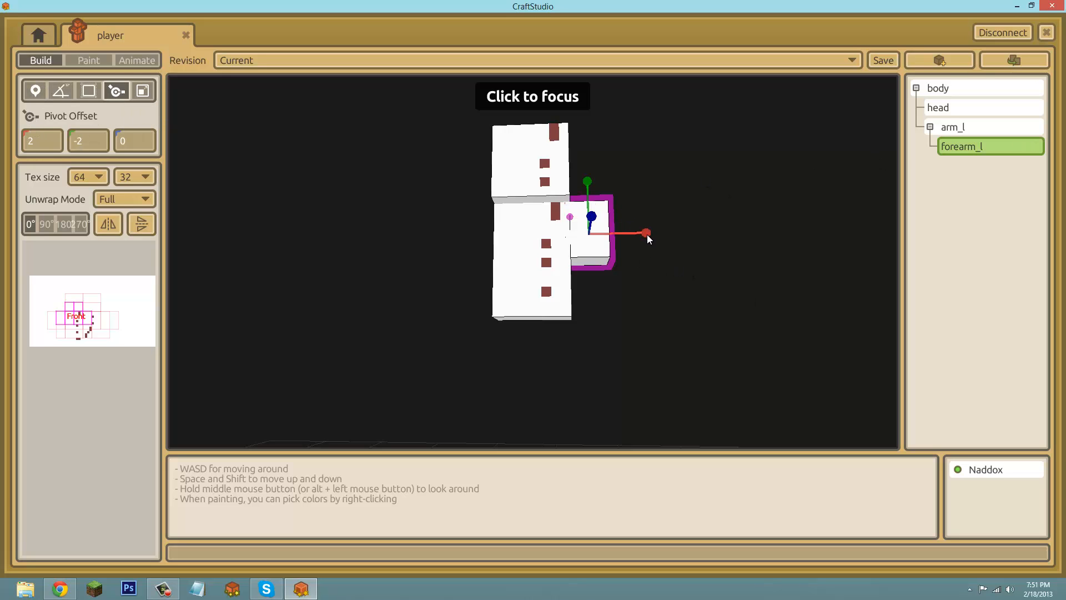
left_click_drag(647, 234, 635, 236)
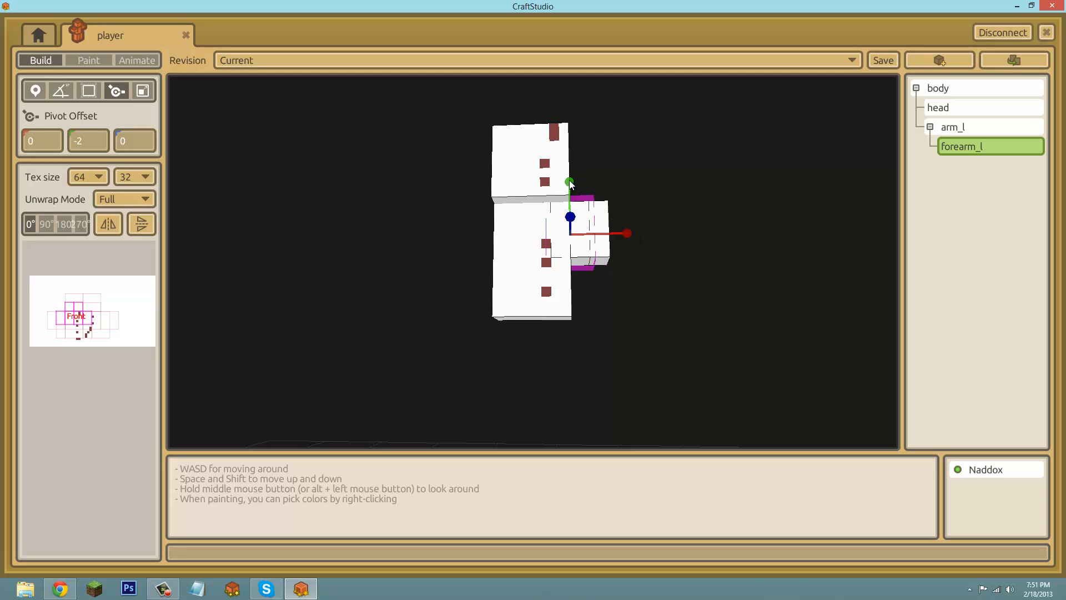
left_click_drag(568, 182, 569, 191)
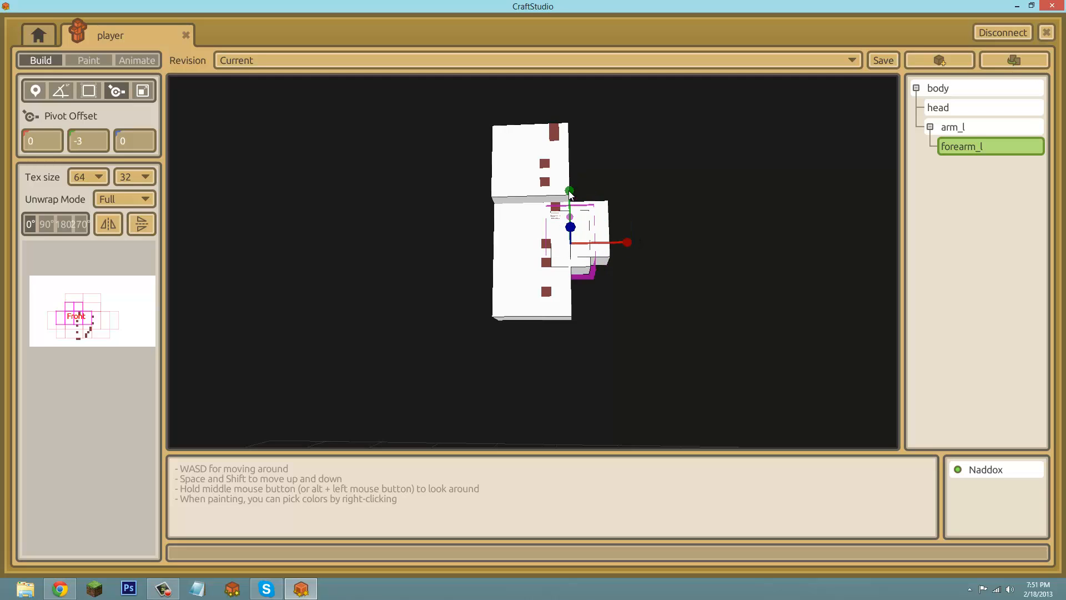
- Move forearm_l directly beneath arm_l, to position X 0 and Y -3
left_click(41, 100)
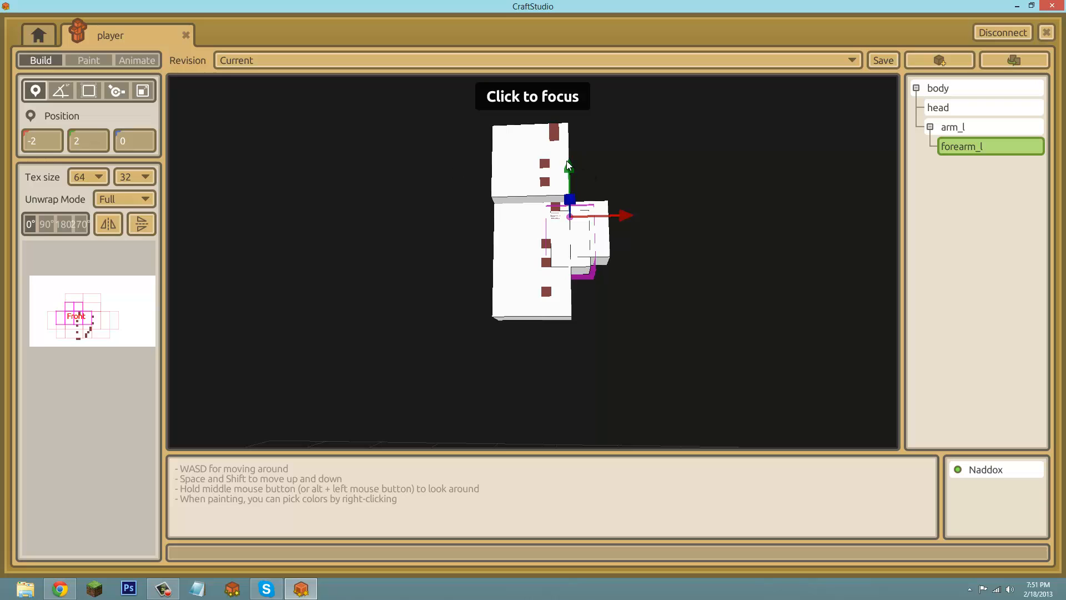
left_click_drag(570, 166, 571, 217)
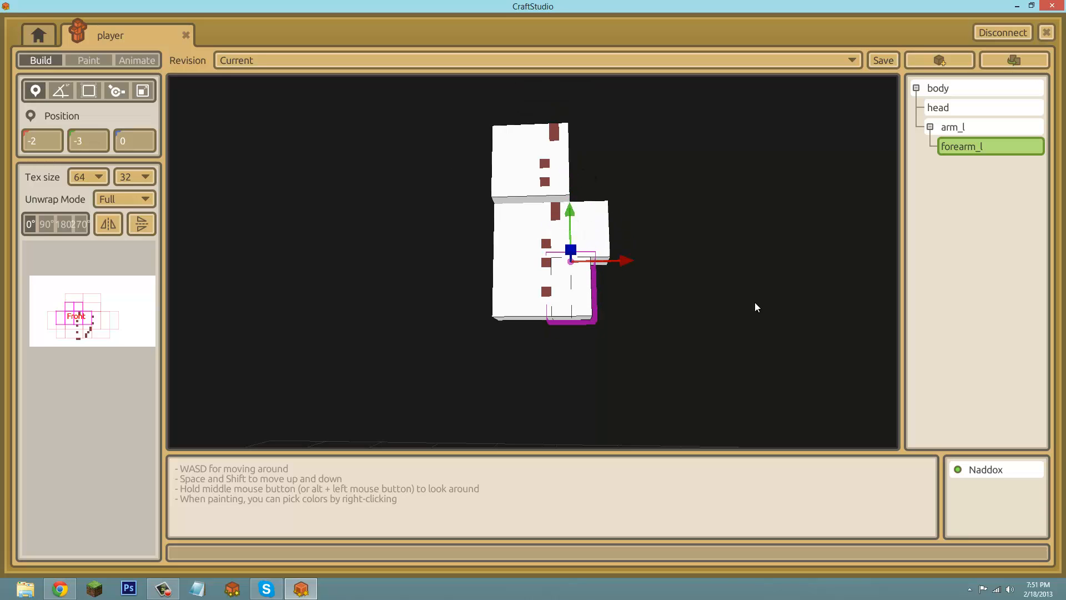
left_click_drag(632, 261, 645, 264)
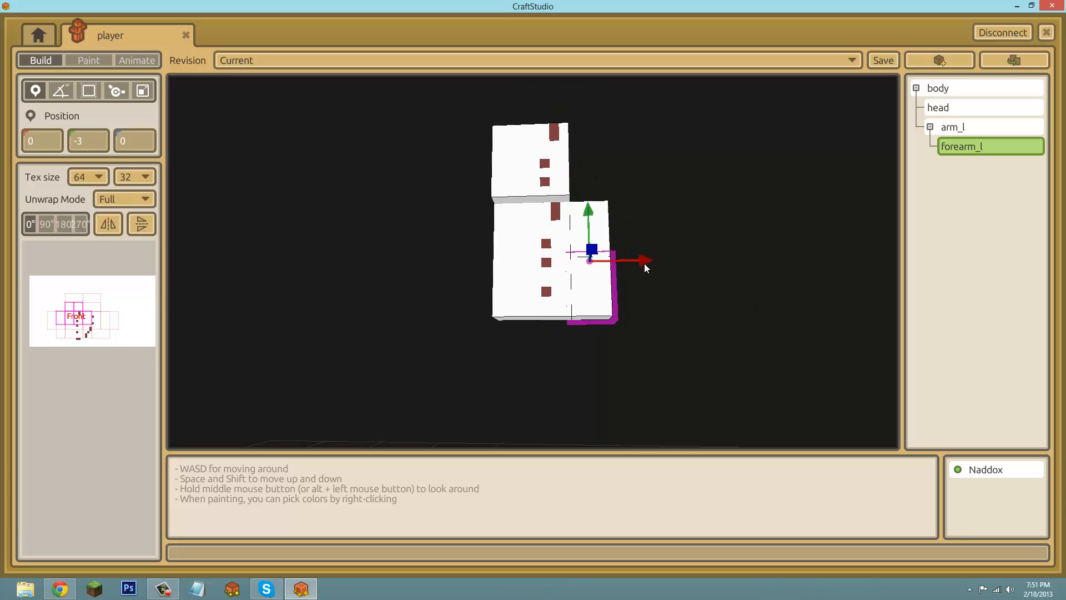
- Test forearm_l's pivot by rotating the block about -24 degrees around X
left_click(740, 245)
key("d")
key("space")
middle_click_drag(741, 236, 692, 257)
left_click(590, 305)
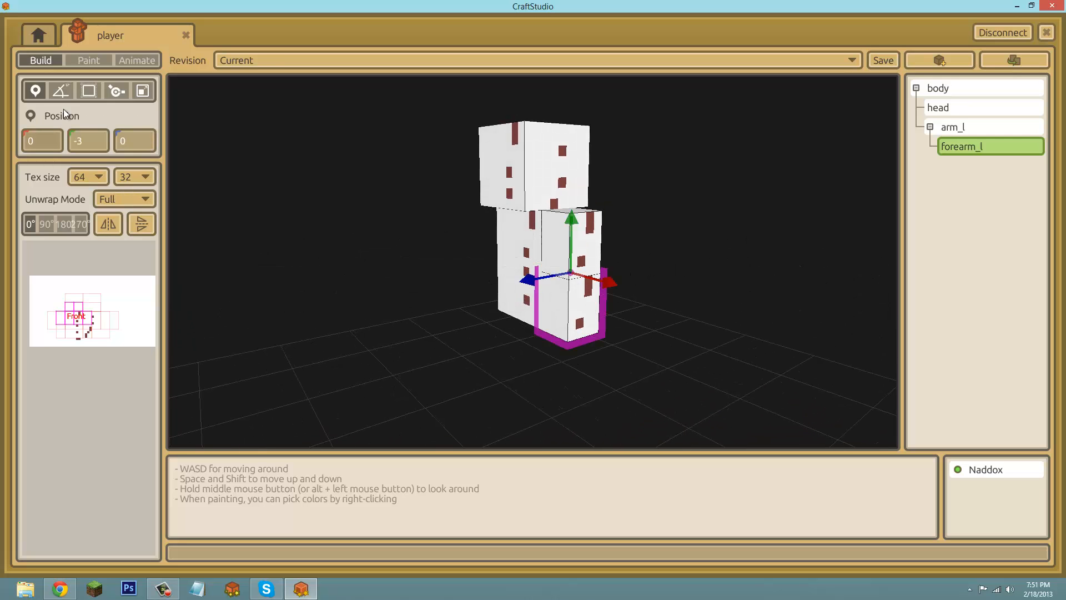
left_click(60, 90)
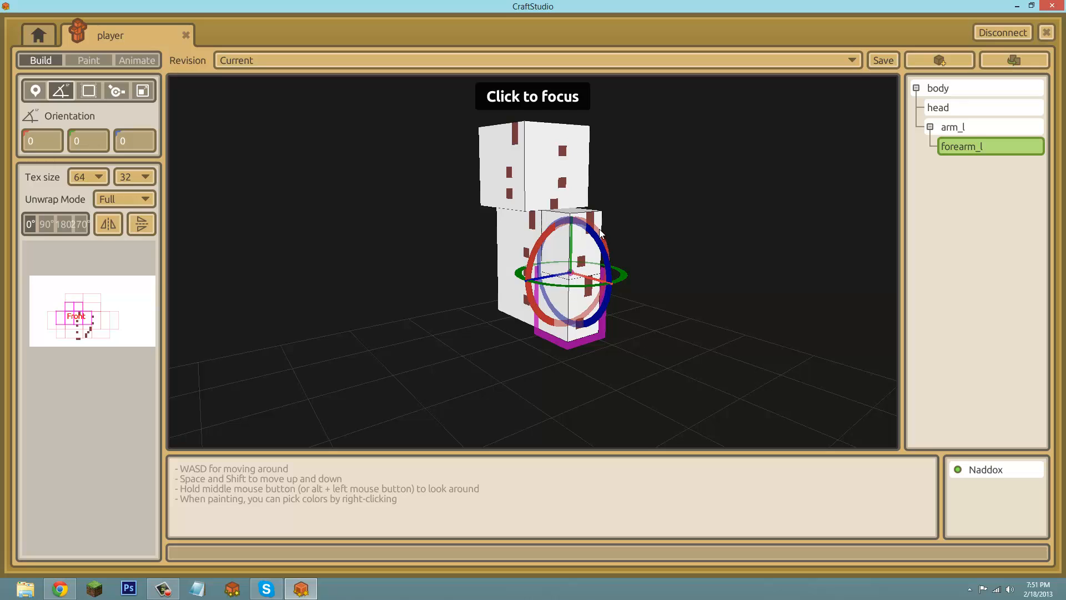
mouse_move(600, 232)
left_mouse_down()
mouse_move(628, 257)
mouse_move(589, 192)
mouse_move(641, 201)
mouse_move(618, 228)
left_mouse_up()
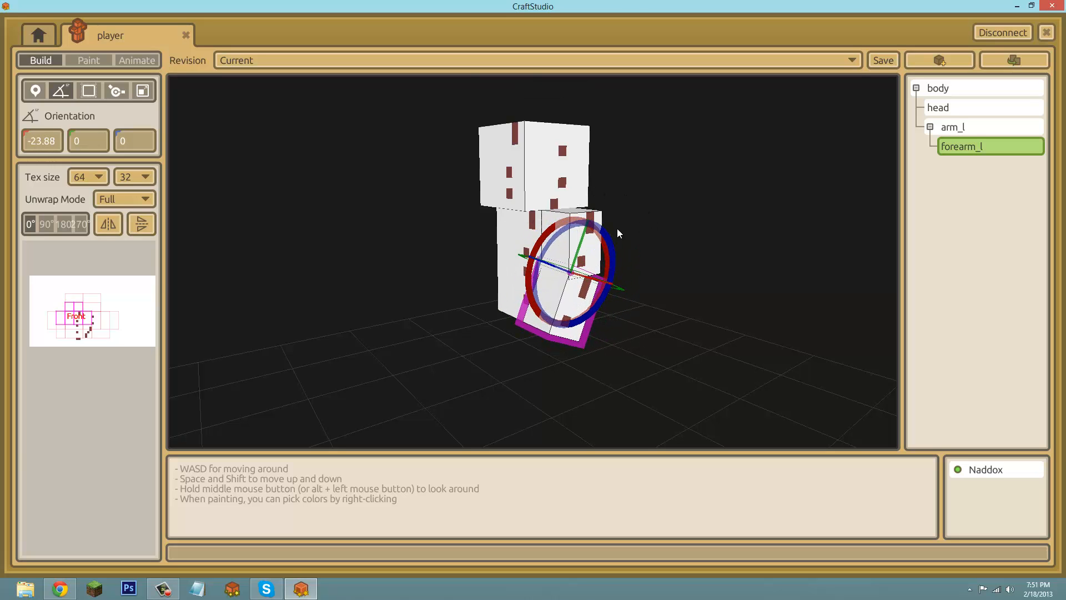
key("w")
key("a")
middle_click_drag(621, 325, 227, 246)
key("d")
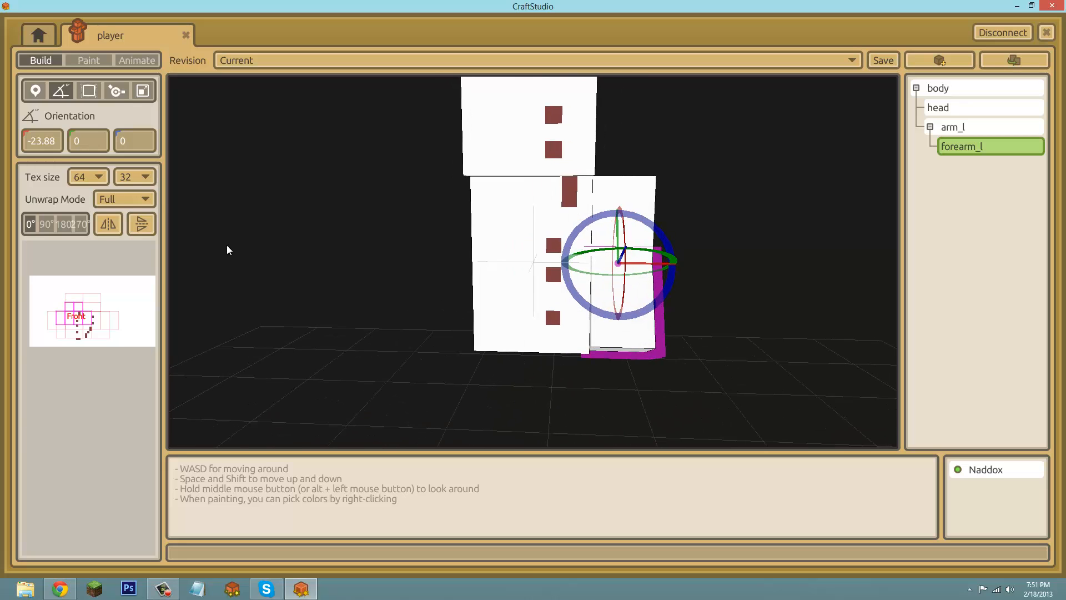
- Reset forearm_l's X orientation to 0
left_click(60, 141)
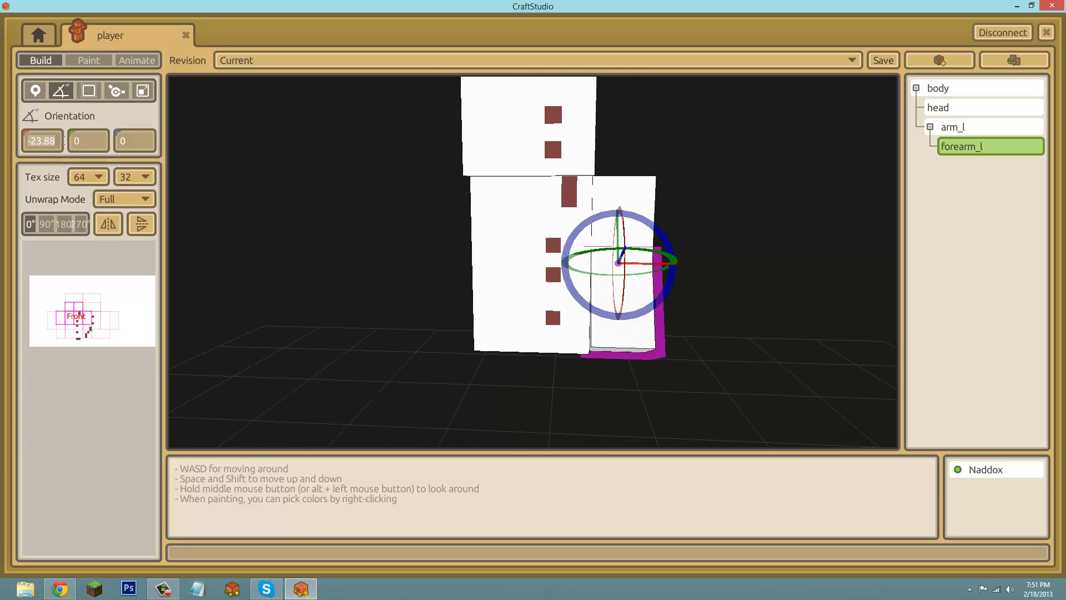
type("0")
key("Return")
- Duplicate arm_l together with its descendants under the name "arm_r"
left_click(654, 309)
middle_click_drag(654, 309, 533, 301)
key("s")
key("d")
double_click(943, 89)
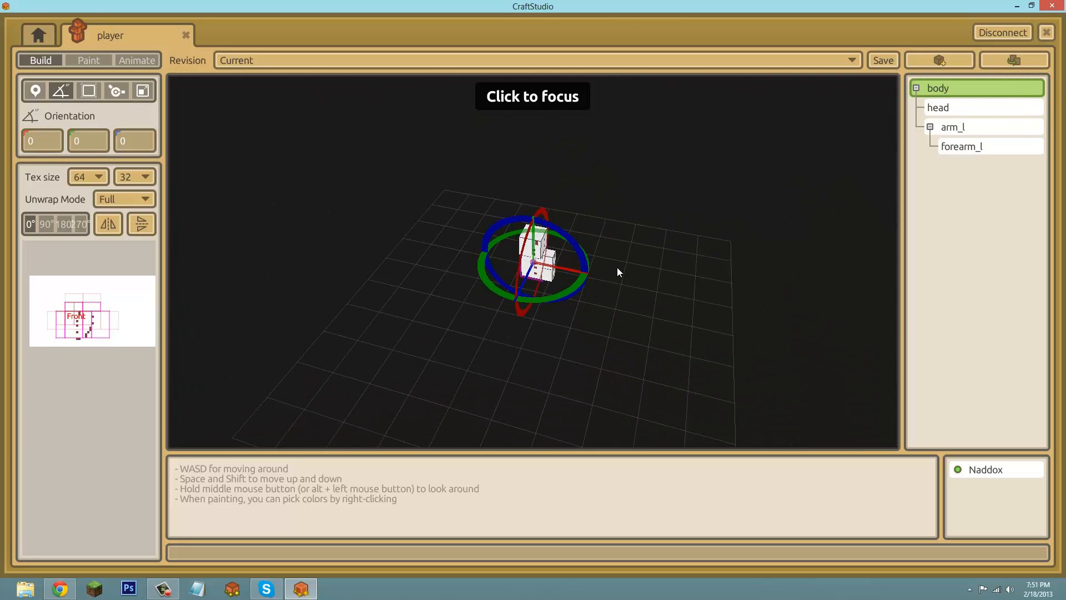
left_click(620, 310)
key("w")
middle_click_drag(618, 311, 1031, 182)
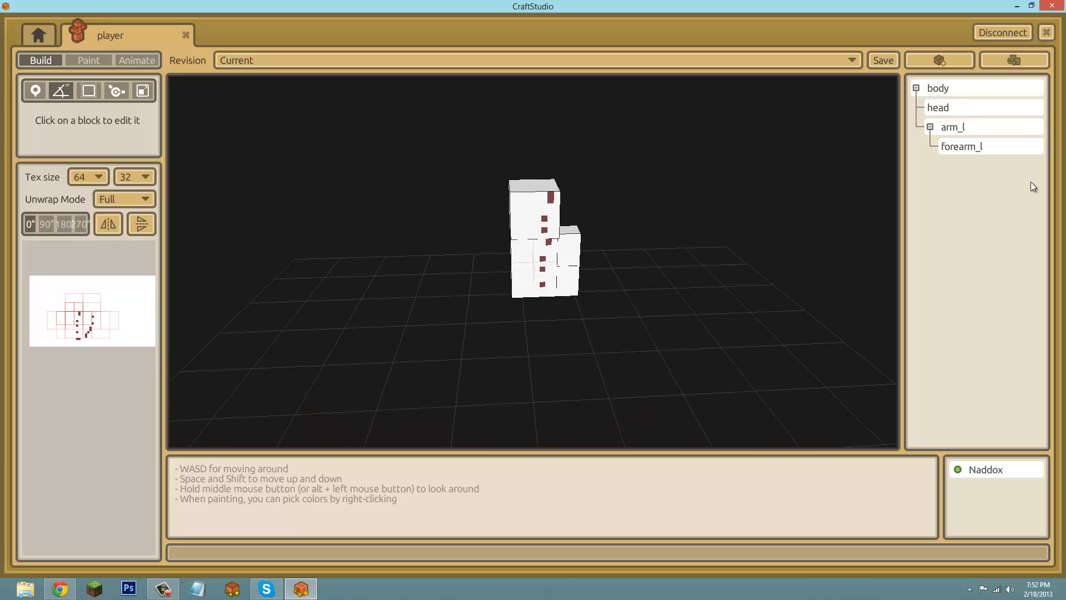
left_click(960, 127)
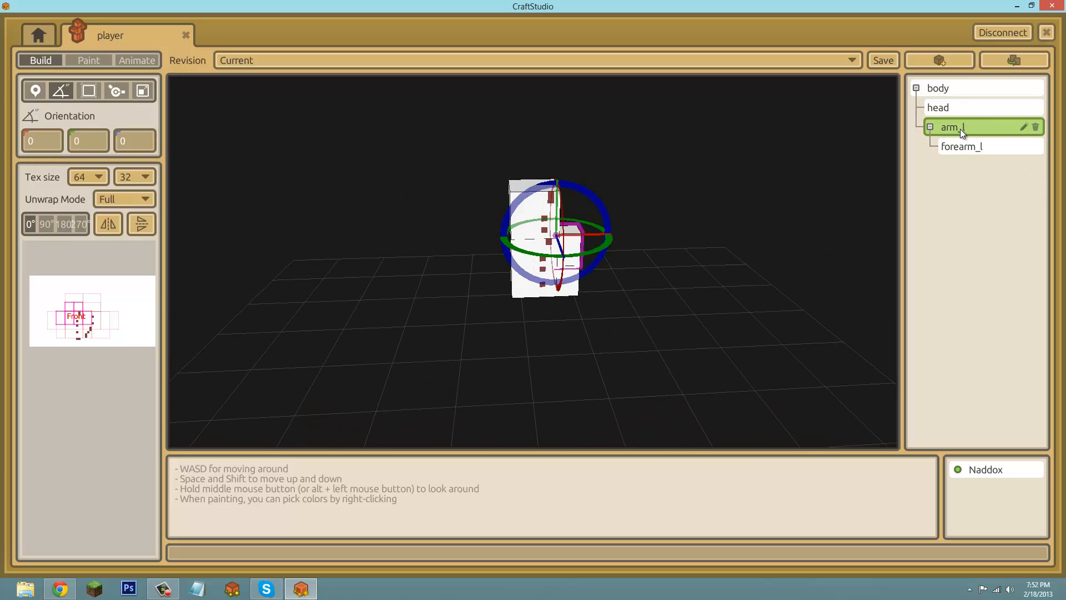
left_click(1016, 59)
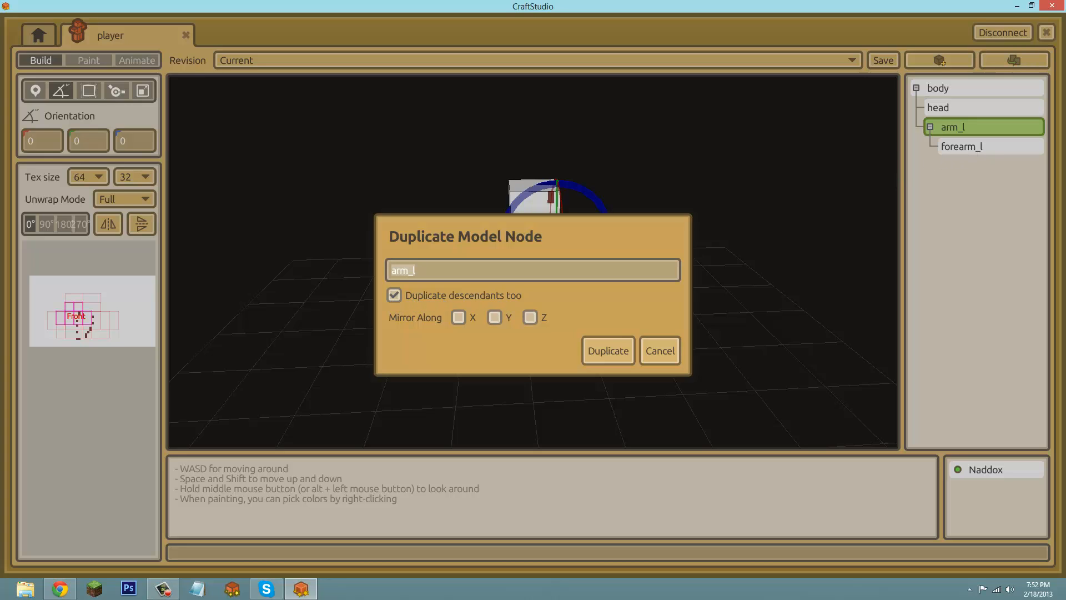
left_click(430, 266)
left_click(609, 352)
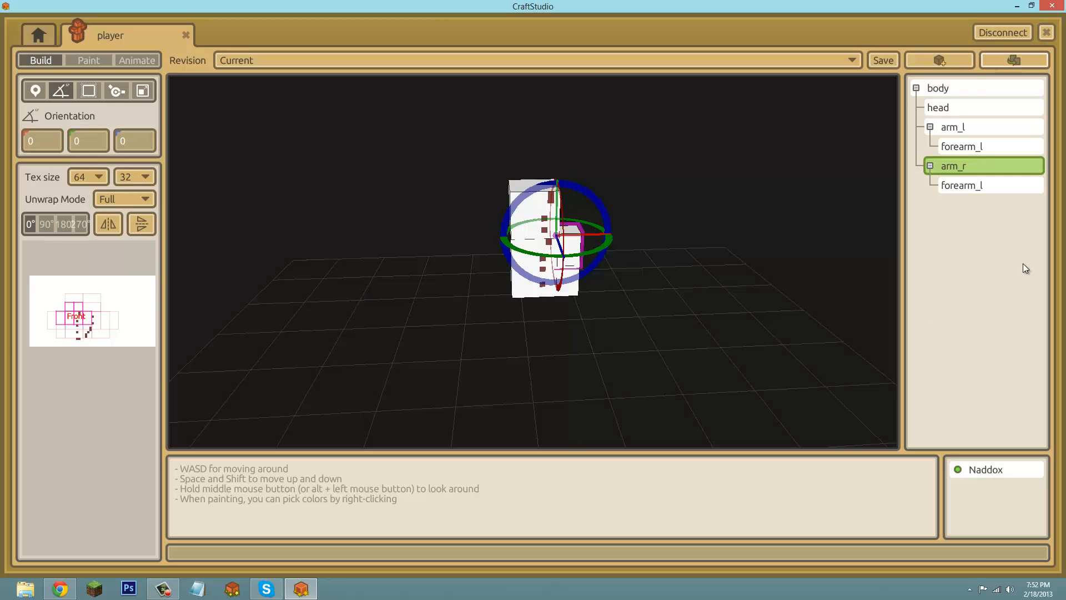
- Rename the copied forearm block under arm_r as "forearm_r"
left_click(1016, 188)
left_click(1024, 185)
left_click(483, 294)
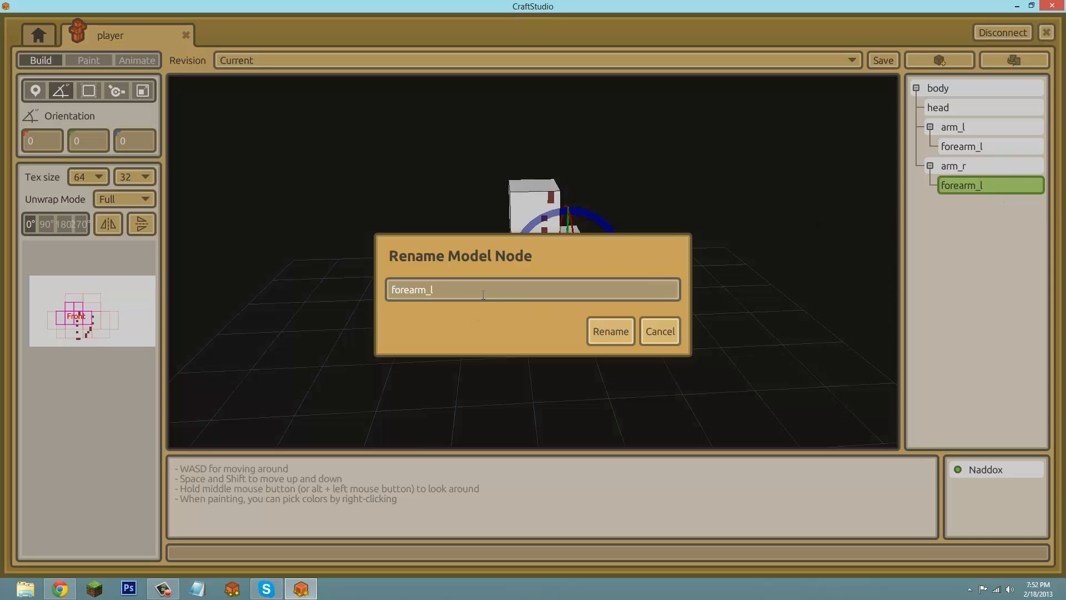
key("Return")
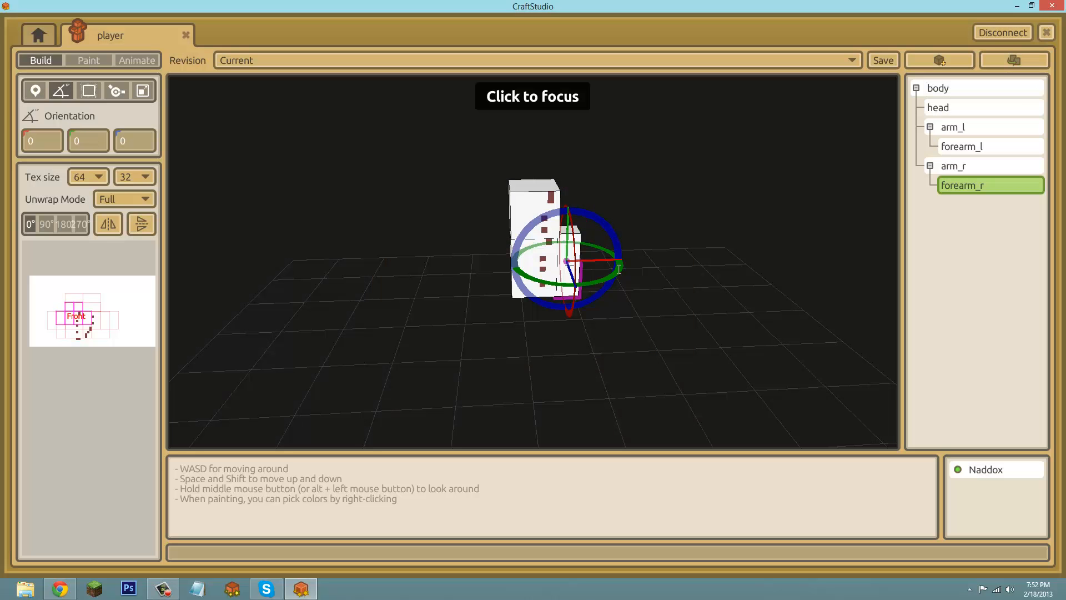
- Mirror arm_r along X by setting its X stretch to -1
left_click(577, 236)
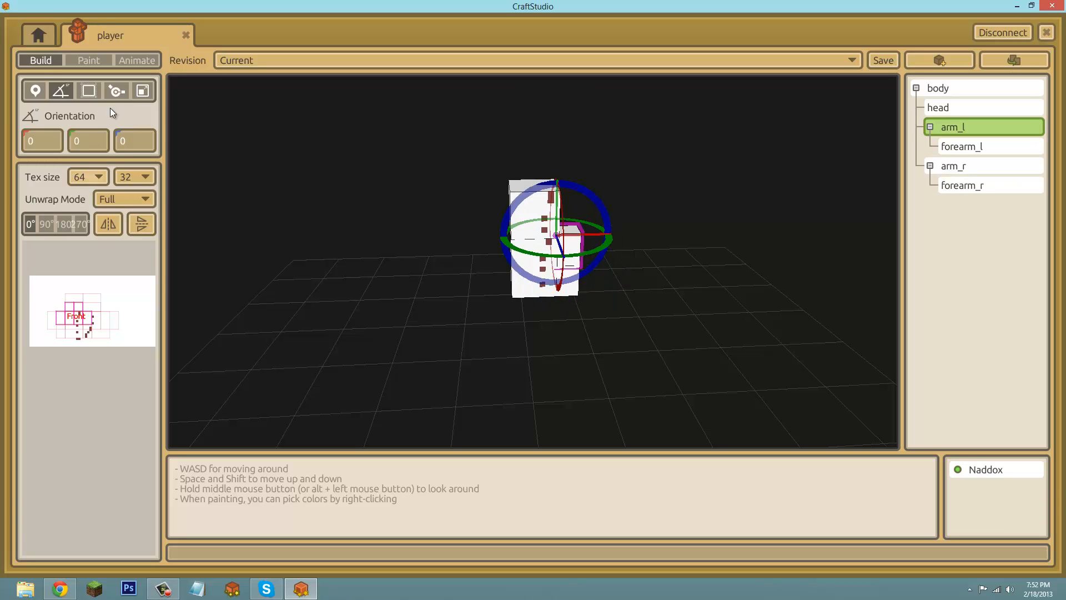
left_click(142, 91)
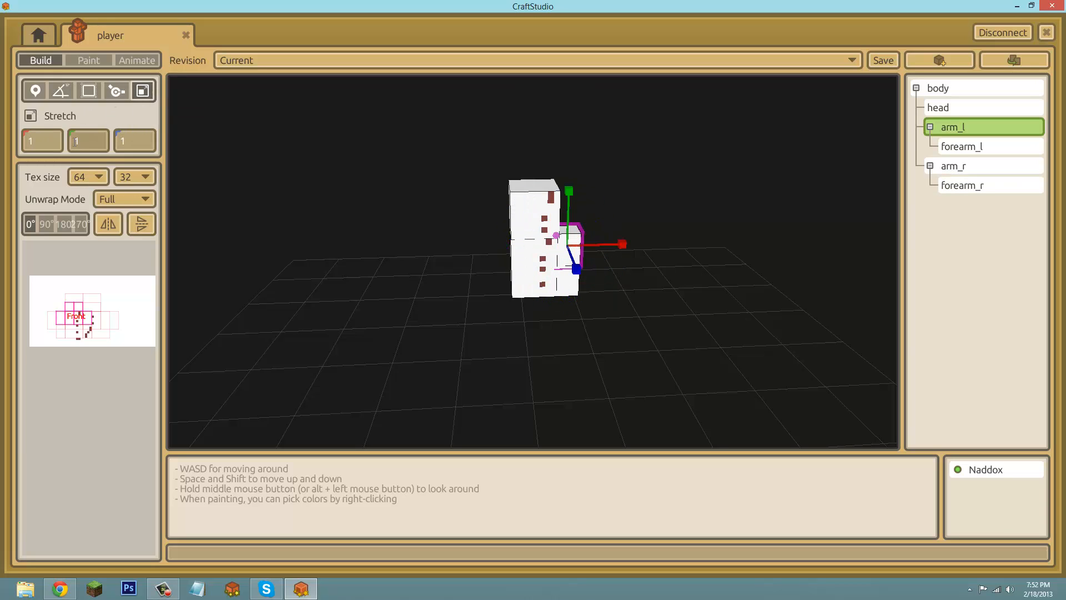
left_click(51, 141)
key("BackSpace")
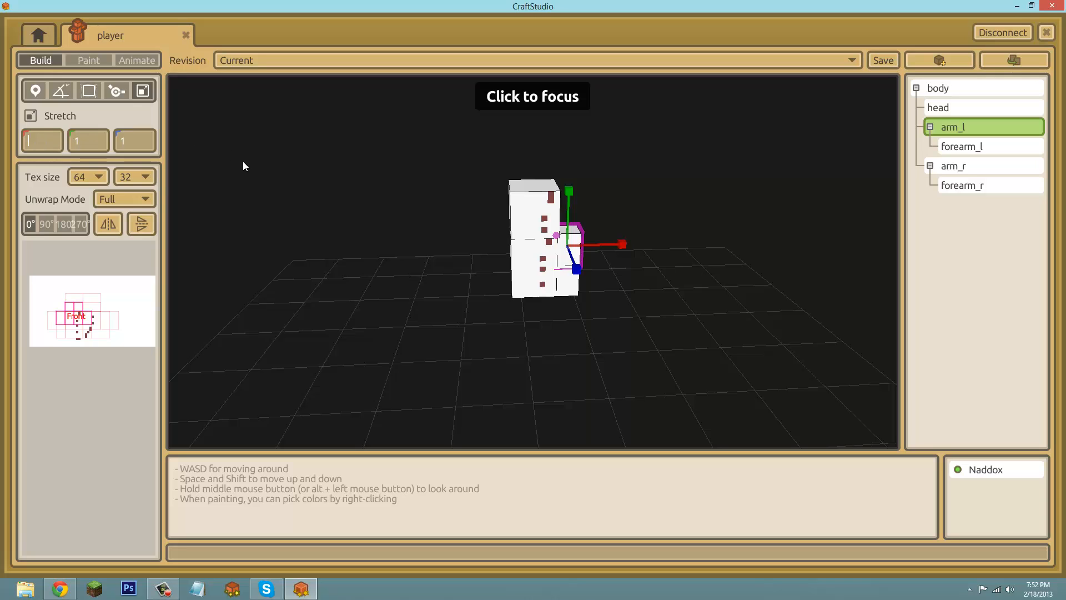
left_click(957, 166)
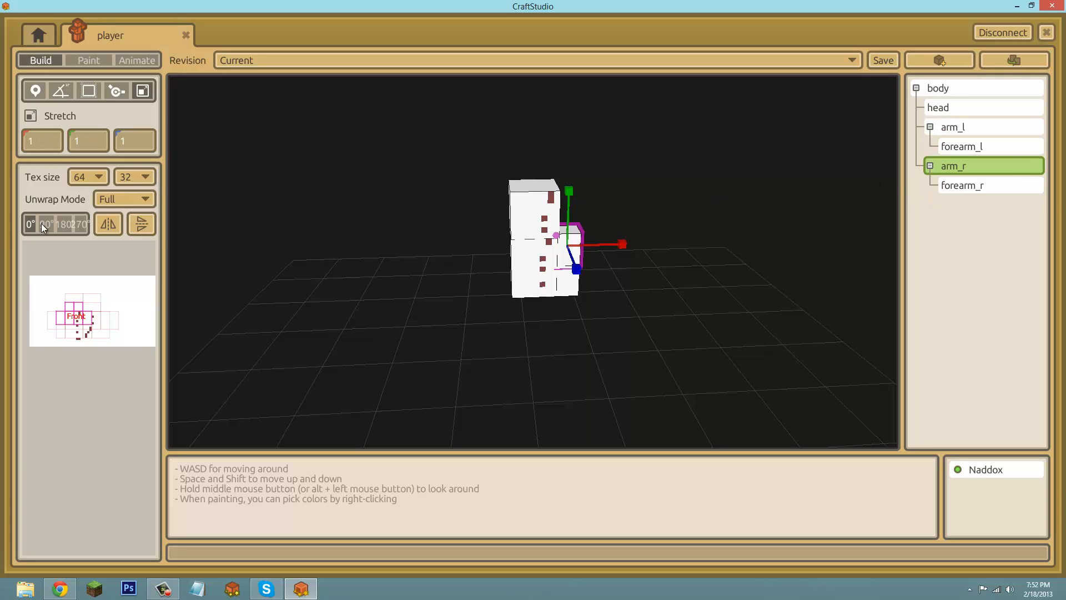
left_click(44, 137)
type("-1")
key("Return")
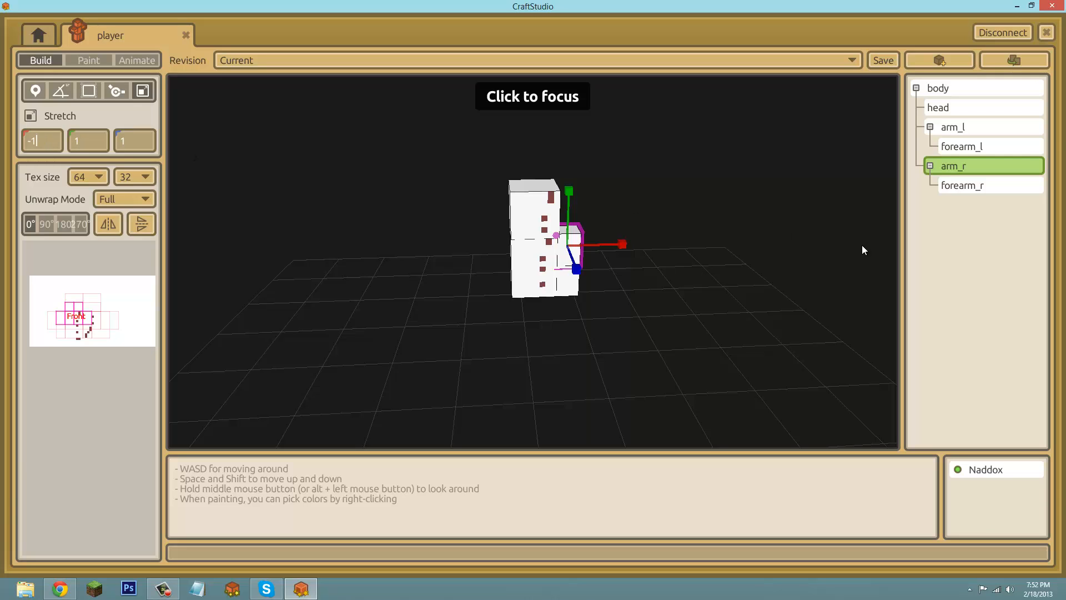
- Mirror forearm_r along X by setting its X stretch to -1
left_click(963, 185)
left_click(43, 138)
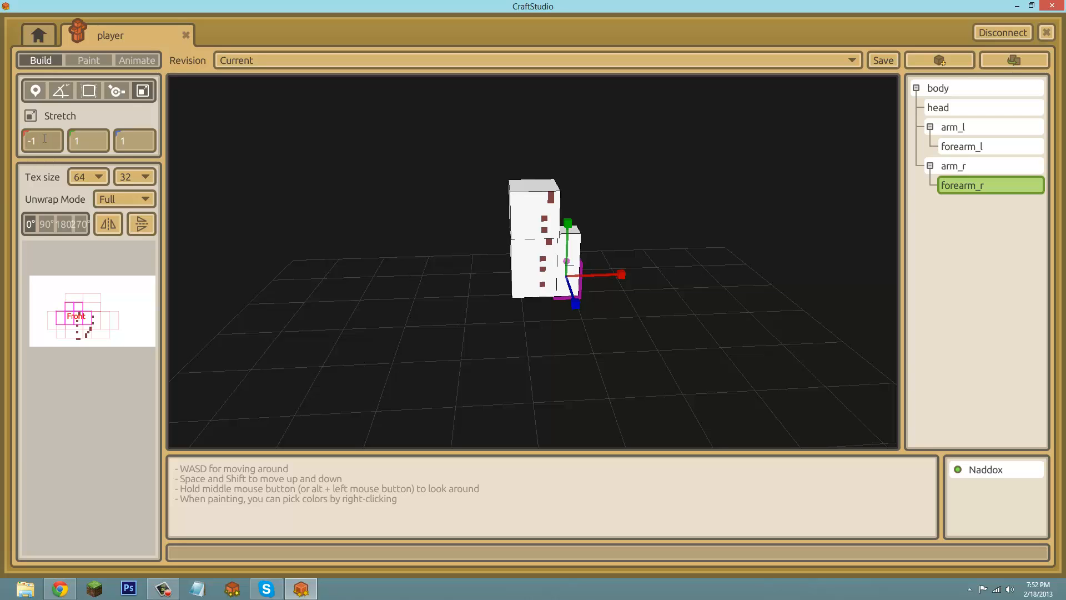
key("Return")
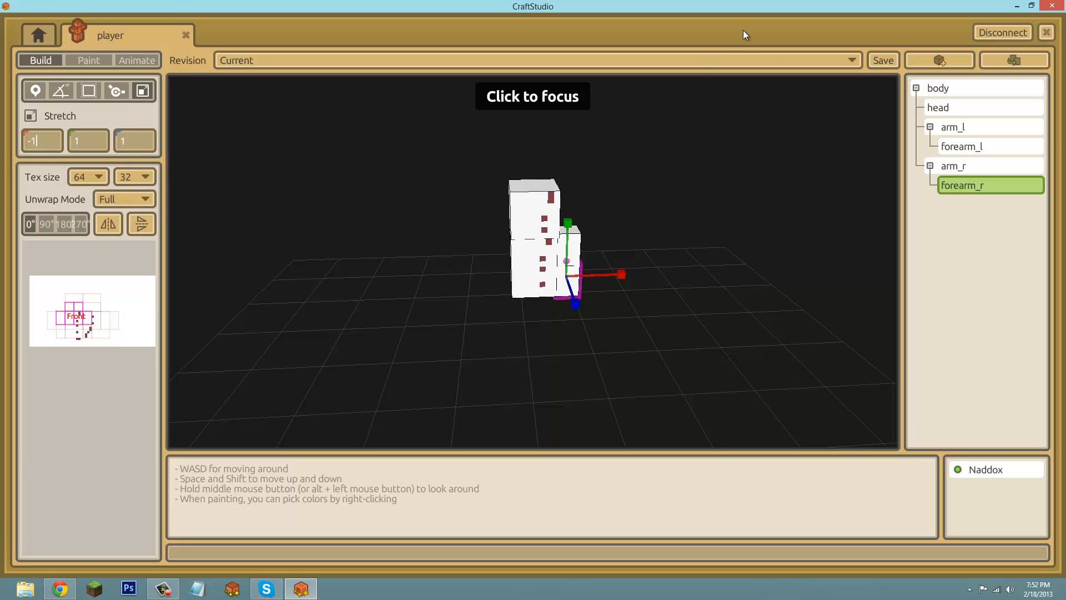
- Shift arm_r's pivot offset to X -2, on the opposite side of the block
left_click(947, 165)
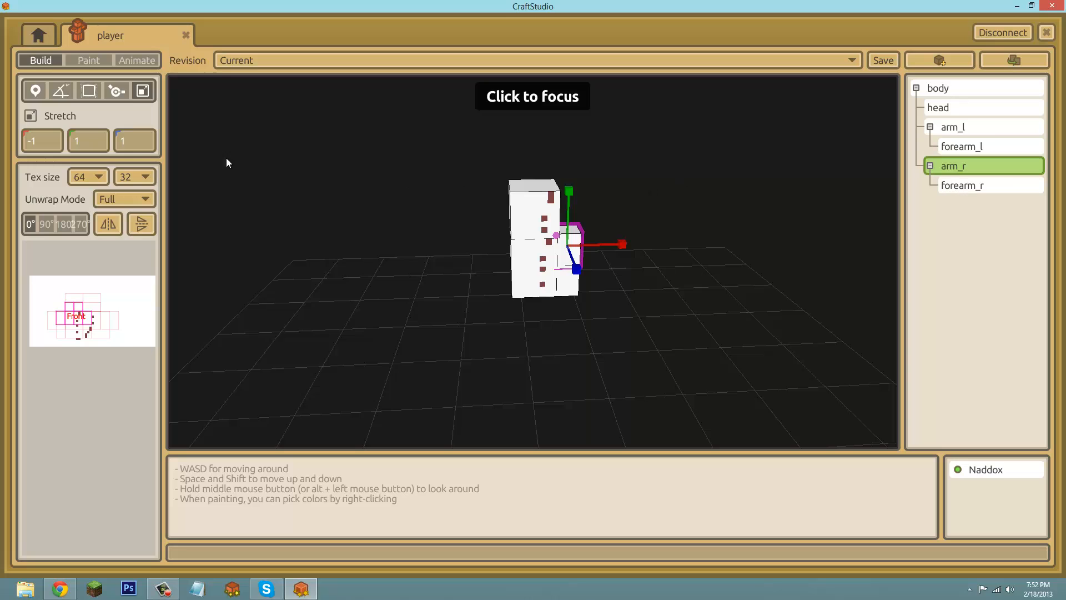
left_click(114, 92)
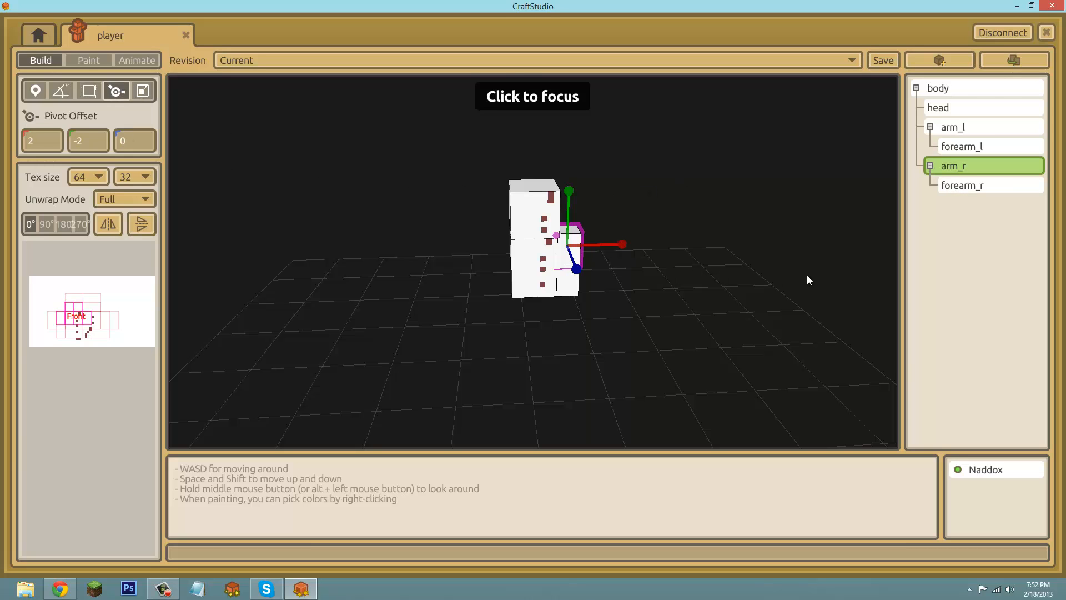
middle_click_drag(807, 276, 535, 300)
left_click_drag(628, 248, 601, 254)
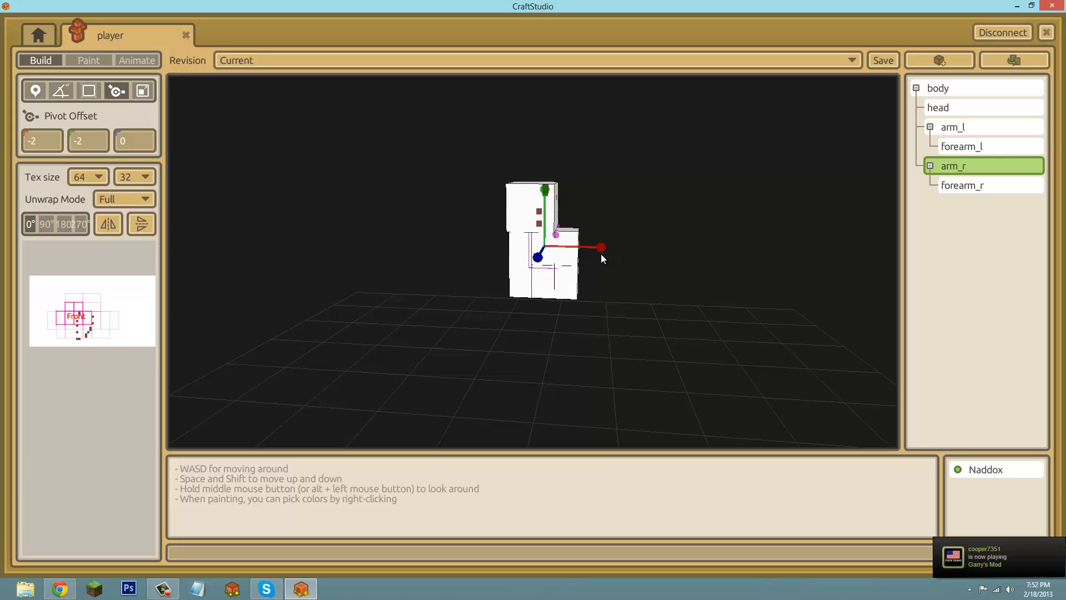
- Move arm_r to the opposite side of the body from arm_l, to position X -4
left_click(40, 94)
left_click_drag(608, 237, 557, 238)
left_click(411, 381)
middle_click_drag(533, 295, 535, 297)
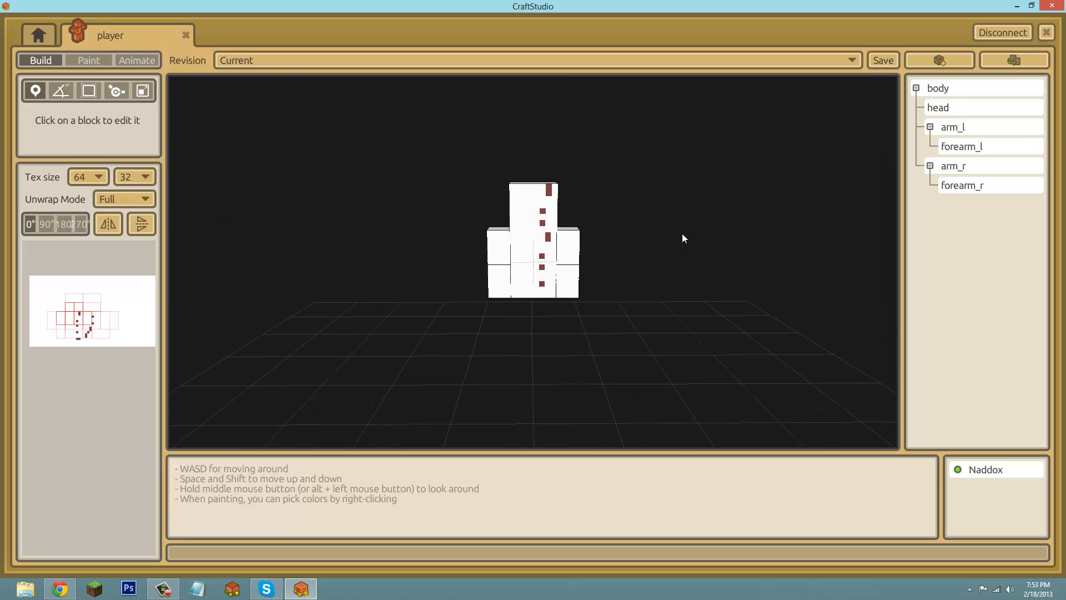
- Duplicate arm_r together with its descendants under the name "leg_r"
left_click(500, 245)
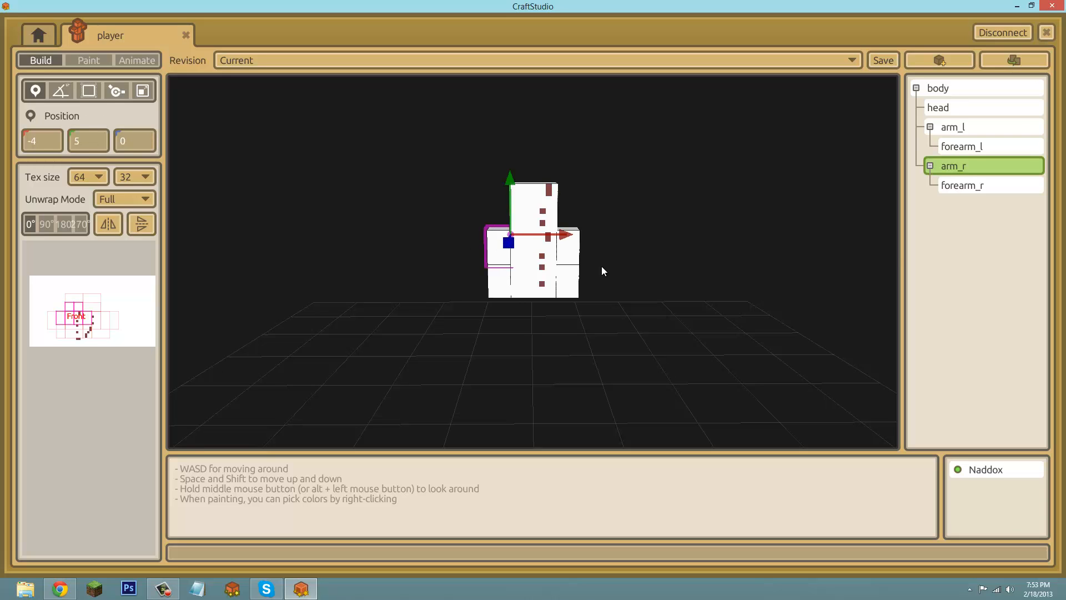
left_click(1015, 60)
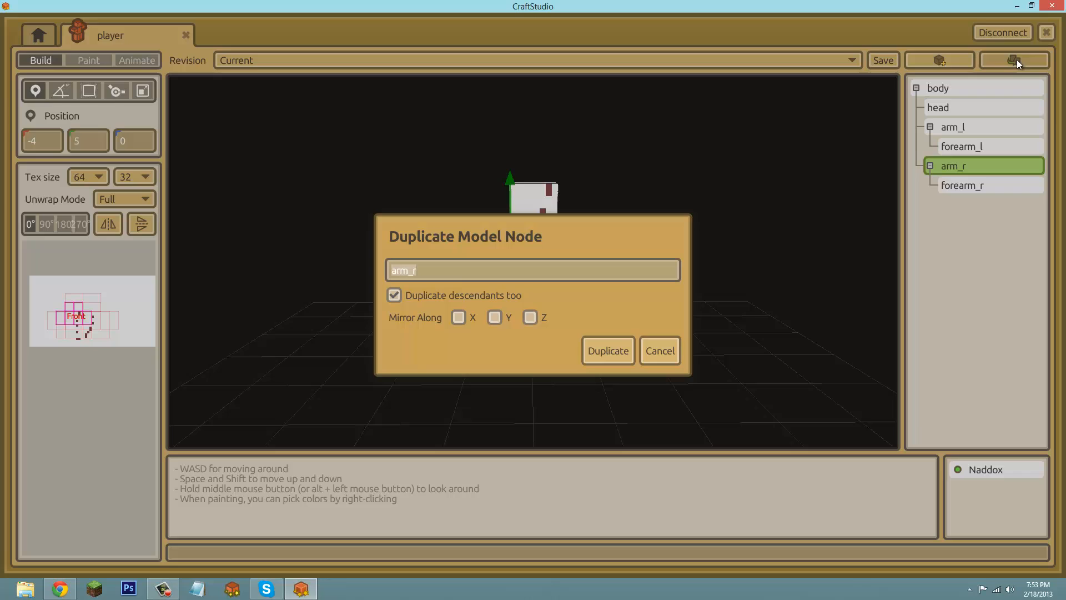
left_click(407, 271)
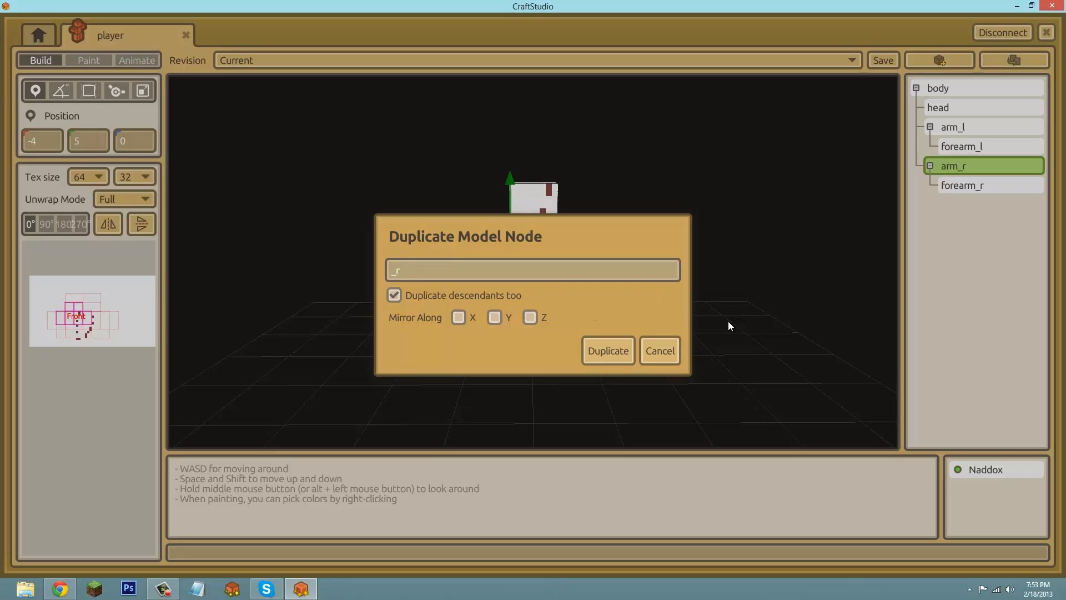
left_click(609, 351)
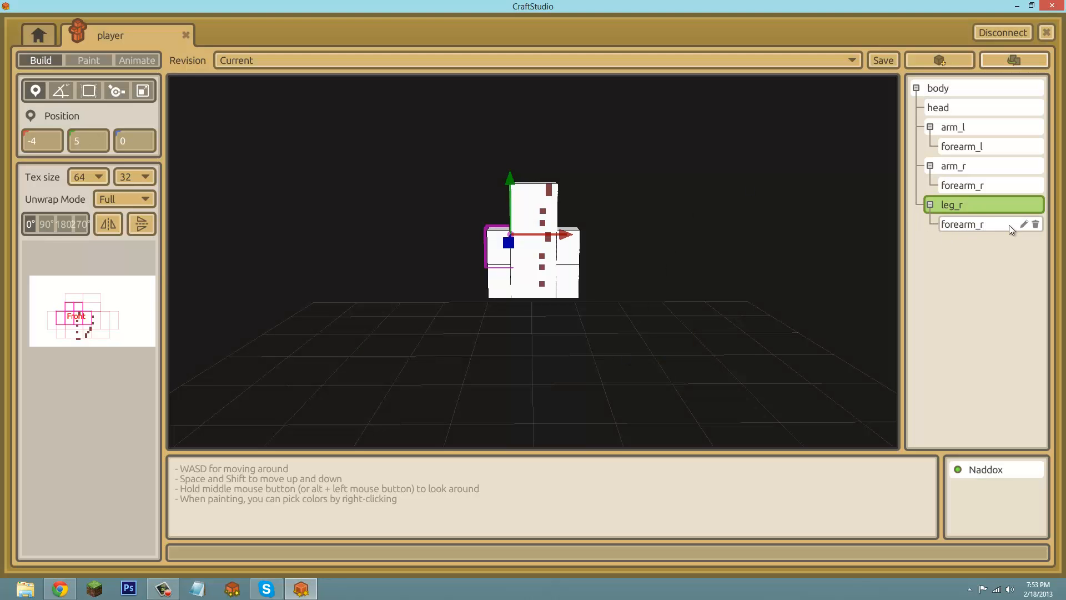
- Rename the forearm_r node under leg_r as "shin_r"
left_click(1024, 224)
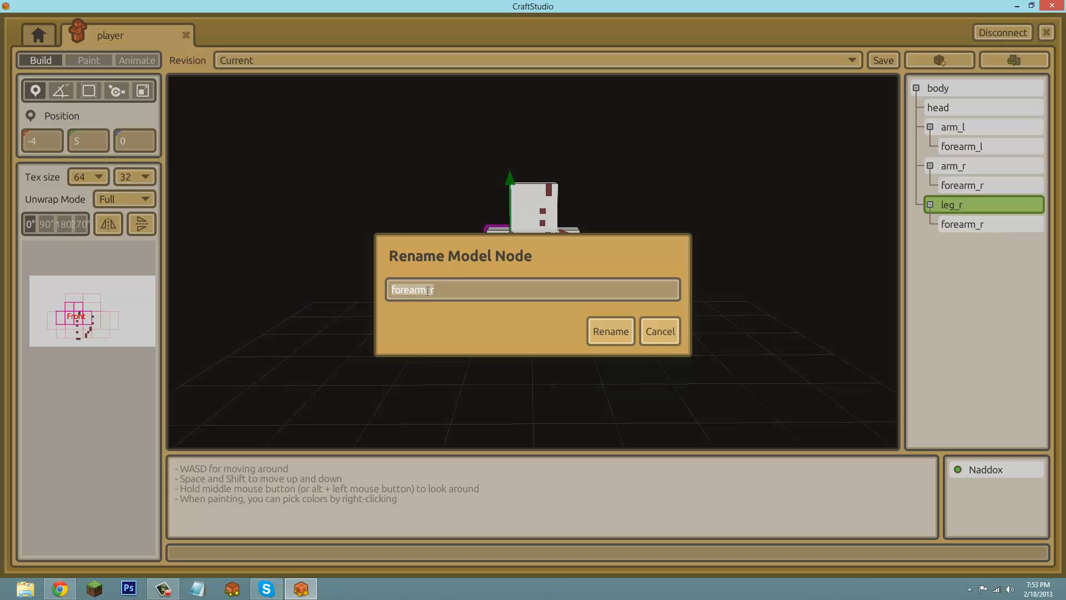
left_click(427, 290)
key("BackSpace")
key("BackSpace")
key("BackSpace")
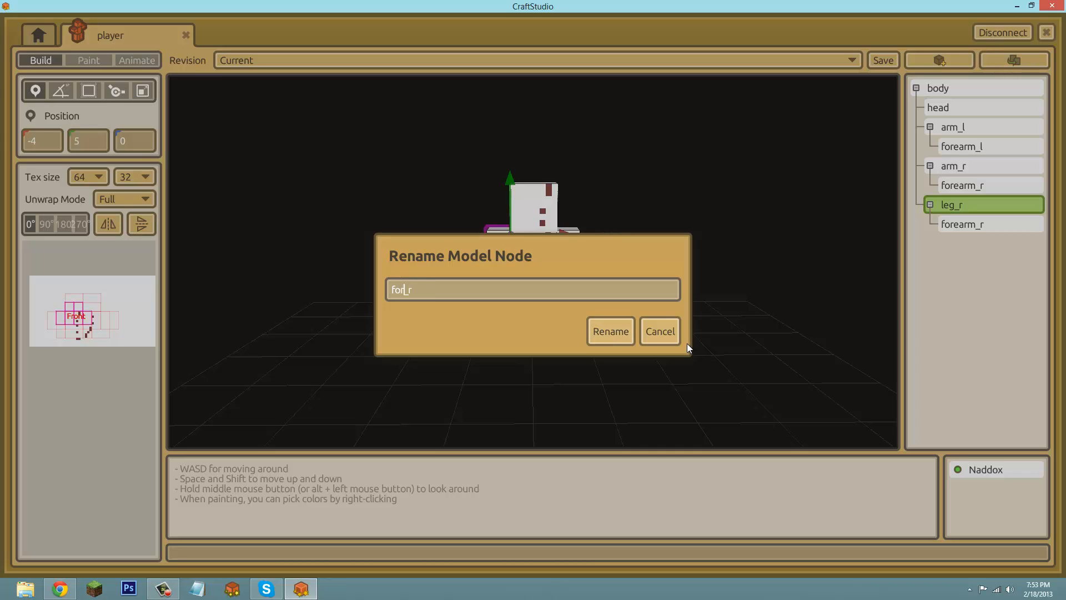
type("shin")
left_click(609, 337)
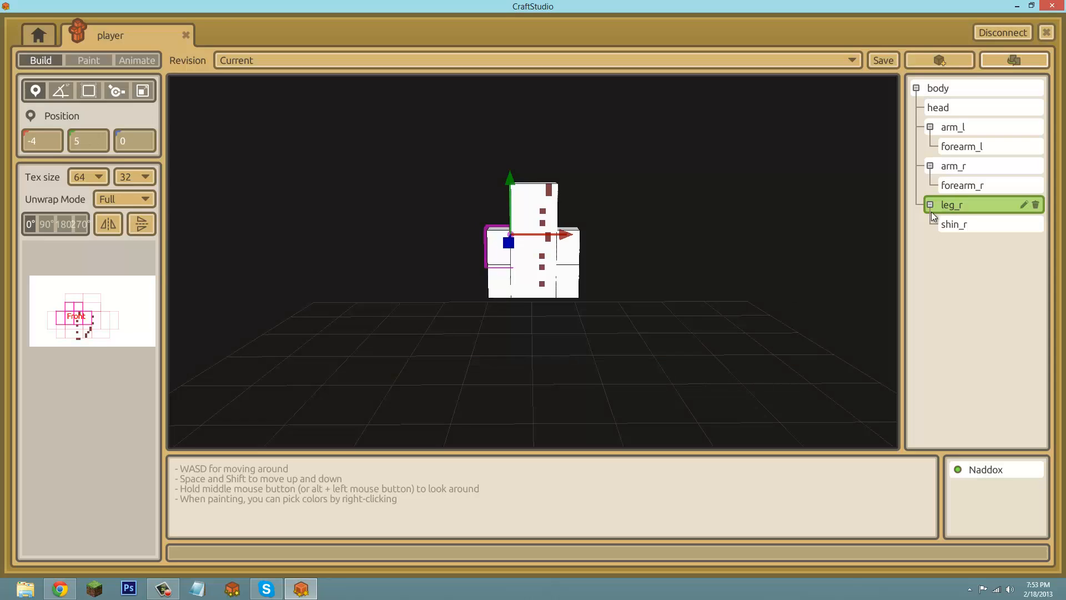
- Centre leg_r's pivot offset at X 0 and move the leg beneath the body to position X -2, Y -6
left_click(115, 88)
left_click_drag(557, 245, 568, 246)
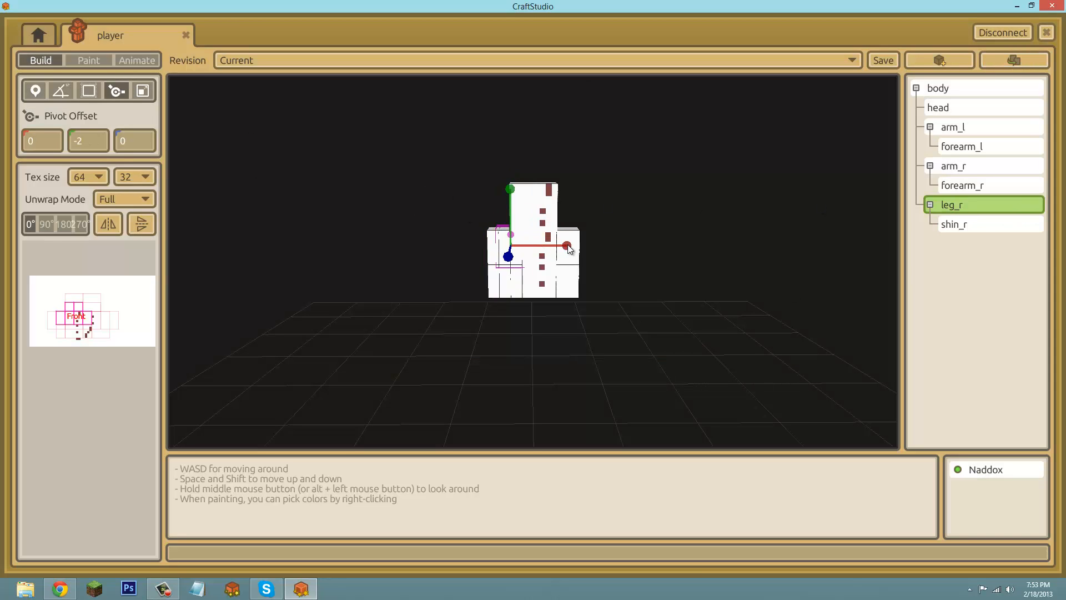
left_click_drag(511, 189, 499, 239)
left_click(36, 90)
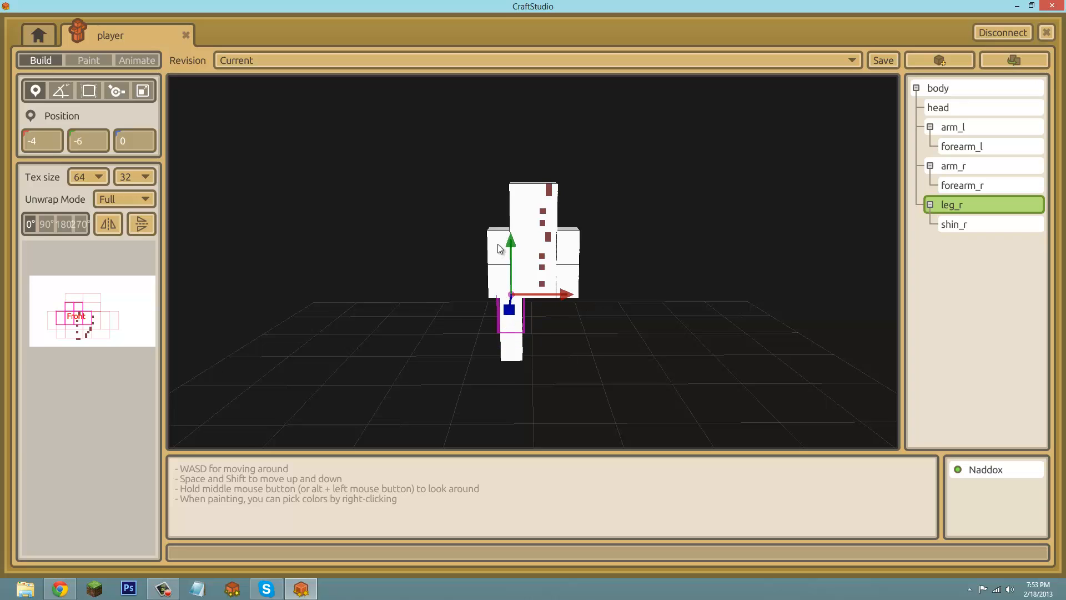
left_click_drag(563, 295, 573, 296)
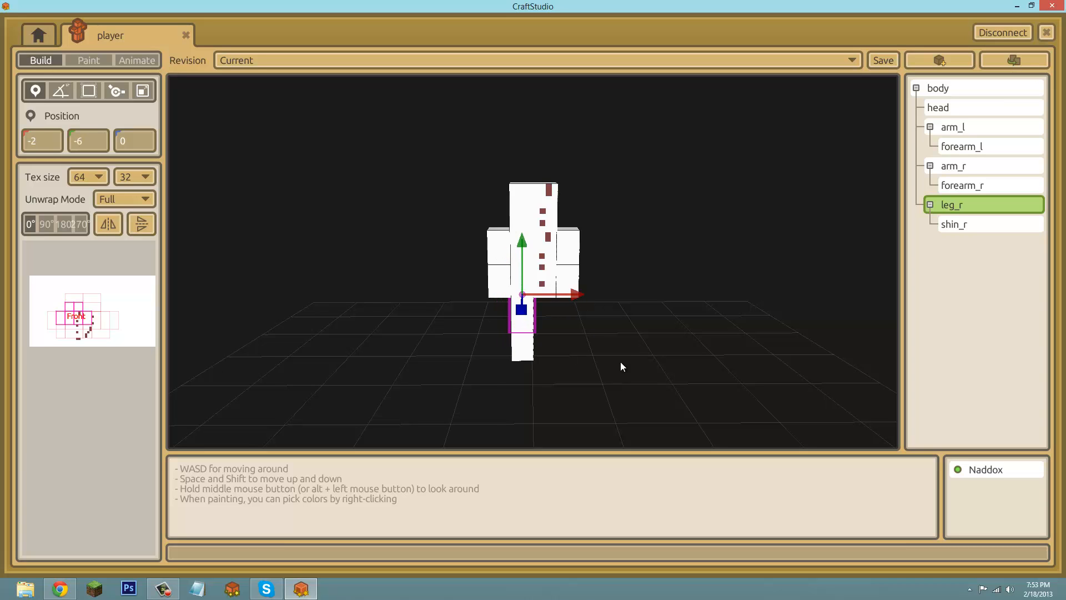
- Duplicate leg_r with its descendants as "leg_l" and move the copy beside it to position X 2
left_click(625, 350)
middle_click_drag(625, 350, 528, 311)
left_click(528, 311)
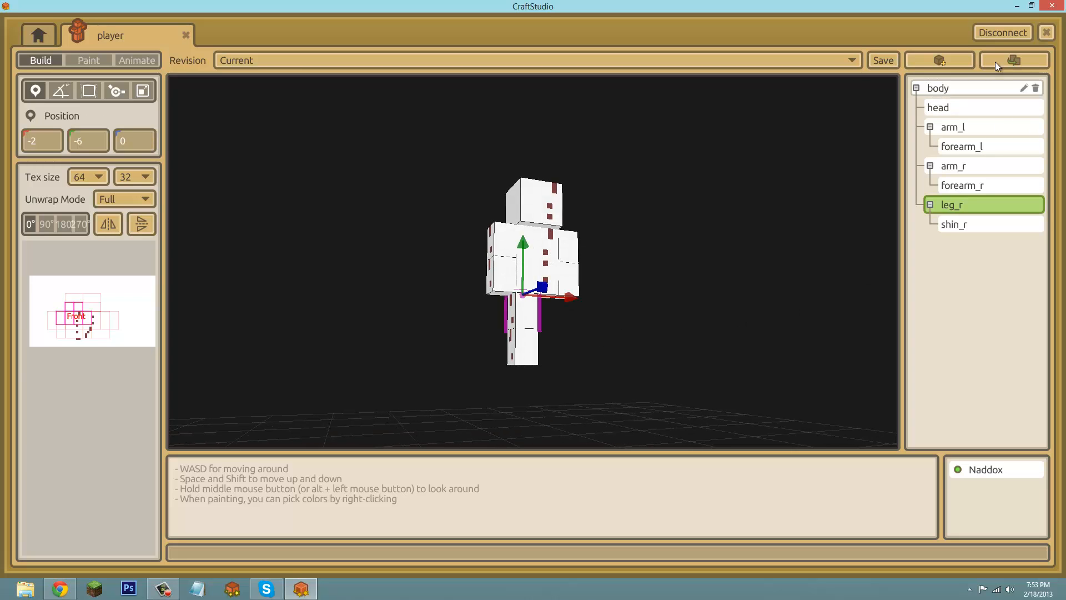
left_click(1010, 61)
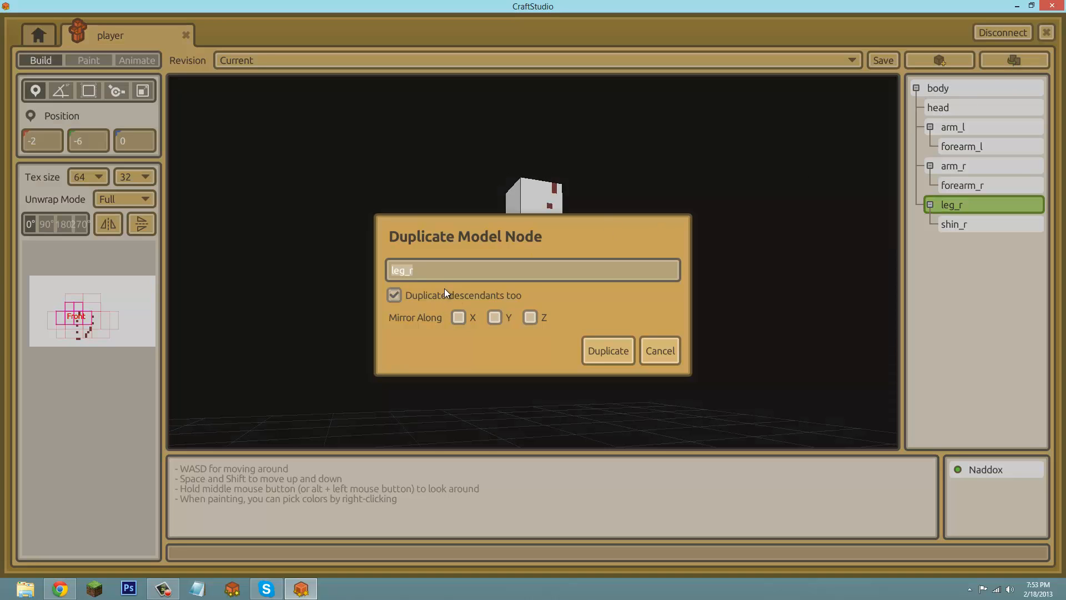
left_click(433, 271)
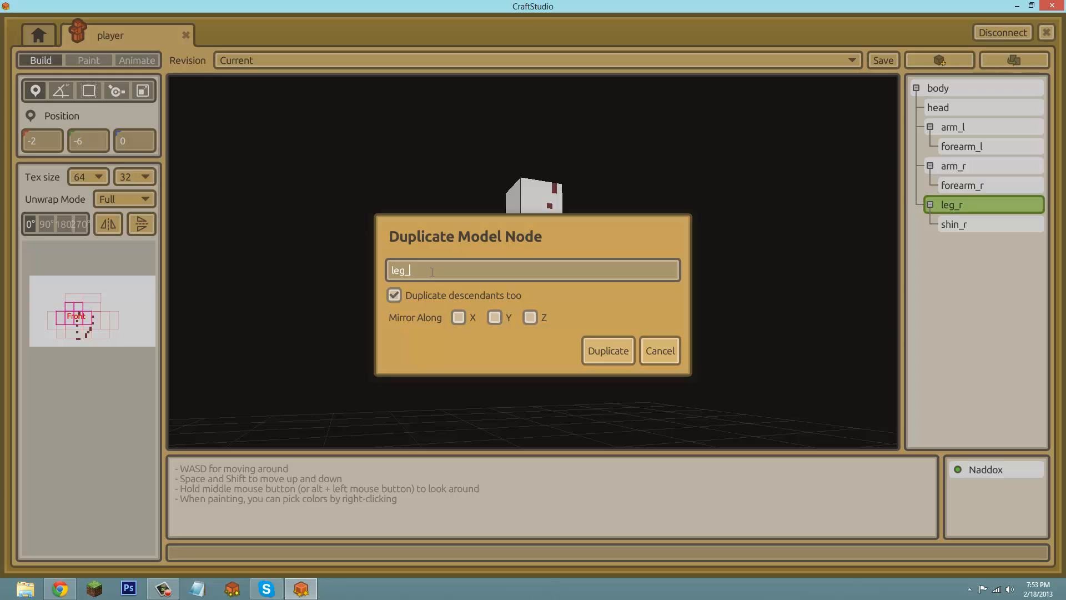
left_click(624, 352)
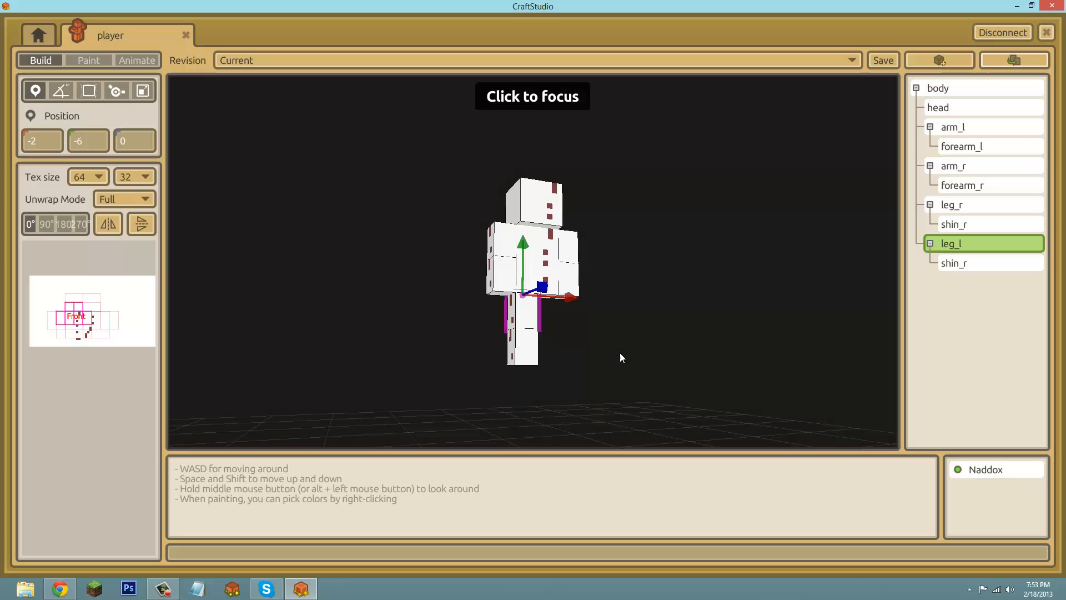
left_click_drag(572, 298, 600, 296)
- Rename the shin_r node under leg_l as "shin_l"
left_click(1021, 263)
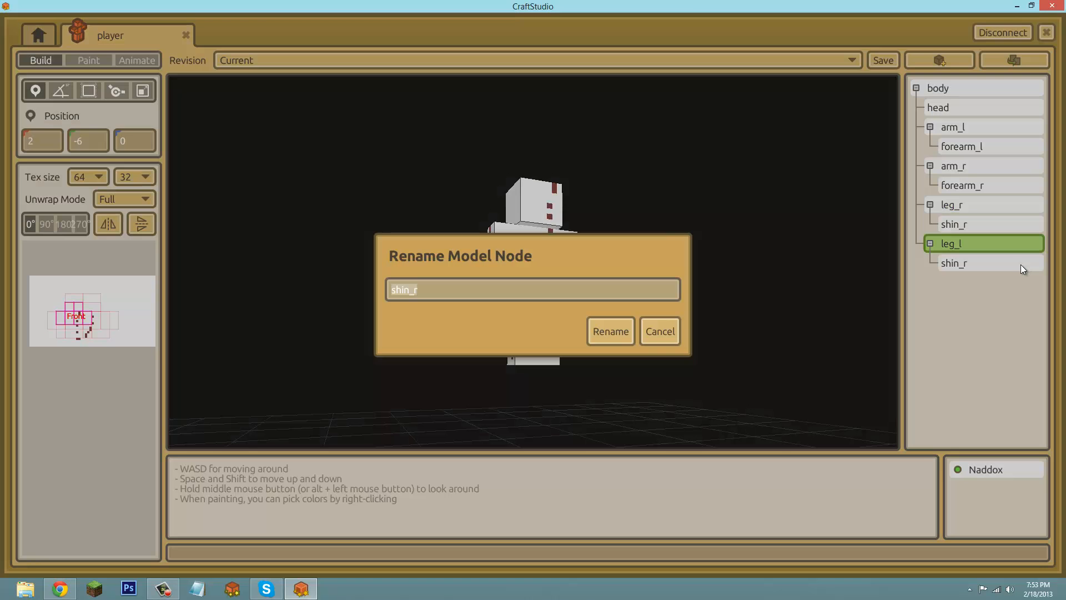
left_click(437, 299)
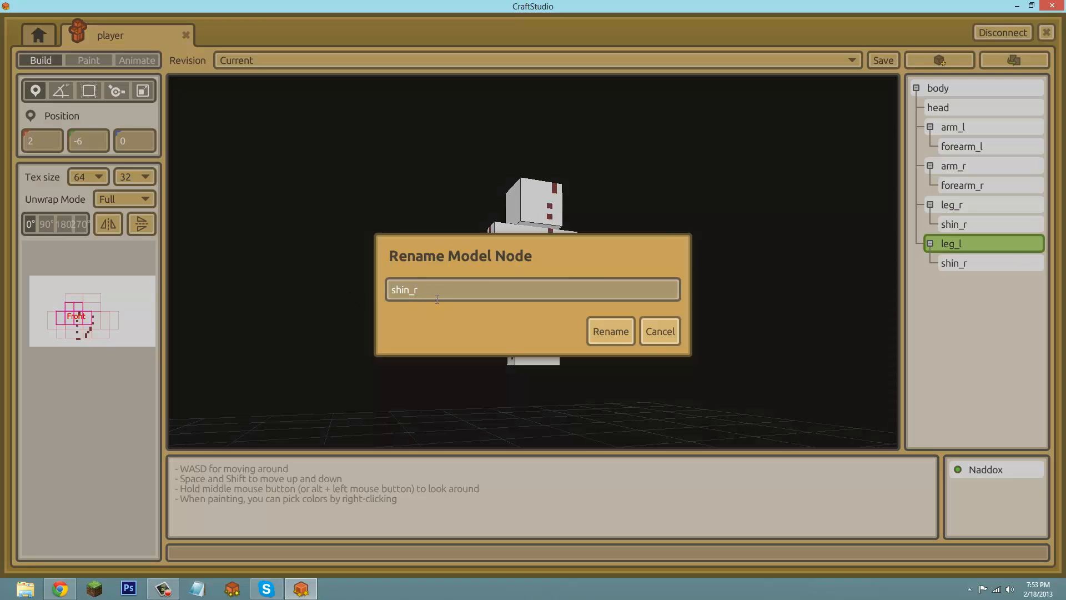
key("BackSpace")
type("l")
key("Return")
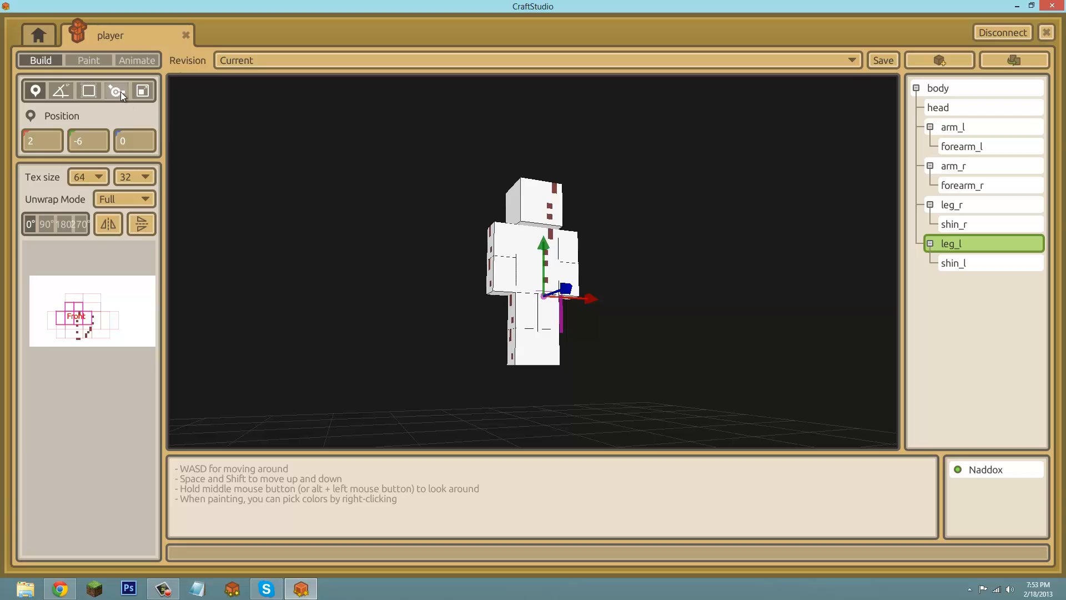
- Set the X stretch of both leg_l and shin_l to 1 to mirror them against the other leg
left_click(142, 91)
left_click(23, 143)
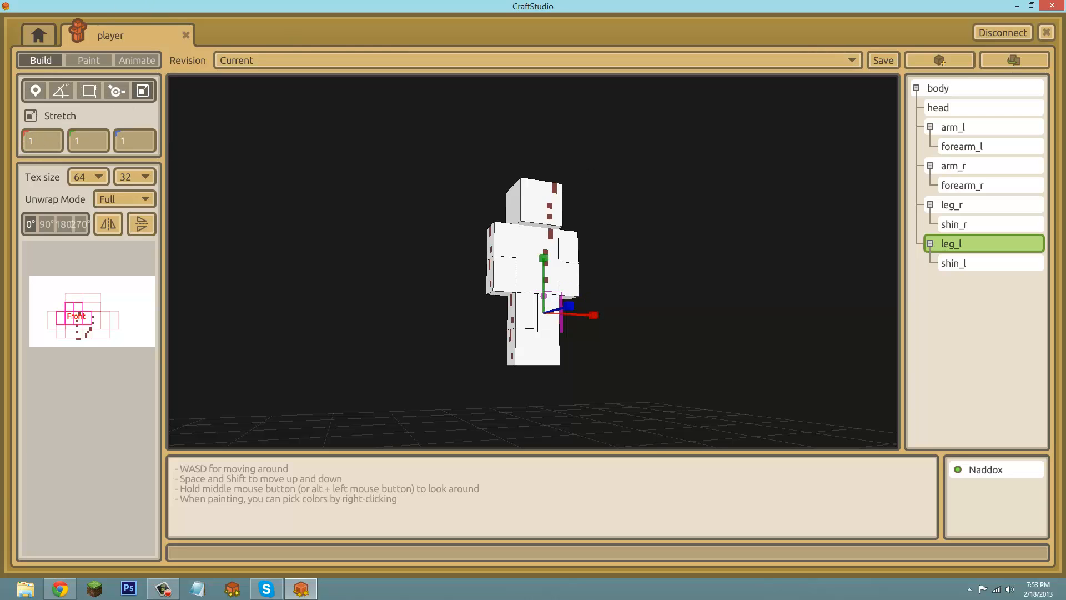
left_click(976, 265)
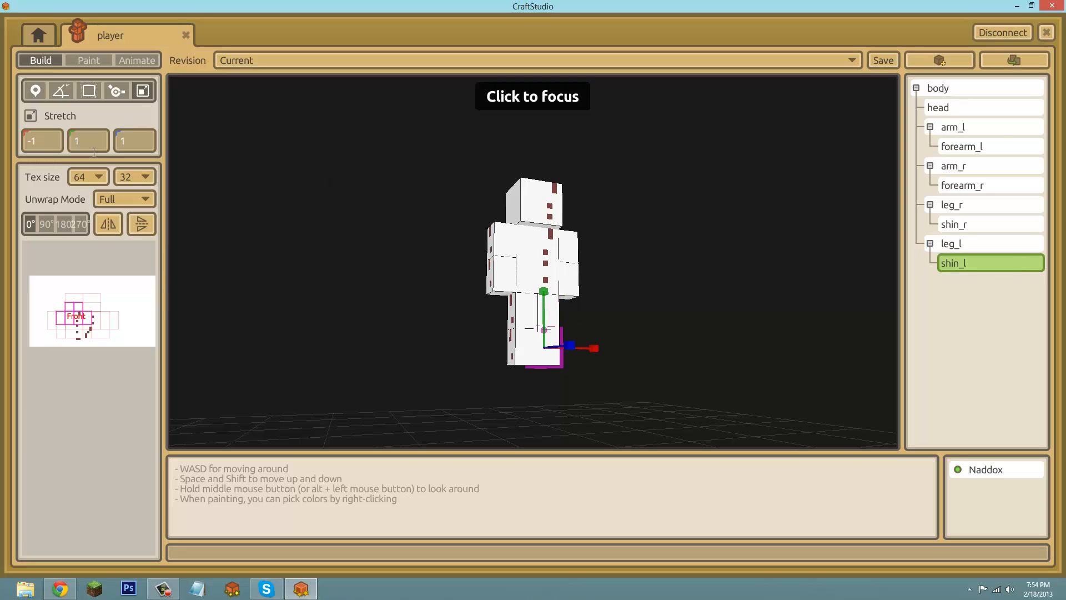
left_click(45, 143)
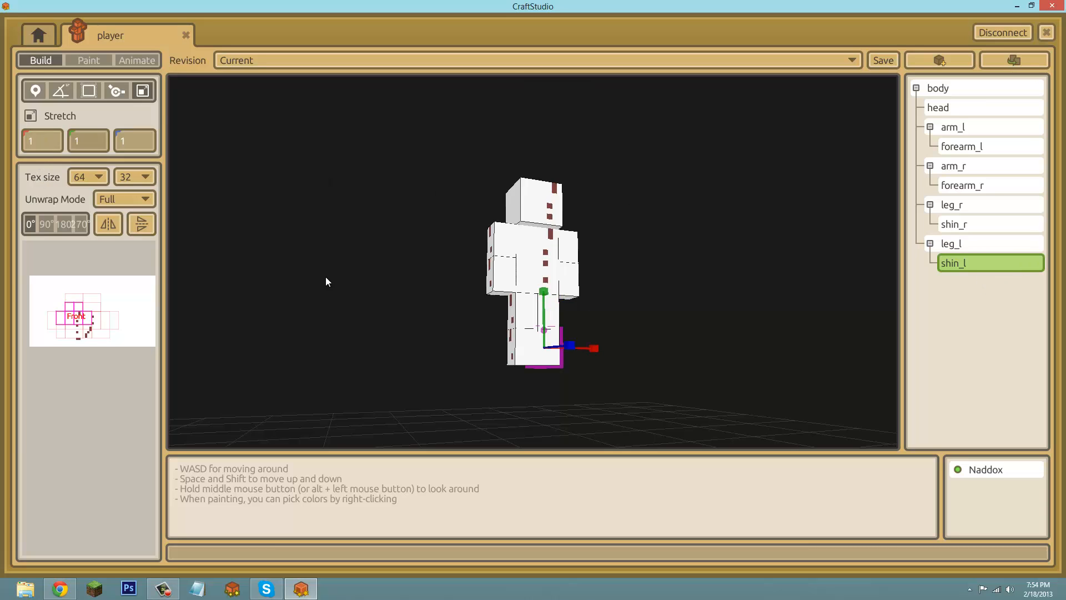
- Enlarge the texture area and move the head's unwrap into the texture's top-left corner
left_click(682, 300)
middle_click_drag(682, 300, 720, 301)
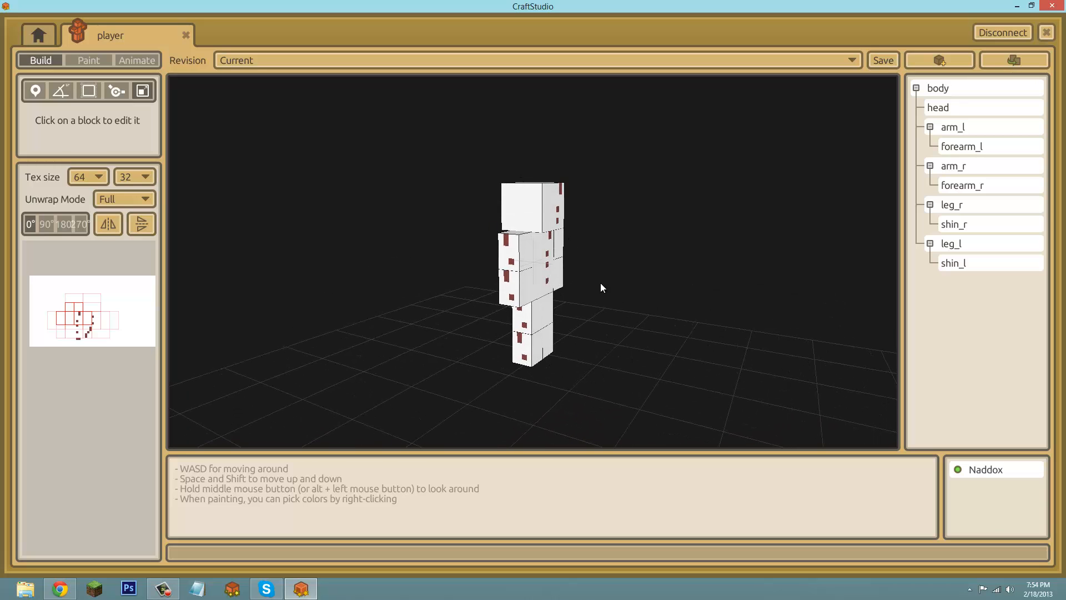
left_click(538, 219)
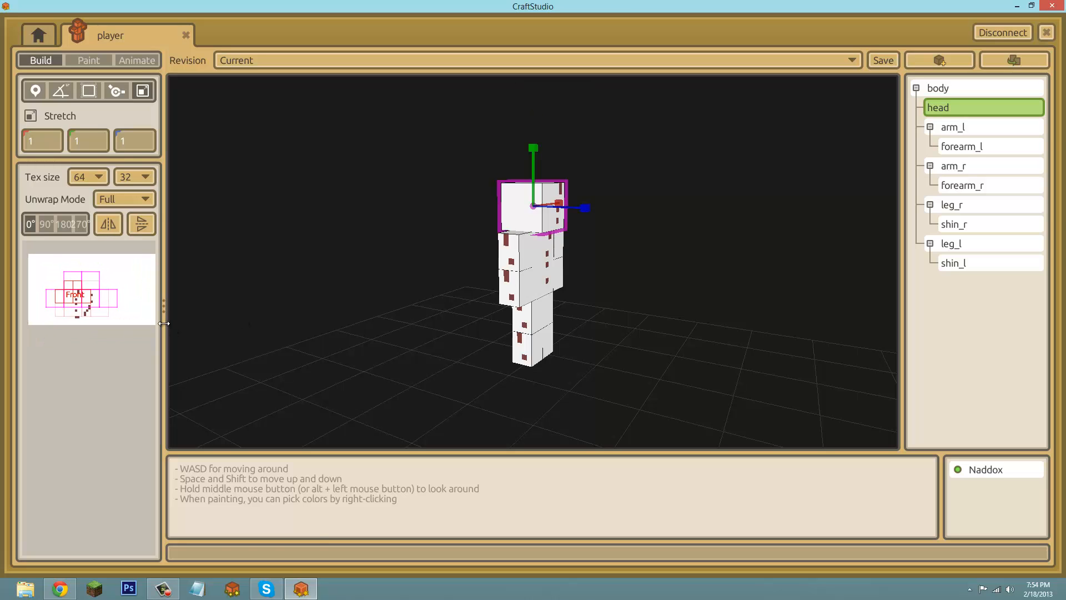
left_click_drag(164, 326, 657, 333)
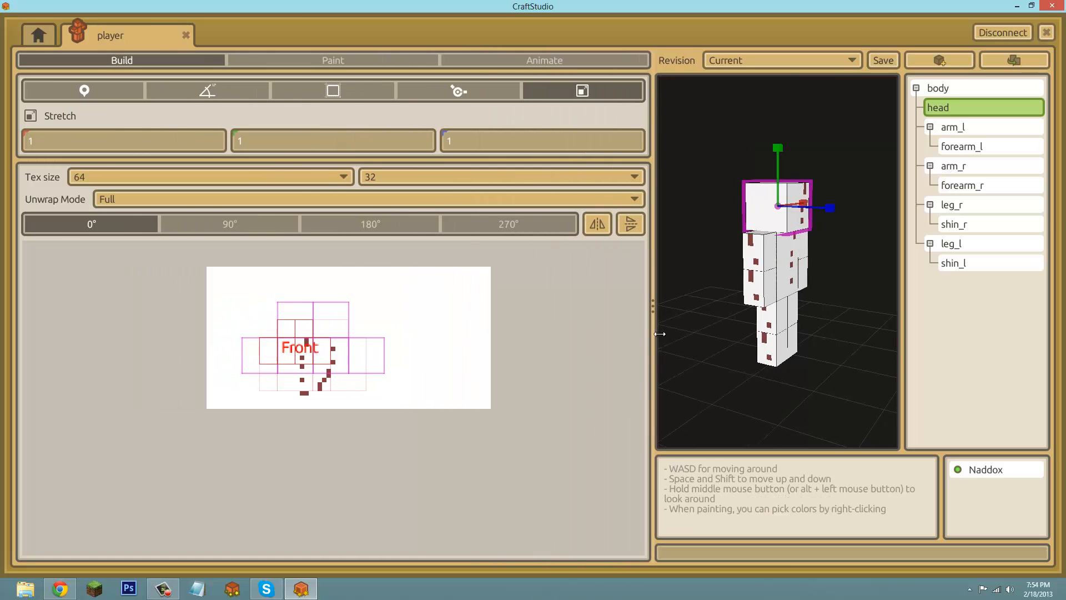
middle_click_drag(401, 365, 352, 387)
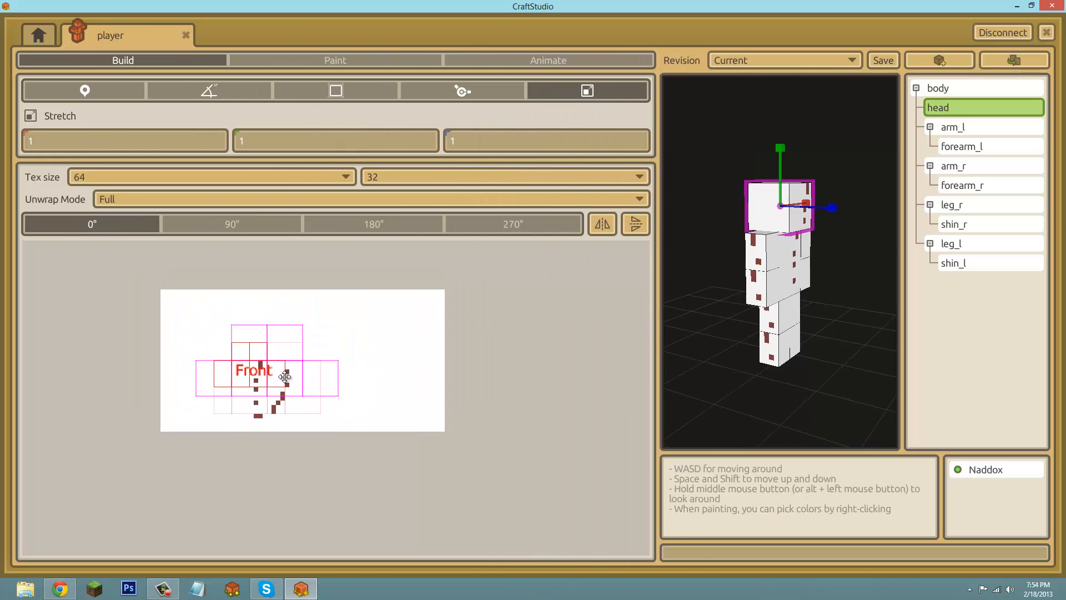
left_click_drag(291, 383, 258, 347)
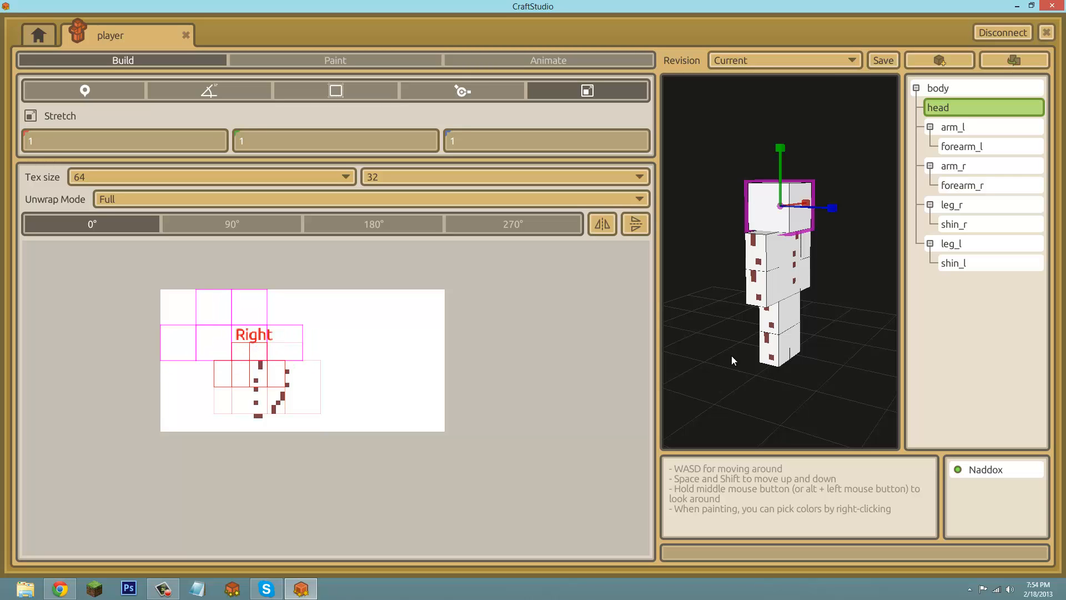
- Move the body's unwrap away from the arm unwraps to the texture's bottom edge, right of the centre
middle_click_drag(857, 299, 533, 299)
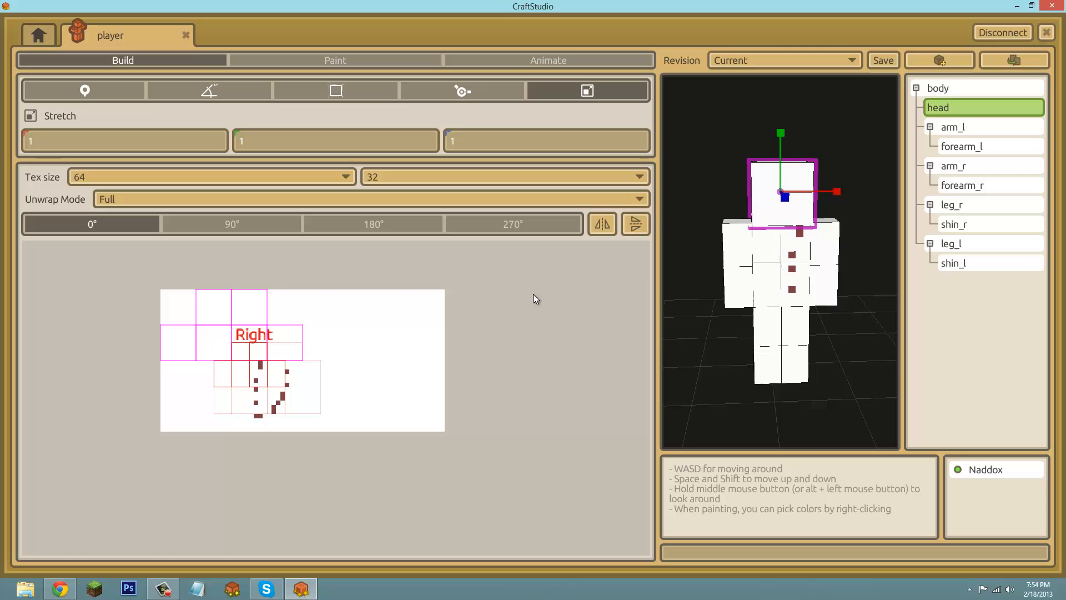
left_click(805, 245)
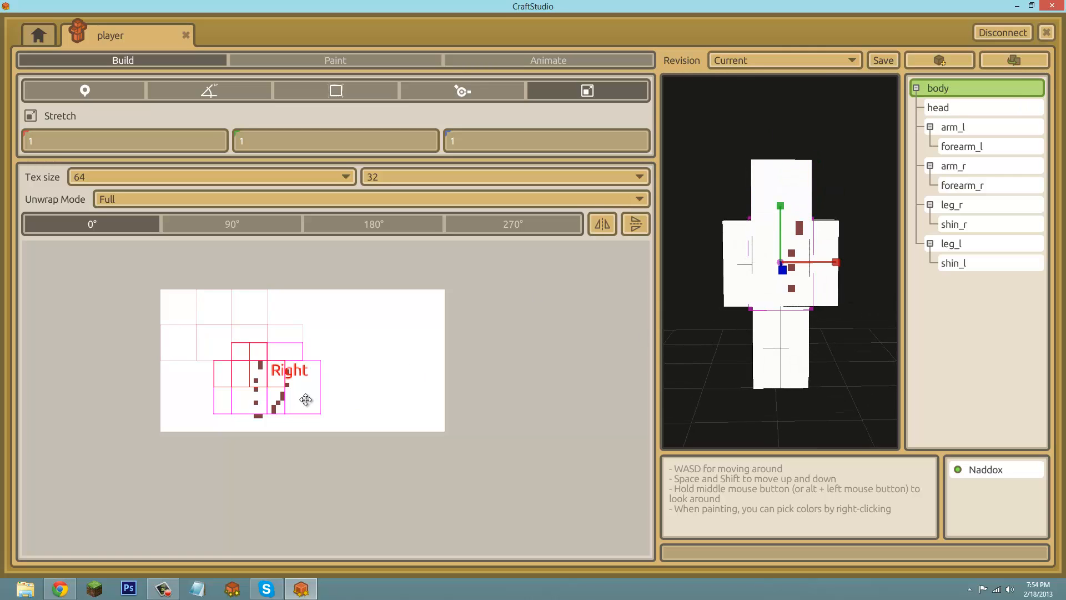
left_click_drag(306, 400, 383, 417)
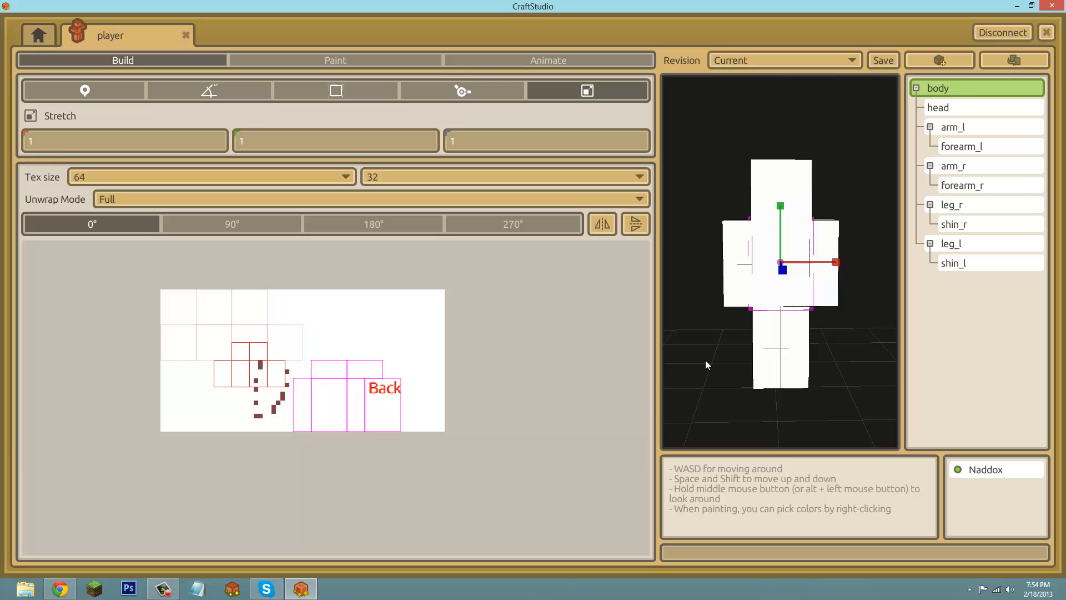
- Arrange the unwraps of both arms and forearms in the texture's lower-left area, with left and right counterparts overlapping
middle_click_drag(533, 295, 739, 310)
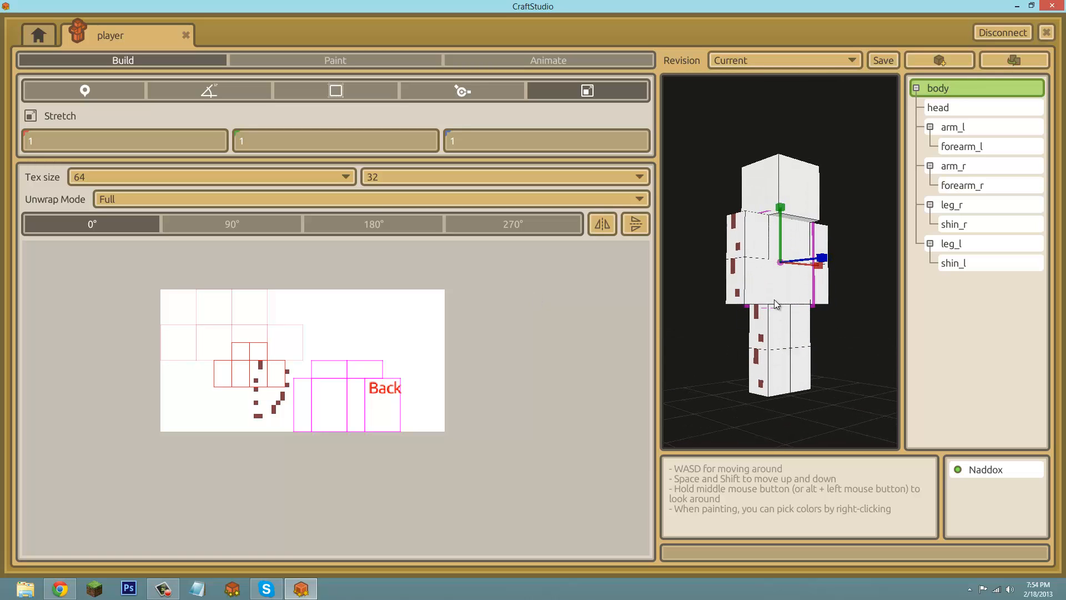
left_click(758, 238)
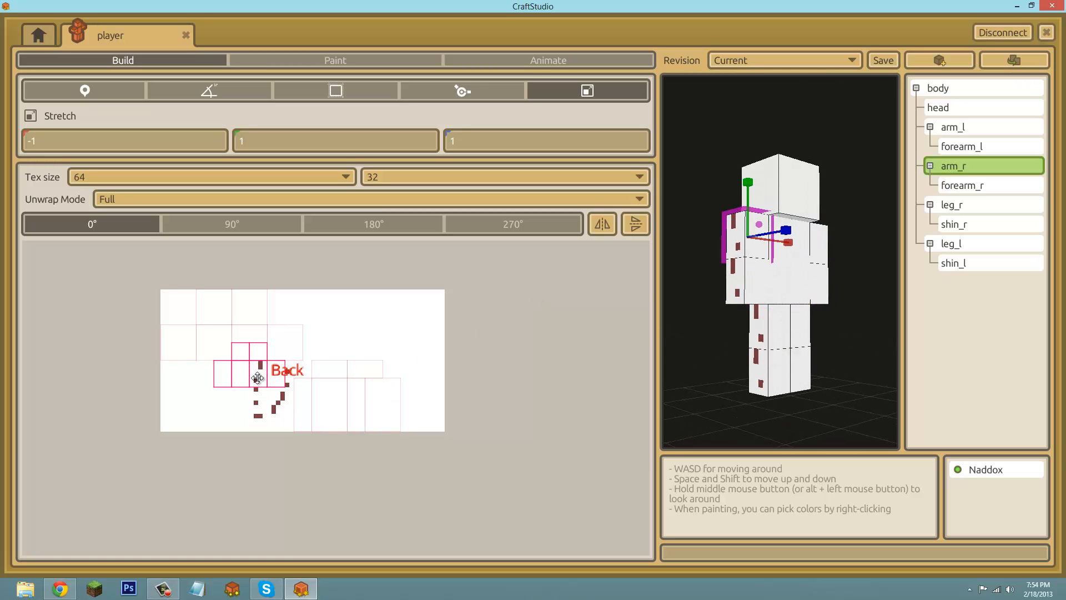
left_click_drag(255, 370, 219, 411)
left_click(824, 253)
left_click(746, 276)
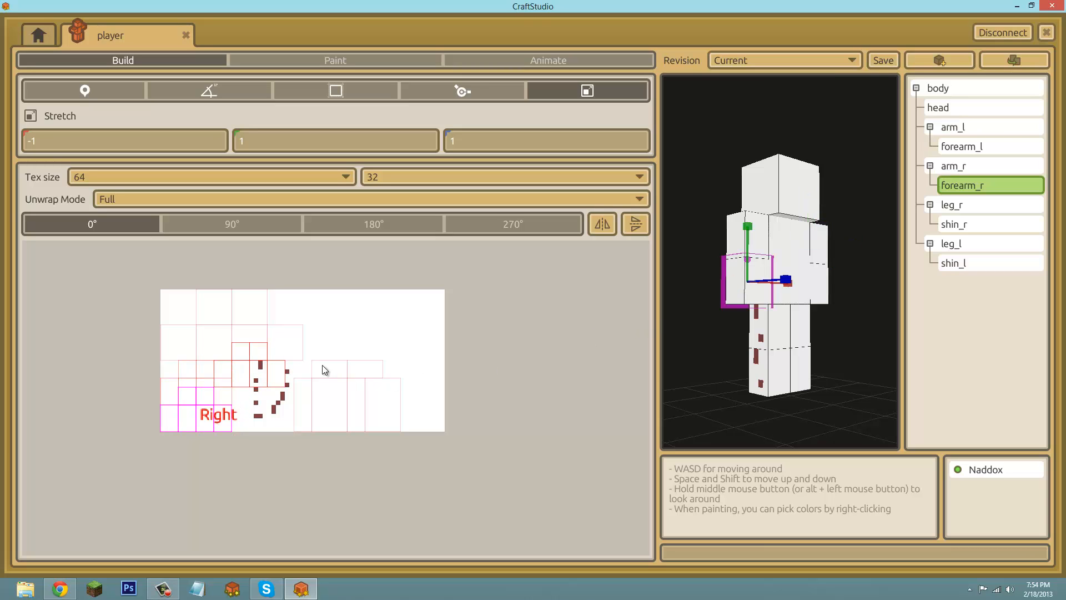
left_click(822, 294)
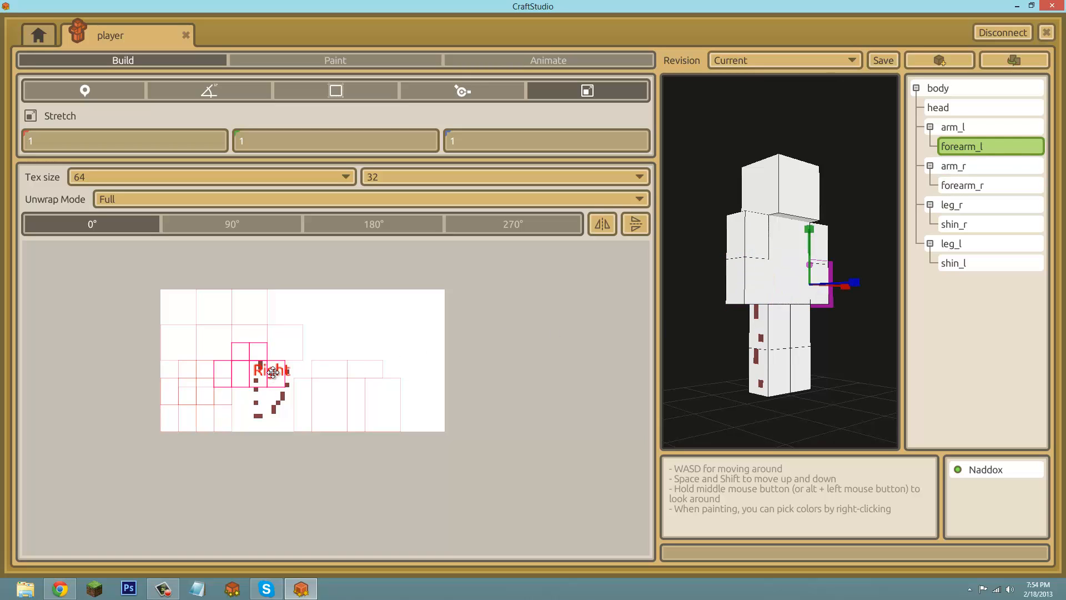
left_click_drag(261, 373, 224, 421)
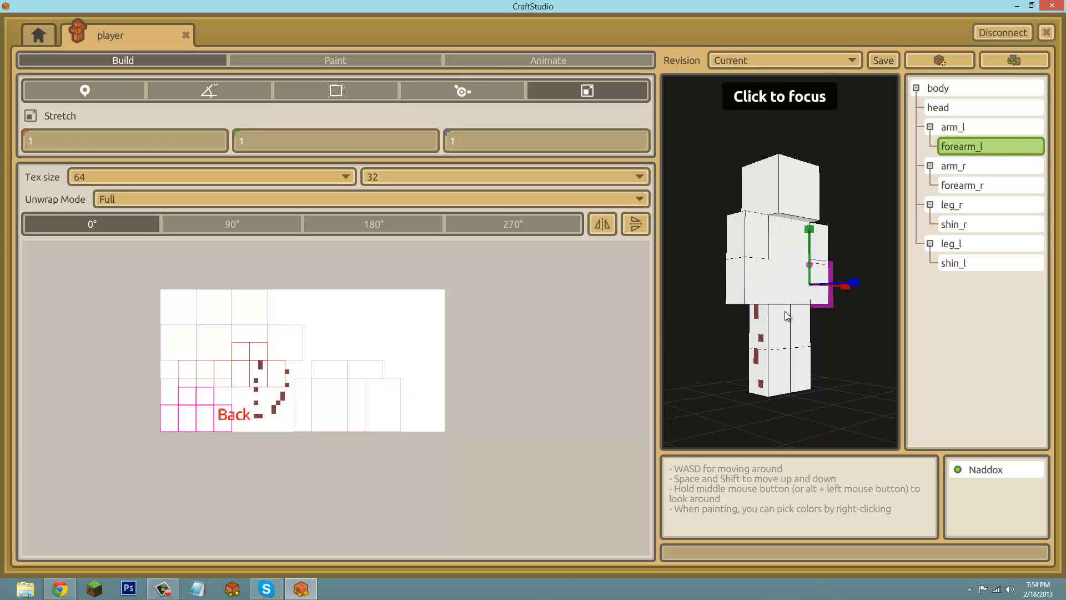
- Move the body's unwrap directly beside the forearms' and stack the leg_r and shin_r unwraps to the right of it
left_click(774, 281)
left_click_drag(338, 400, 378, 395)
left_click(775, 339)
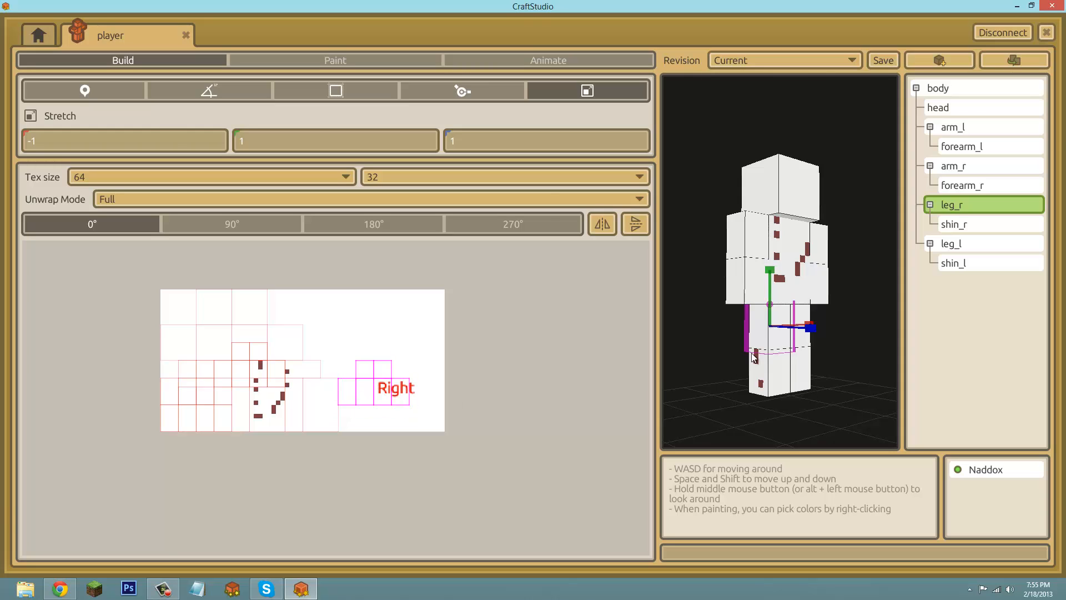
left_click(768, 376)
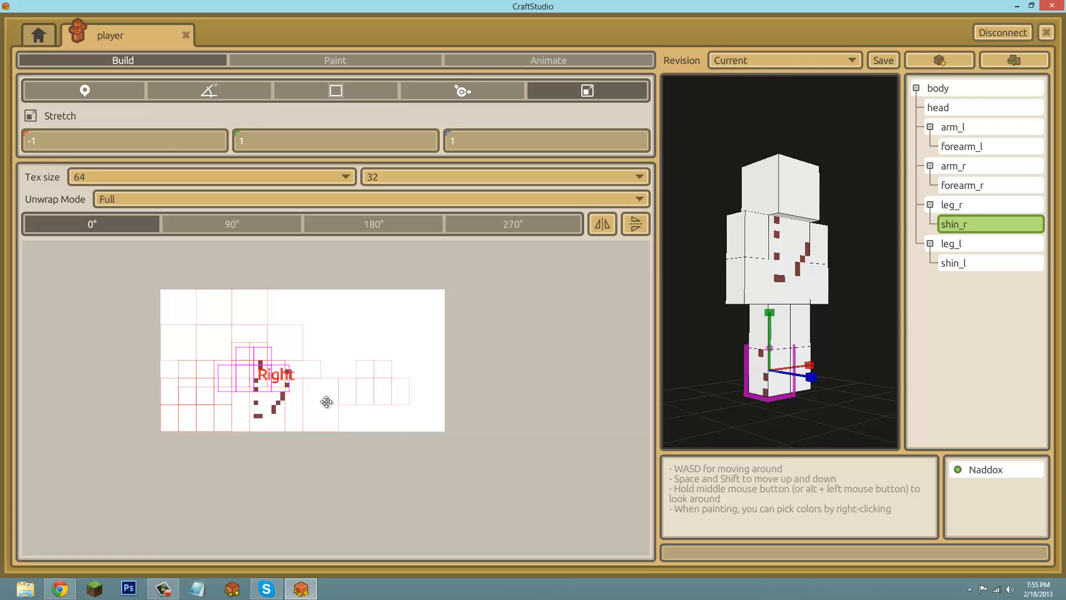
left_click_drag(326, 399, 377, 415)
- Move the leg_l and shin_l unwraps exactly onto those of leg_r and shin_r
left_click(800, 319)
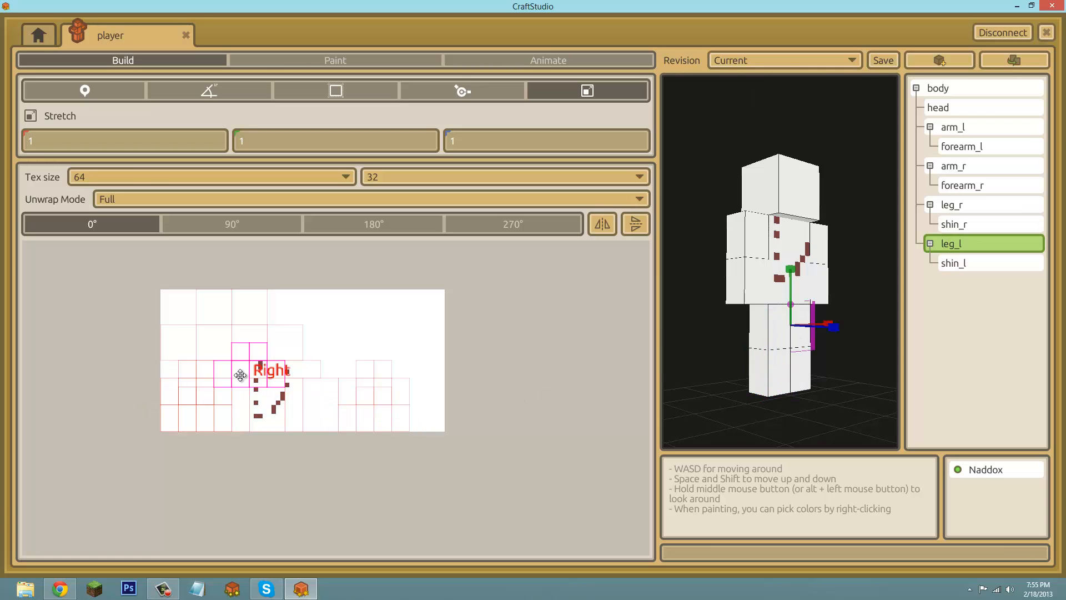
left_click_drag(240, 376, 367, 398)
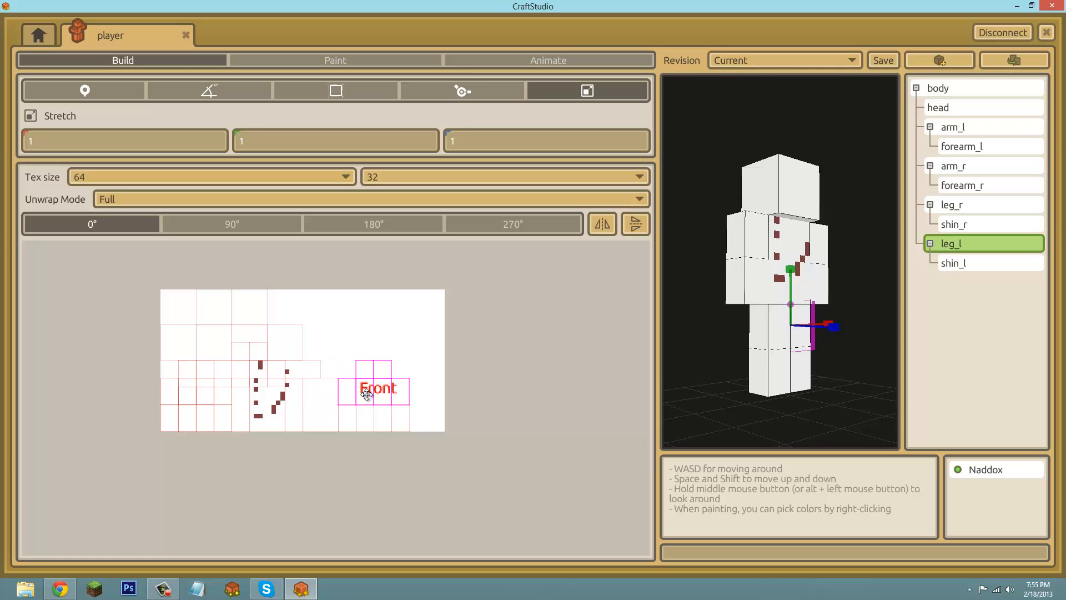
left_click(809, 369)
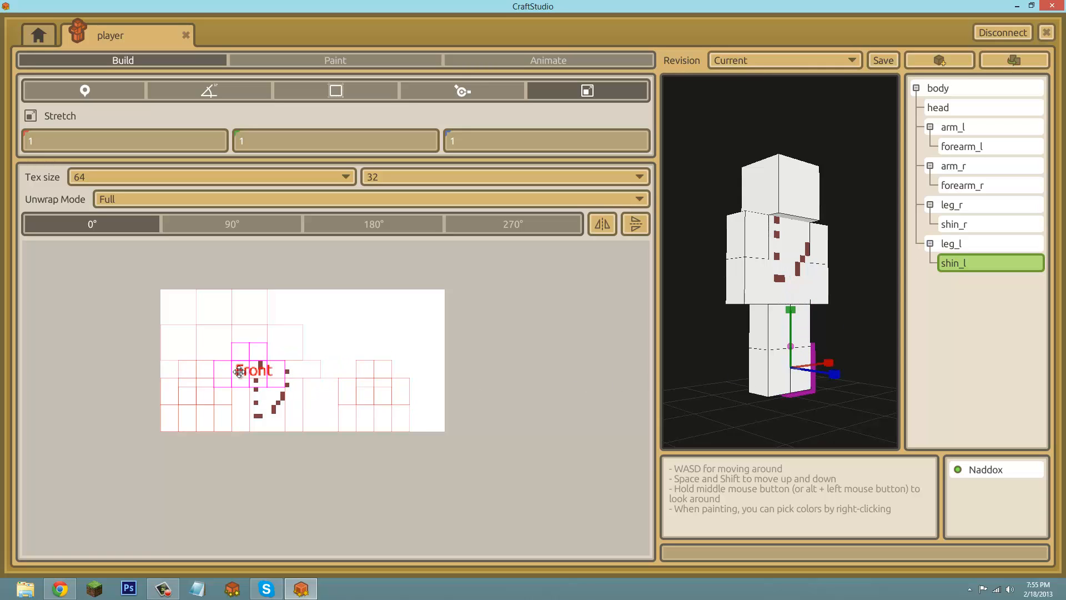
left_click_drag(240, 366, 361, 415)
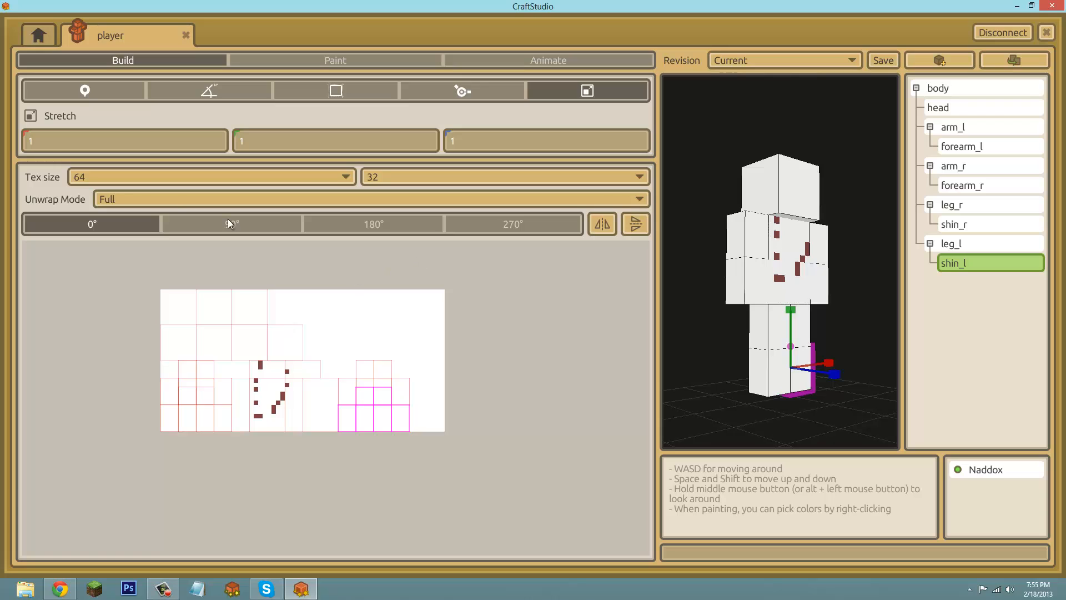
- Try Custom unwrap on shin_l and shin_r, moving their Top and Bottom faces up above the leg side faces
left_click(127, 200)
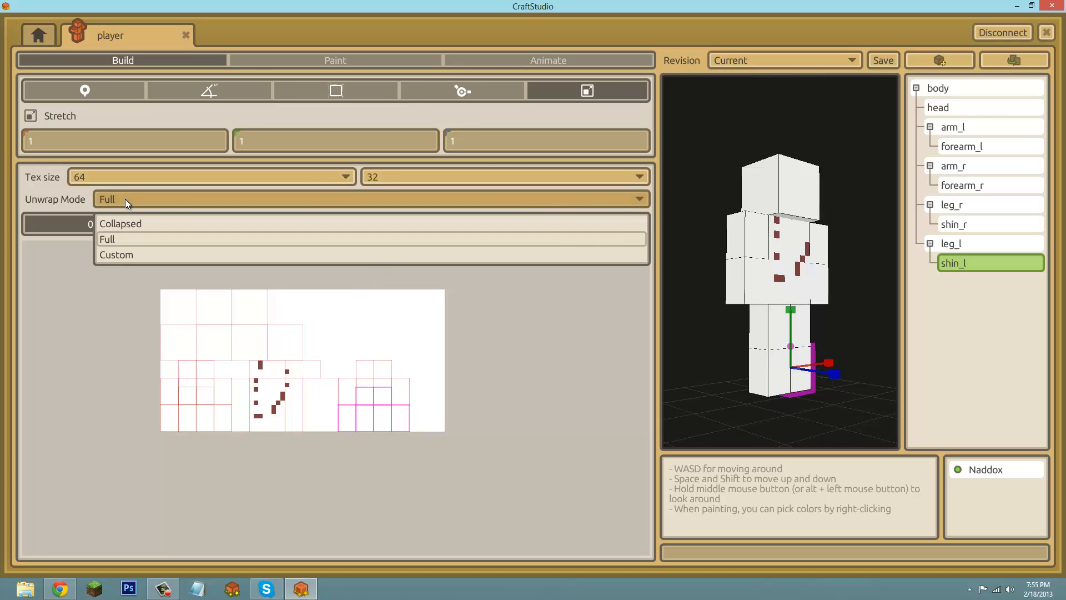
left_click(127, 255)
left_click_drag(368, 398, 381, 369)
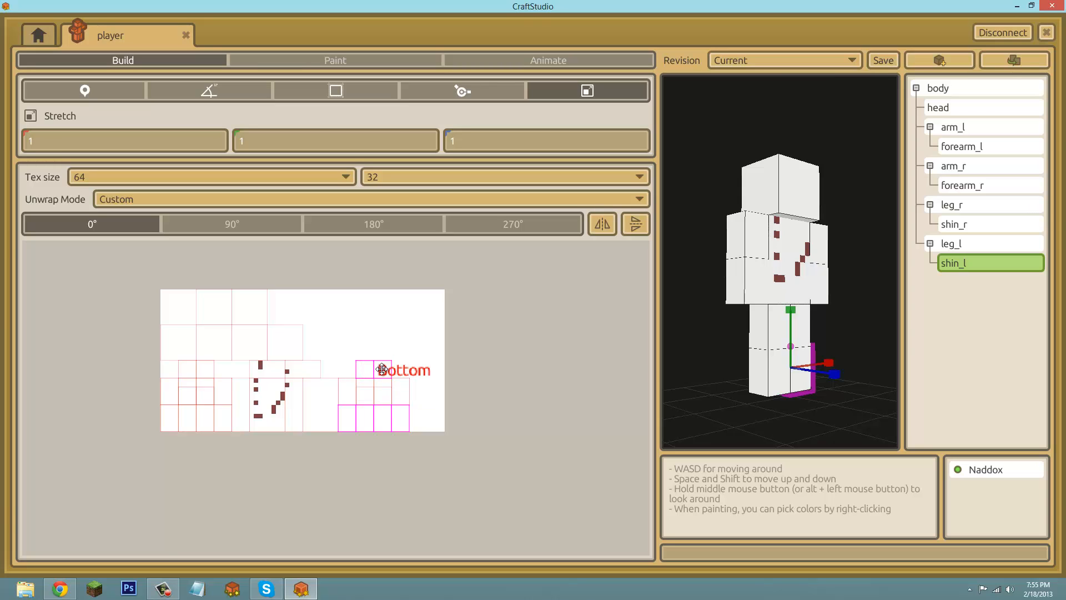
left_click(762, 381)
left_click_drag(365, 370, 365, 387)
left_click(167, 201)
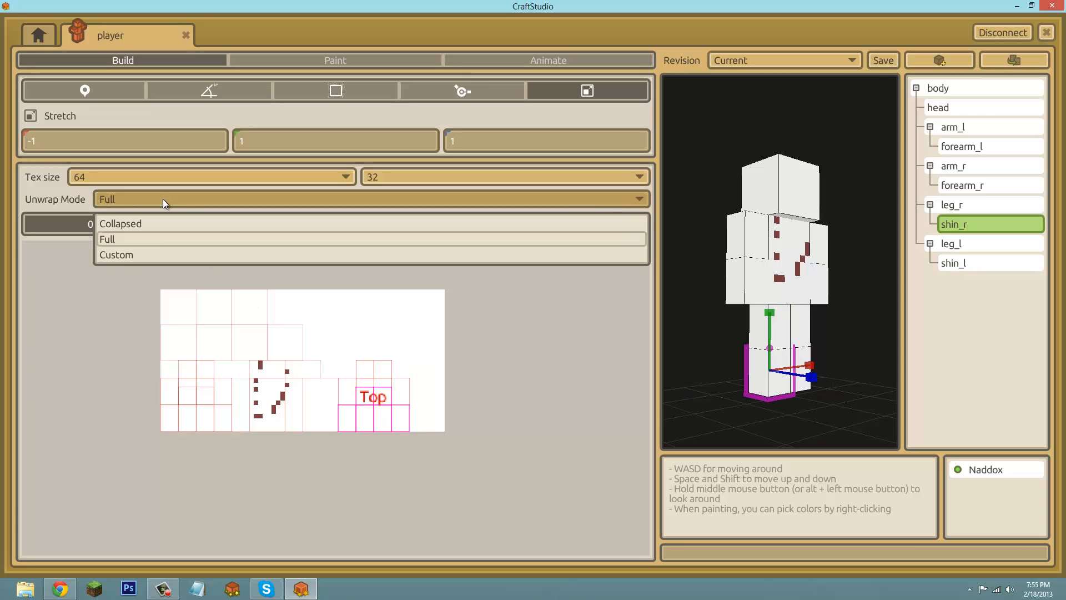
left_click(140, 254)
left_click_drag(352, 398, 382, 368)
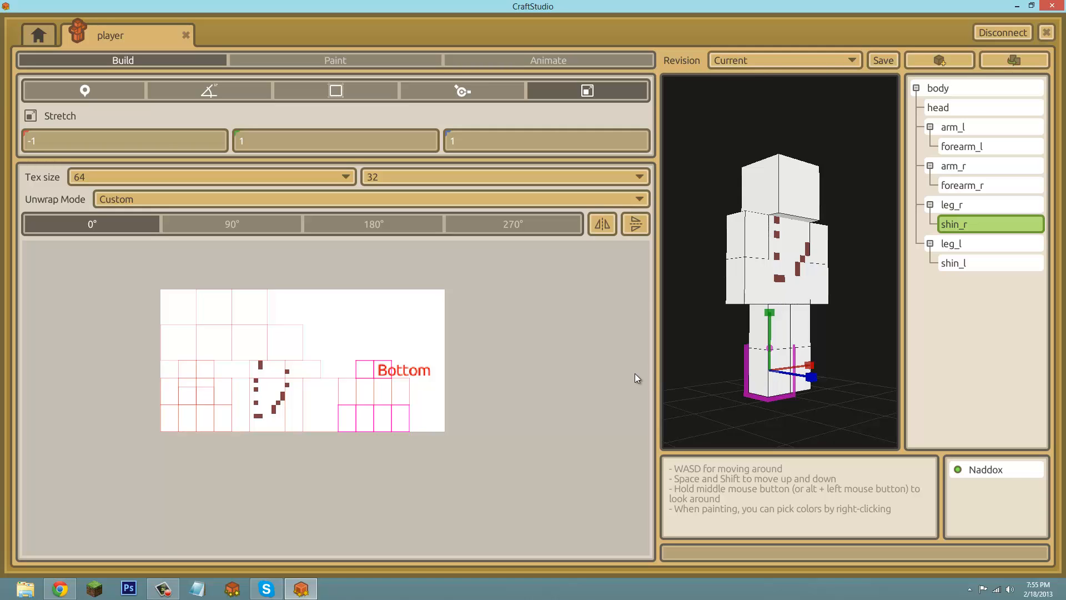
left_click_drag(382, 371, 399, 372)
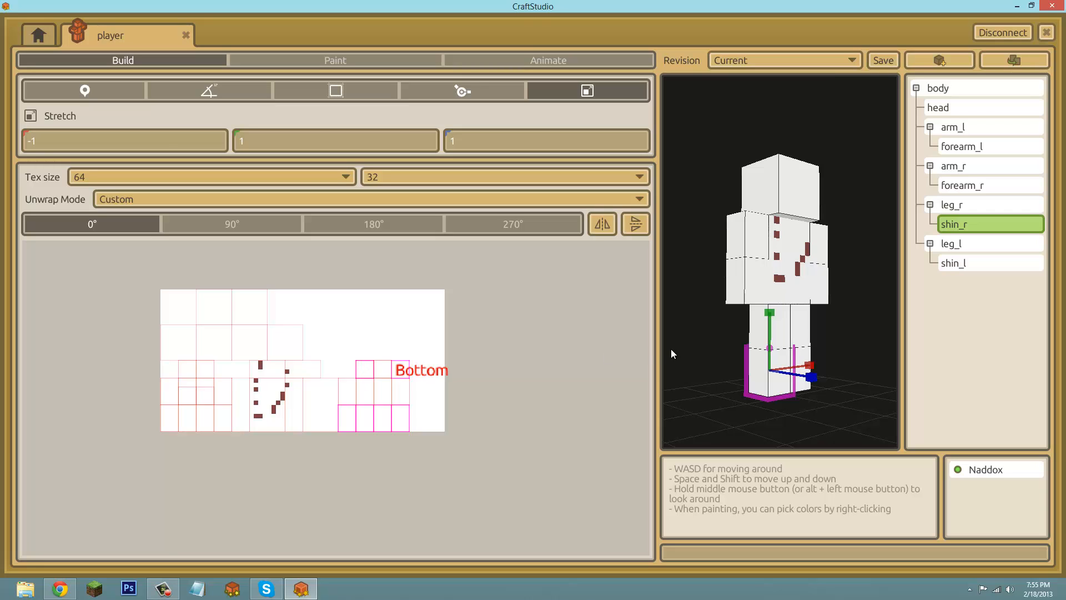
- Reset the unwrap mode of shin_r and shin_l to Full
left_click(178, 200)
left_click(179, 239)
left_click(808, 392)
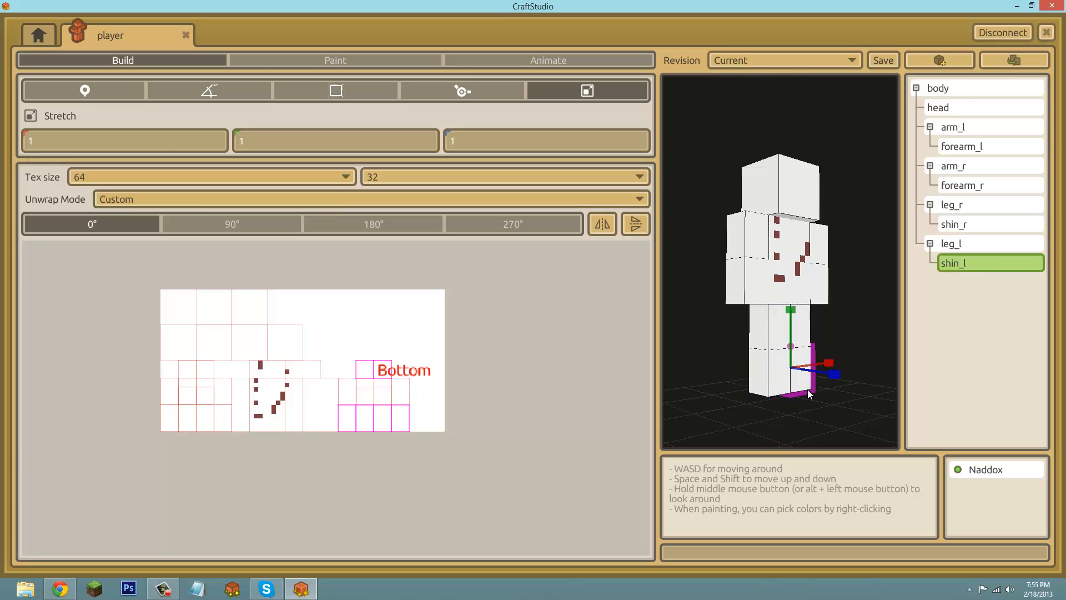
left_click(189, 200)
left_click(151, 238)
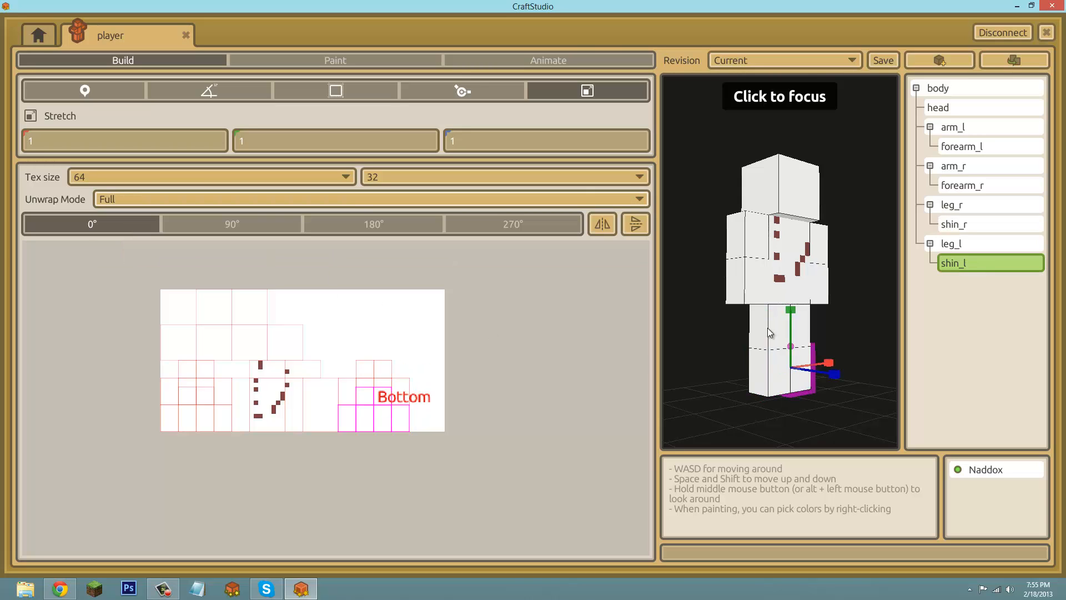
- Set leg_r and leg_l to Custom unwrap and shift their Top and Bottom faces over the two leftmost leg side faces
left_click(761, 334)
left_click(170, 199)
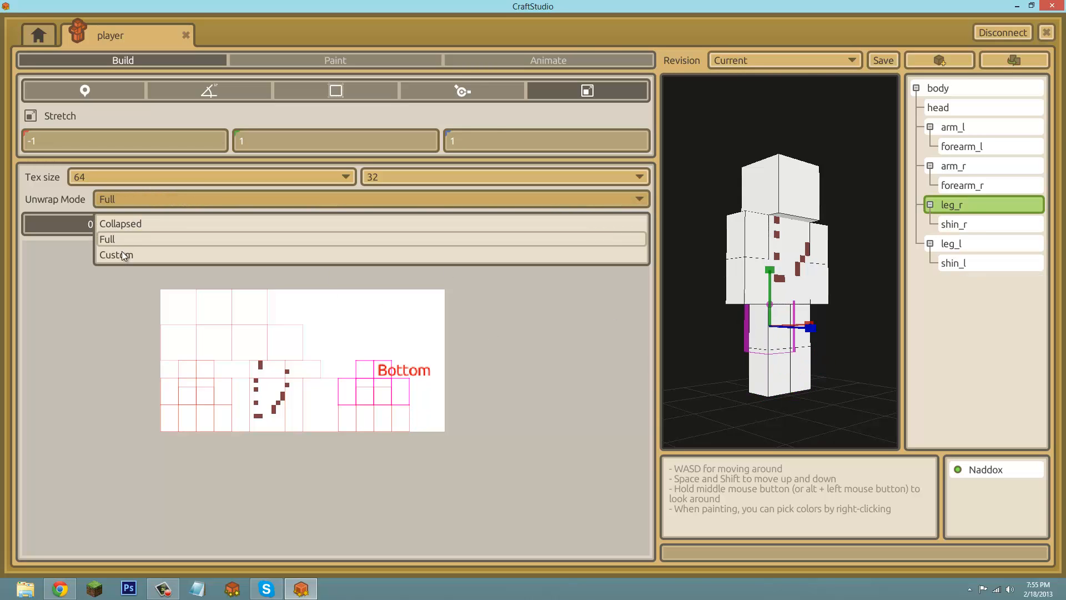
left_click(217, 255)
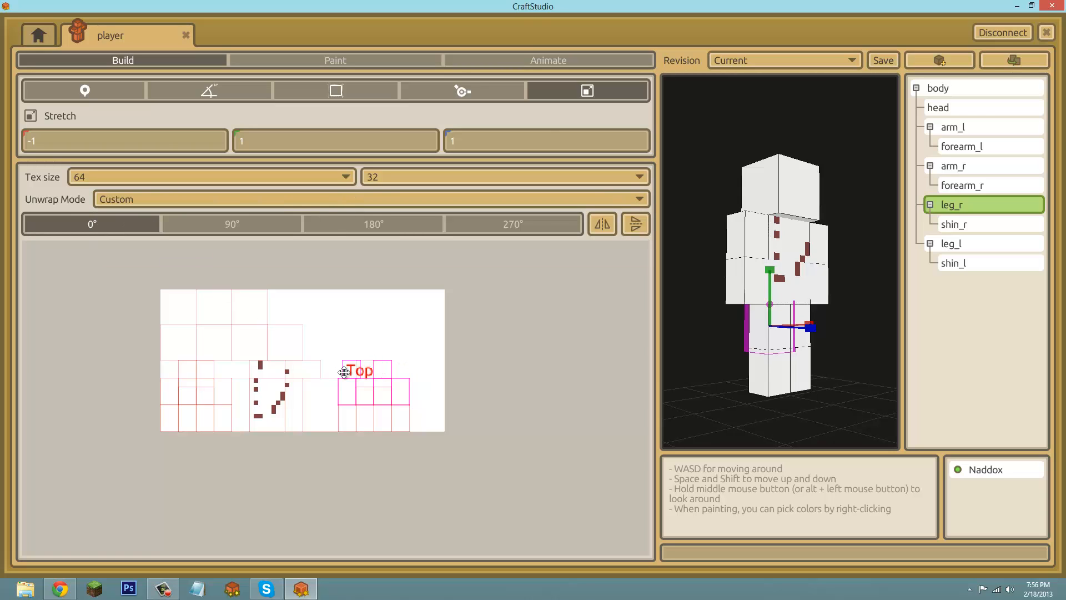
left_click_drag(343, 373, 364, 369)
left_click(810, 341)
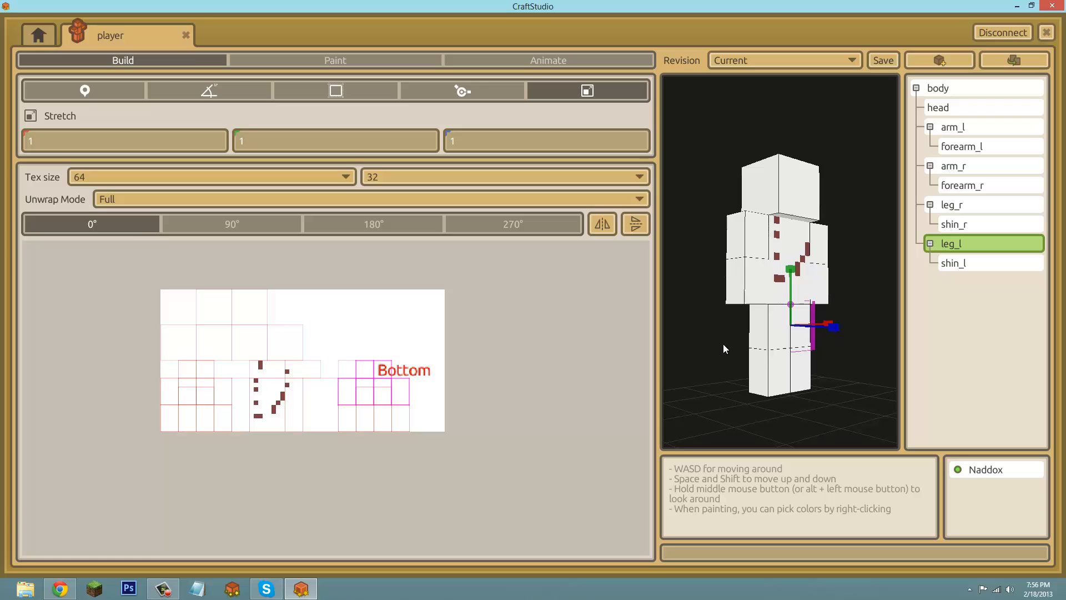
left_click(153, 196)
left_click(120, 255)
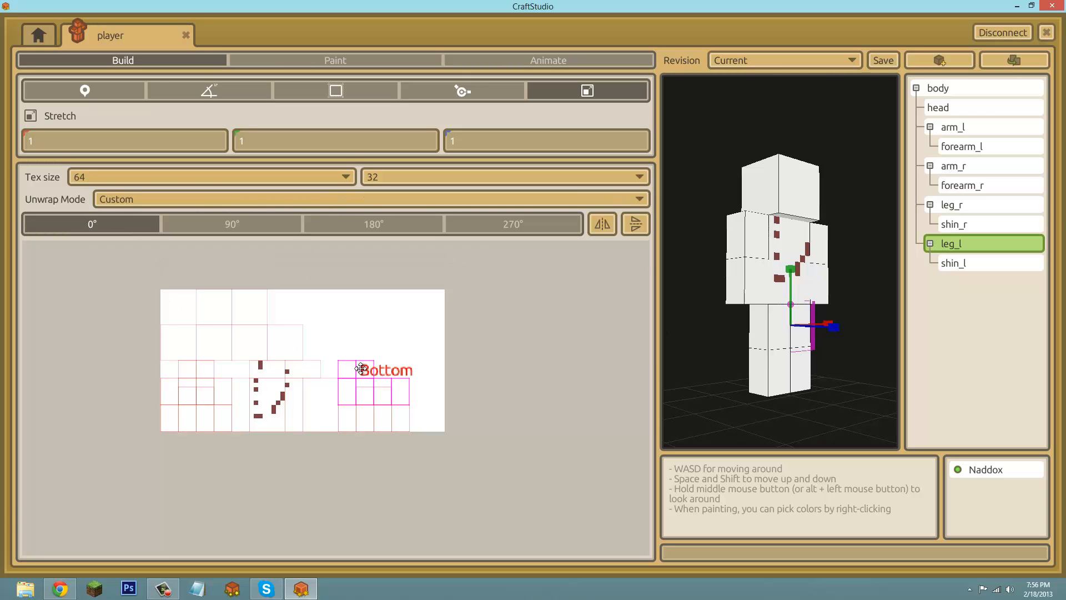
- Set shin_r and shin_l to Custom unwrap and place their Top and Bottom faces directly right of the legs' Top and Bottom faces
left_click(775, 376)
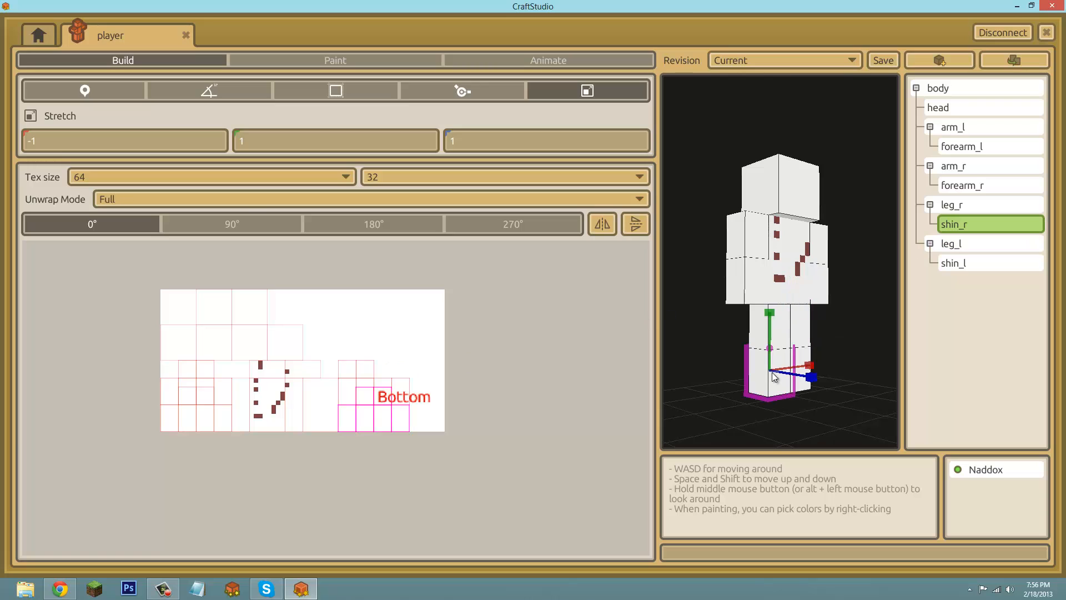
left_click(201, 198)
left_click(131, 251)
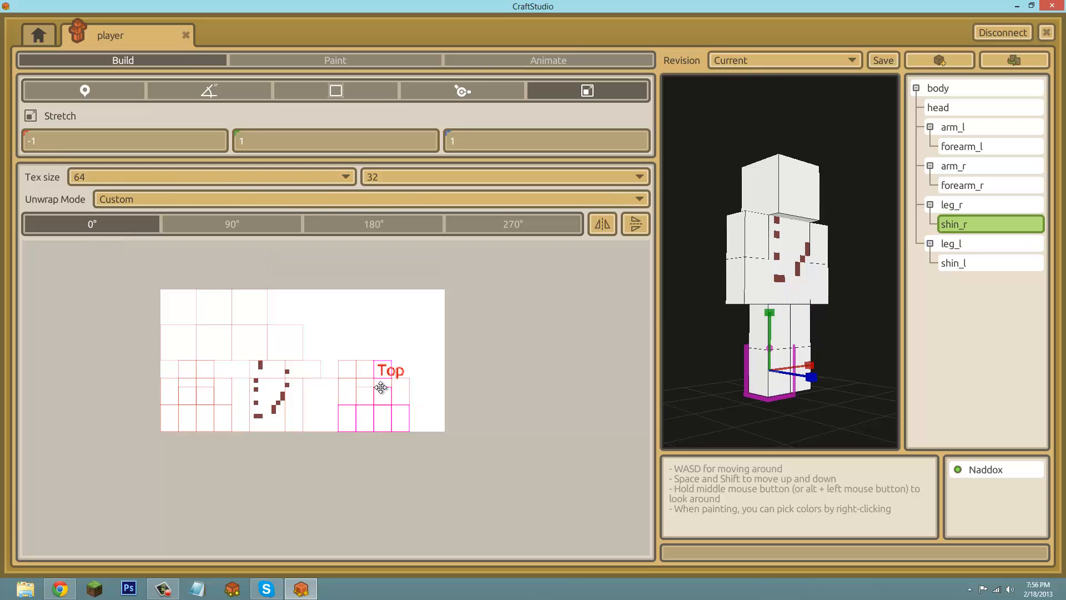
left_click(808, 381)
left_click(145, 199)
left_click(120, 256)
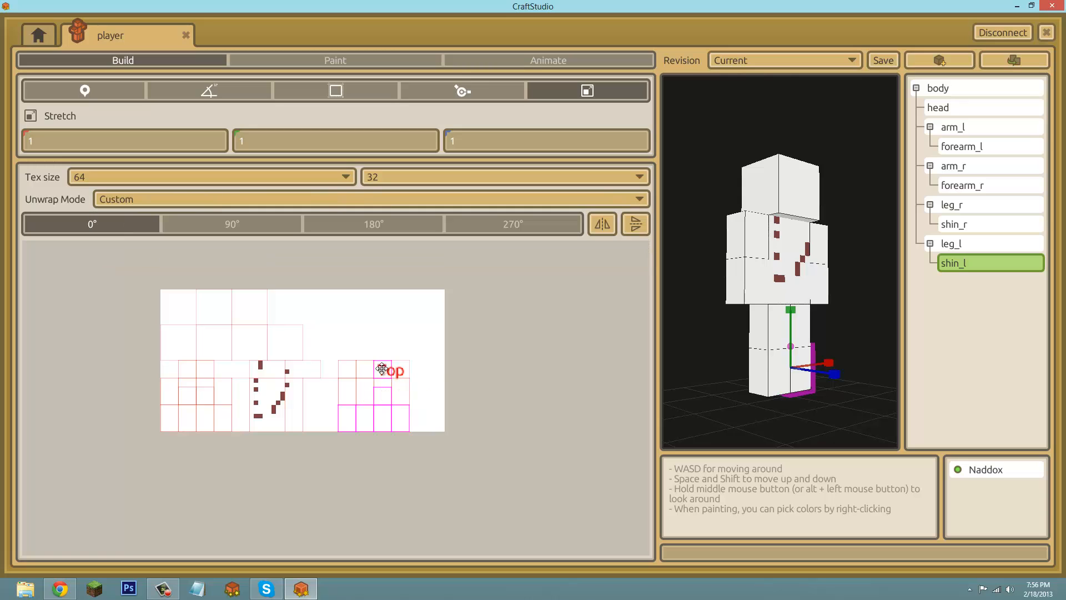
- Set arm_r and arm_l to Custom unwrap and shift their Top and Bottom faces over the two leftmost arm side faces
left_click(772, 256)
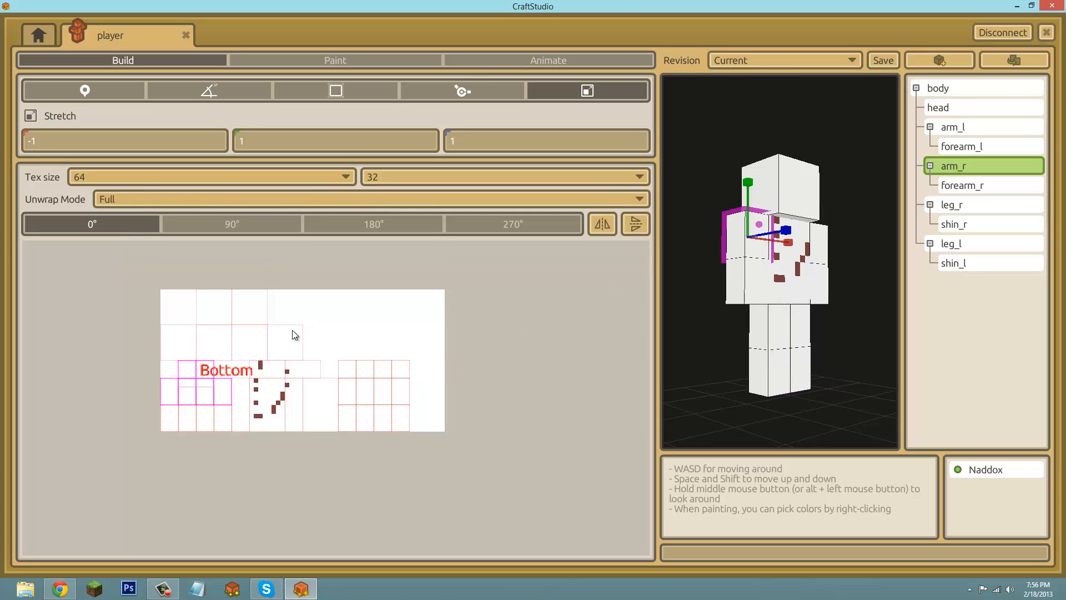
left_click(133, 199)
left_click(131, 258)
left_click(816, 244)
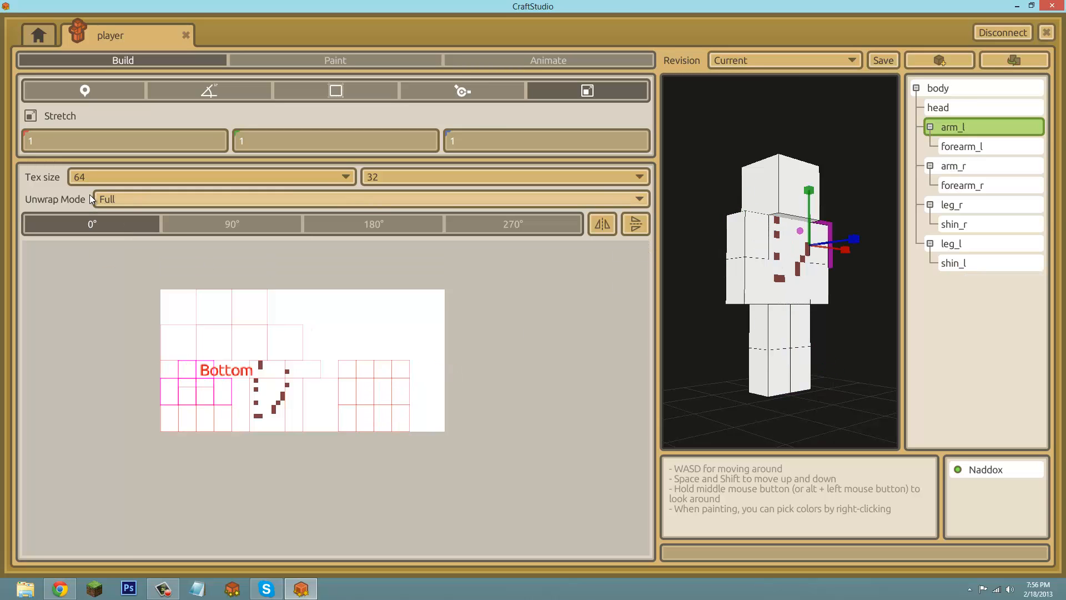
left_click(99, 200)
left_click(114, 258)
left_click_drag(189, 369, 171, 369)
mouse_move(199, 372)
left_mouse_down()
mouse_move(180, 372)
mouse_move(205, 370)
left_mouse_up()
- Set forearm_r and forearm_l to Custom unwrap and place their Top and Bottom faces directly right of the arms' Top and Bottom faces
left_click(759, 285)
left_click(108, 204)
left_click(120, 257)
left_click_drag(201, 394, 212, 362)
left_click(282, 298)
left_click(812, 289)
left_click(111, 201)
left_click(118, 257)
left_click_drag(209, 398, 227, 368)
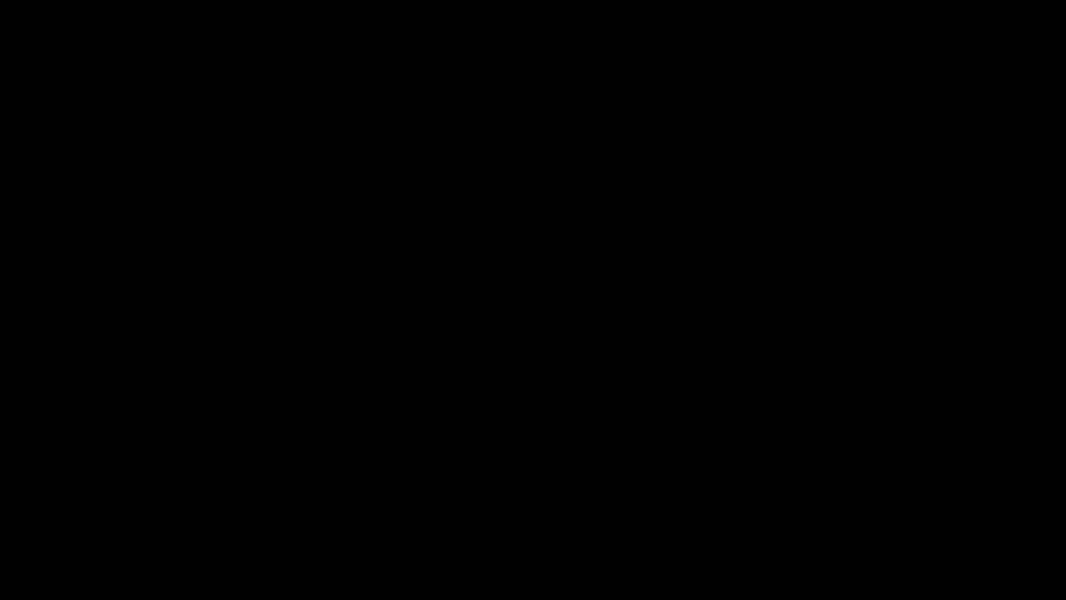
left_click_drag(227, 368, 227, 371)
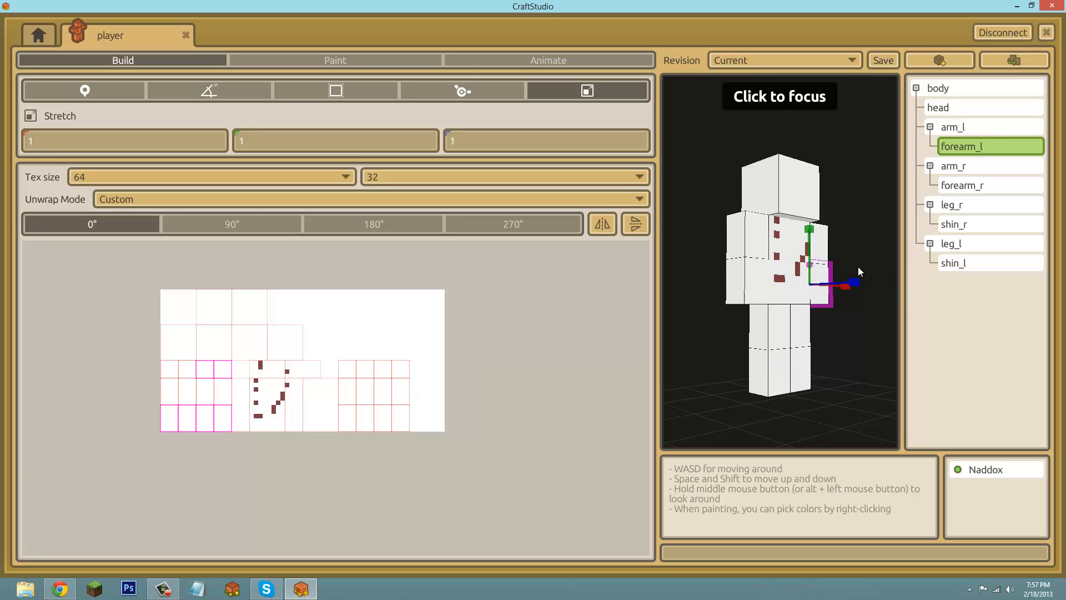
- Switch the model to painting and set the brush colour to brown (red 128, green 64, blue 0)
middle_click_drag(858, 266, 786, 293)
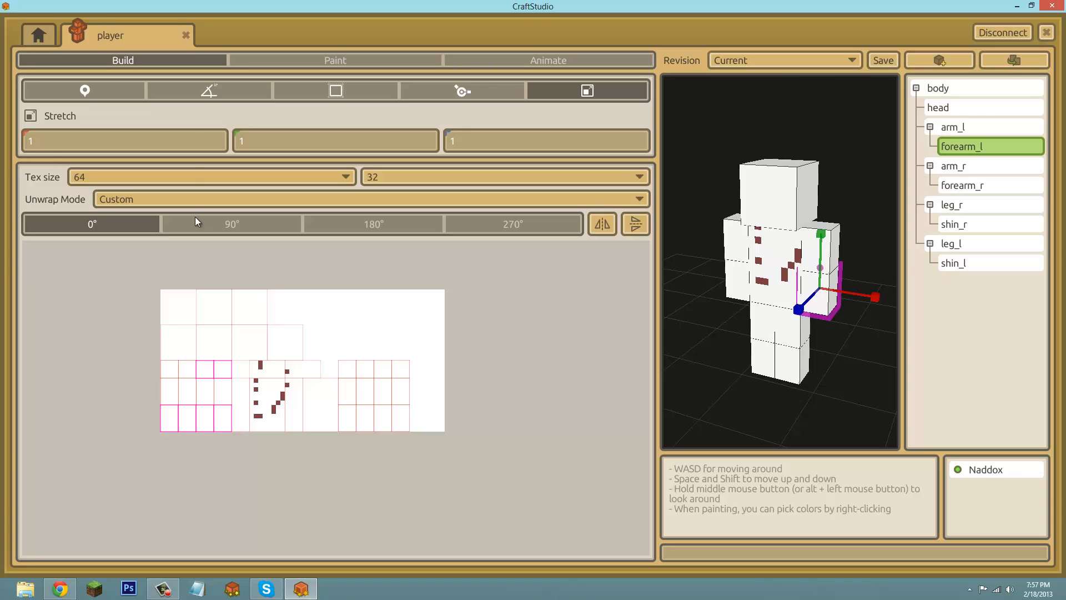
left_click(299, 65)
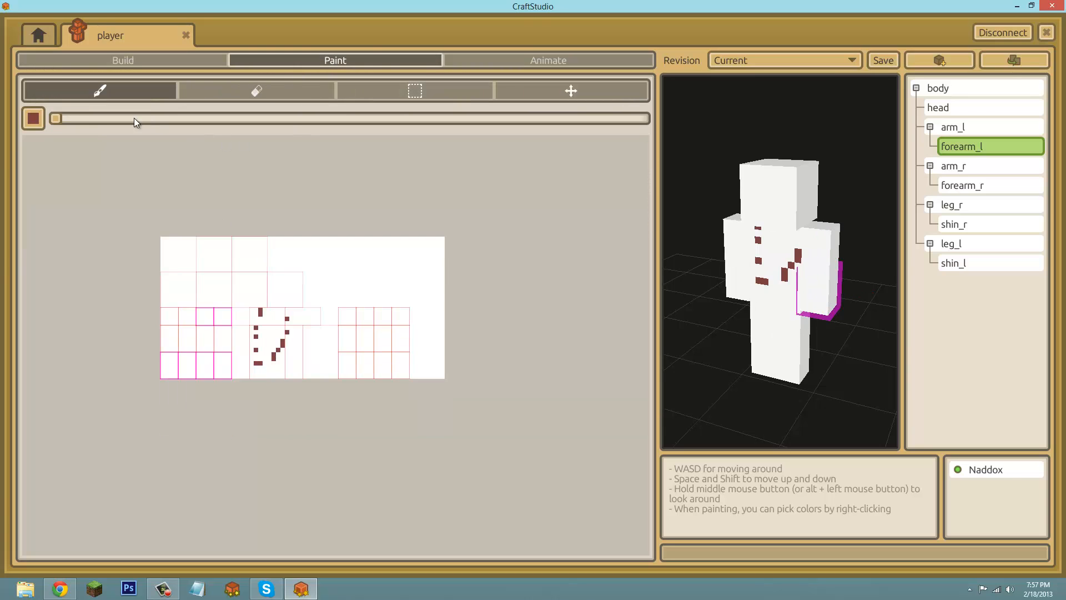
left_click(34, 118)
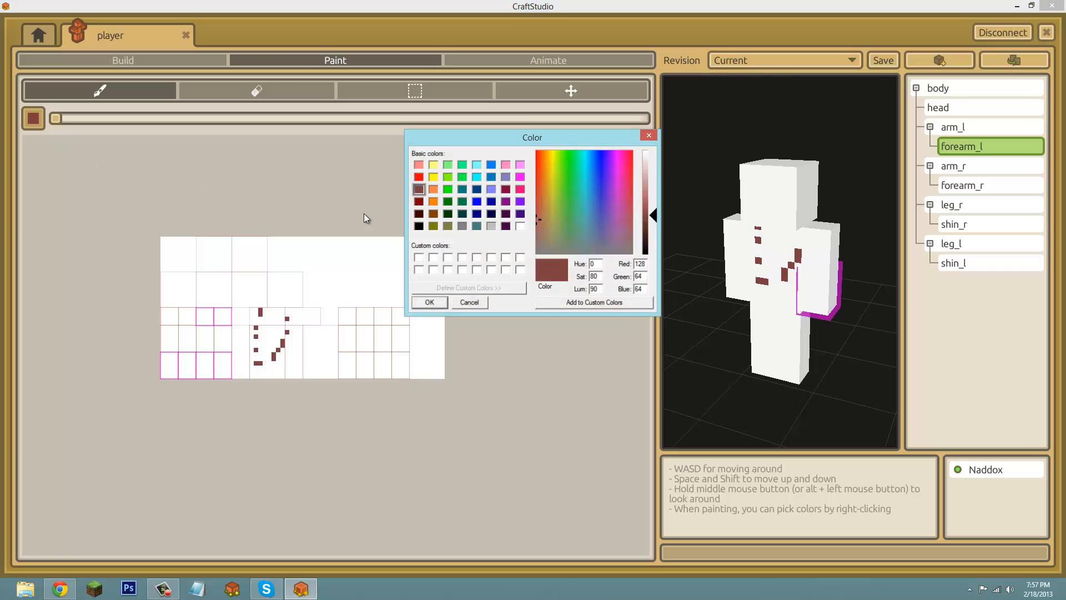
left_click(434, 213)
left_click(429, 307)
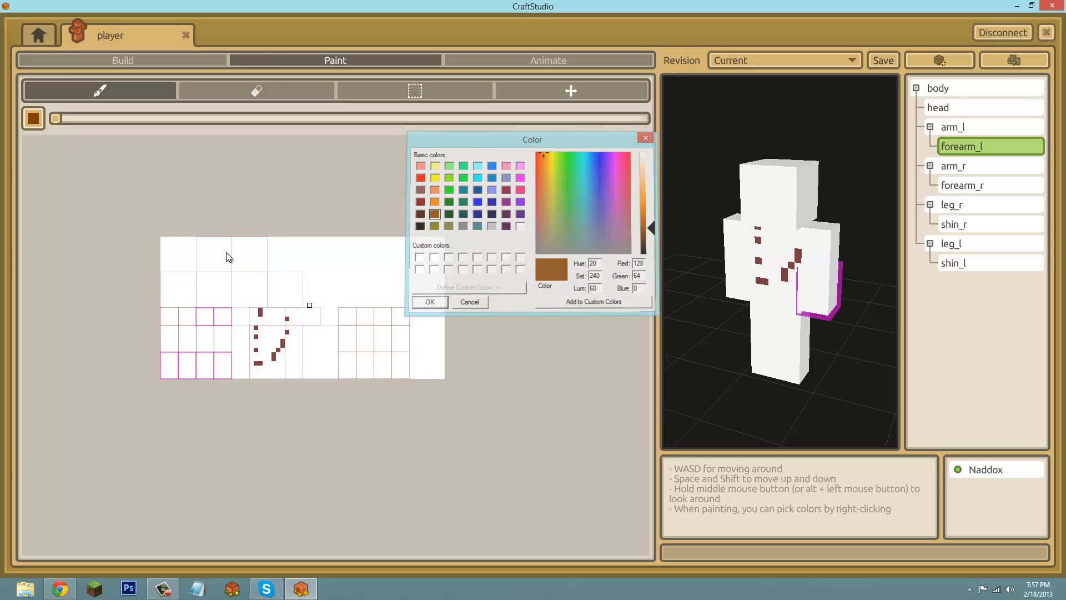
- Paint brown test strokes across the head and arm areas of the texture and erase a few pixels among them
mouse_move(228, 257)
left_mouse_down()
mouse_move(224, 349)
mouse_move(225, 305)
mouse_move(222, 336)
left_mouse_up()
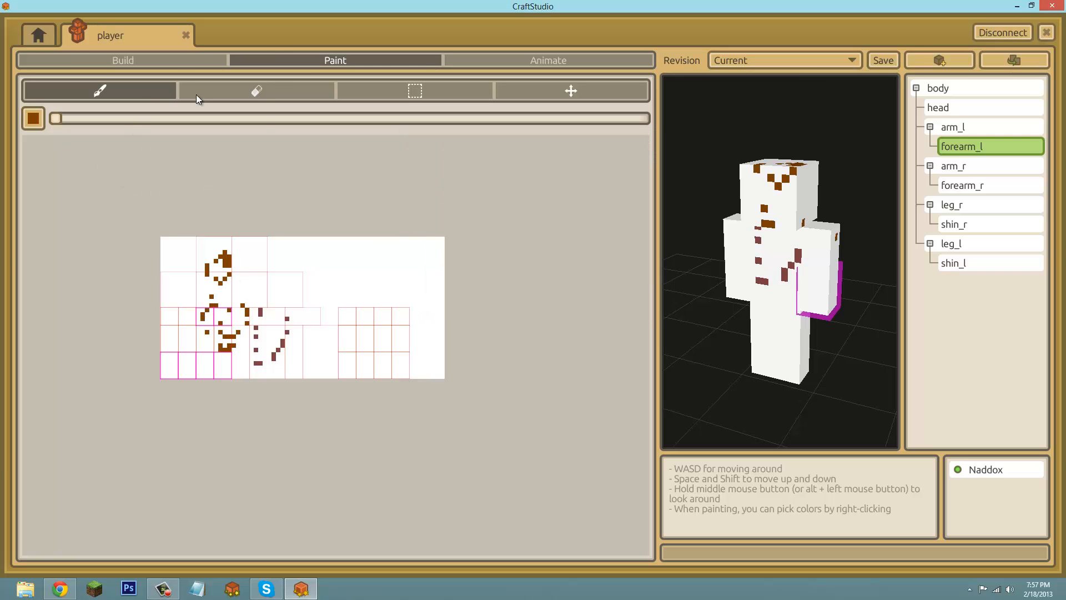
left_click(245, 90)
mouse_move(204, 296)
left_mouse_down()
mouse_move(202, 268)
mouse_move(210, 325)
left_mouse_up()
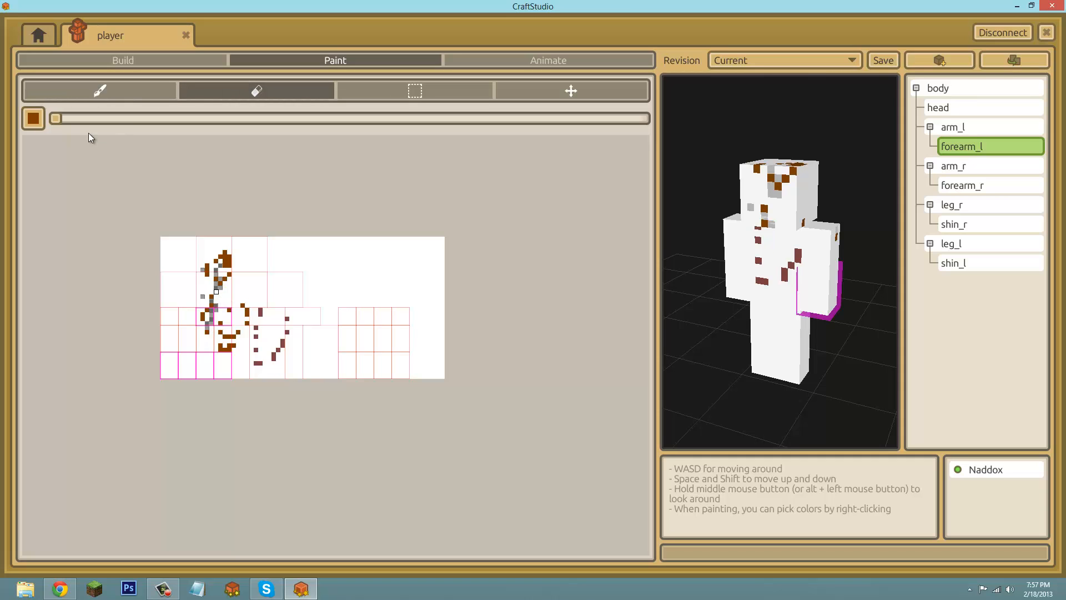
- Erase the entire texture with an enlarged eraser and return the tool size to its minimum
left_click_drag(173, 118, 179, 118)
mouse_move(212, 239)
left_mouse_down()
mouse_move(192, 238)
mouse_move(211, 393)
mouse_move(302, 265)
mouse_move(395, 253)
mouse_move(402, 271)
mouse_move(441, 277)
left_mouse_up()
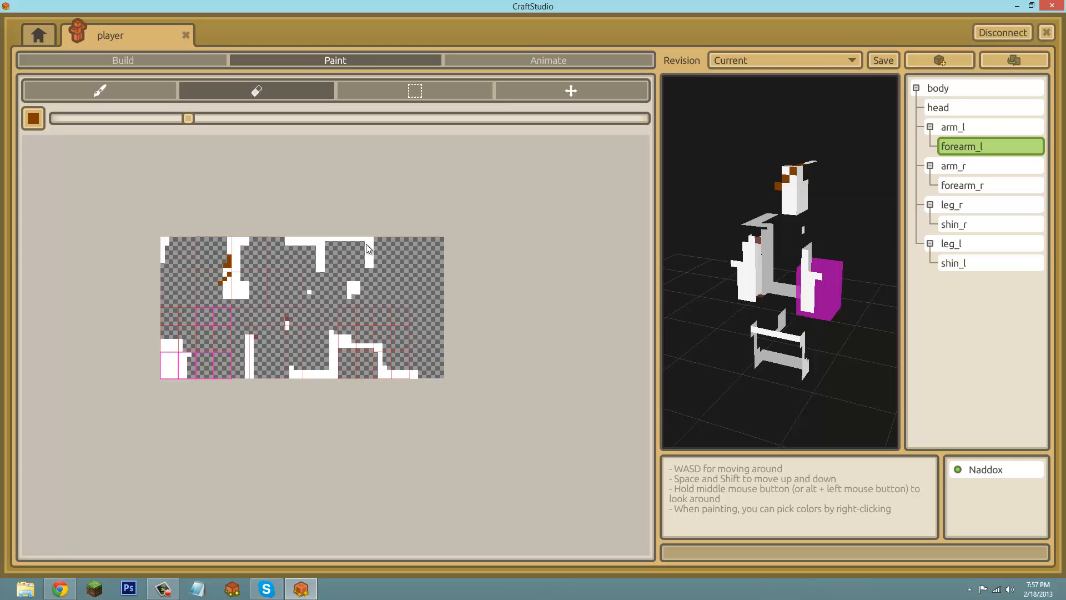
left_click_drag(366, 245, 165, 242)
scroll(247, 315, "up", 2)
scroll(198, 245, "down", 3)
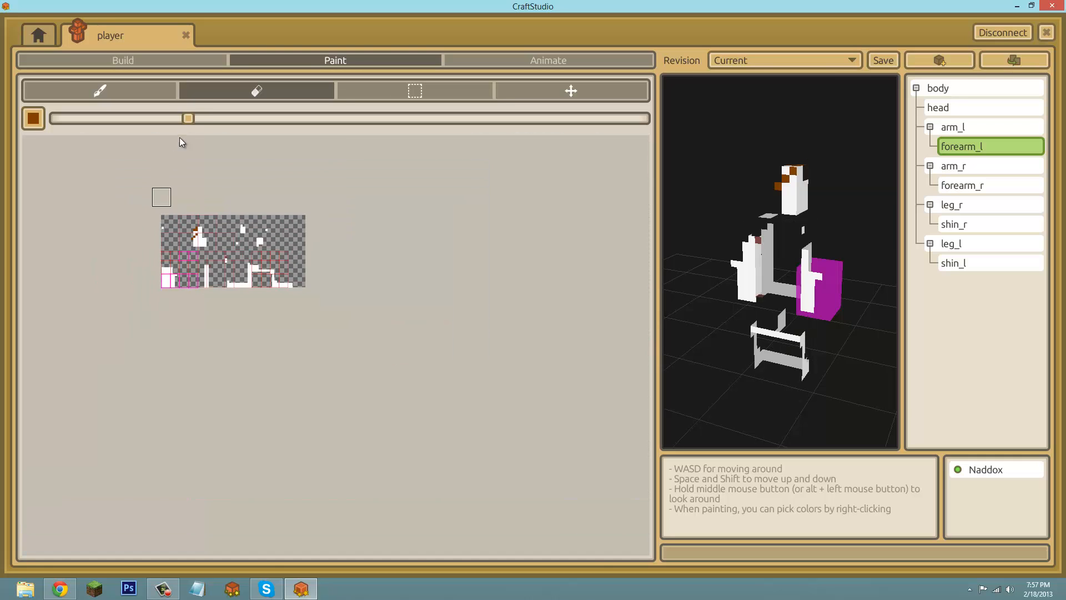
left_click_drag(192, 117, 340, 119)
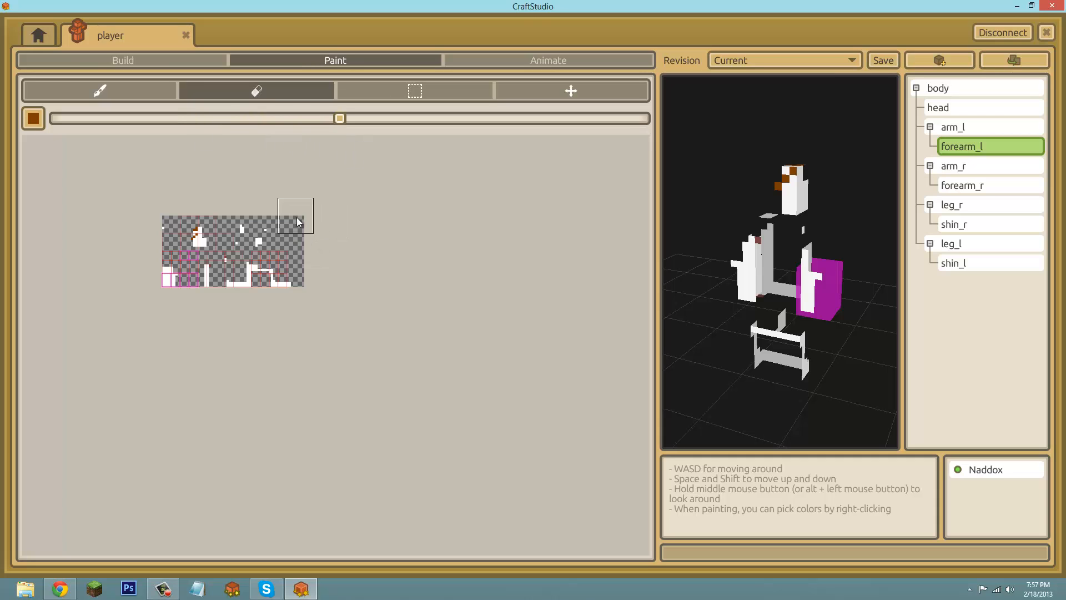
mouse_move(296, 218)
left_mouse_down()
mouse_move(278, 275)
mouse_move(249, 298)
mouse_move(221, 279)
mouse_move(195, 226)
mouse_move(165, 293)
left_mouse_up()
mouse_move(340, 119)
left_mouse_down()
mouse_move(652, 127)
mouse_move(635, 115)
mouse_move(648, 122)
mouse_move(188, 108)
mouse_move(49, 125)
left_mouse_up()
- Test the selection and move tools by shifting a rectangular area of the texture to the left, and return to the brush
left_click(444, 92)
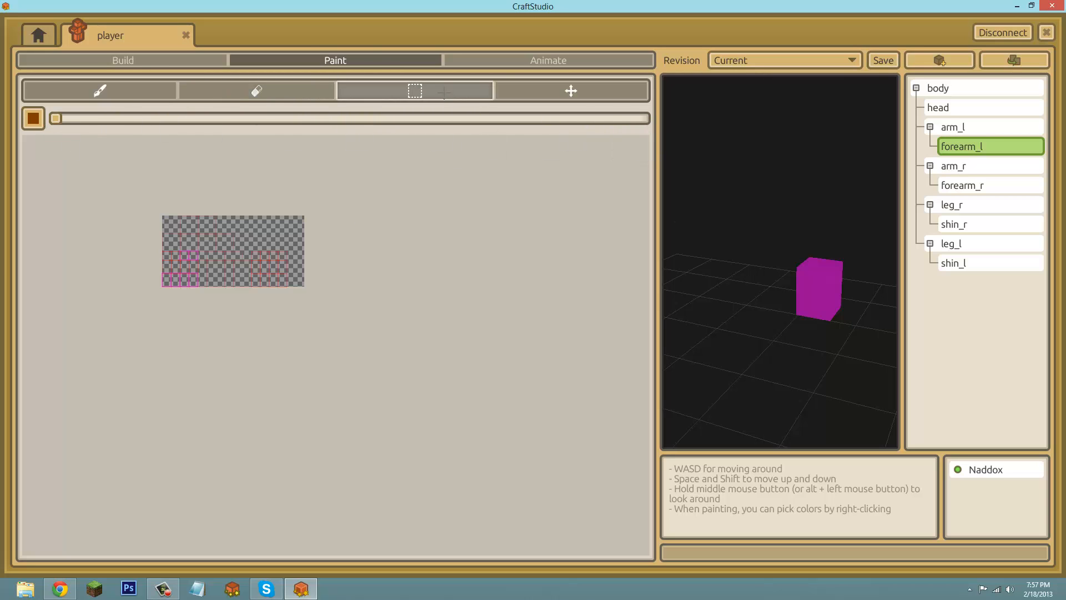
left_click_drag(197, 242, 262, 288)
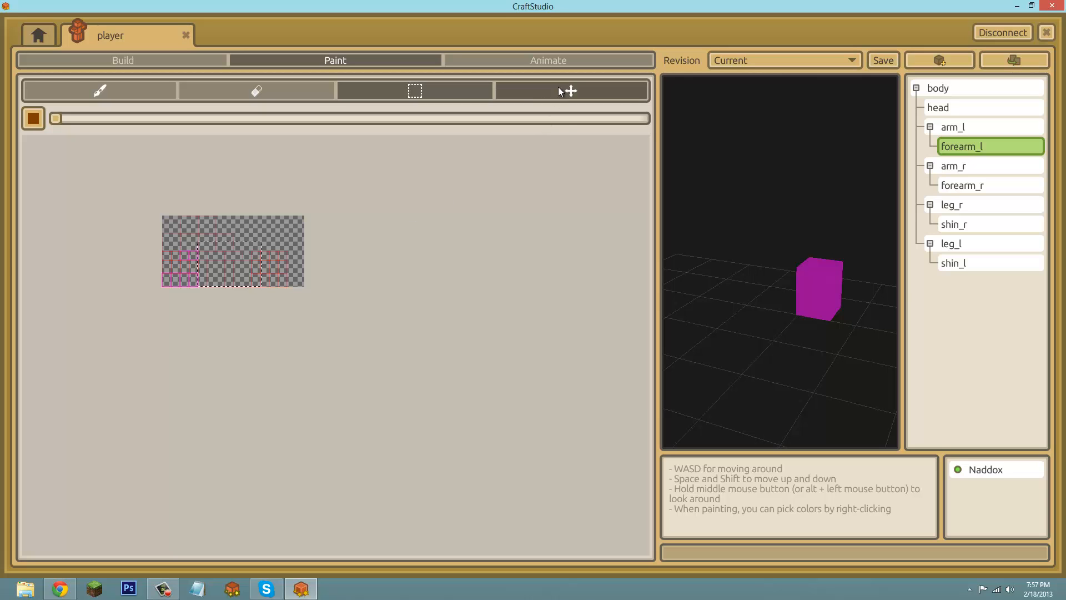
left_click(558, 88)
mouse_move(223, 257)
left_mouse_down()
mouse_move(245, 239)
mouse_move(214, 250)
left_mouse_up()
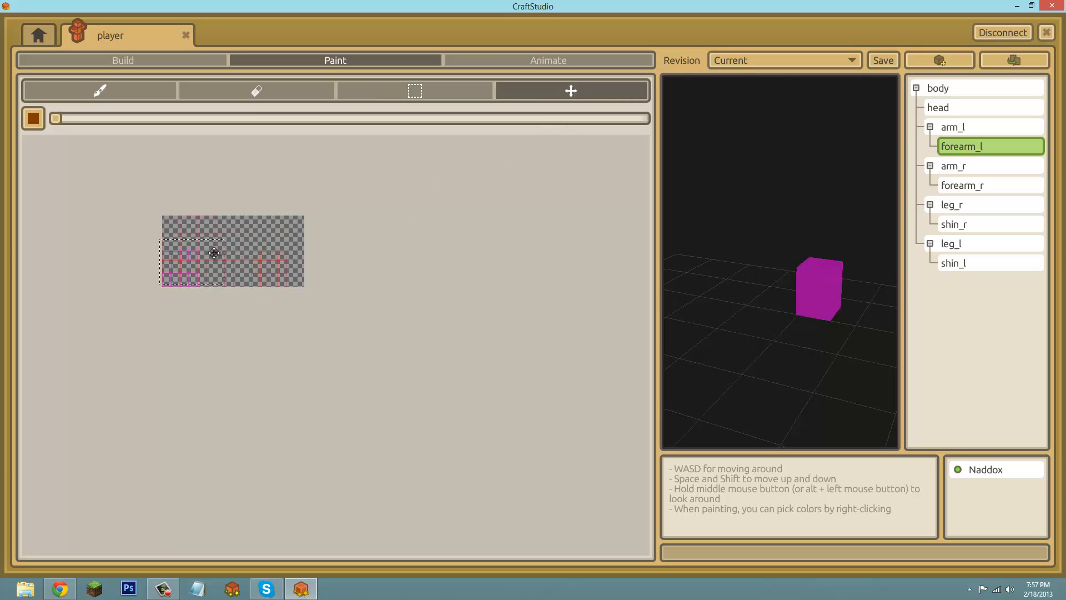
left_click(95, 90)
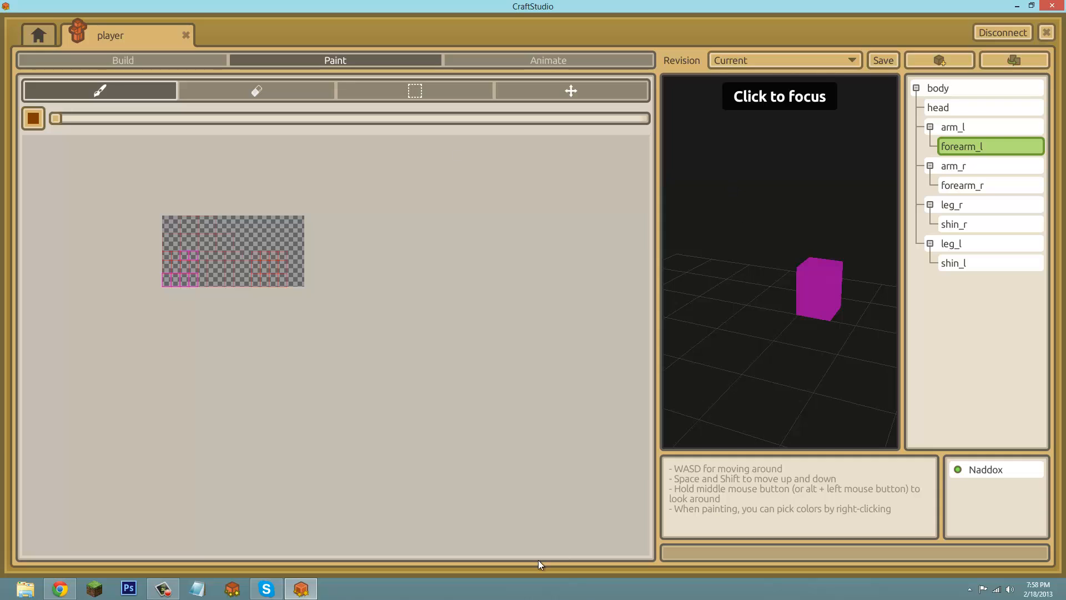
- Switch to Paint, copy the whole 64 × 32 px skin_20130215151740195349.png image and close Paint
left_click(61, 589)
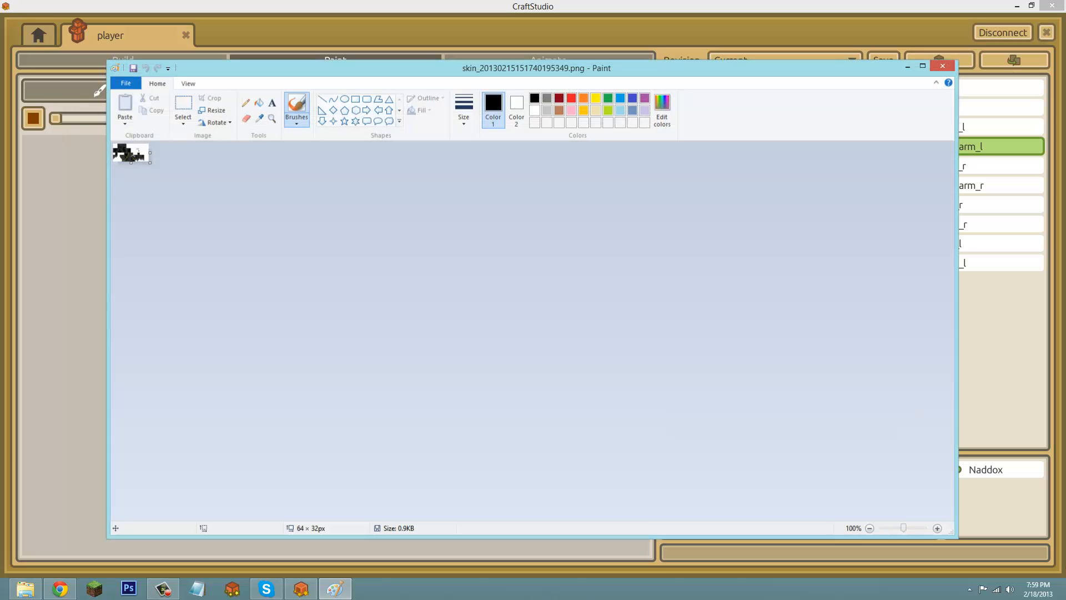
key("ctrl+a")
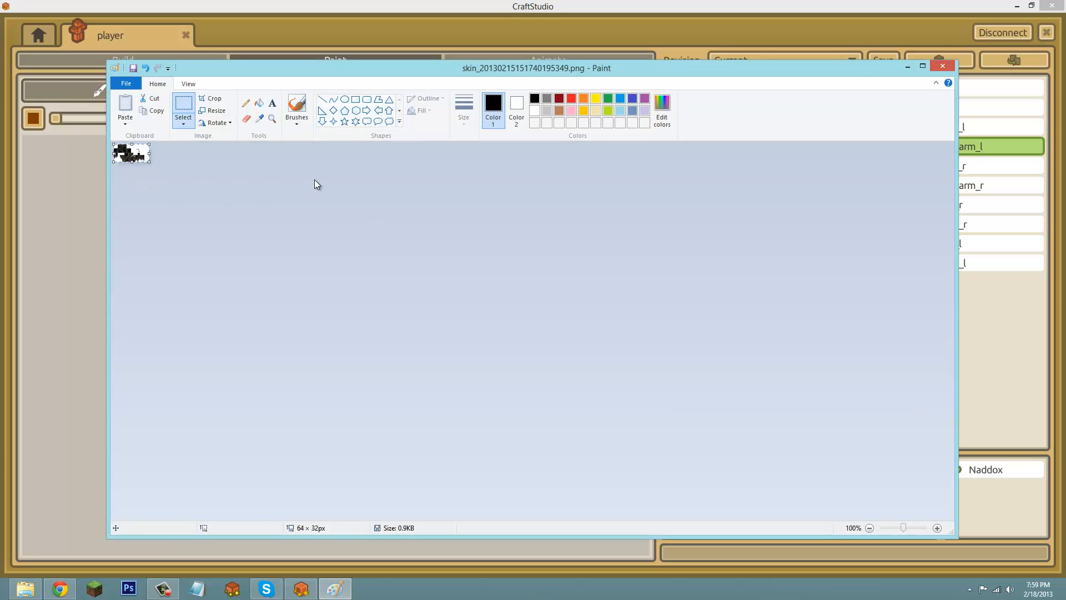
left_click(948, 67)
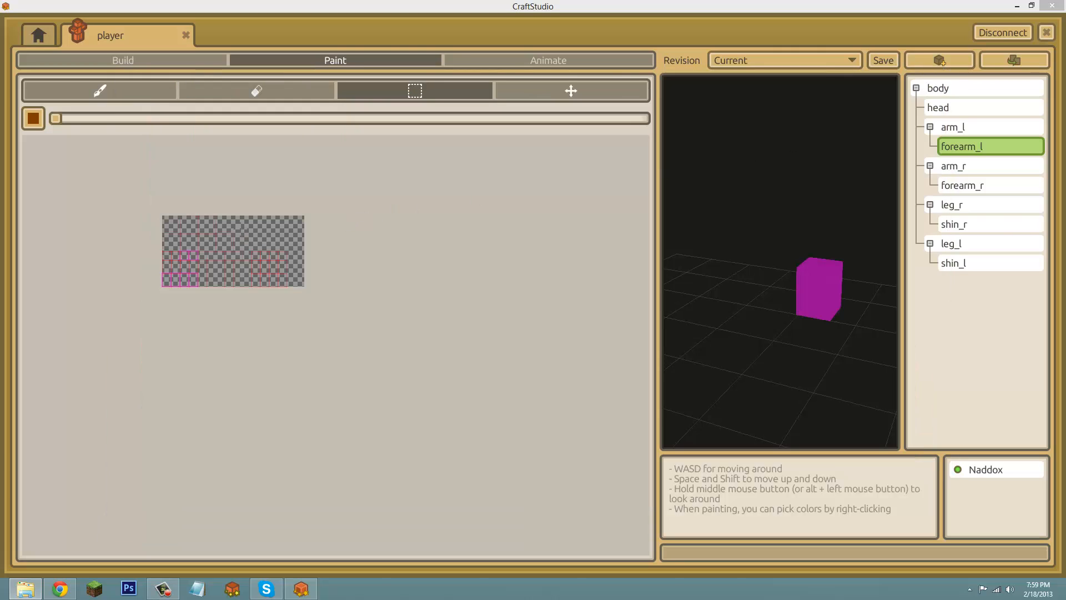
- Paste the copied skin image into the player texture and move it over the full texture area
key("ctrl+v")
left_click_drag(255, 216, 228, 241)
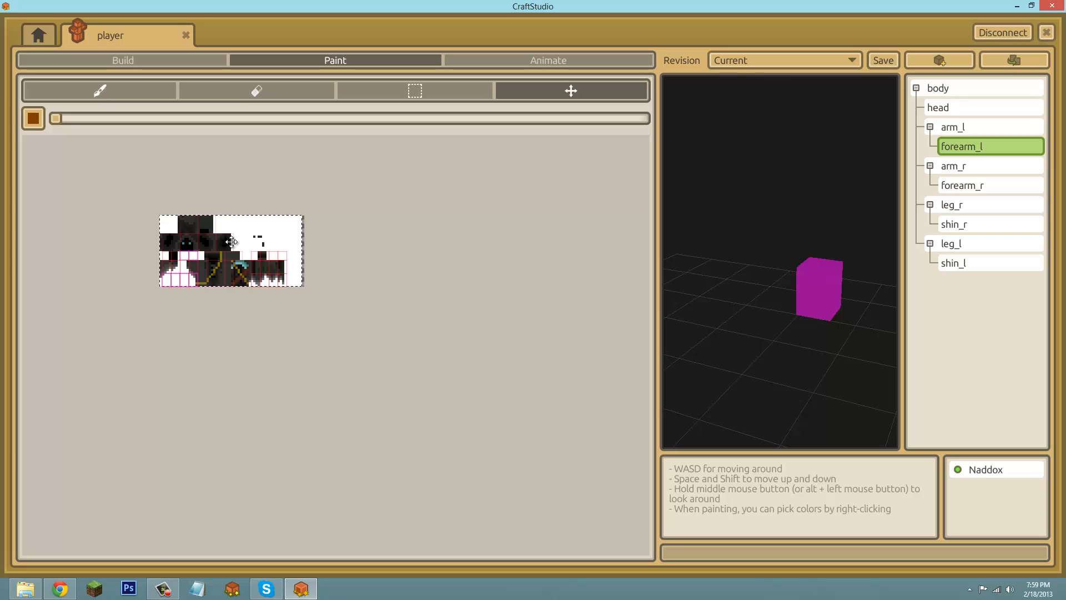
- Align the pasted skin image exactly with the texture bounds and deselect it to apply it to the model
left_click_drag(231, 242, 233, 241)
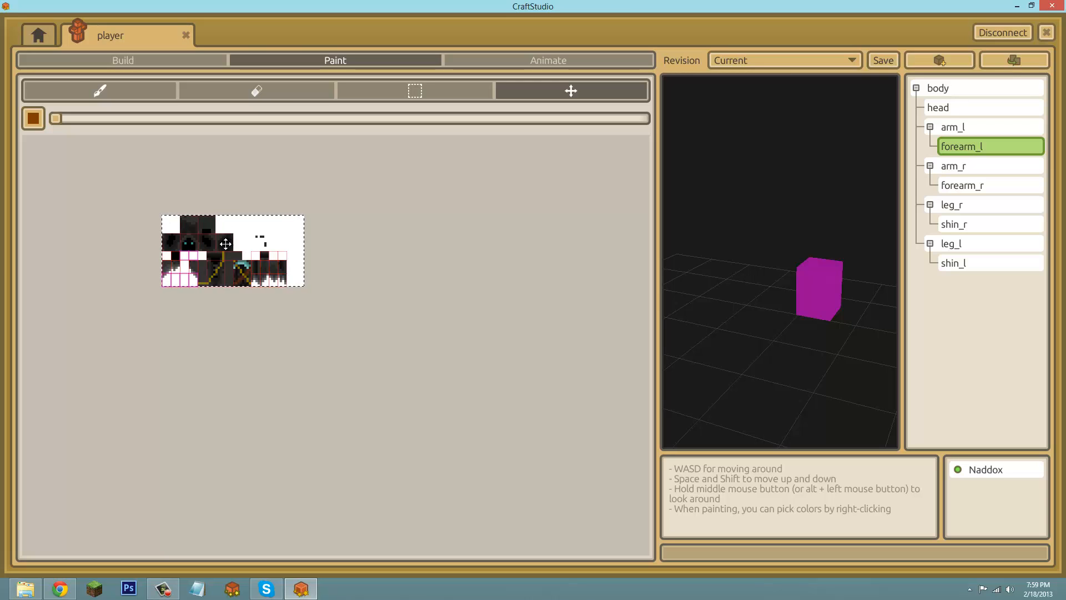
left_click(230, 350)
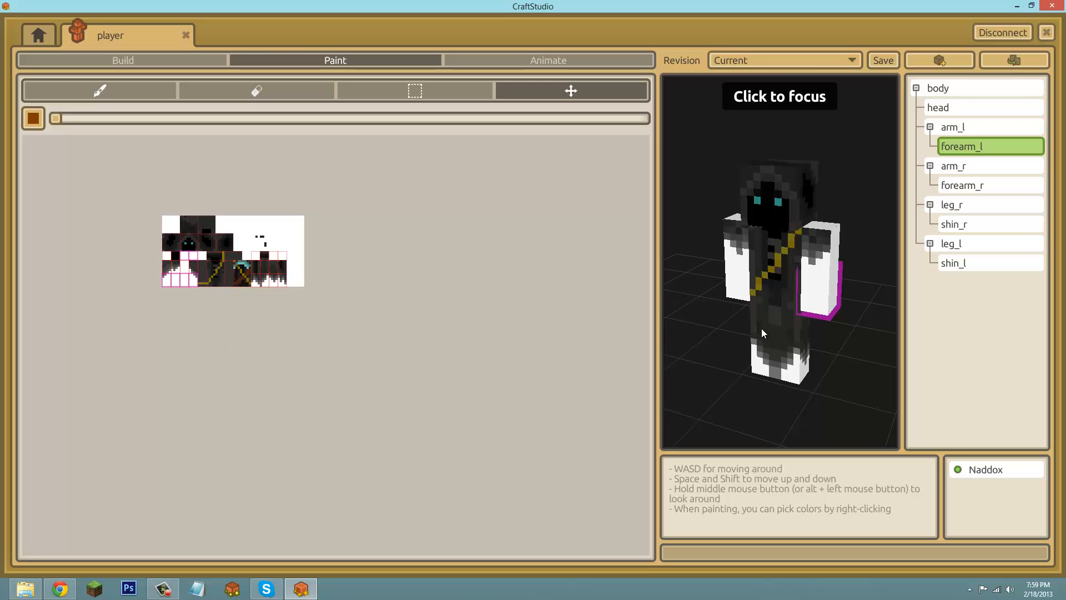
middle_click_drag(534, 296, 136, 243)
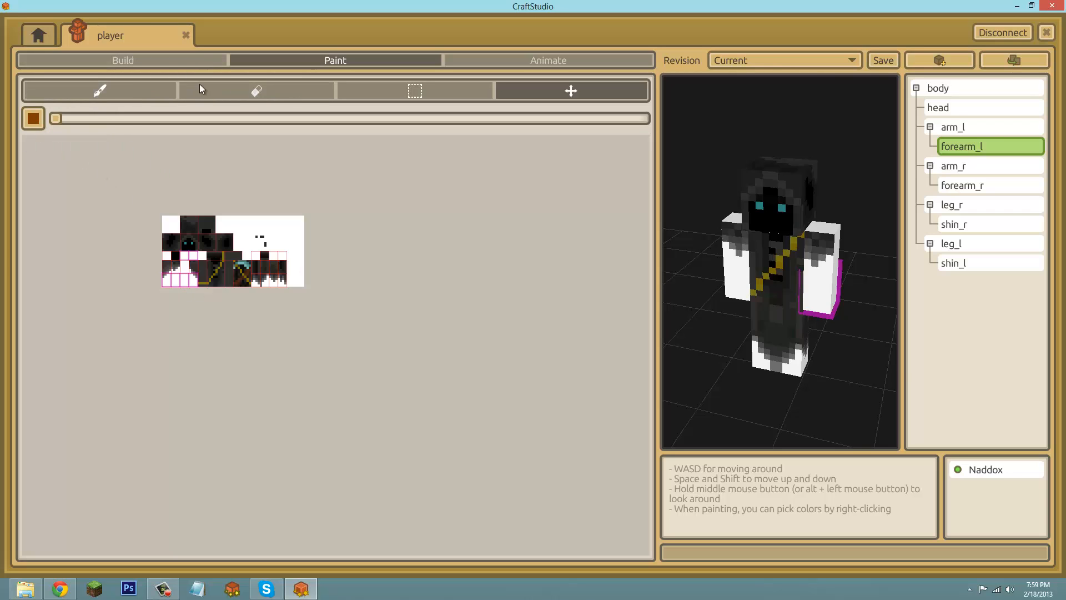
- Erase the unused white areas beside and above the head unwrap with an eraser enlarged to one head face
scroll(182, 242, "up", 2)
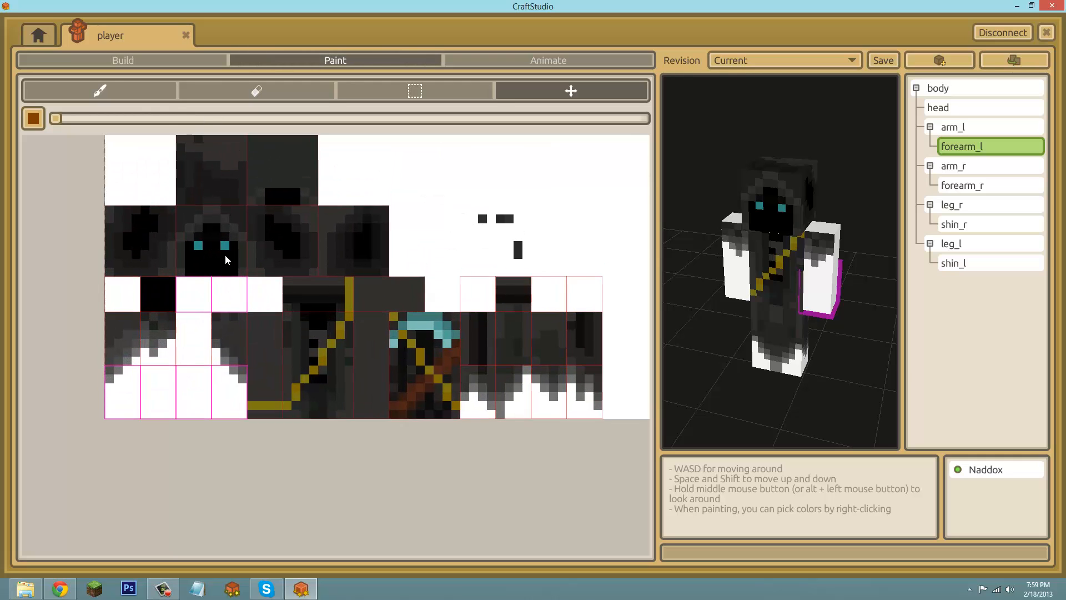
left_click_drag(56, 118, 194, 128)
left_click(261, 92)
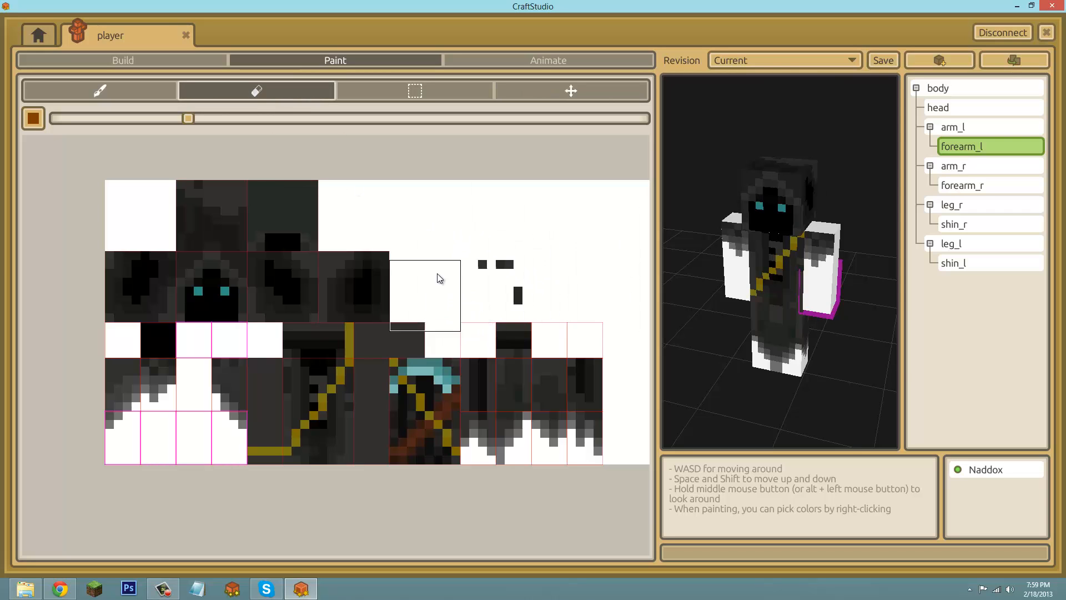
key("space")
mouse_move(811, 209)
middle_mouse_down()
mouse_move(532, 295)
mouse_move(811, 209)
middle_mouse_up()
key("d")
key("shift")
mouse_move(746, 288)
middle_mouse_down()
mouse_move(535, 295)
mouse_move(740, 285)
middle_mouse_up()
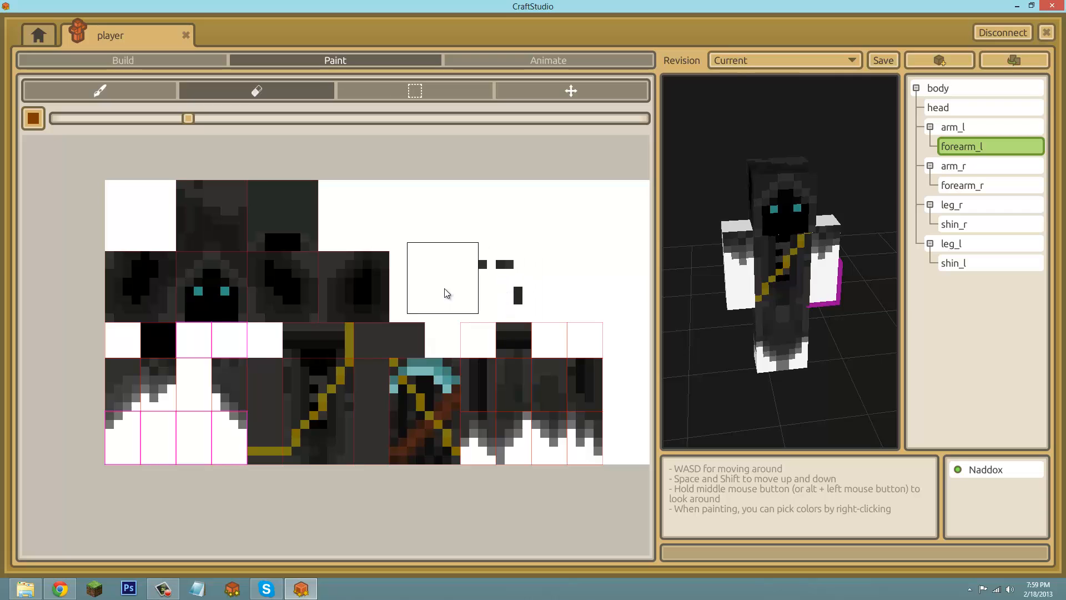
left_click(429, 294)
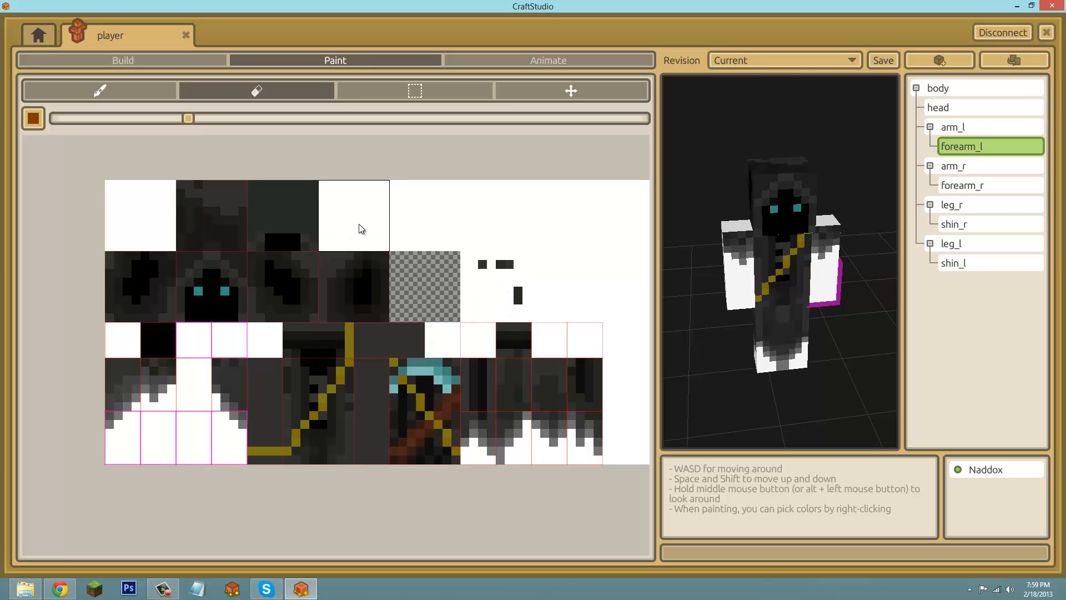
mouse_move(361, 228)
left_mouse_down()
mouse_move(417, 229)
mouse_move(432, 216)
left_mouse_up()
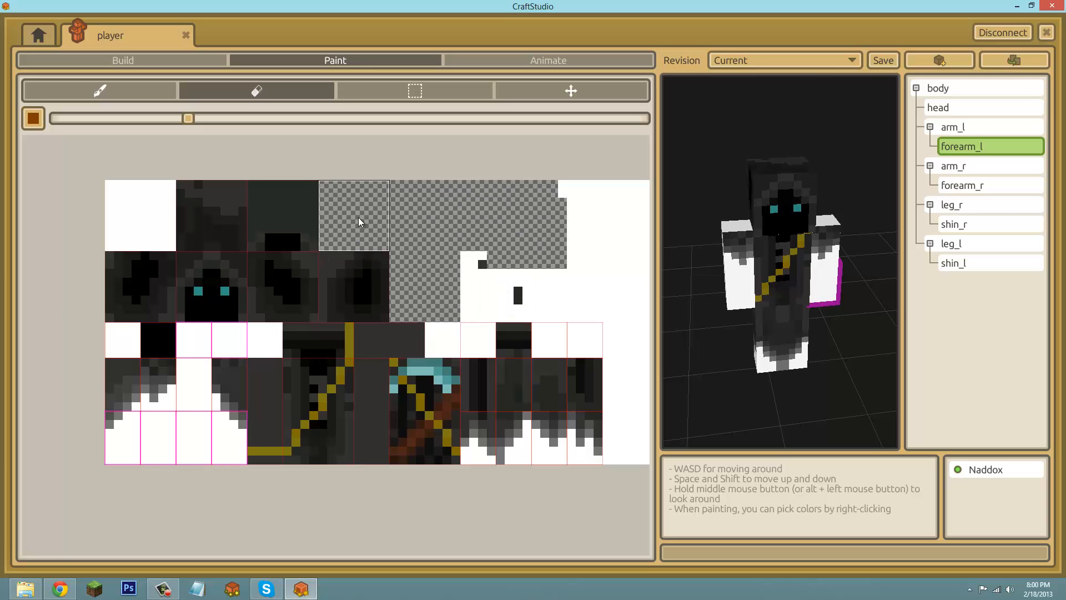
left_click_drag(606, 222, 647, 222)
middle_click_drag(647, 222, 526, 224)
mouse_move(372, 284)
left_mouse_down()
mouse_move(530, 289)
mouse_move(523, 436)
mouse_move(457, 334)
mouse_move(402, 348)
left_mouse_up()
mouse_move(402, 348)
middle_mouse_down()
mouse_move(541, 328)
mouse_move(610, 358)
middle_mouse_up()
- Erase most of the white from the arm and leg unwraps with the eraser reduced to one limb face's width
mouse_move(187, 119)
left_mouse_down()
mouse_move(90, 118)
mouse_move(112, 118)
left_mouse_up()
mouse_move(219, 360)
left_mouse_down()
mouse_move(357, 352)
mouse_move(283, 442)
mouse_move(210, 475)
mouse_move(316, 471)
mouse_move(304, 440)
mouse_move(278, 431)
mouse_move(237, 451)
mouse_move(216, 447)
left_mouse_up()
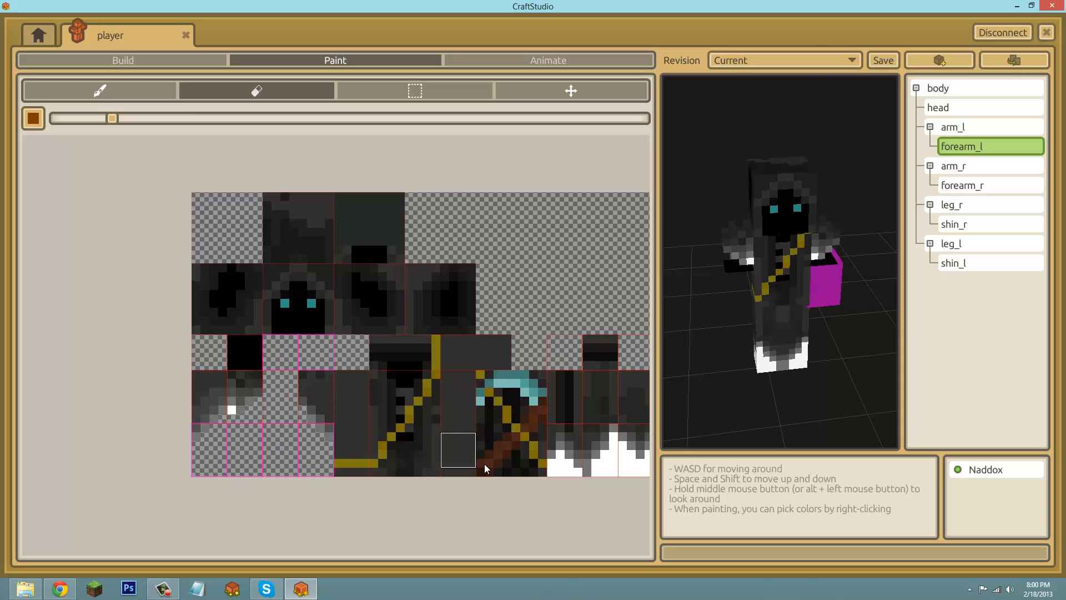
left_click(565, 482)
middle_click_drag(573, 423, 366, 399)
mouse_move(397, 442)
left_mouse_down()
mouse_move(415, 455)
mouse_move(467, 459)
left_mouse_up()
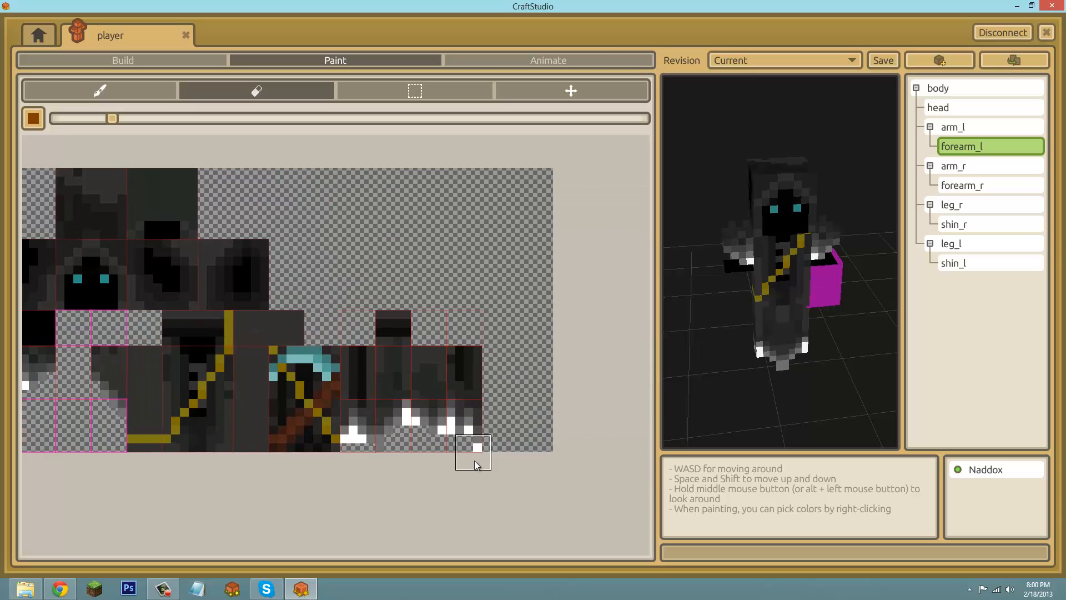
- Erase the leftover white pixels at the ragged edges of the leg and arm textures with the smallest eraser
left_click_drag(111, 118, 55, 119)
left_click_drag(411, 423, 445, 439)
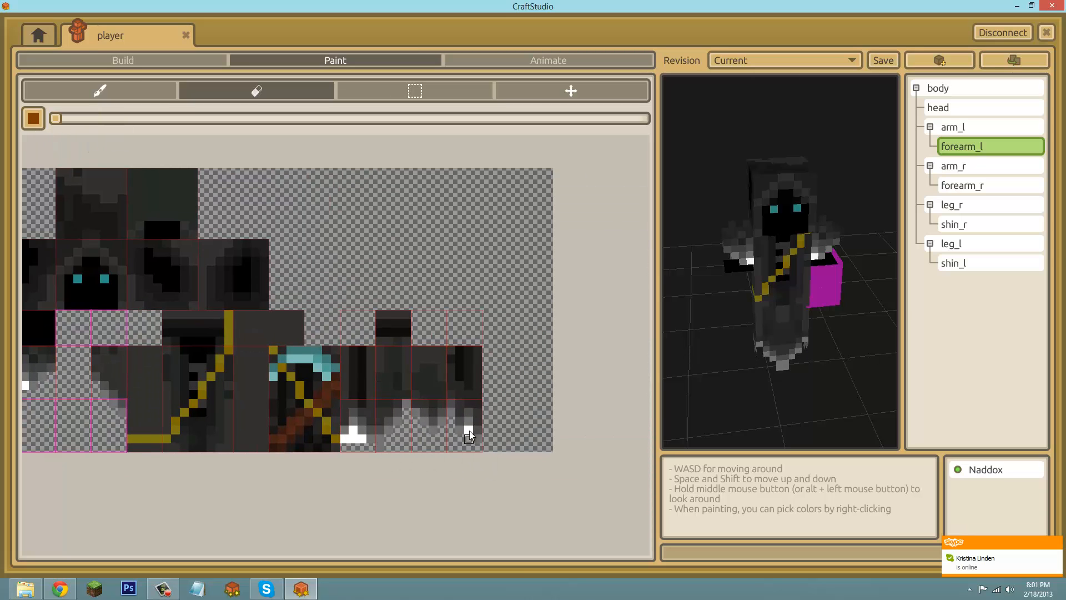
middle_click_drag(26, 385, 170, 379)
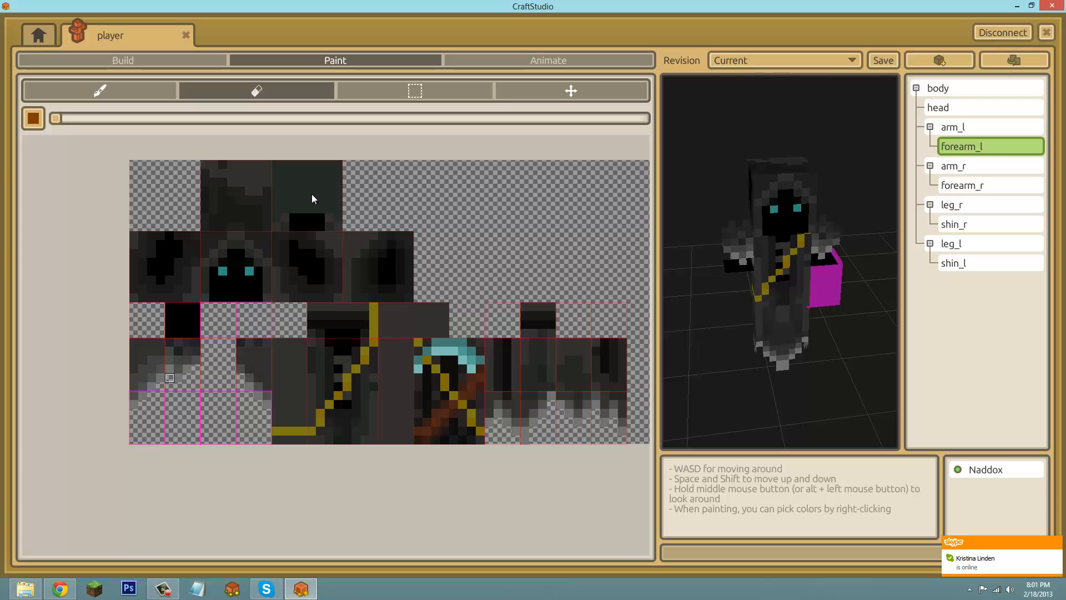
- Move the black square above the arm texture one cell left, into the first cell of the arm unwrap
left_click(413, 99)
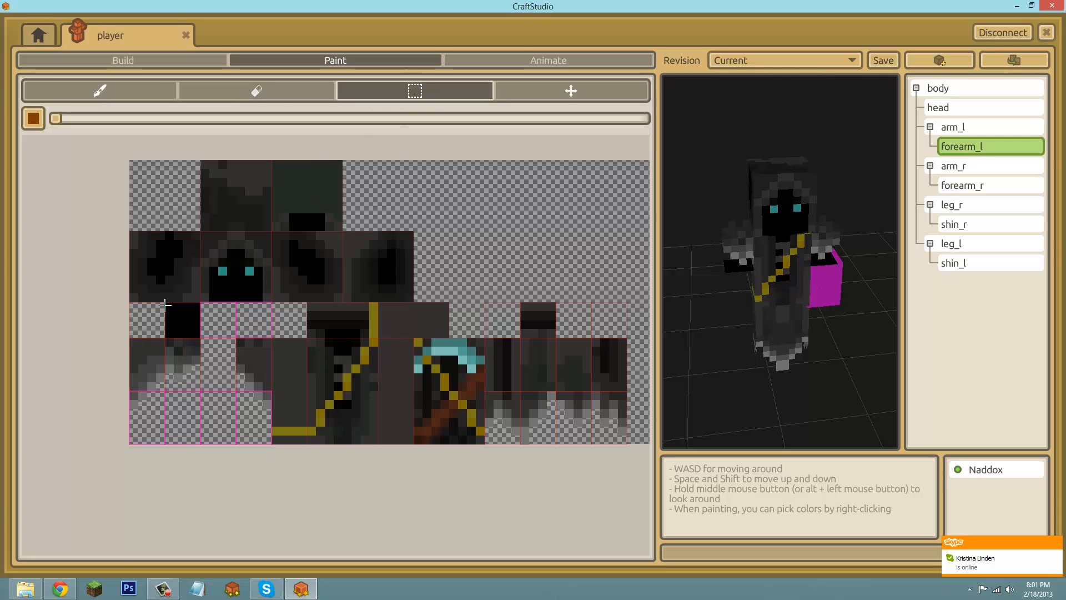
left_click_drag(165, 304, 196, 335)
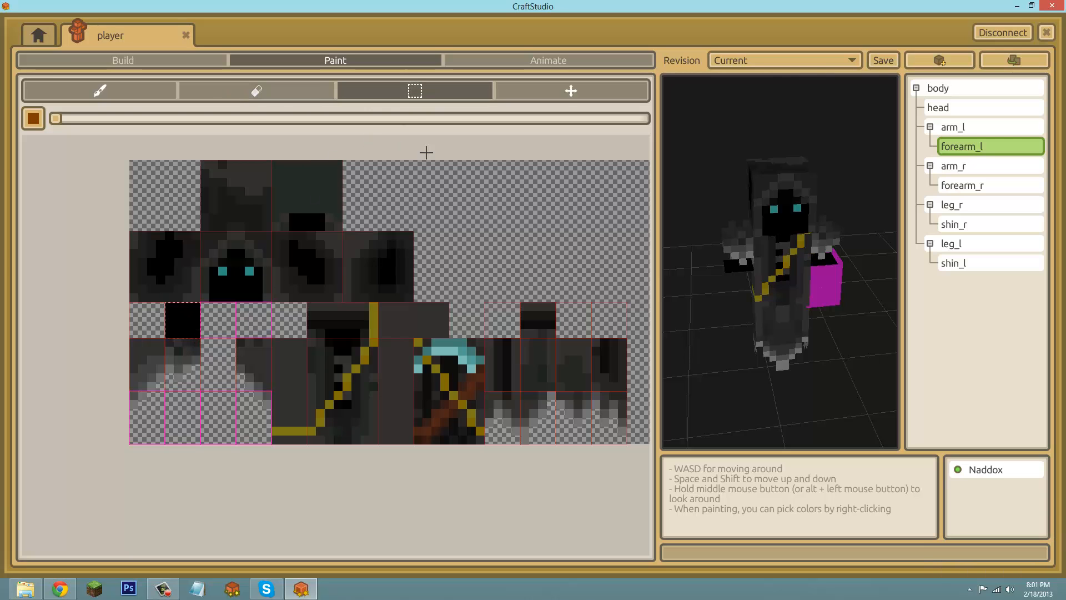
left_click(533, 85)
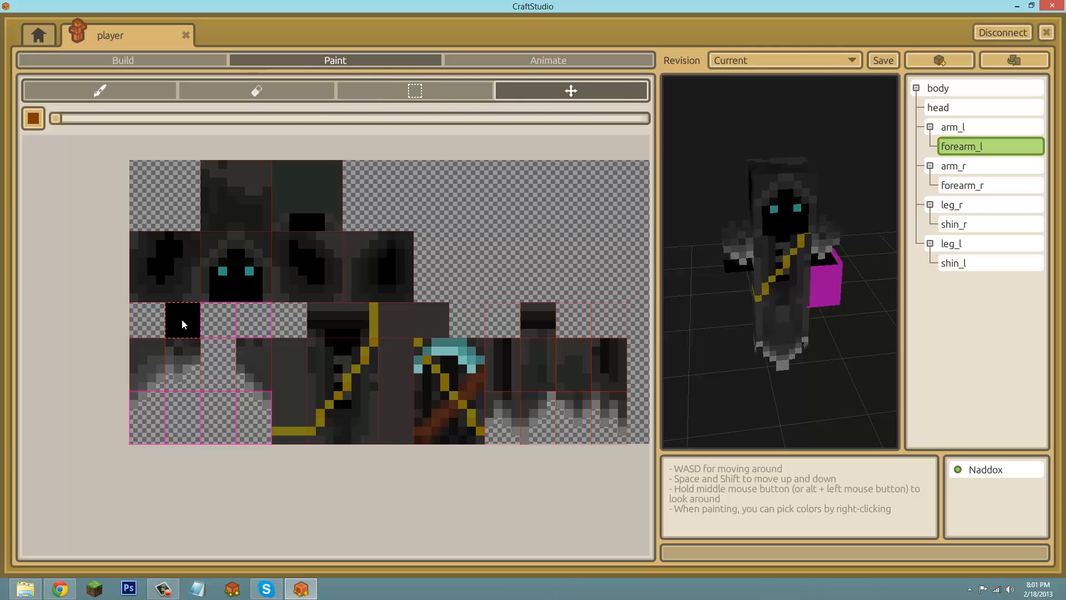
left_click_drag(184, 324, 141, 317)
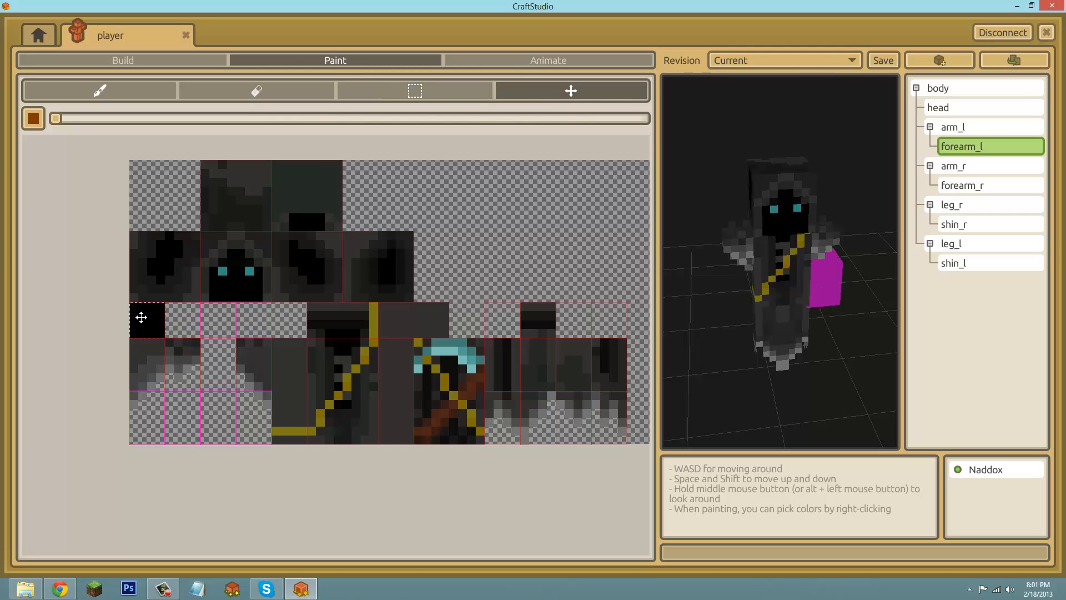
- Move the dark square above the leg texture one cell left, into the first cell of the leg unwrap
left_click(412, 90)
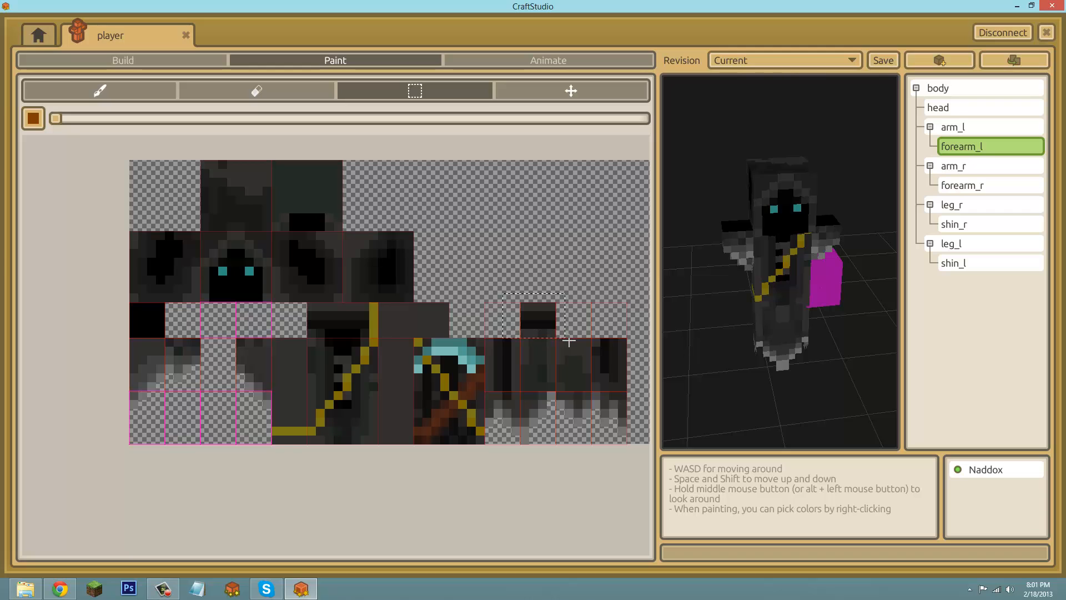
left_click(541, 96)
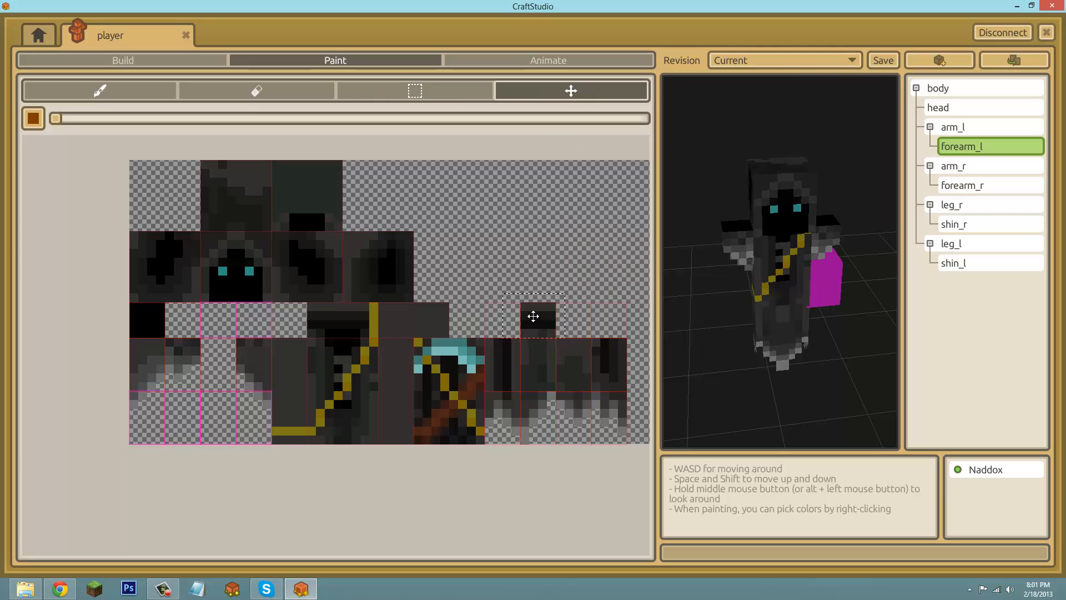
left_click_drag(534, 316, 509, 317)
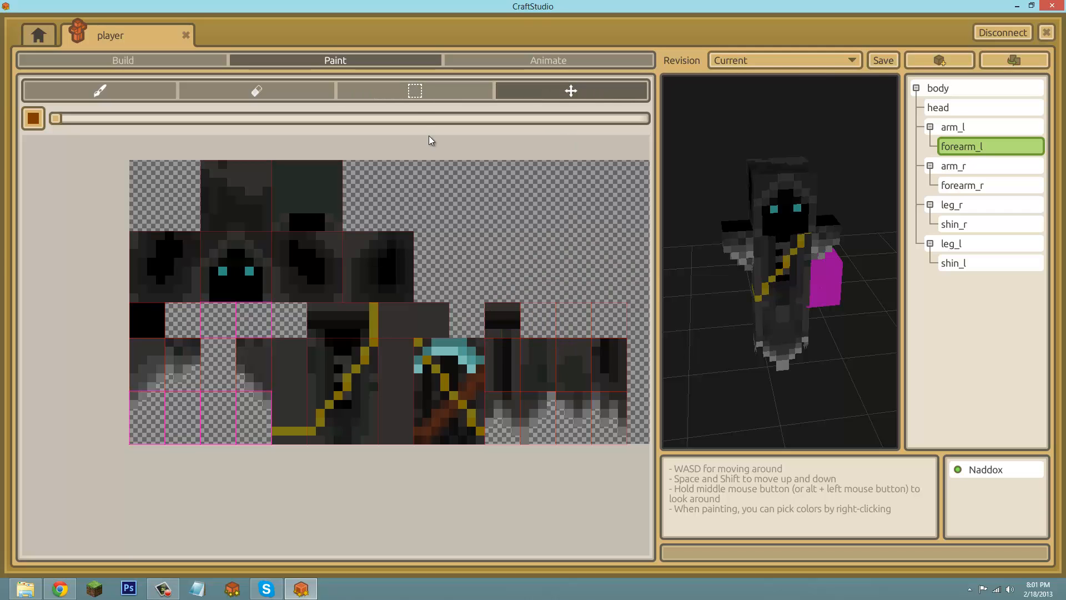
- Copy the dark leg square and paste it into the third cell of the leg unwrap's upper row
left_click(416, 91)
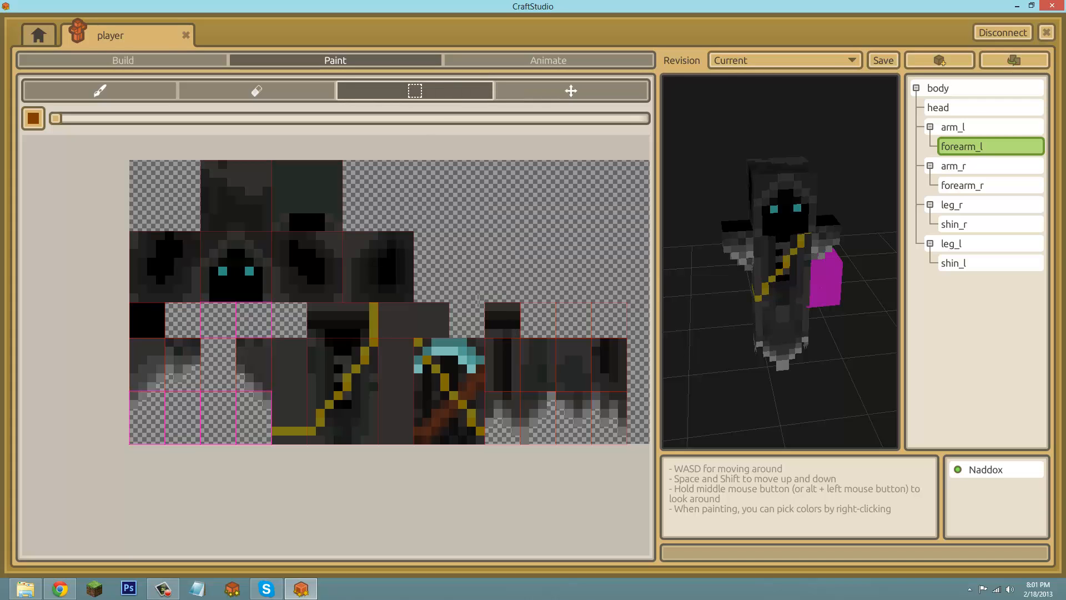
left_click_drag(487, 296, 510, 318)
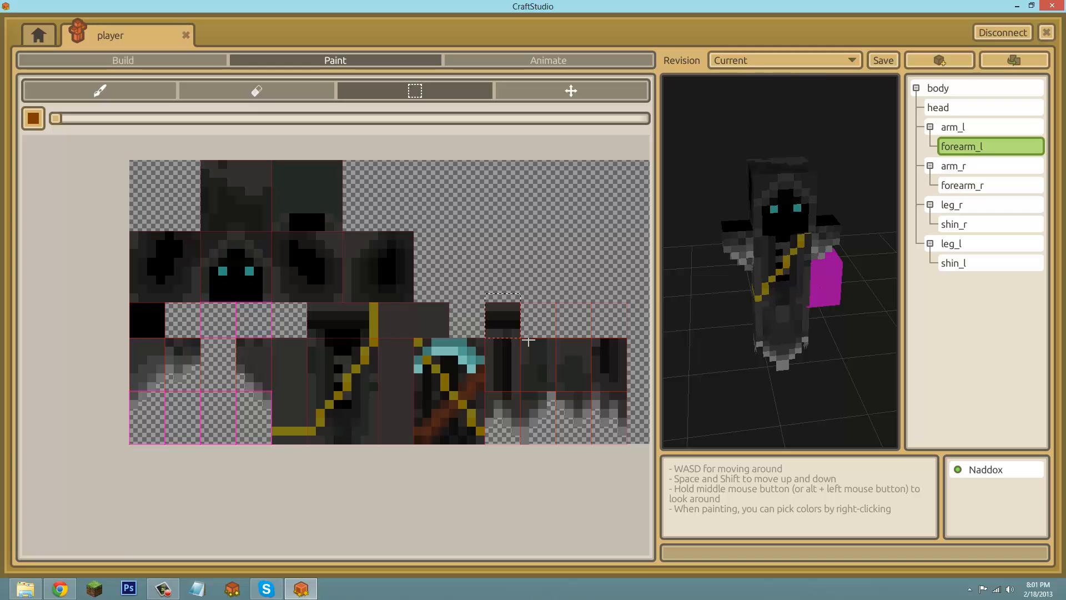
key("ctrl+v")
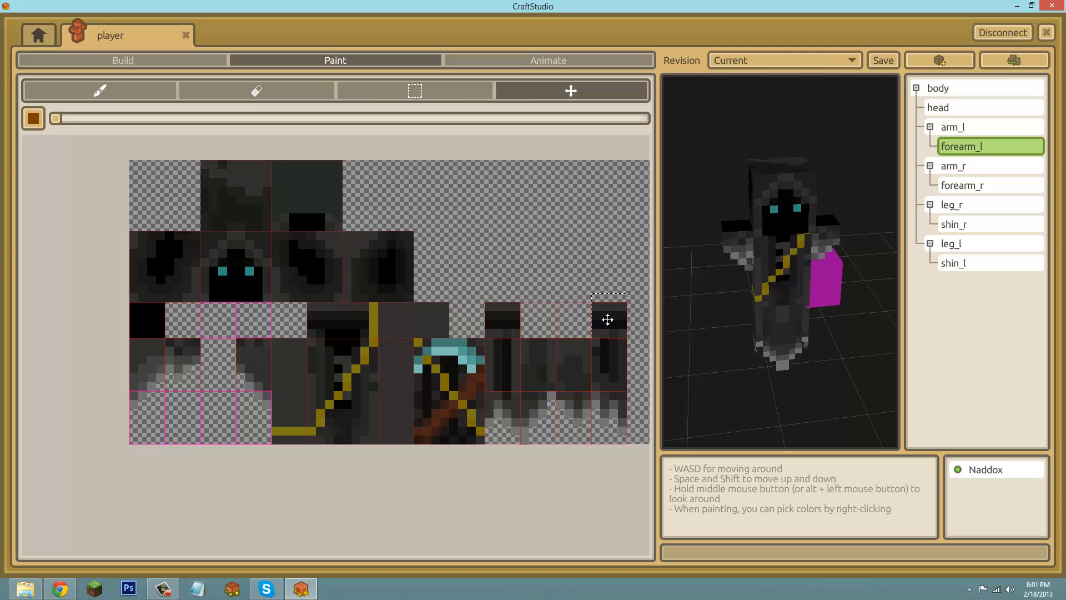
left_click_drag(607, 319, 570, 317)
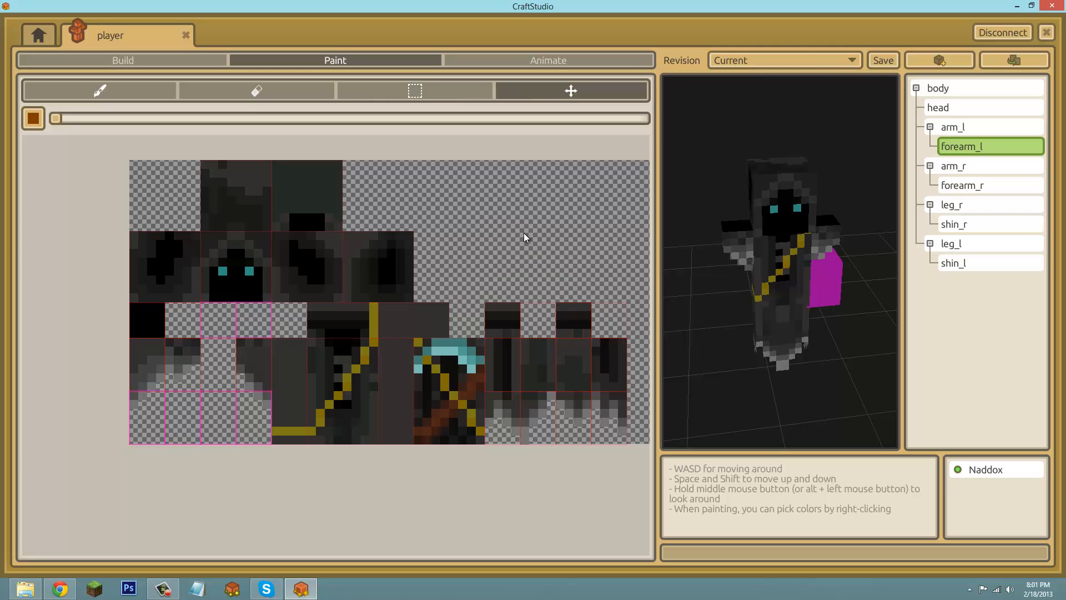
- Examine the textured model from the front and back, including the forearm_r block
key("d")
middle_click_drag(791, 313, 794, 364)
left_click(842, 372)
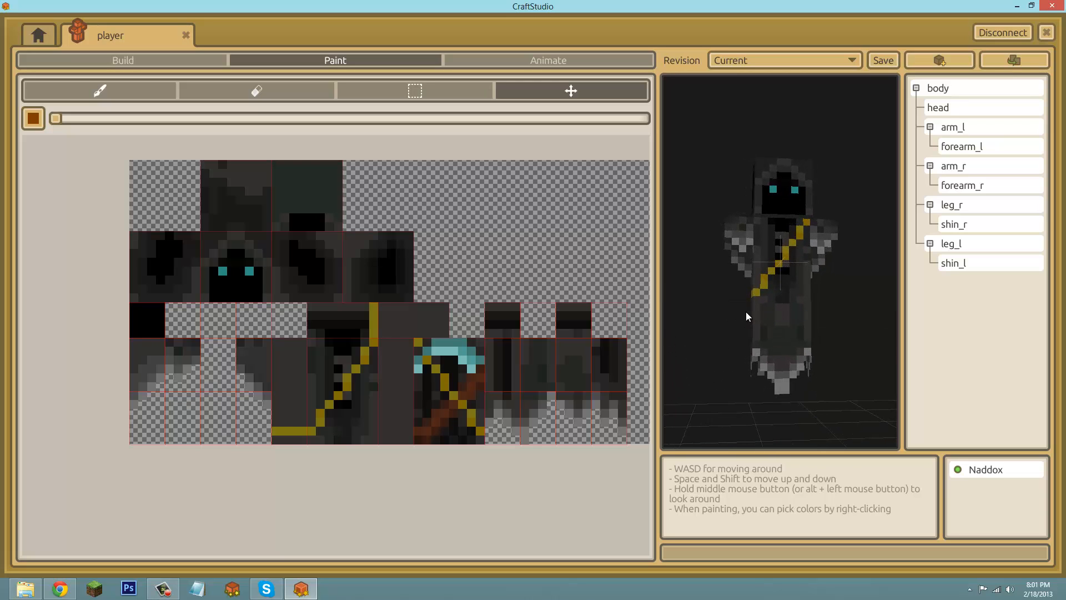
left_click(956, 185)
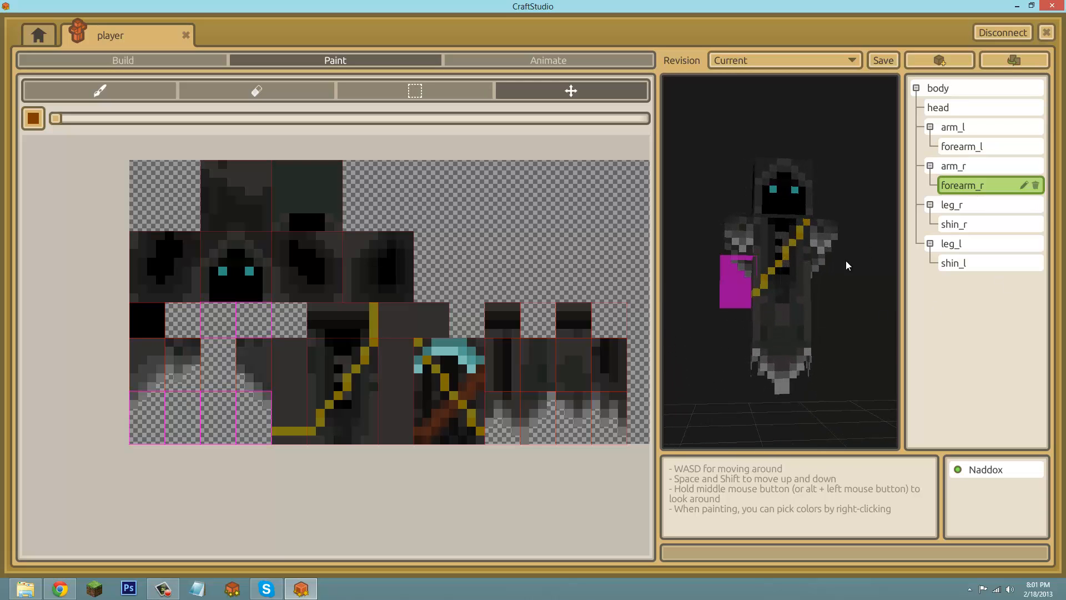
middle_click_drag(734, 294, 535, 300)
left_click(837, 149)
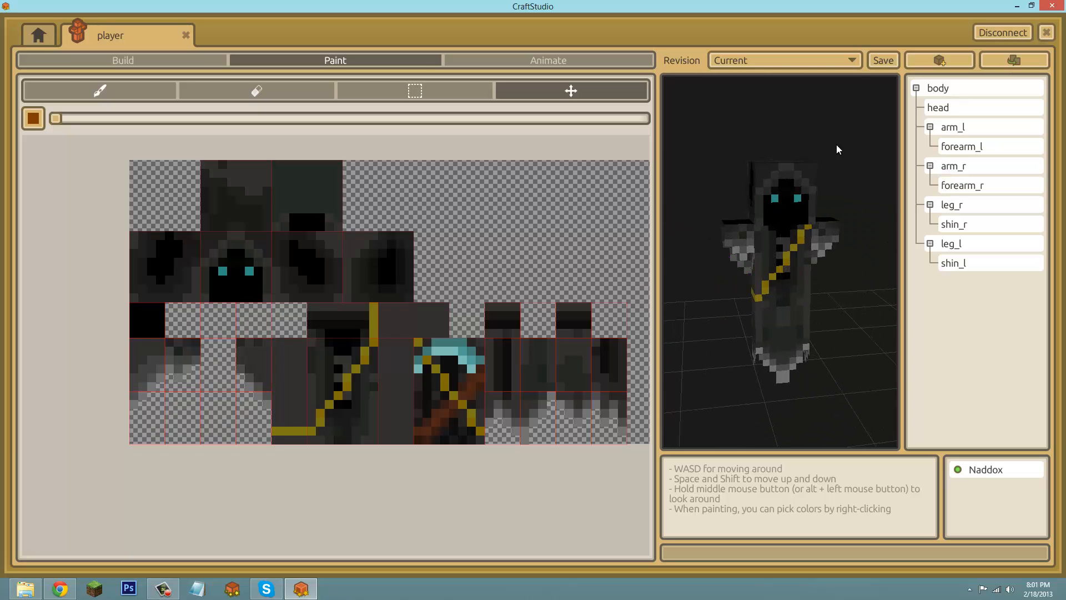
middle_click_drag(782, 333, 806, 236)
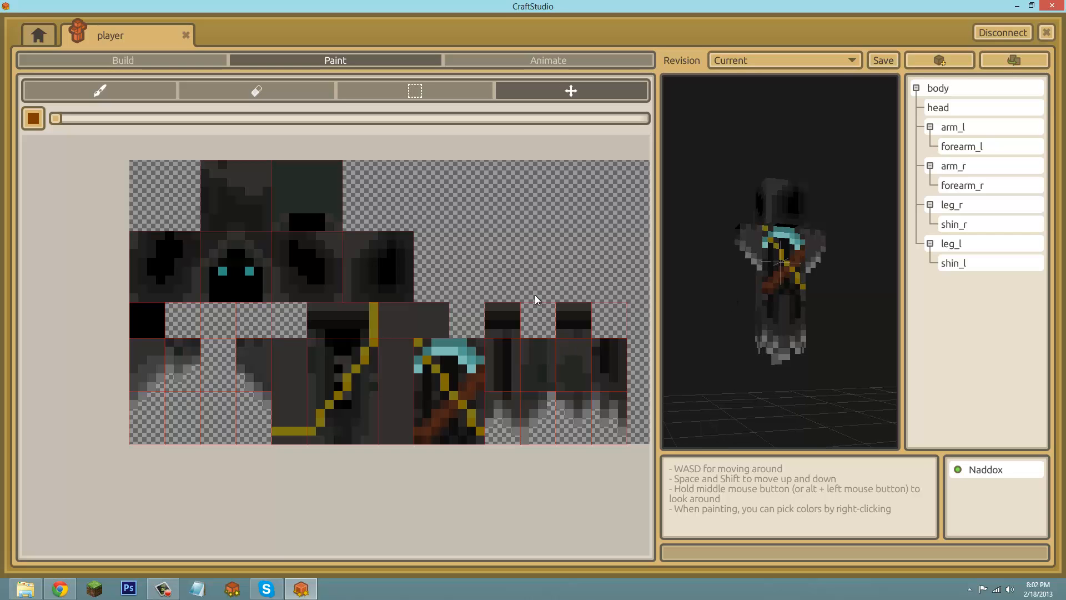
- Select the leg, shin and arm blocks on the model in turn to compare their texture regions
middle_click_drag(536, 300, 732, 300)
left_click(769, 331)
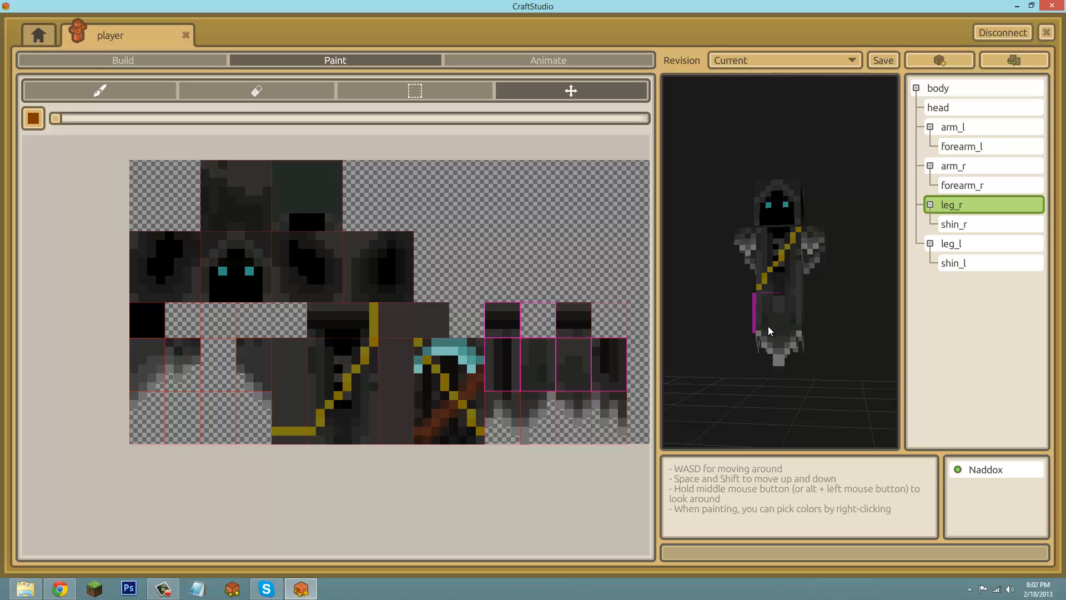
left_click(802, 321)
left_click(787, 319)
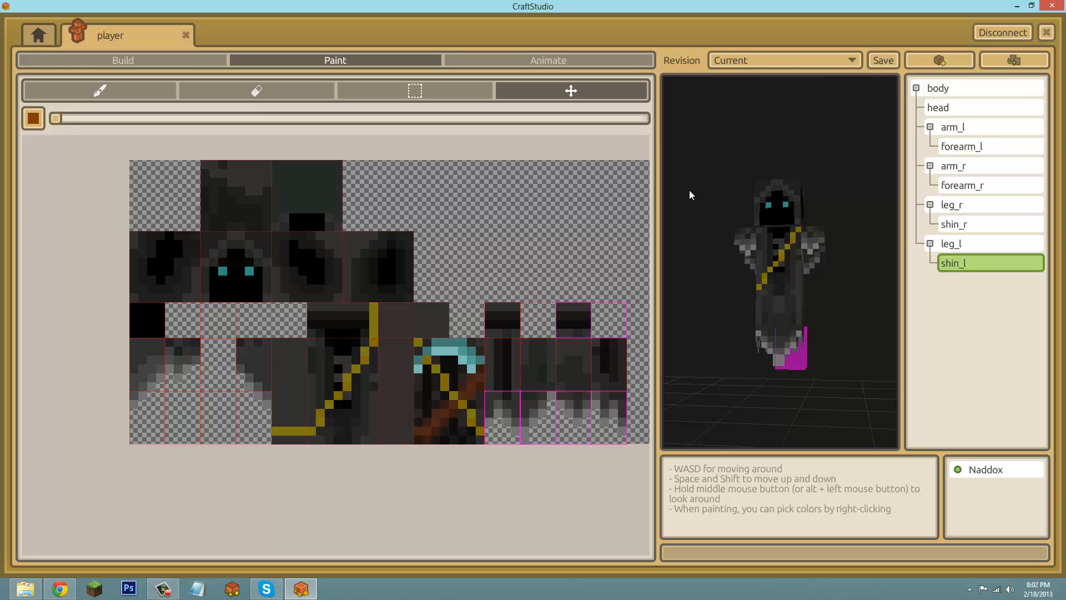
left_click(747, 247)
left_click(812, 247)
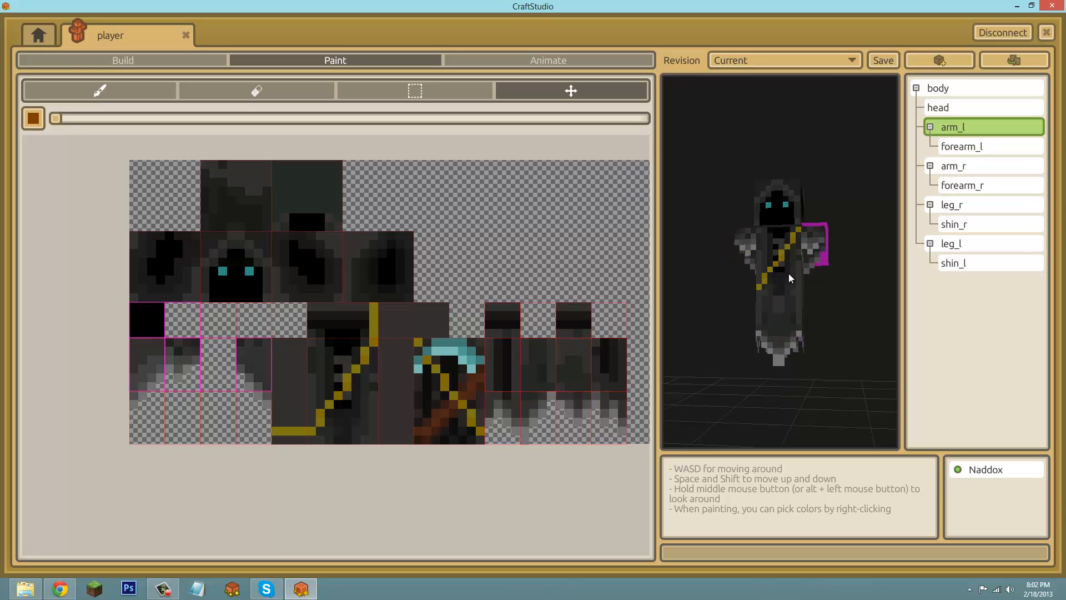
- Inspect the arm_r block and the rest of the character from the side, back and front
middle_click_drag(756, 257, 535, 300)
left_click(780, 241)
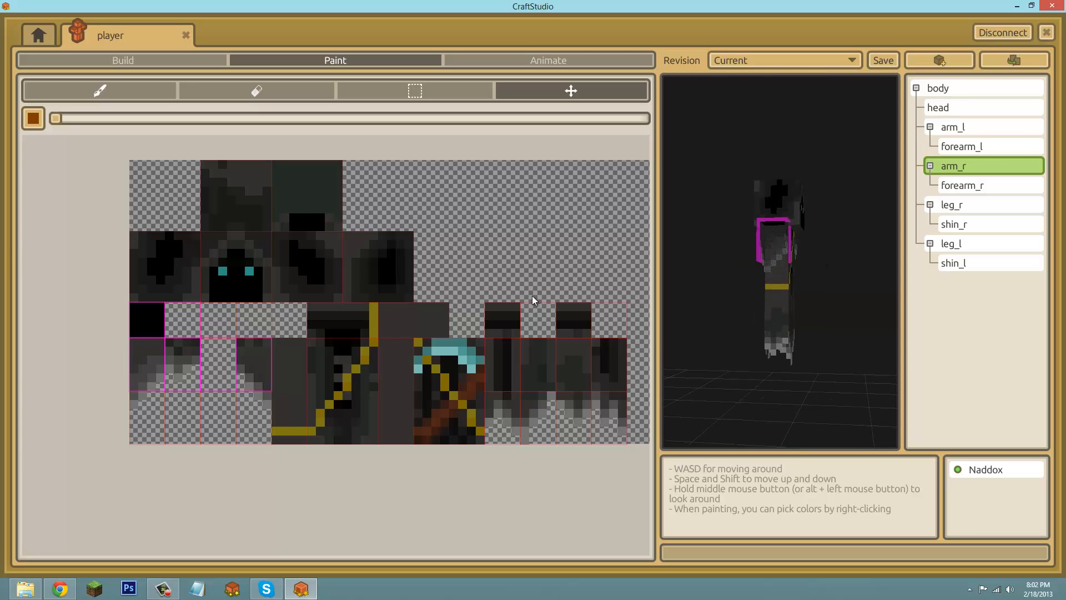
middle_click_drag(534, 299, 536, 300)
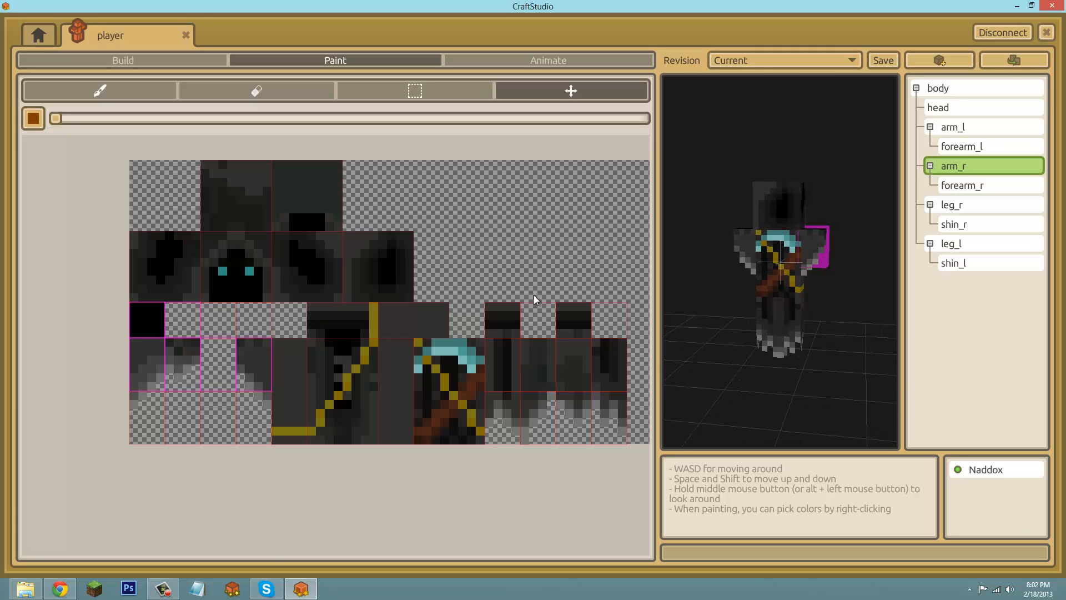
middle_click_drag(810, 265, 829, 240)
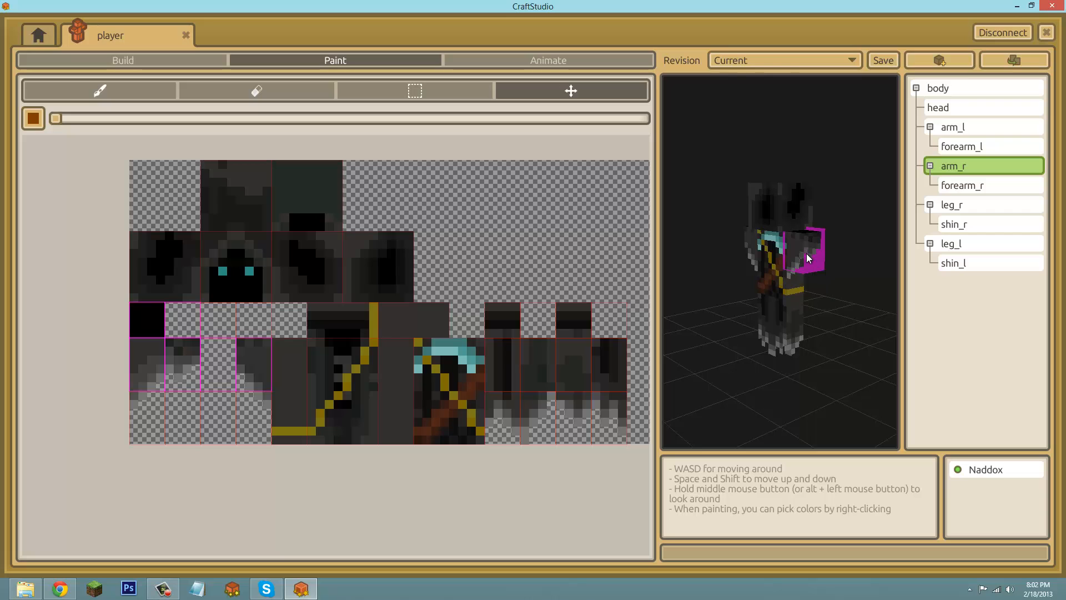
middle_click_drag(777, 278, 745, 247)
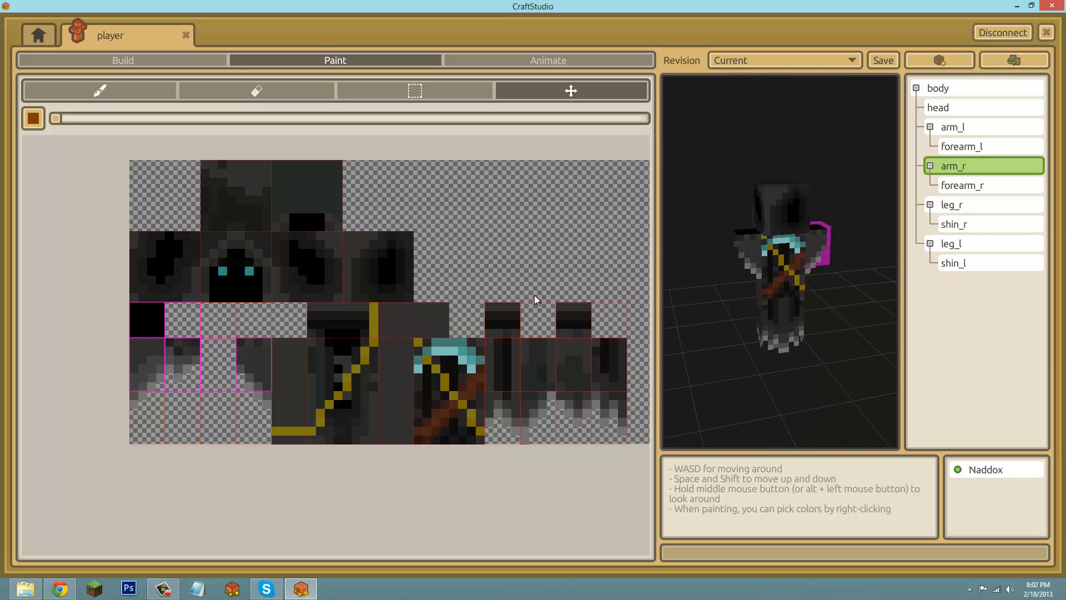
middle_click_drag(535, 299, 533, 300)
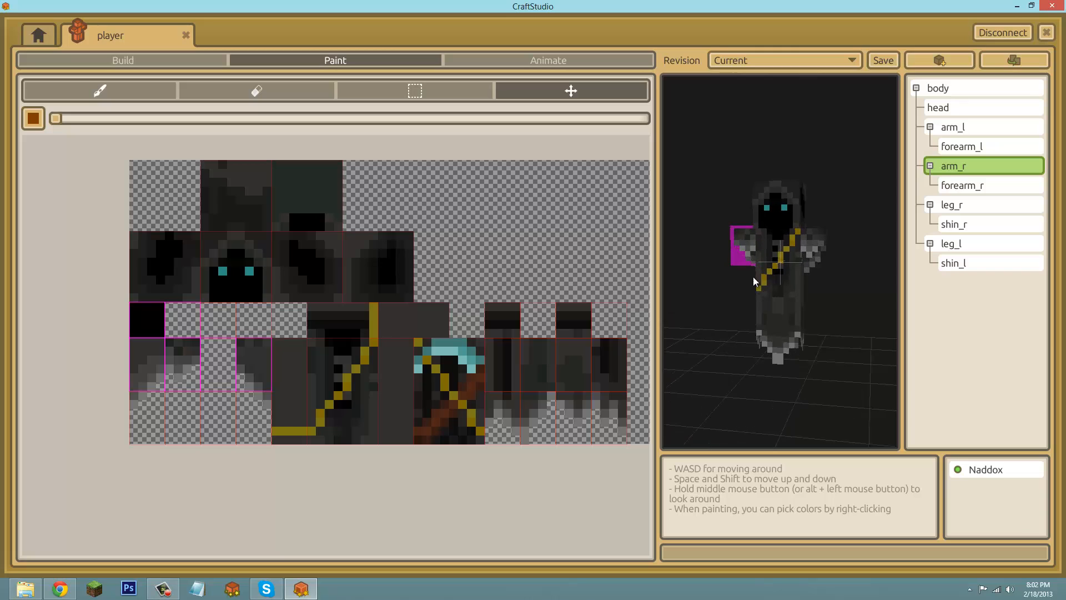
- Set the X stretch of the arm_r and forearm_r blocks to 1 in build mode
left_click(126, 61)
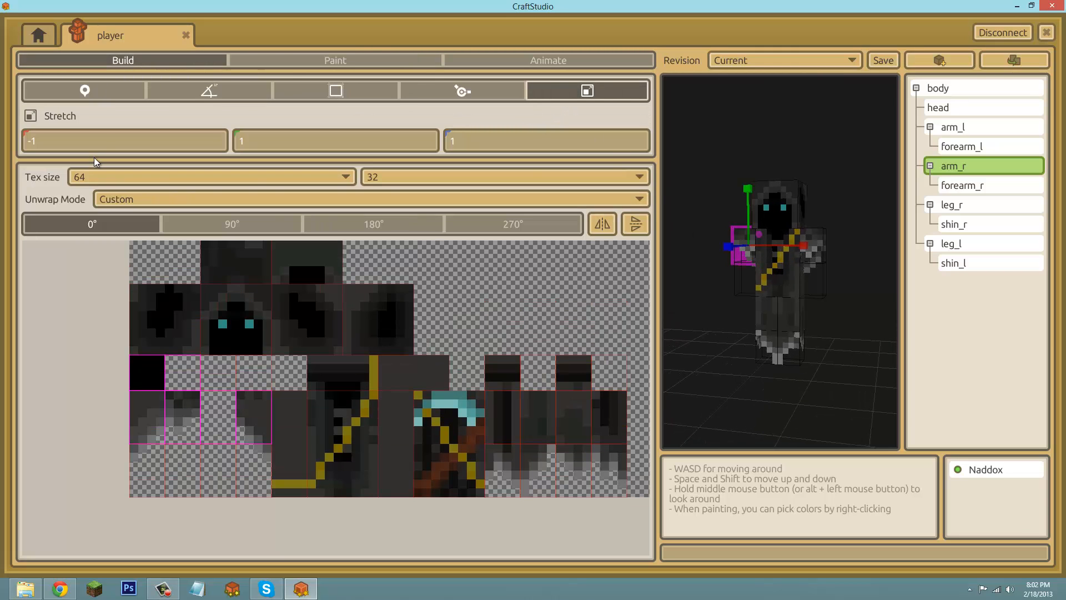
left_click(106, 142)
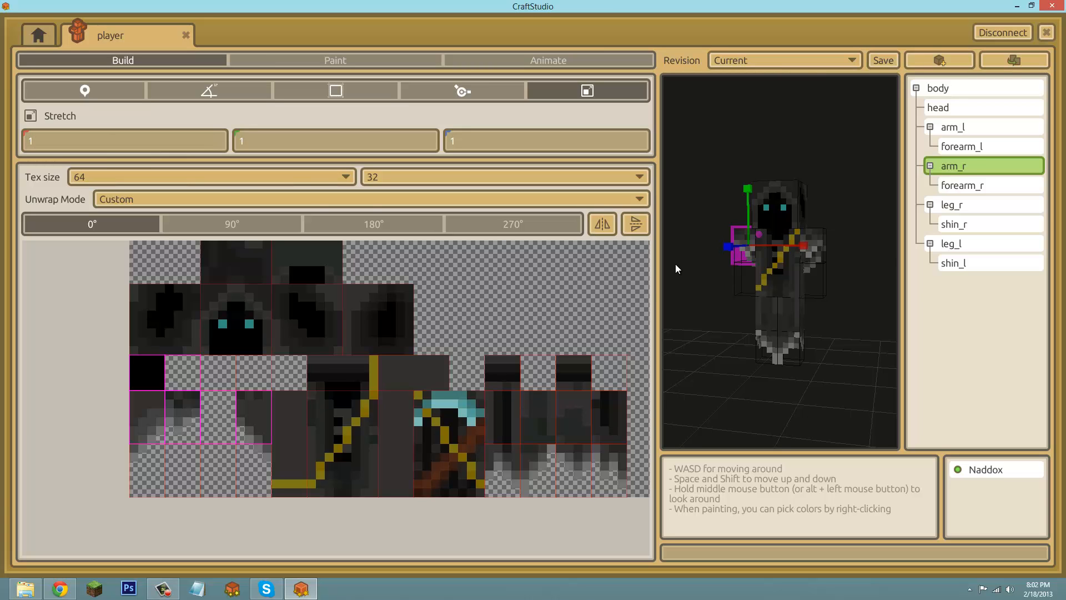
left_click(734, 275)
left_click(741, 268)
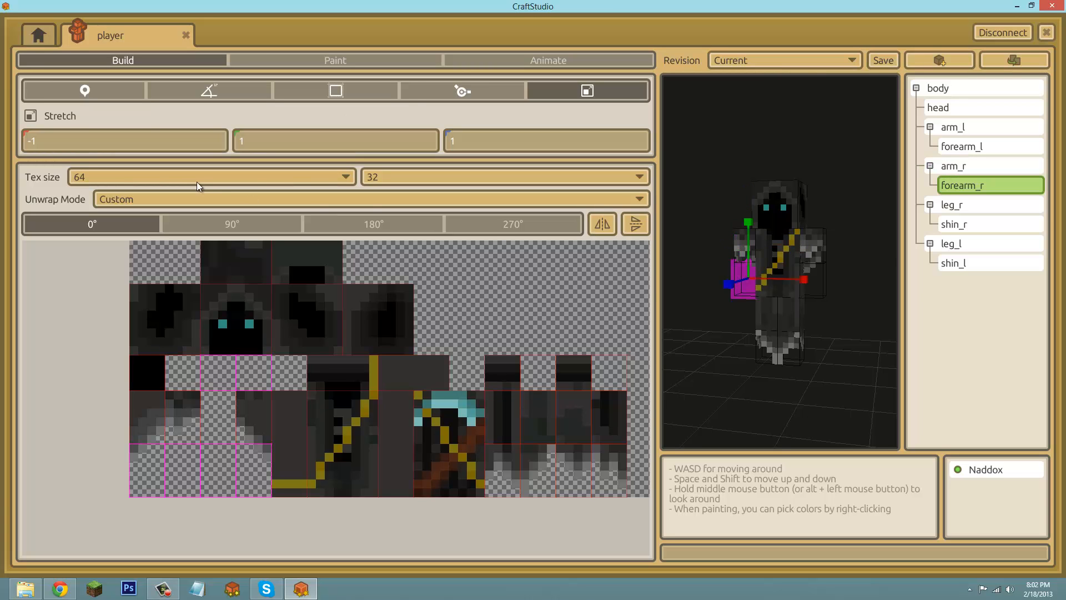
left_click(98, 137)
type("1")
- Set the X stretch of the arm_l and forearm_l blocks to -1
left_click(816, 244)
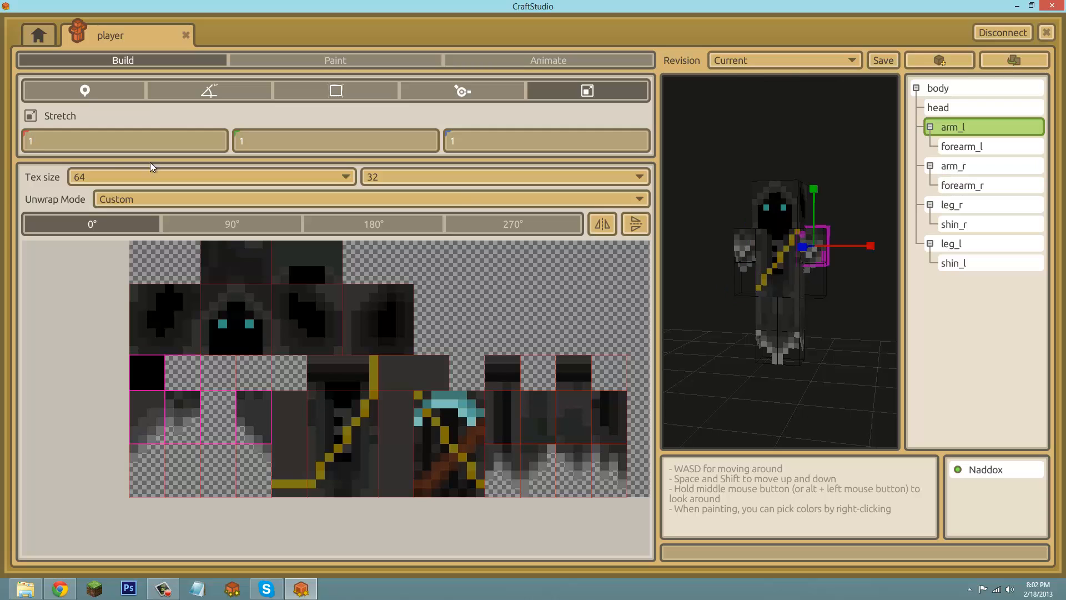
left_click(46, 137)
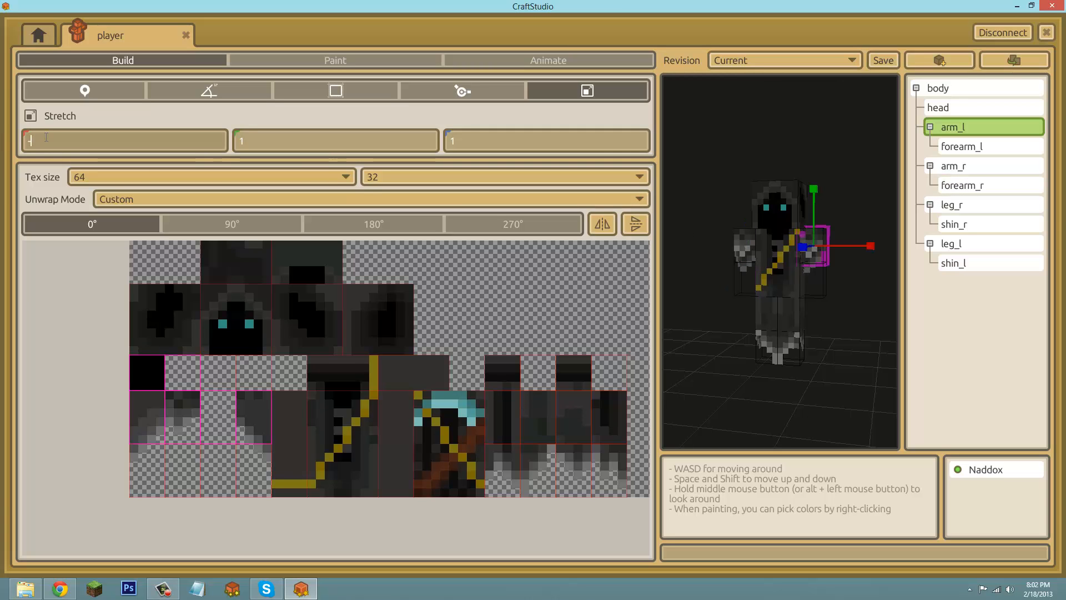
left_click(810, 279)
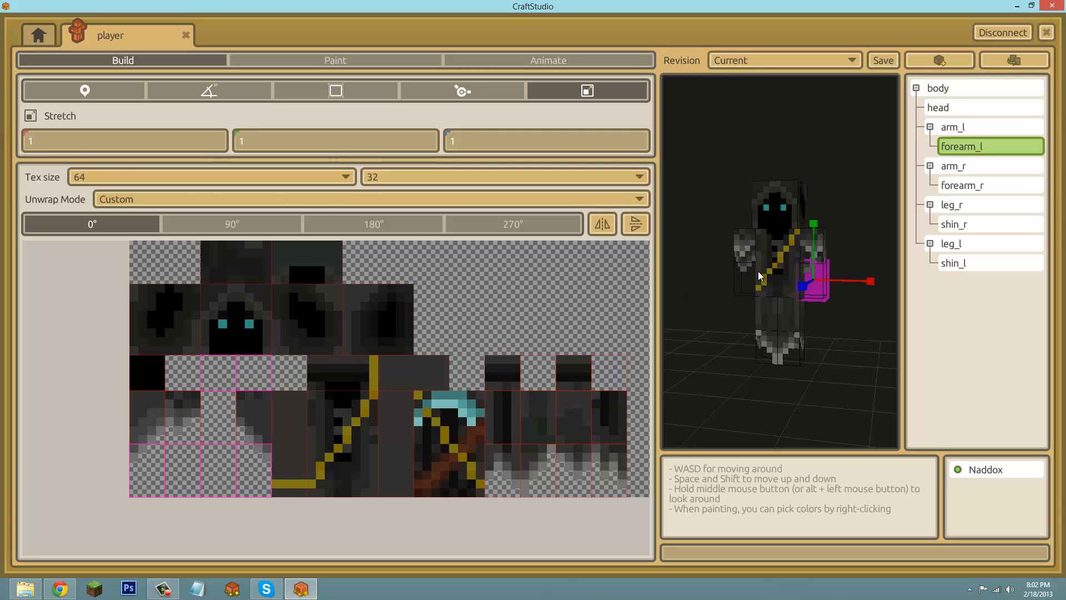
left_click(67, 147)
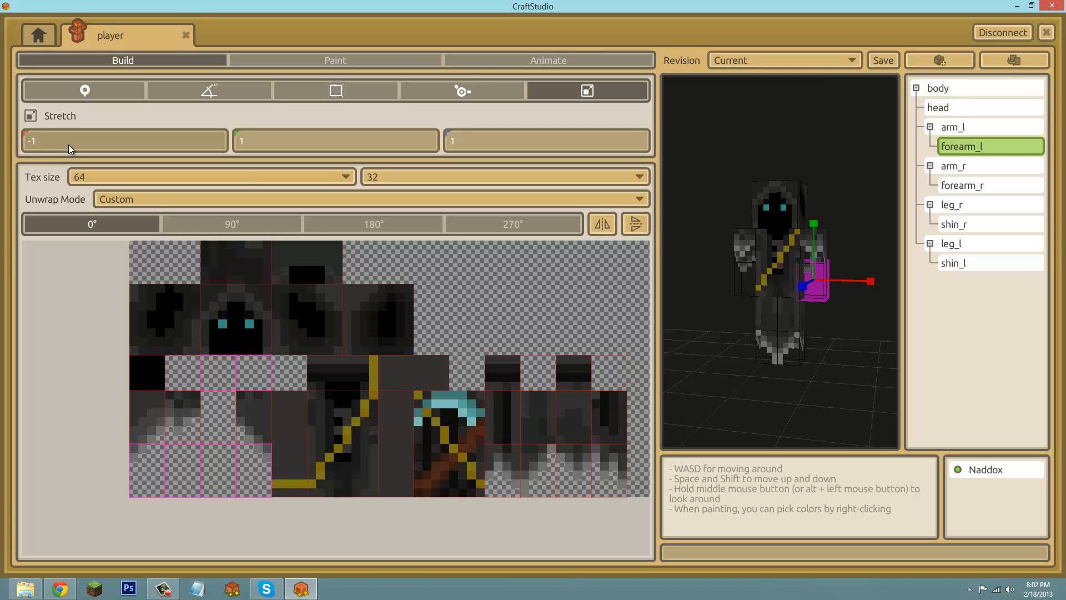
- Set the X stretch of the shin_l and leg_l blocks to -1
left_click(794, 353)
left_click(107, 147)
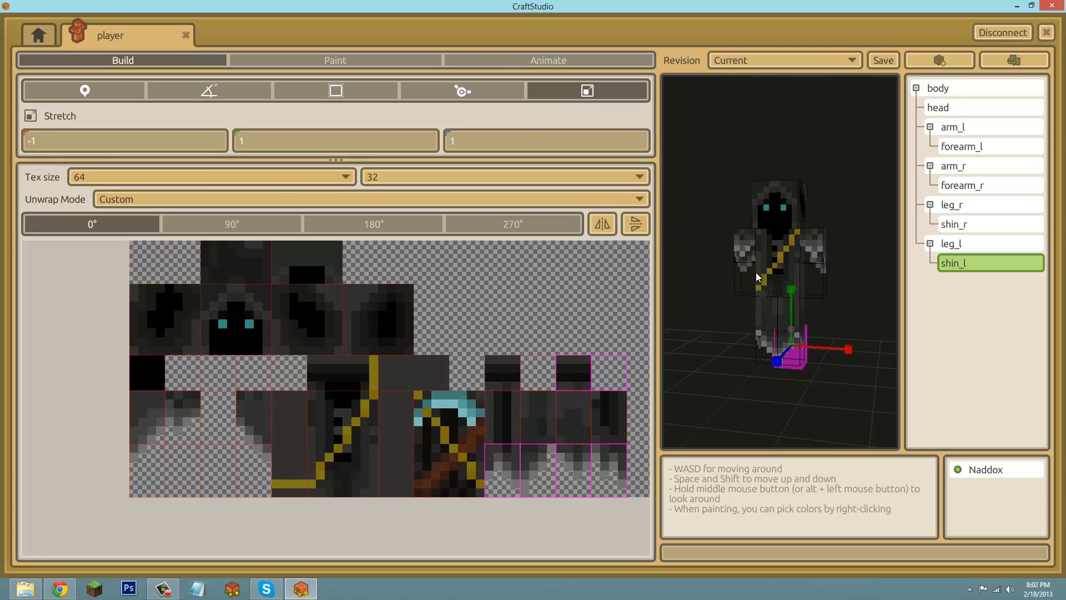
left_click(792, 314)
left_click(50, 142)
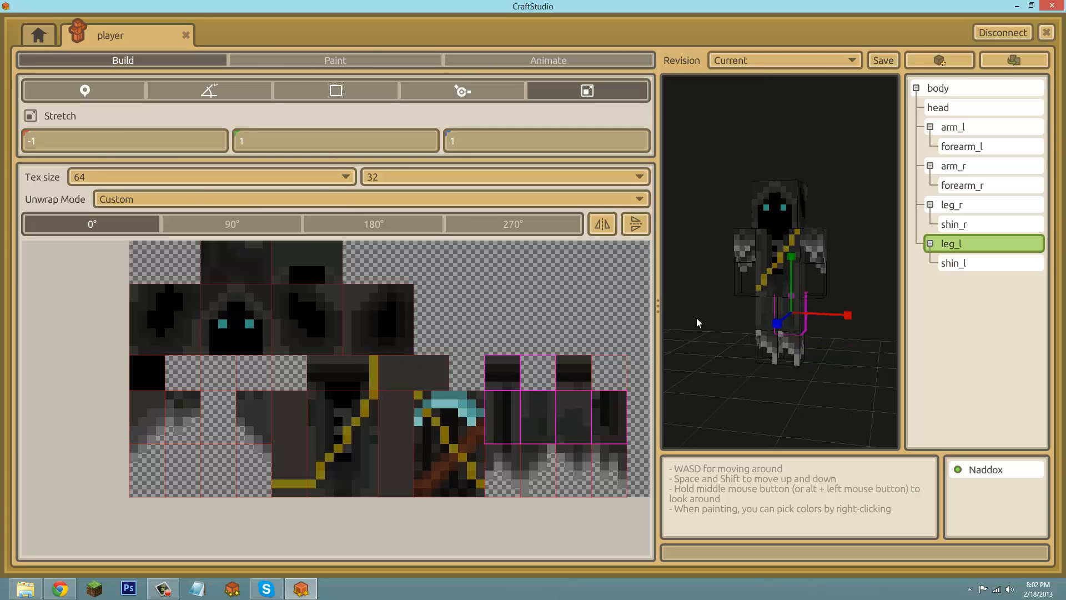
- Set the X stretch of the leg_r and shin_r blocks to 1 and deselect the block
left_click(759, 317)
left_click(108, 133)
type("1")
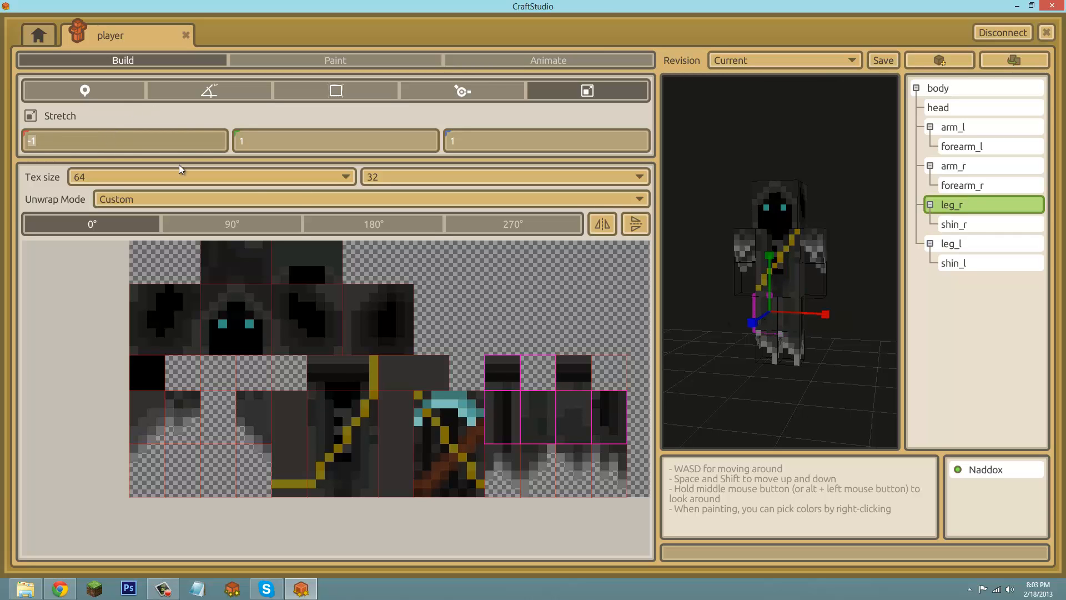
key("Return")
left_click(768, 362)
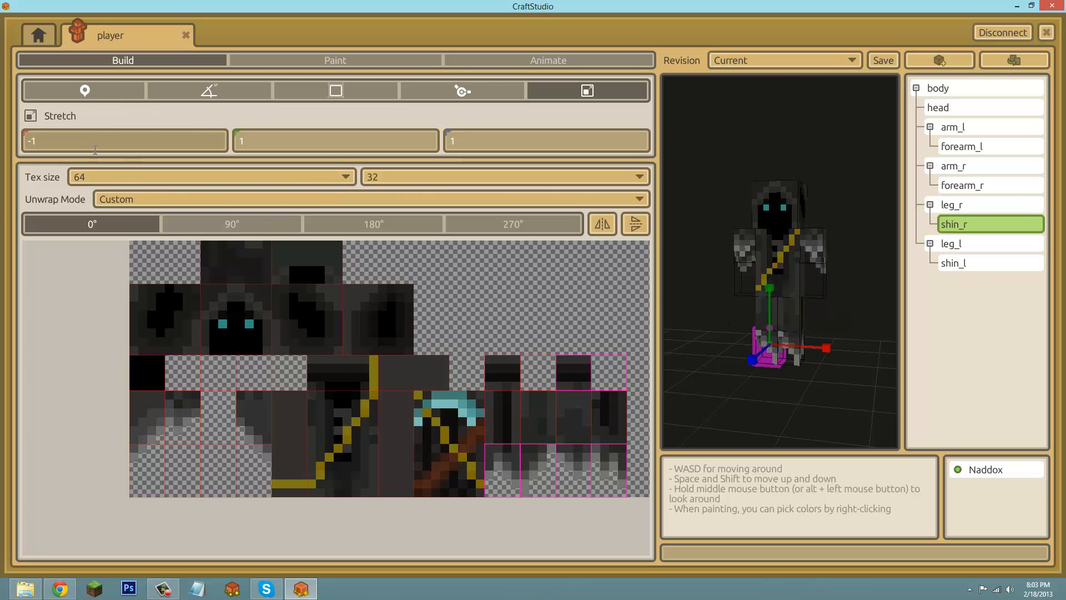
left_click(61, 308)
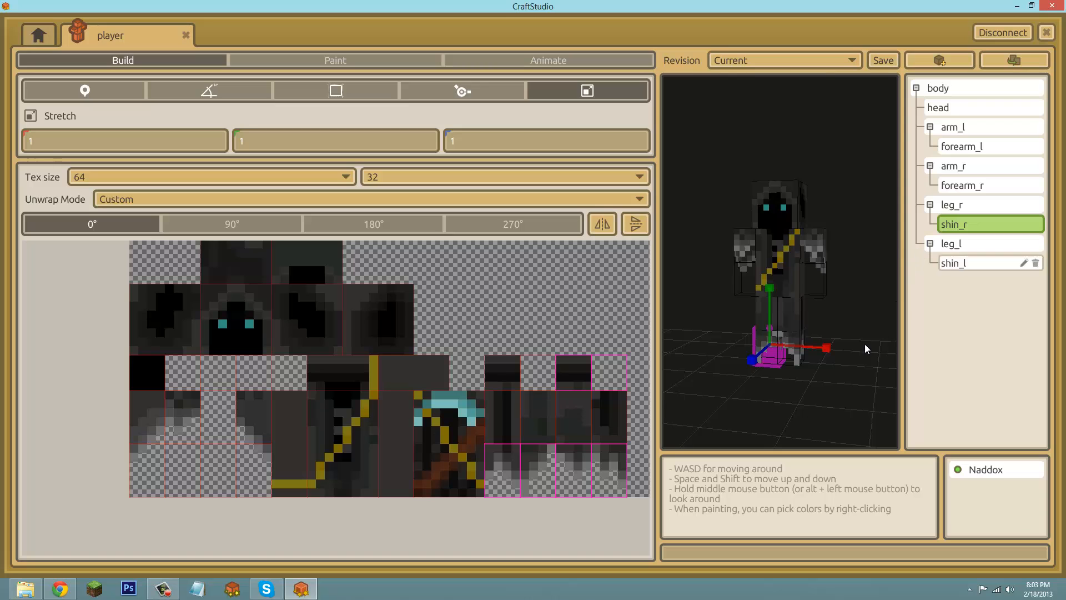
left_click(811, 382)
- Set the arm_r block's height to 12 so it covers the full arm length
middle_click_drag(728, 281, 812, 279)
middle_click_drag(533, 295, 722, 246)
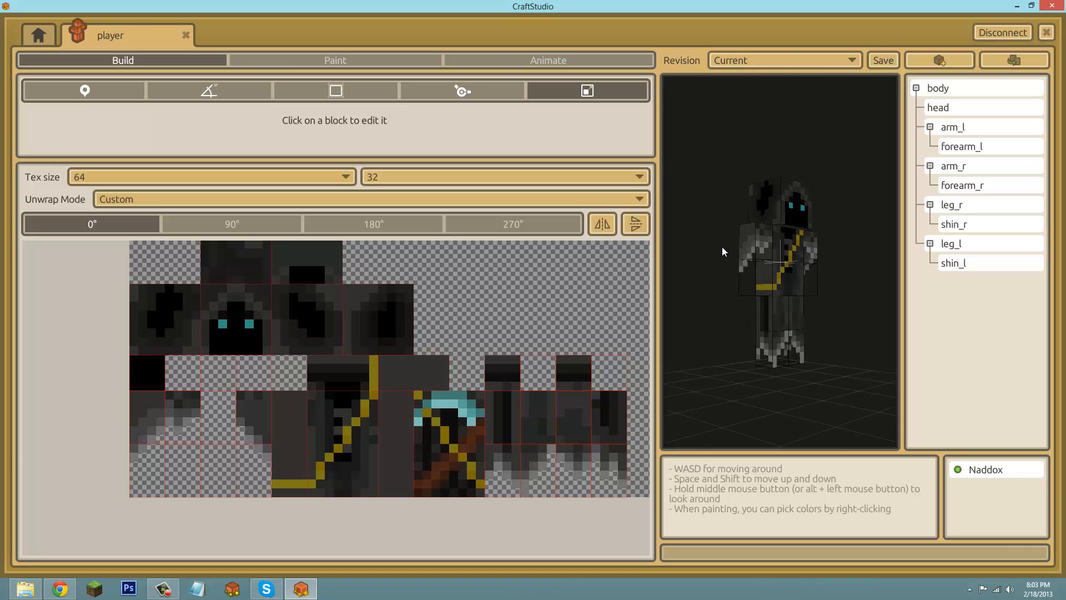
left_click(760, 249)
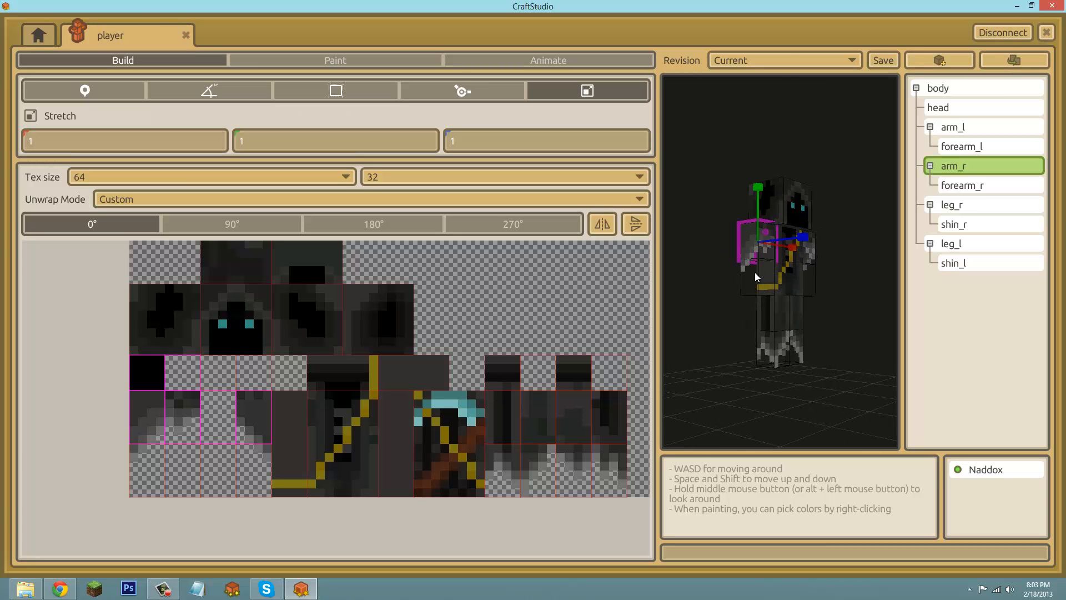
left_click(109, 91)
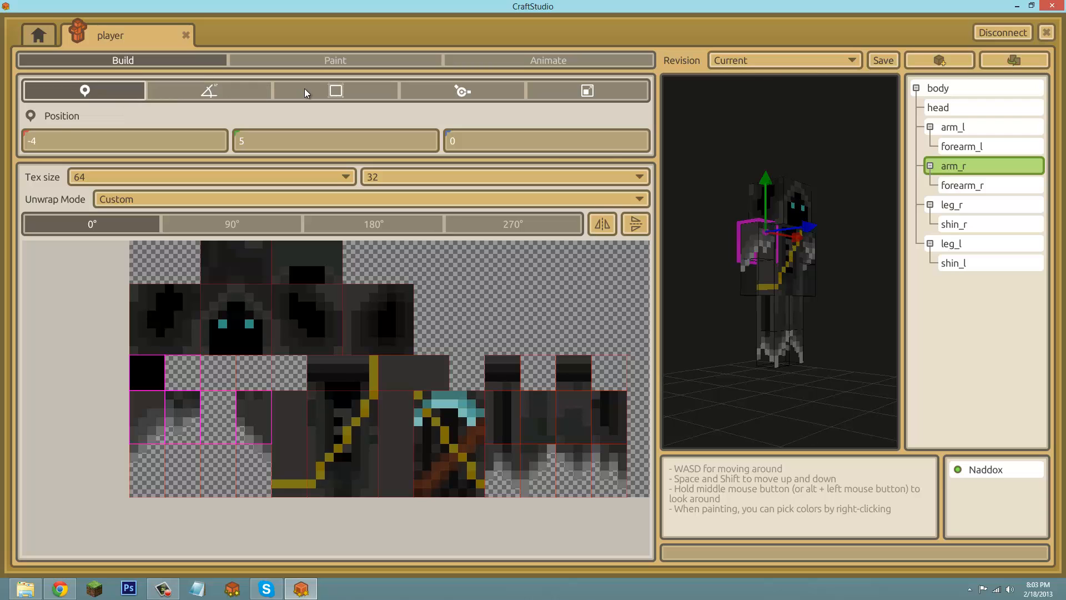
left_click(328, 98)
left_click(288, 143)
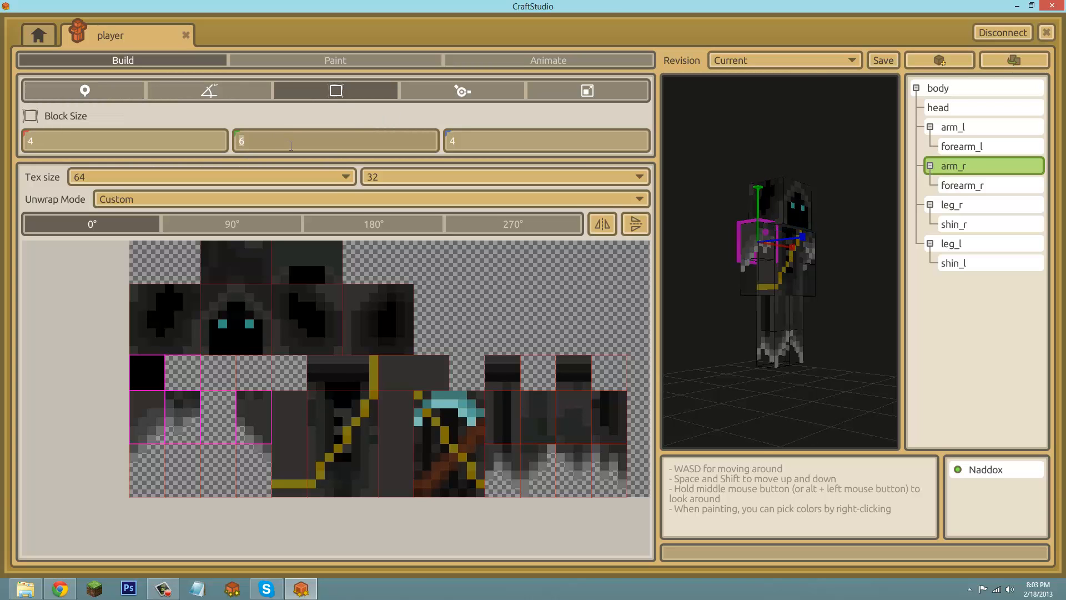
key("Return")
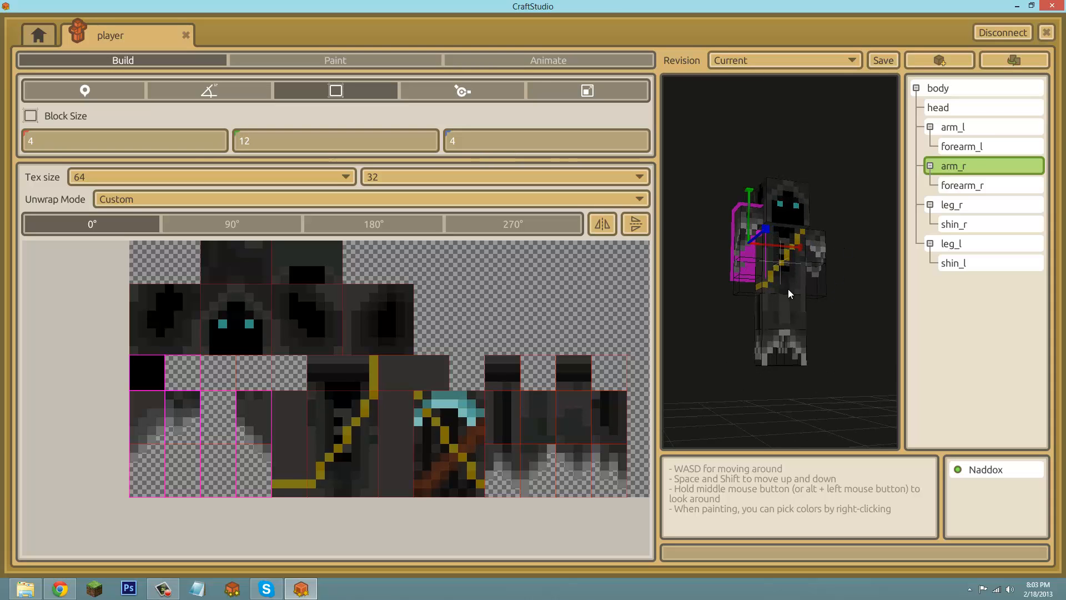
- Delete the forearm_r and forearm_l blocks from the model
left_click(756, 285)
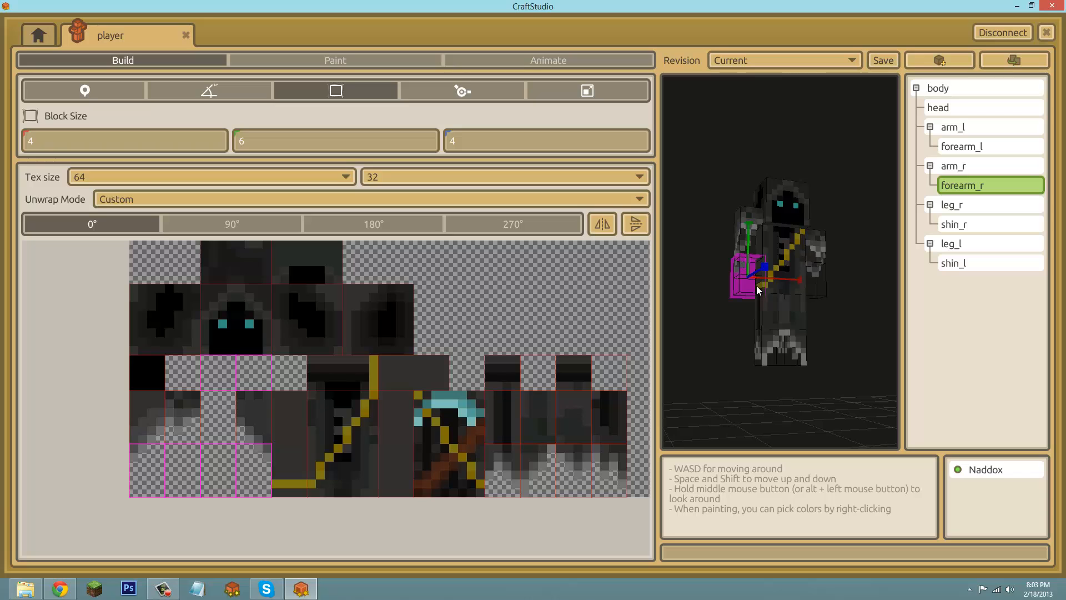
key("Delete")
left_click(821, 286)
key("Delete")
- Set the arm_l block's height to 12
left_click(815, 250)
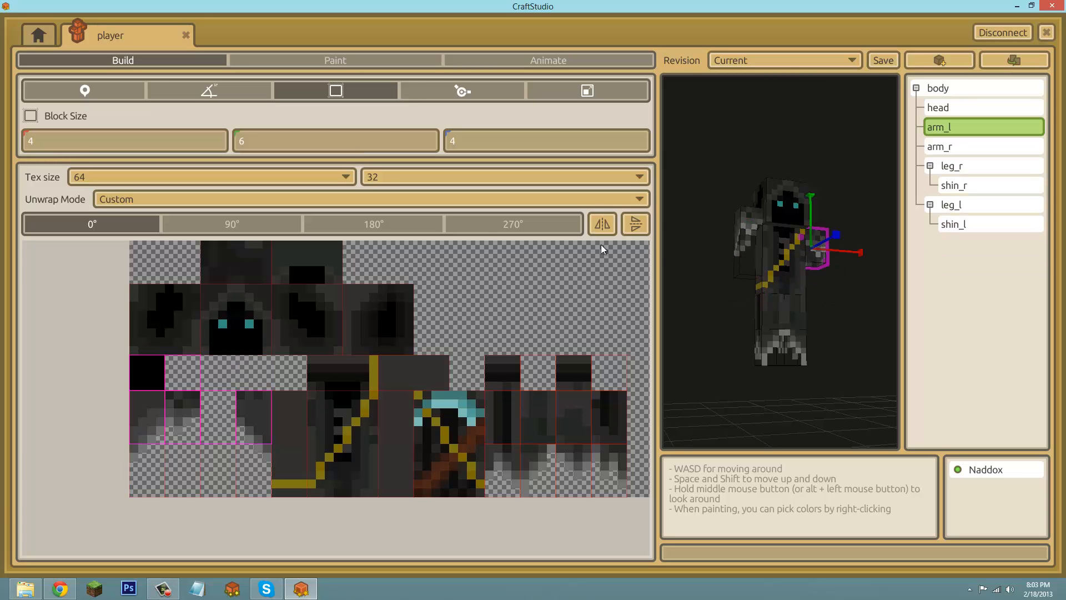
left_click(330, 144)
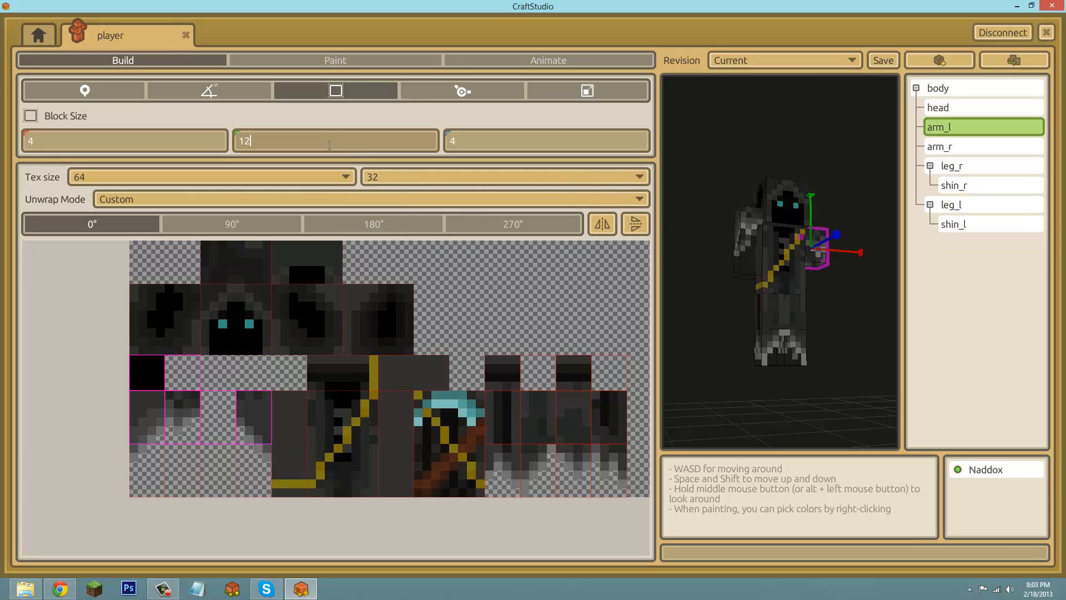
key("Return")
middle_click_drag(823, 360, 852, 153)
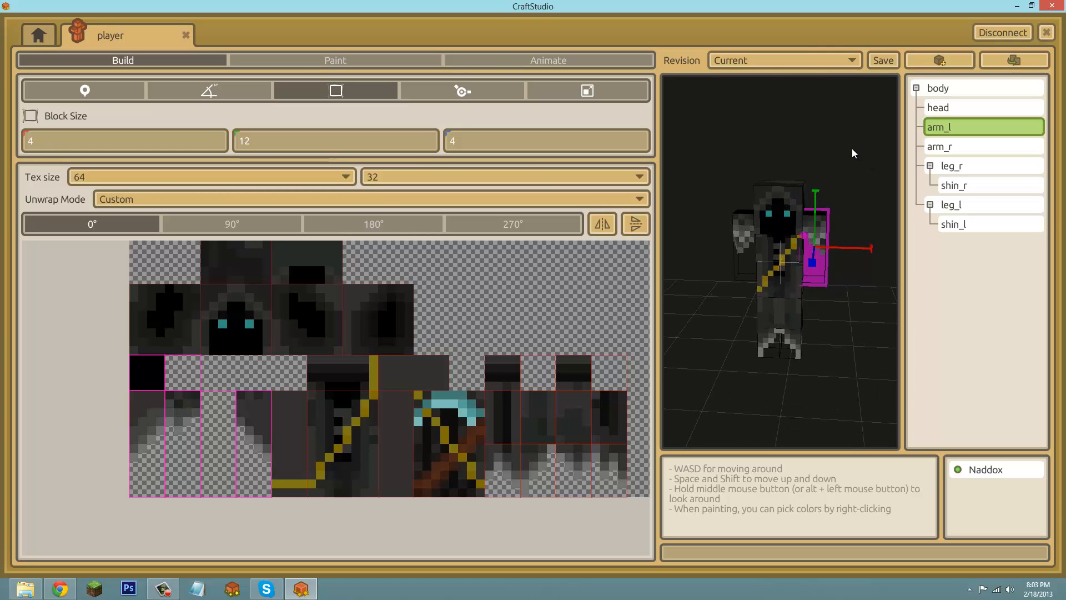
- Lower the vertical pivot offset of the arm_l and arm_r blocks to -5 so both arms line up with the shoulders
left_click(461, 94)
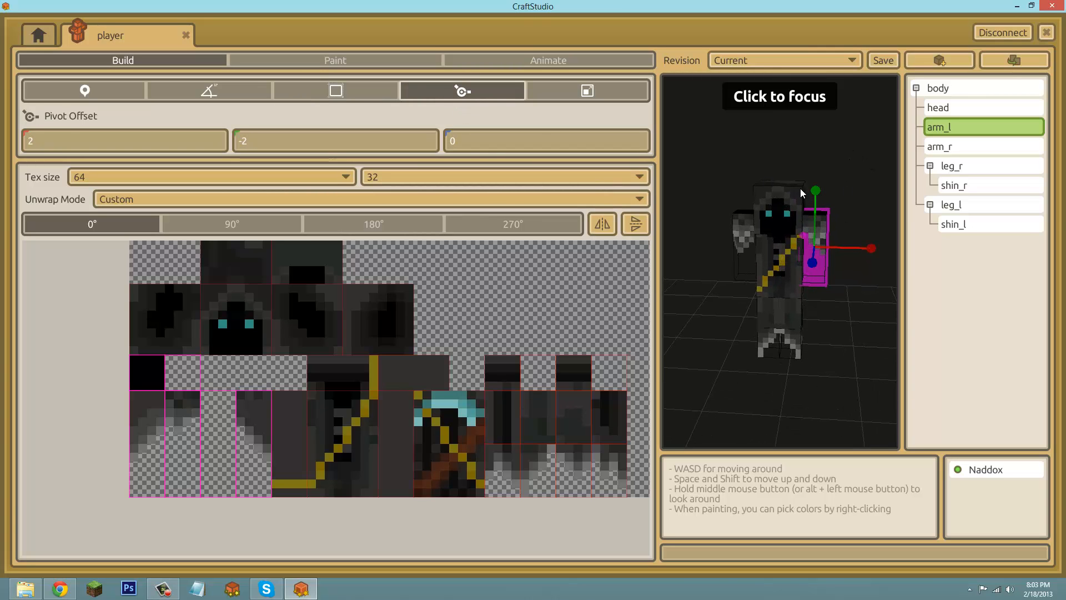
left_click_drag(820, 203, 821, 216)
middle_click_drag(797, 272, 828, 239)
key("w")
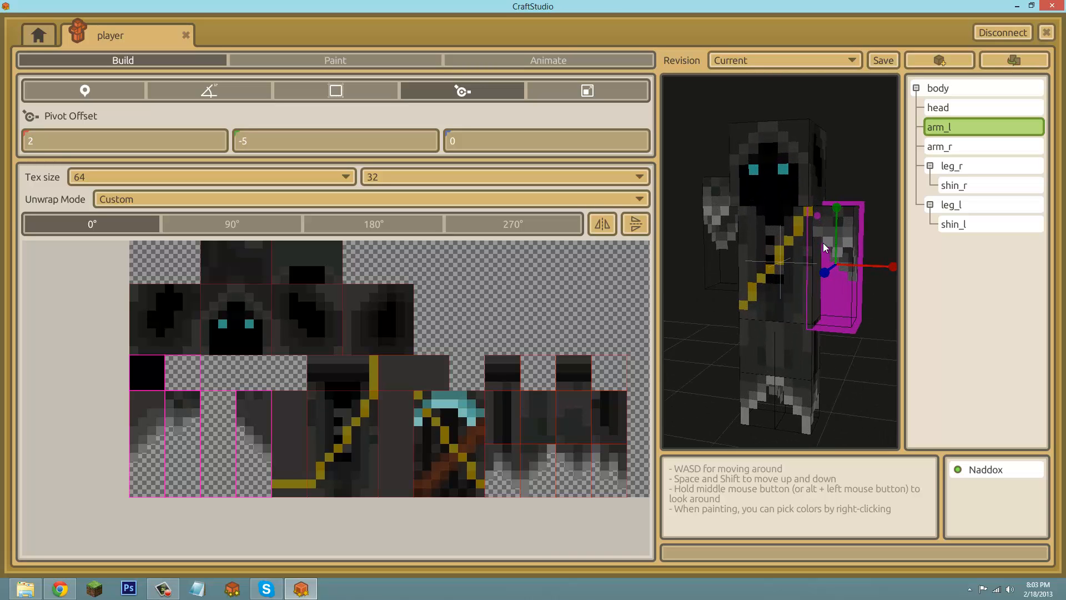
left_click(714, 206)
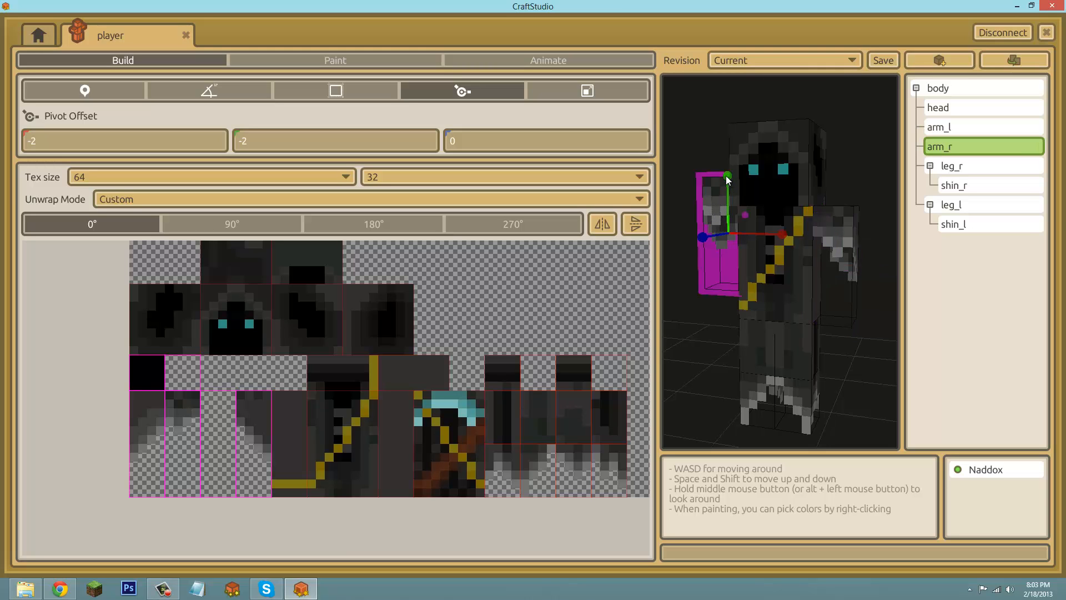
left_click_drag(729, 185, 729, 217)
middle_click_drag(757, 248, 723, 299)
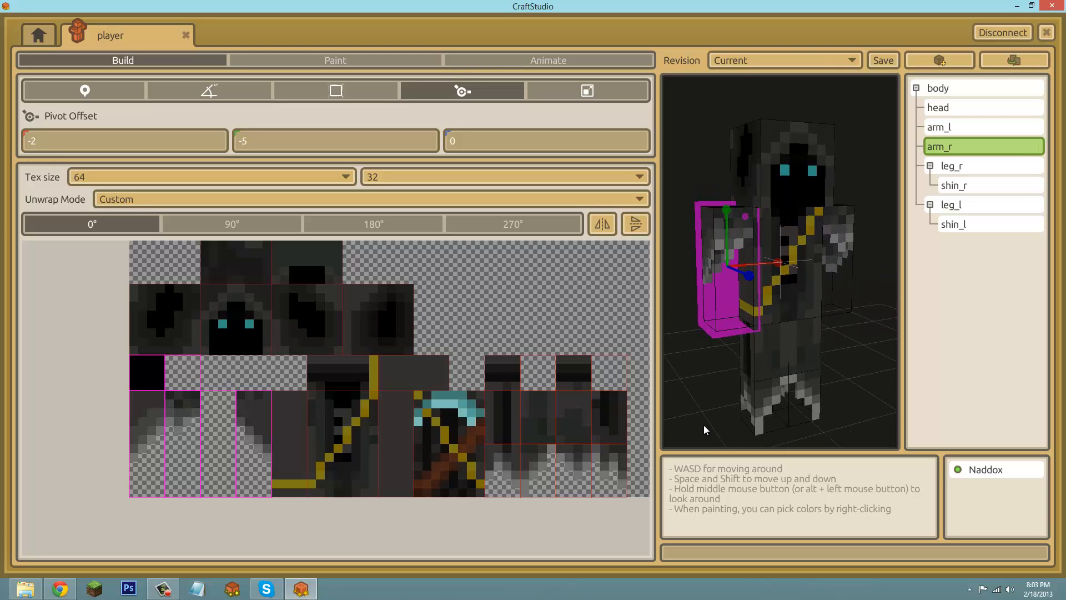
left_click(705, 429)
- Switch the player model to animation mode and widen the 3D view
mouse_move(809, 322)
middle_mouse_down()
mouse_move(535, 294)
mouse_move(816, 342)
mouse_move(534, 299)
mouse_move(821, 326)
middle_mouse_up()
key("s")
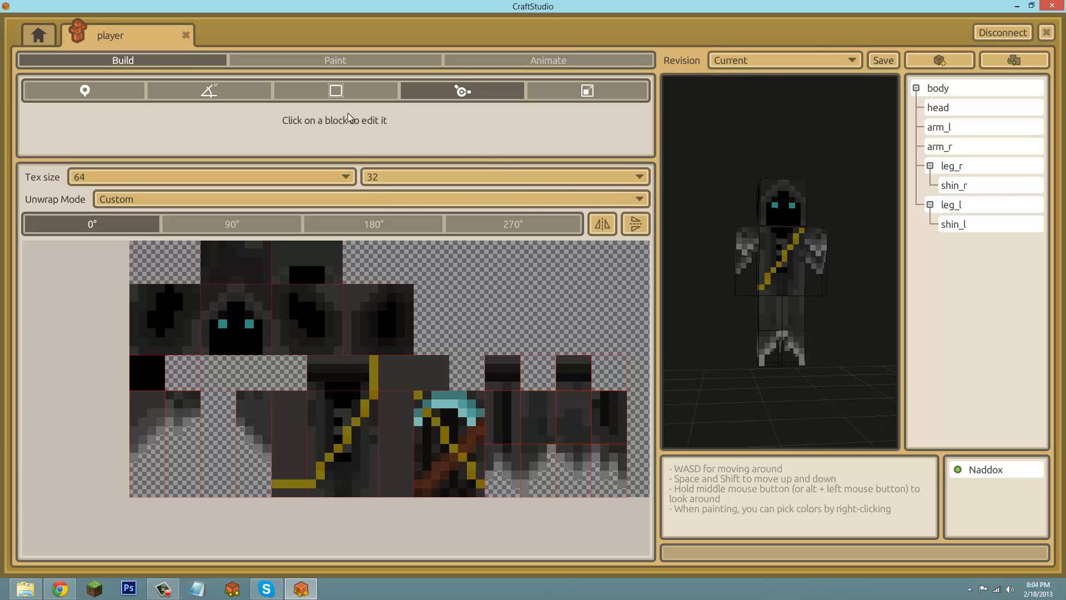
middle_click_drag(864, 297, 840, 297)
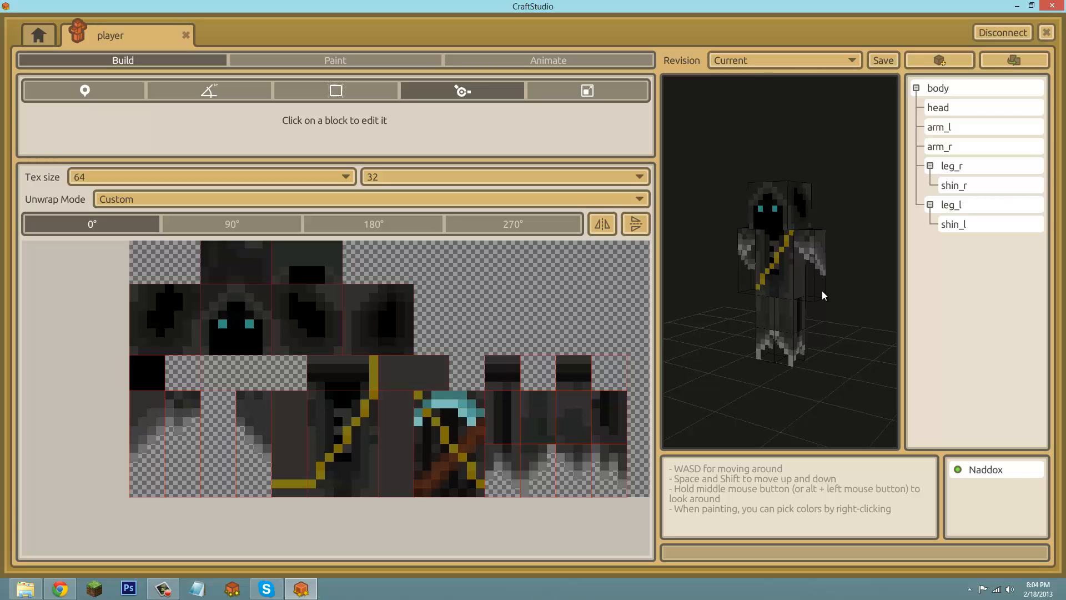
left_click(581, 63)
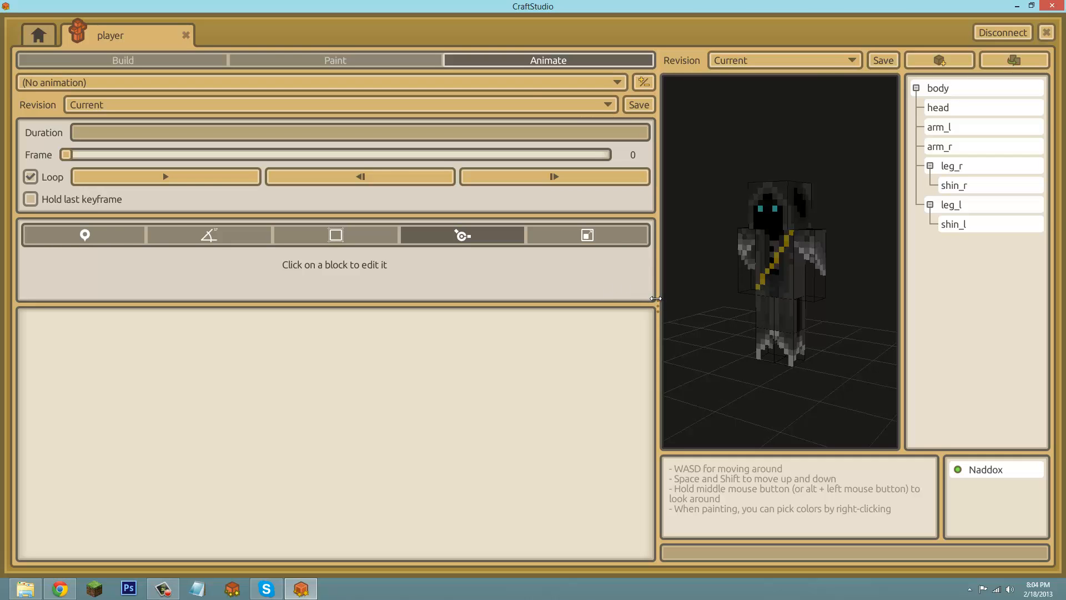
left_click_drag(656, 299, 292, 299)
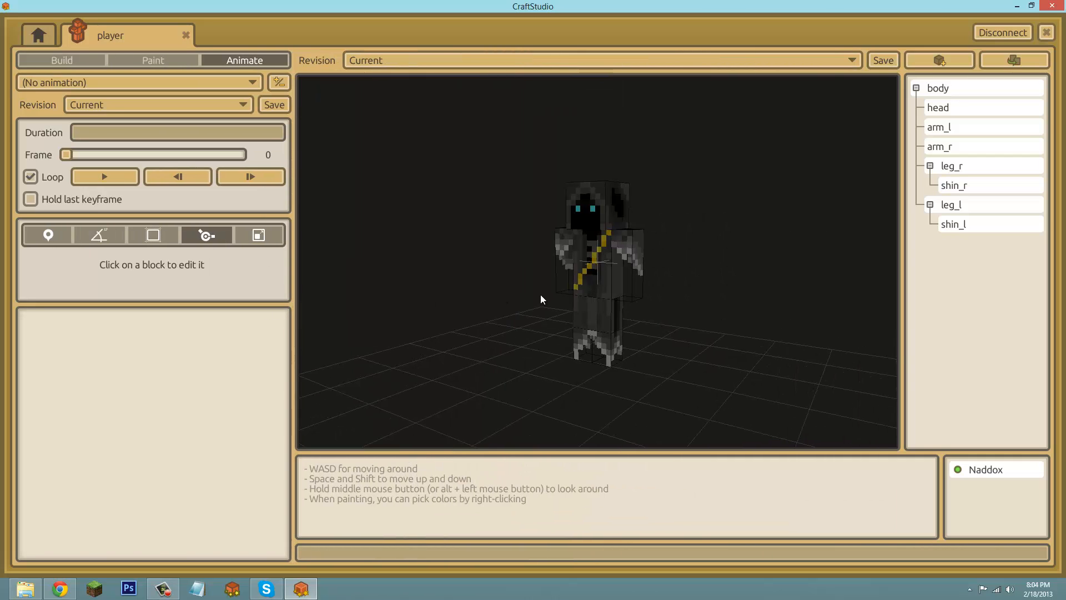
middle_click_drag(541, 295, 535, 299)
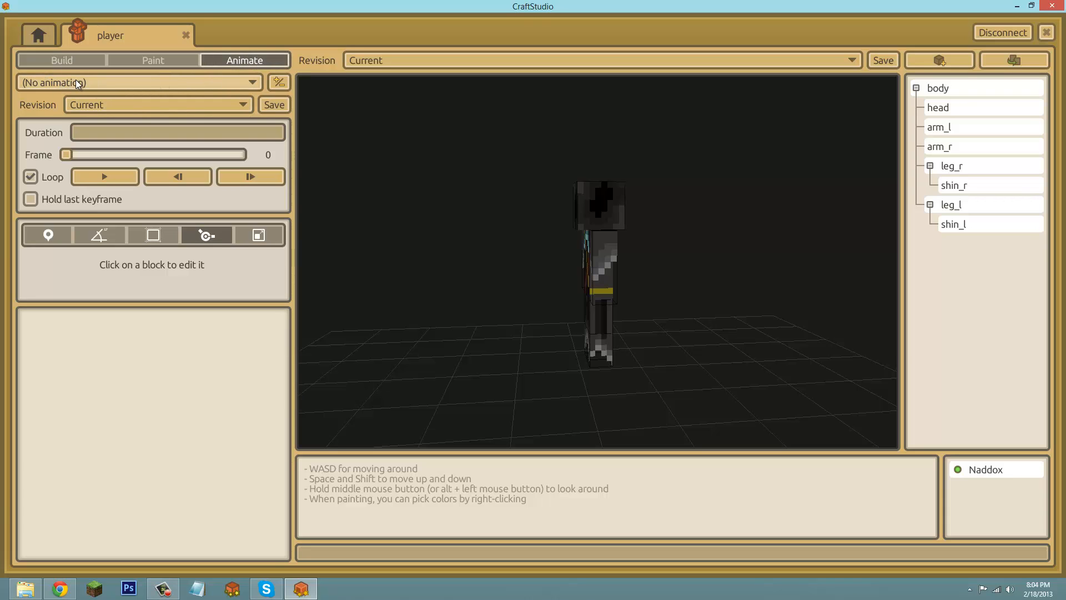
- Create a new model animation named idle and close the animation manager
left_click(278, 82)
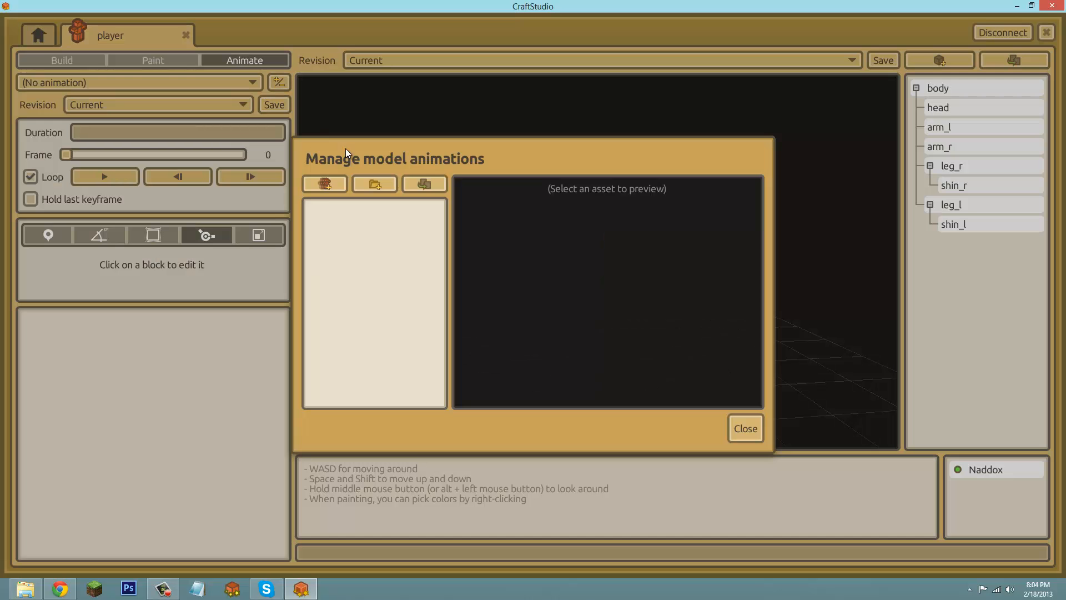
left_click(331, 182)
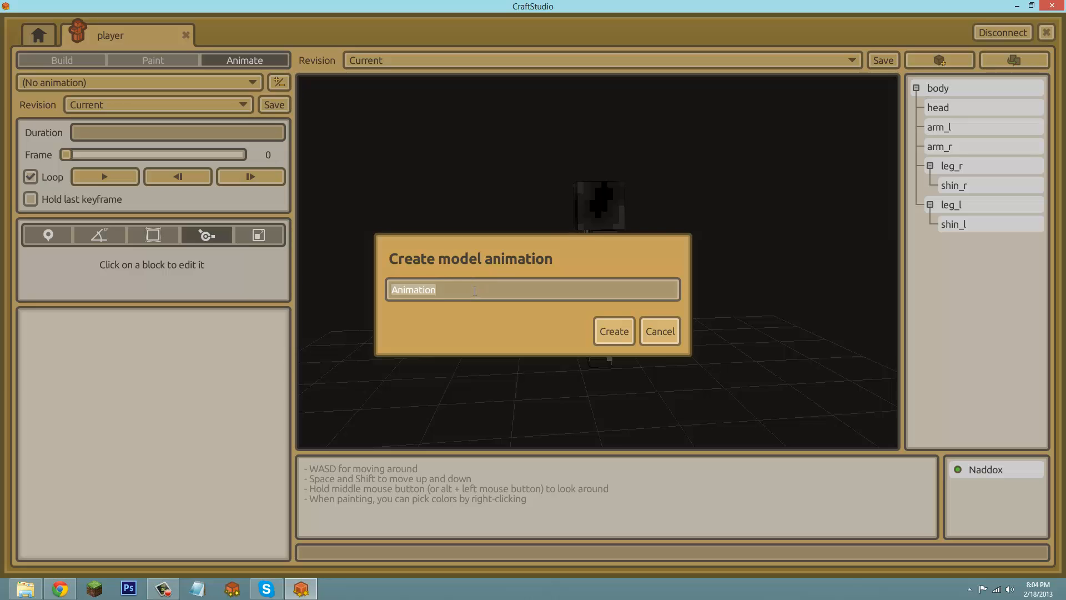
left_click(475, 291)
key("BackSpace")
key("BackSpace")
key("BackSpace")
key("BackSpace")
key("BackSpace")
key("BackSpace")
key("BackSpace")
key("BackSpace")
left_click(614, 328)
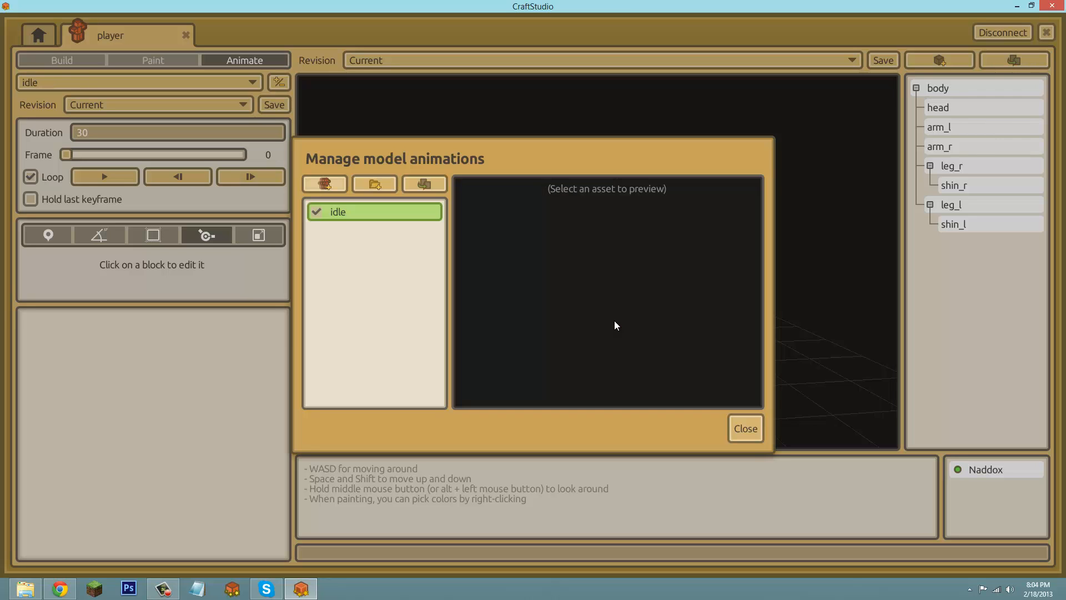
left_click(746, 428)
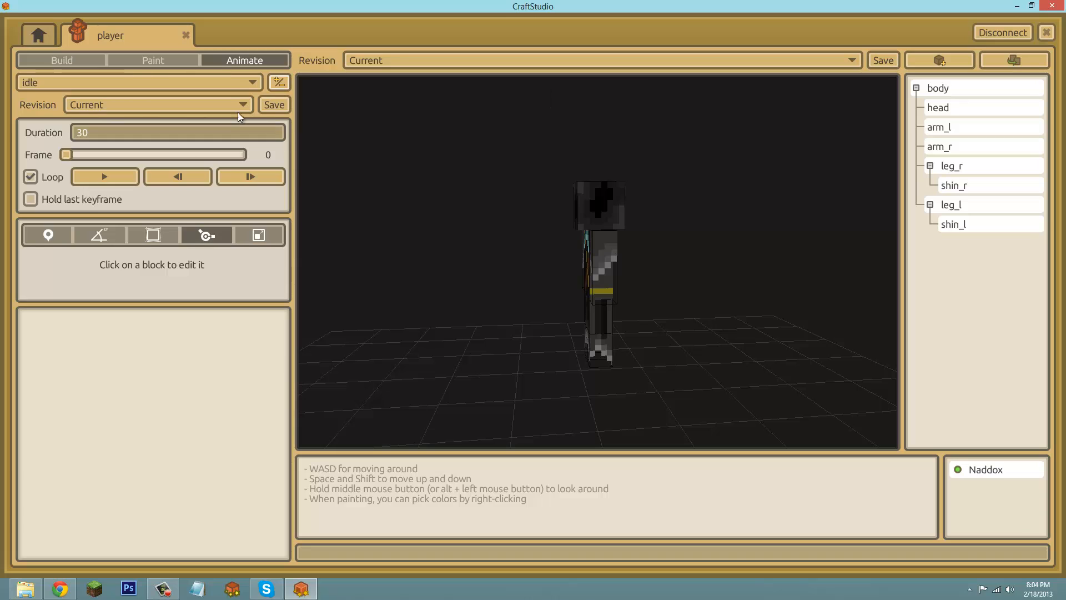
- Create two new model animations for the player named walk and run
left_click(278, 83)
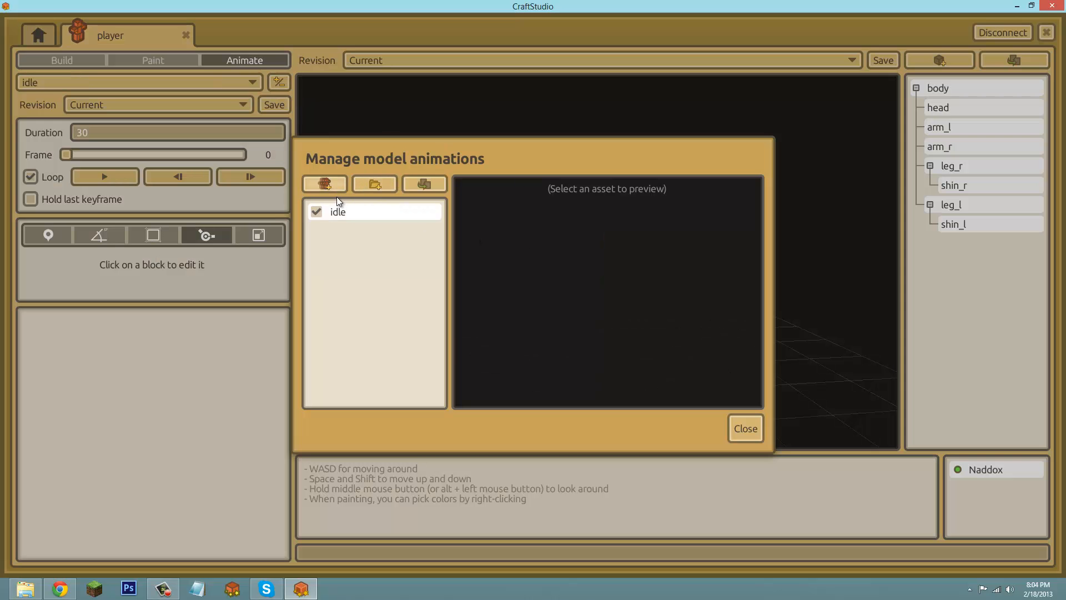
left_click(326, 184)
type("walk")
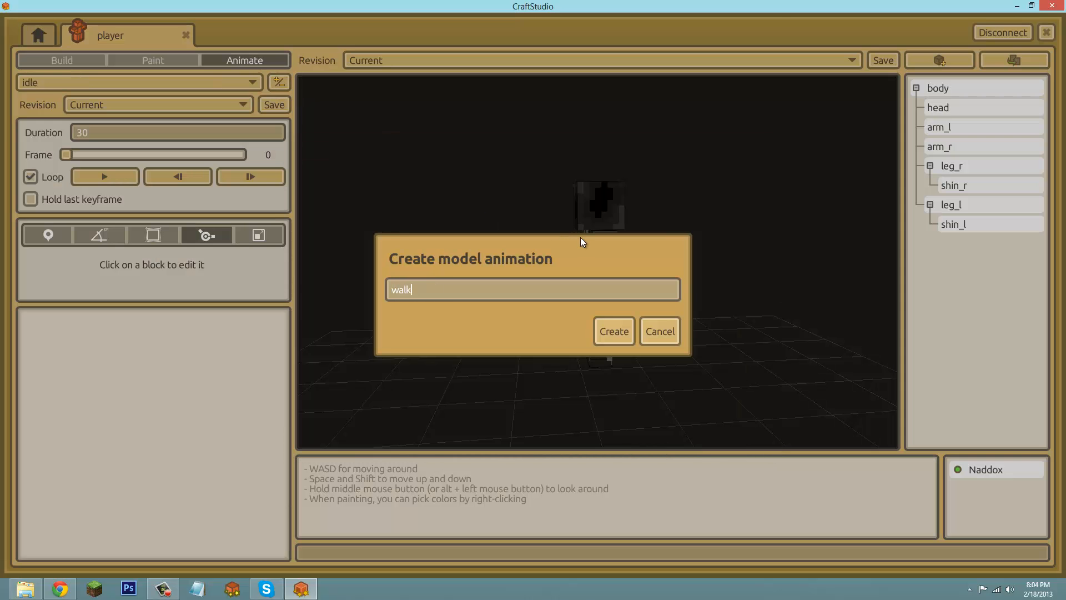
left_click(613, 331)
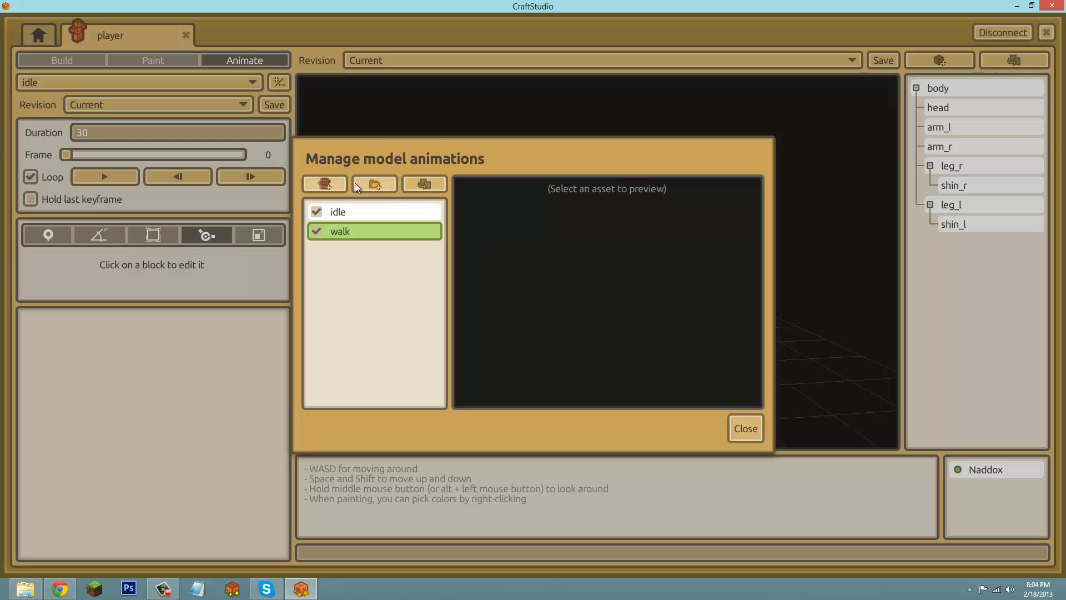
left_click(323, 184)
type("run")
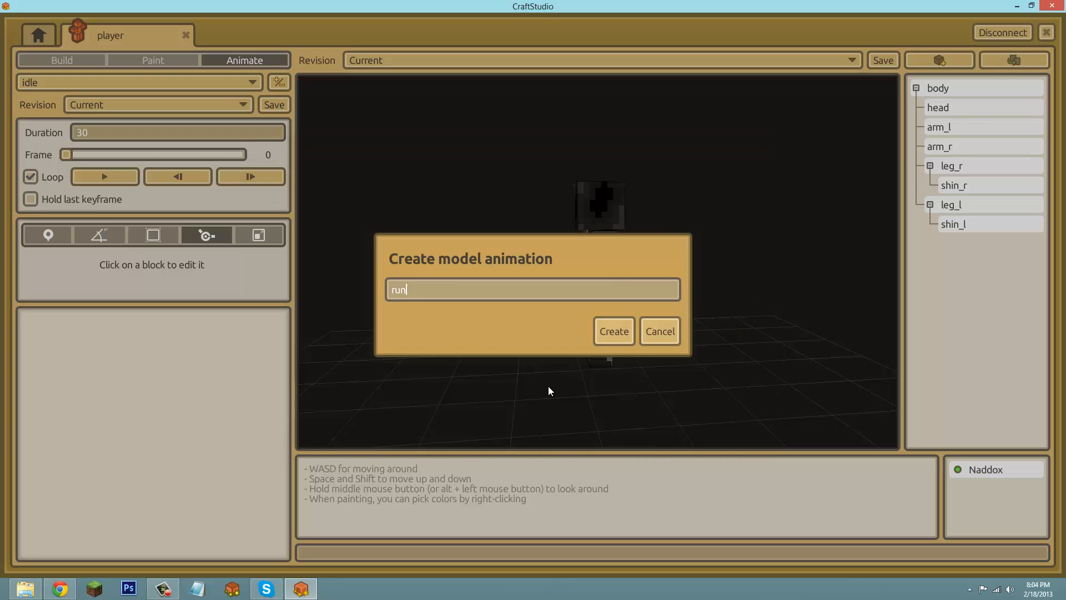
left_click(613, 331)
- Create another model animation named attack and close the animation manager
left_click(319, 184)
type("attac")
key("BackSpace")
key("BackSpace")
key("BackSpace")
key("BackSpace")
key("BackSpace")
type("attack")
left_click(613, 333)
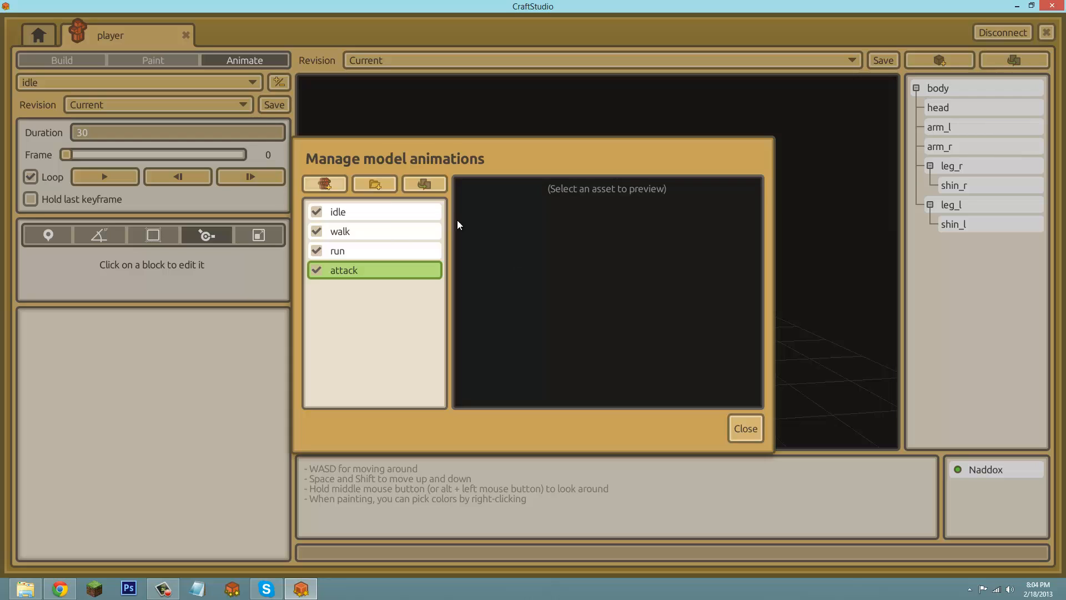
left_click(761, 429)
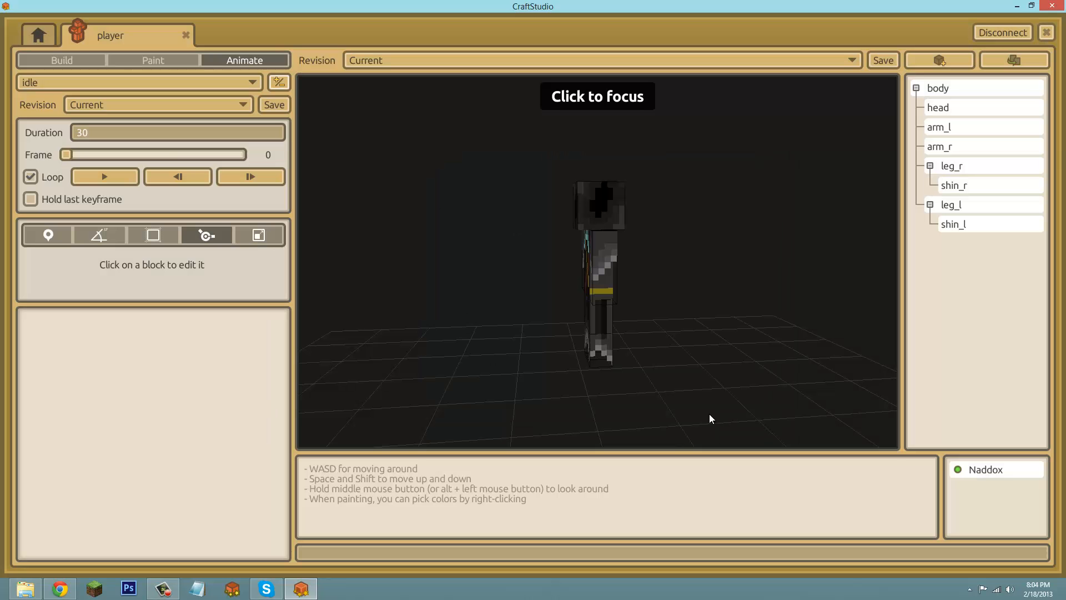
- Choose the idle animation for editing and set its duration to 90 frames
left_click(46, 86)
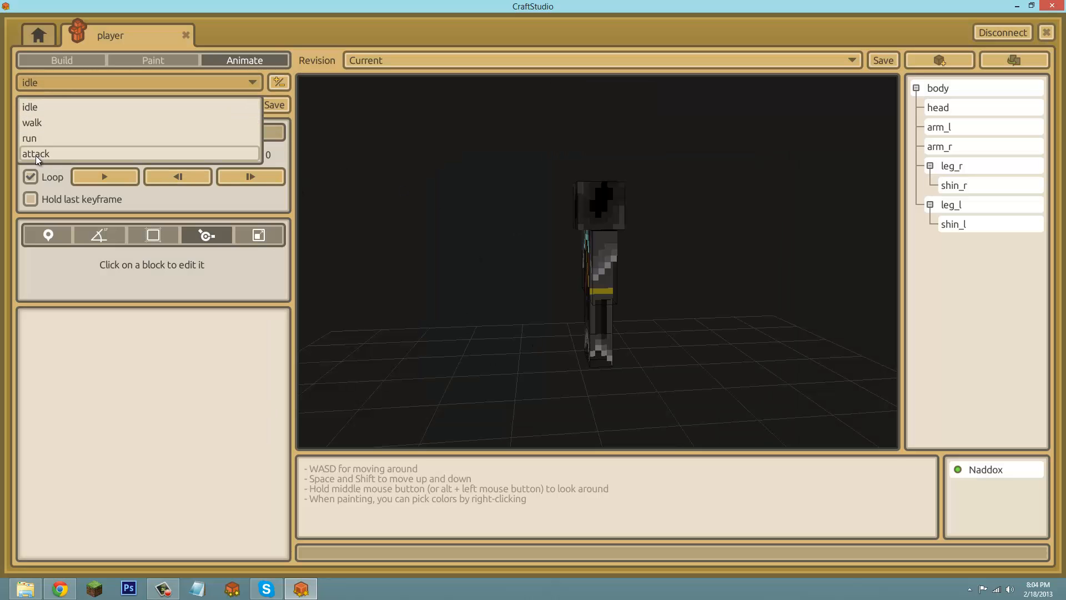
left_click(51, 108)
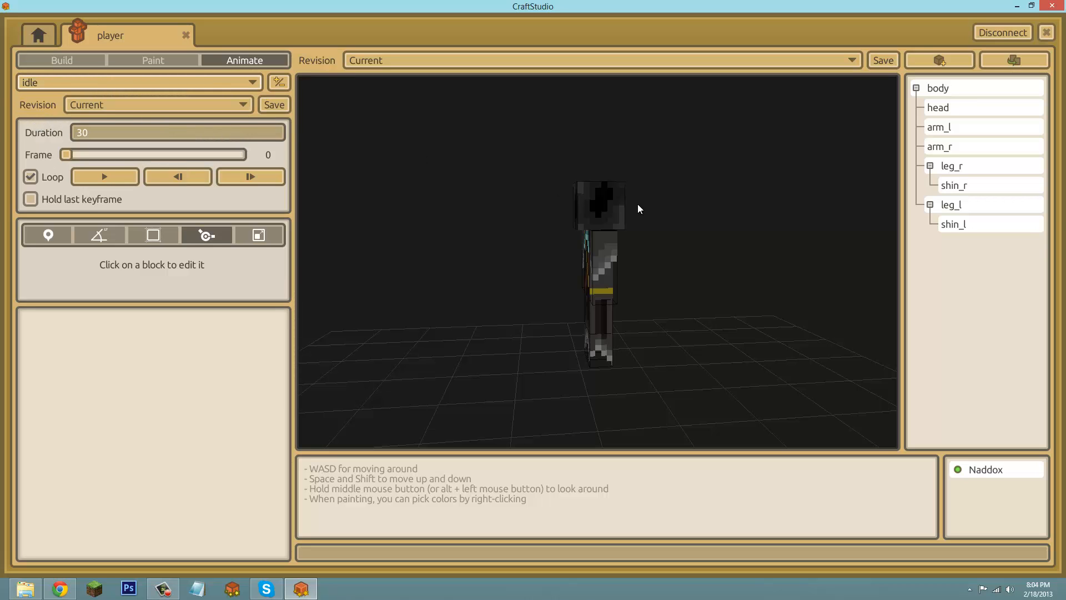
middle_click_drag(638, 208, 820, 235)
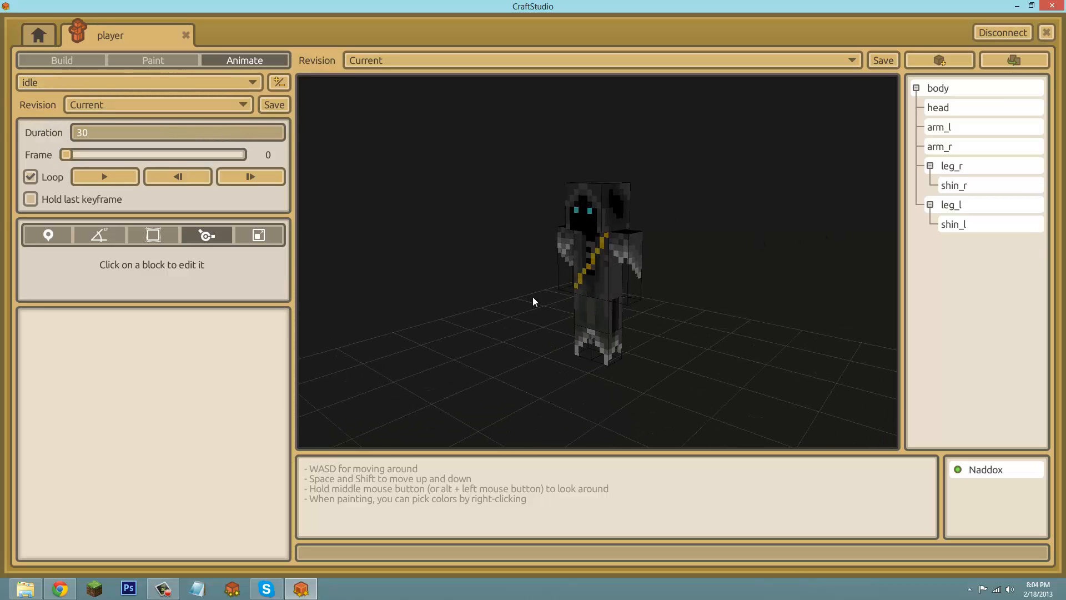
middle_click_drag(535, 296, 534, 298)
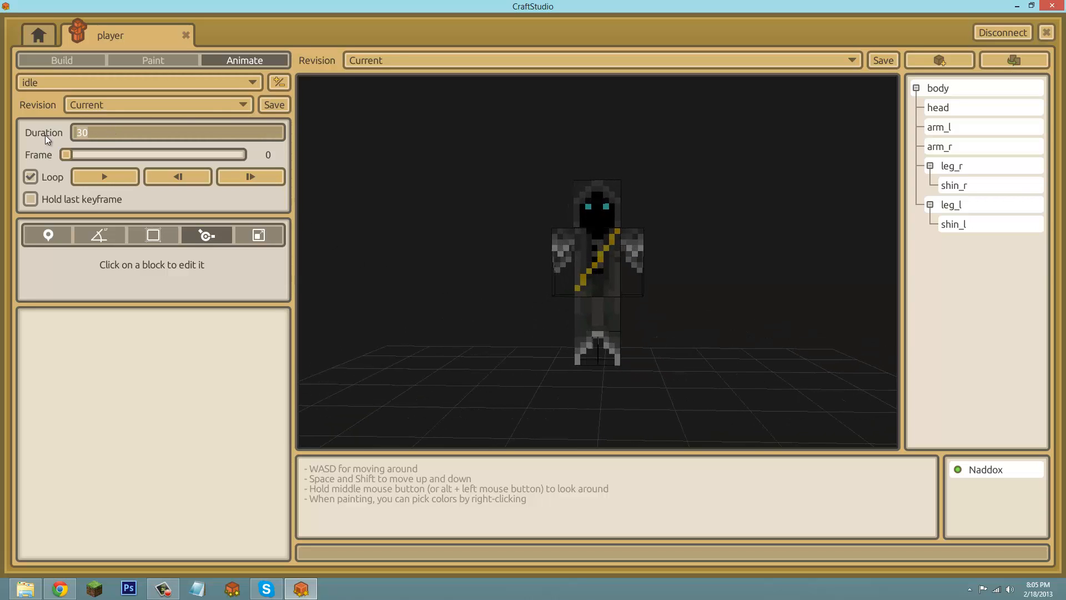
type("90")
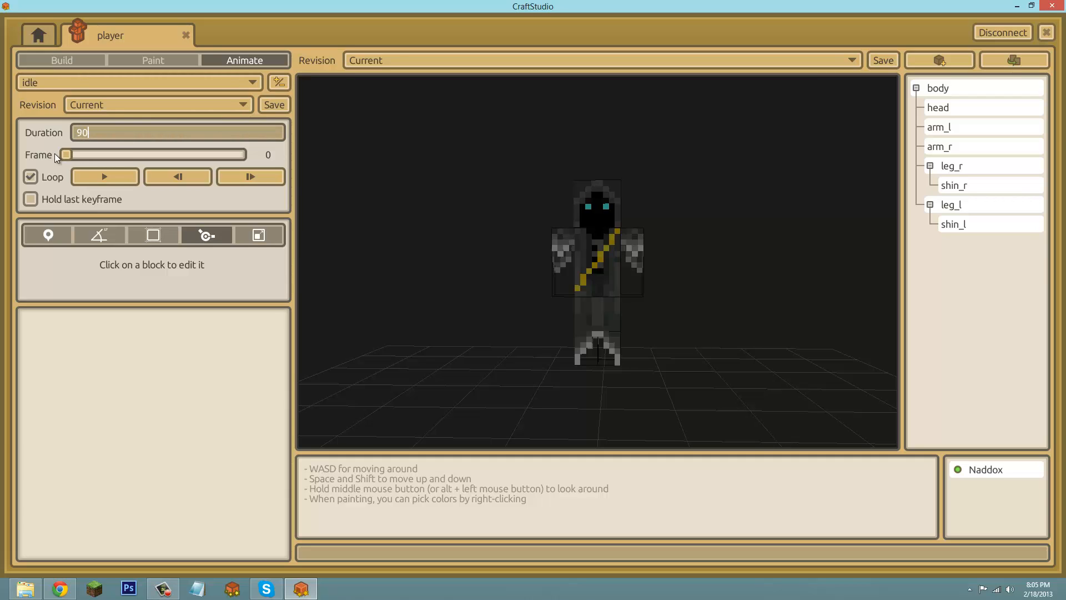
mouse_move(65, 153)
left_mouse_down()
mouse_move(246, 159)
mouse_move(47, 160)
left_mouse_up()
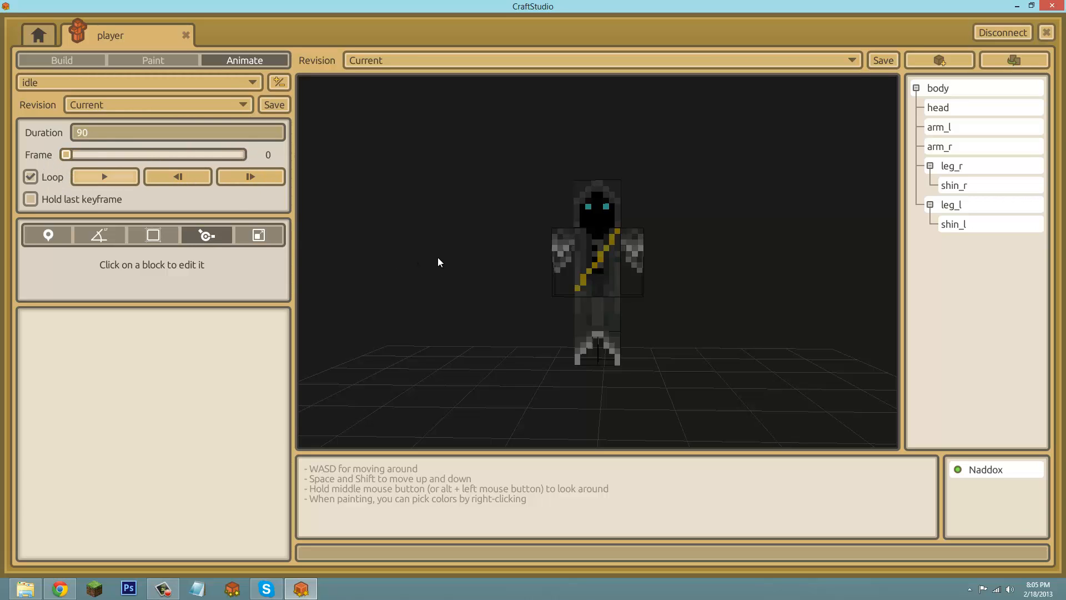
- Add a stretch keyframe to the body block at frame 0 of the idle animation
left_click(534, 295)
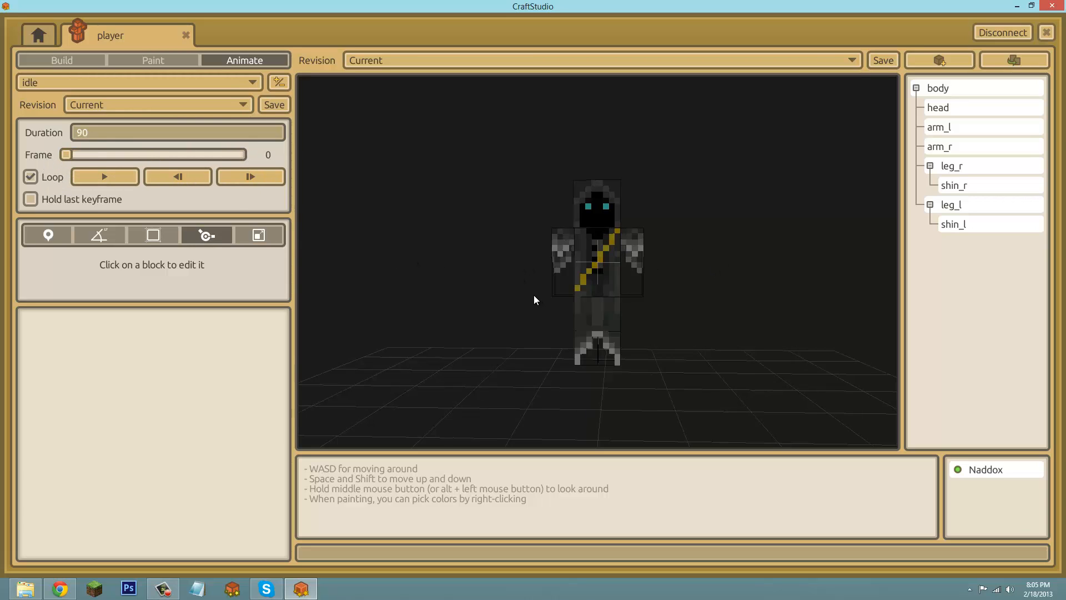
middle_click_drag(534, 295, 533, 295)
left_click(582, 241)
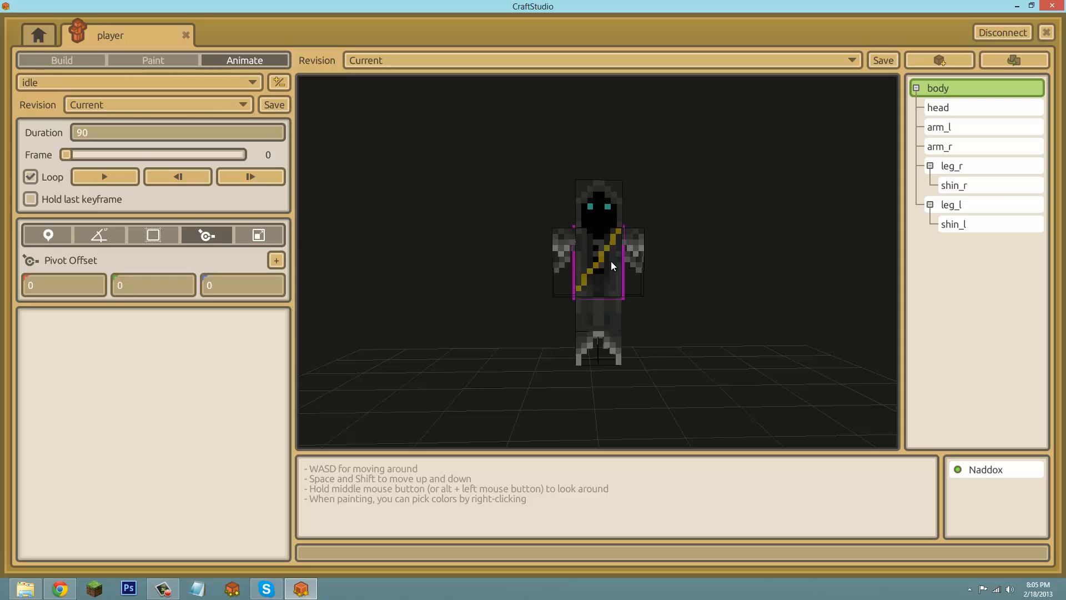
left_click(264, 238)
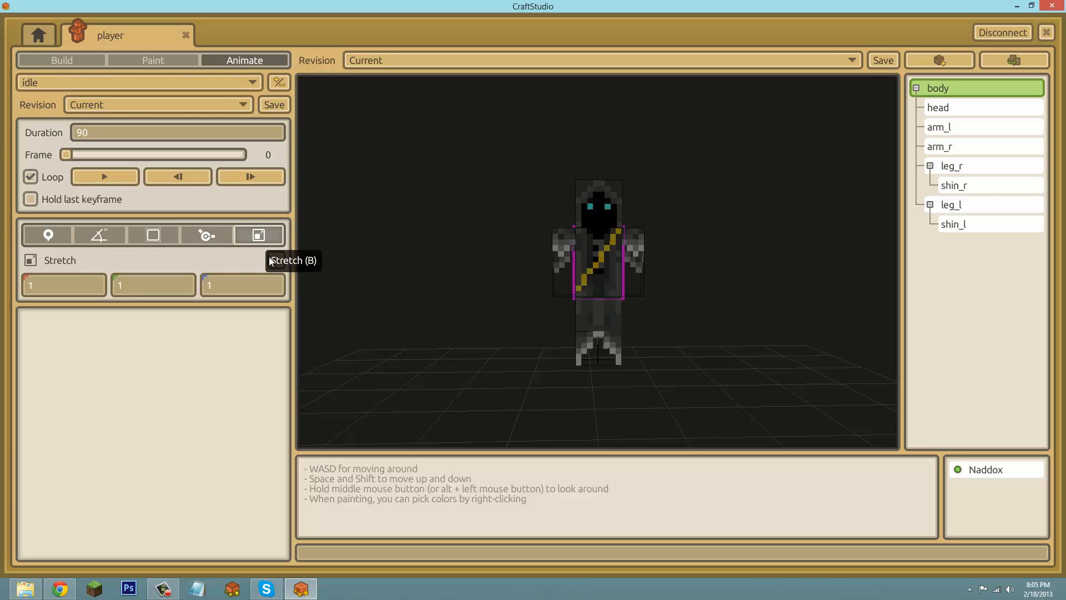
left_click(276, 261)
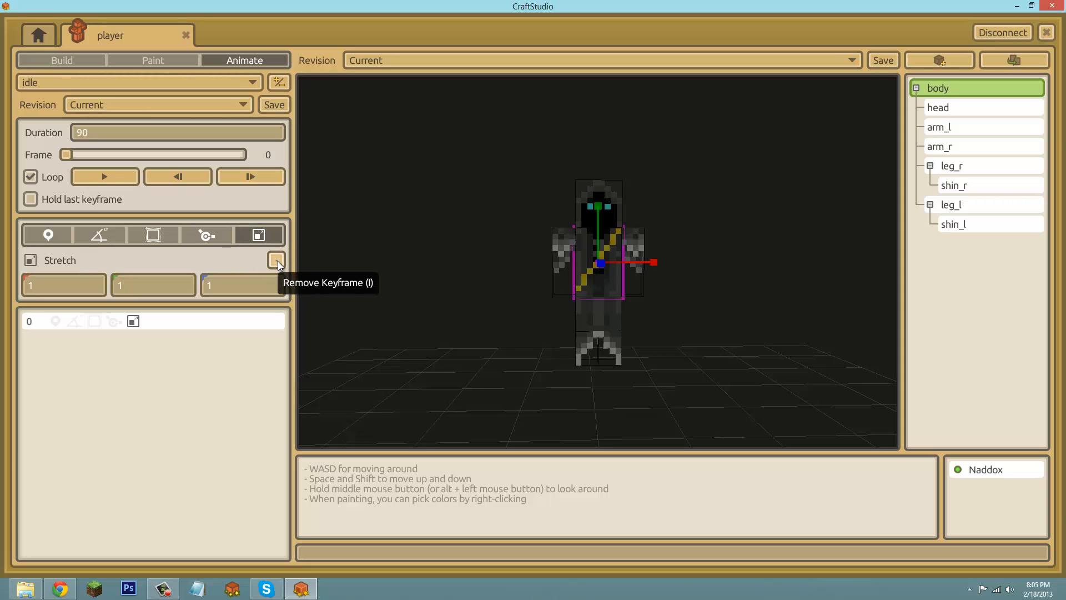
- Add a stretch keyframe to the body block at frame 45 with a stretch of 1.1 on all three axes
left_click_drag(66, 156, 156, 161)
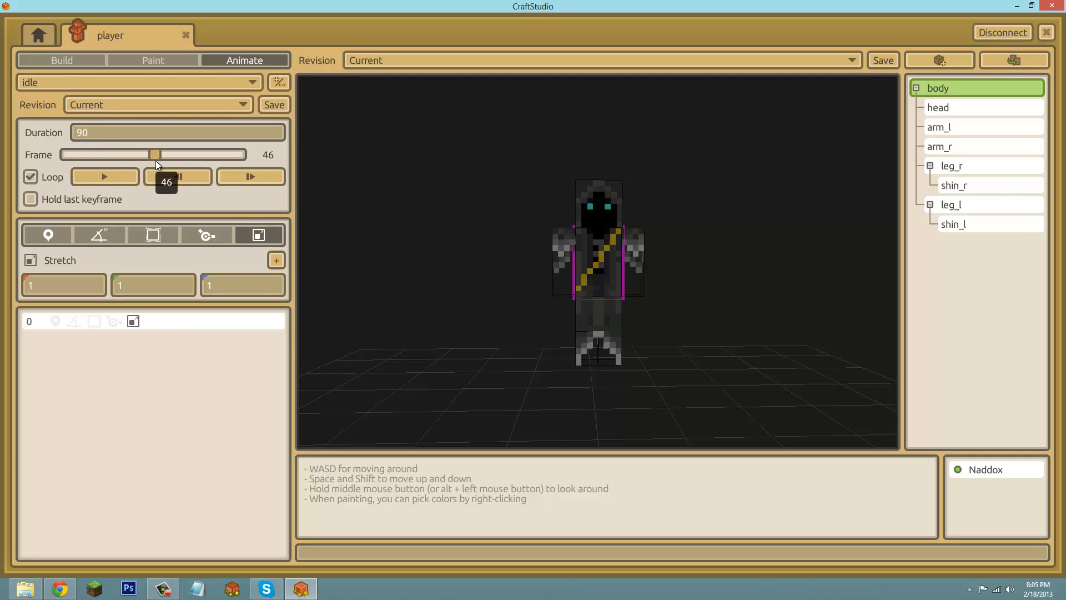
left_click(278, 260)
left_click(81, 284)
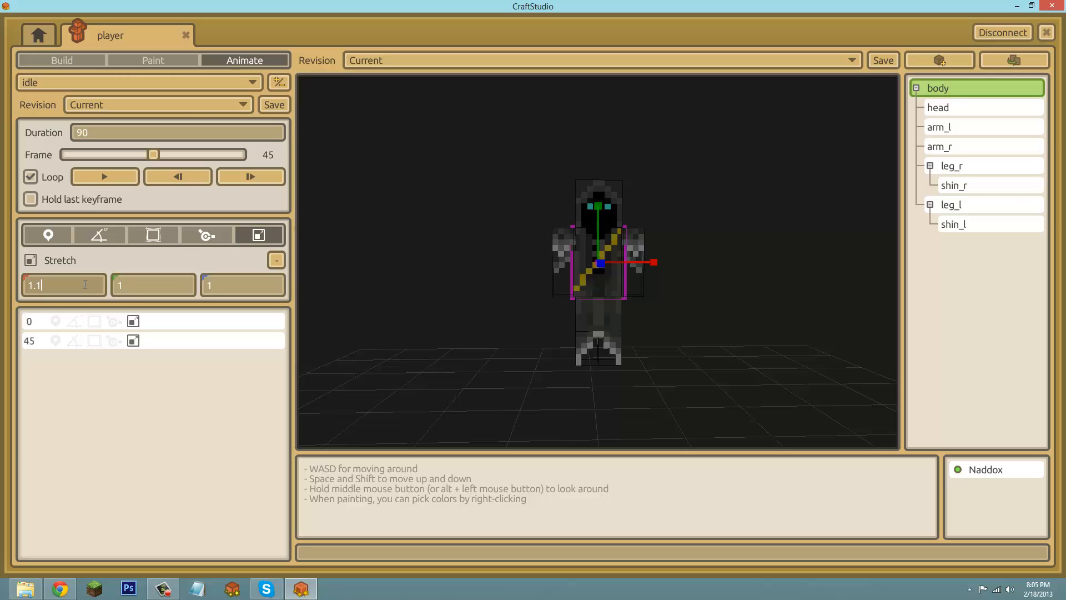
left_click(113, 286)
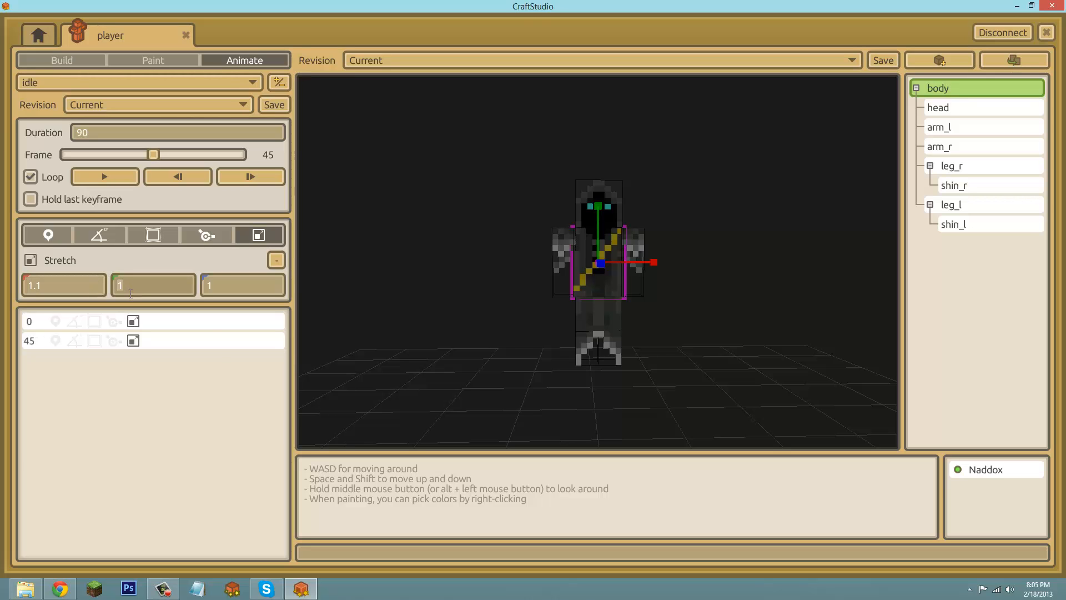
left_click(263, 287)
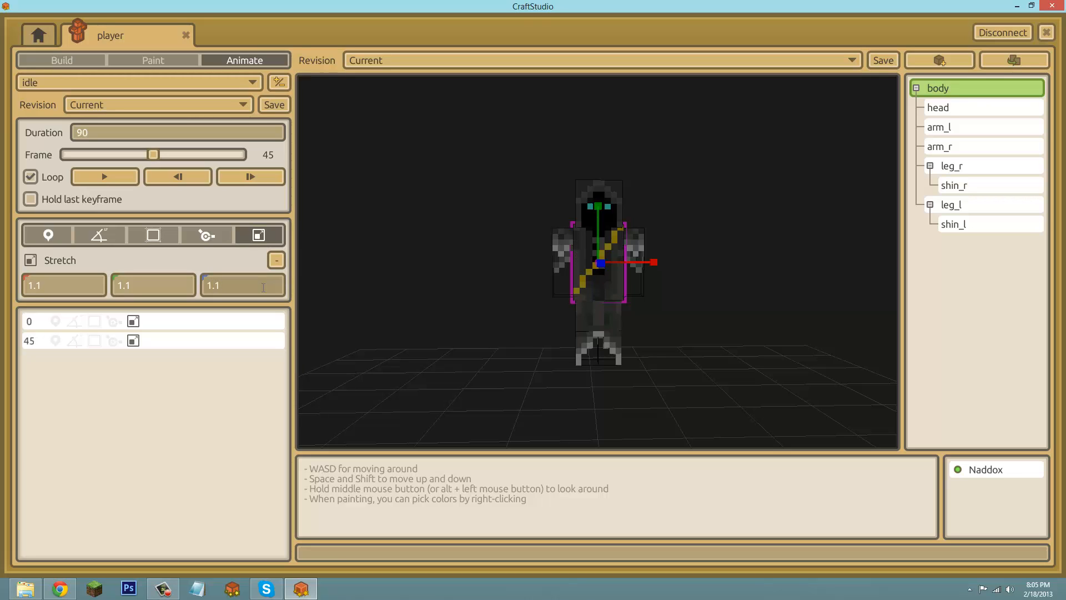
left_click(474, 236)
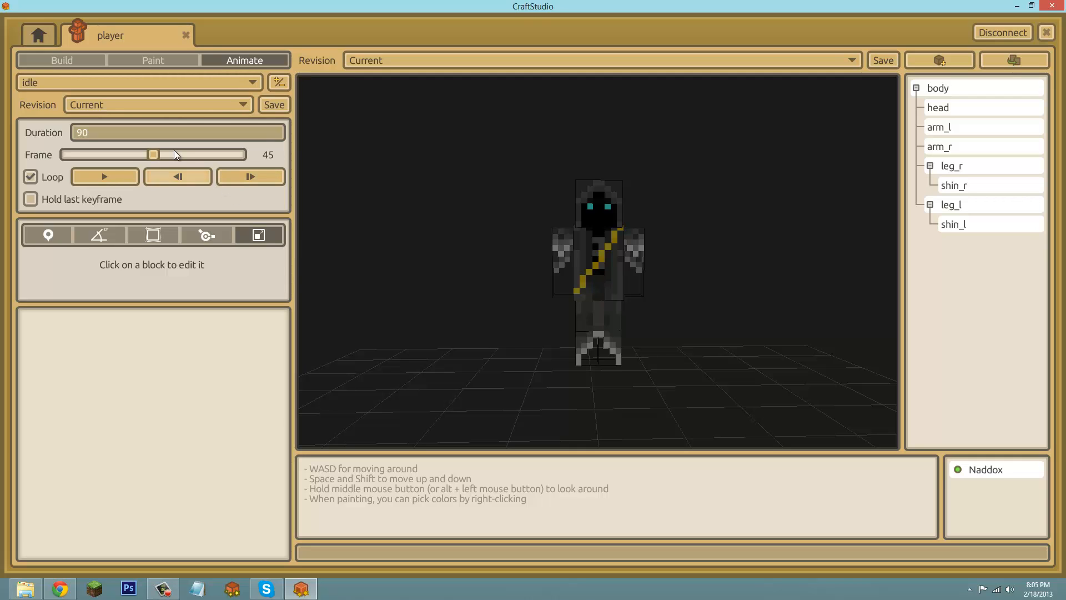
- Play the idle animation to check the body's breathing motion, then stop it and return to frame 0
left_click(112, 173)
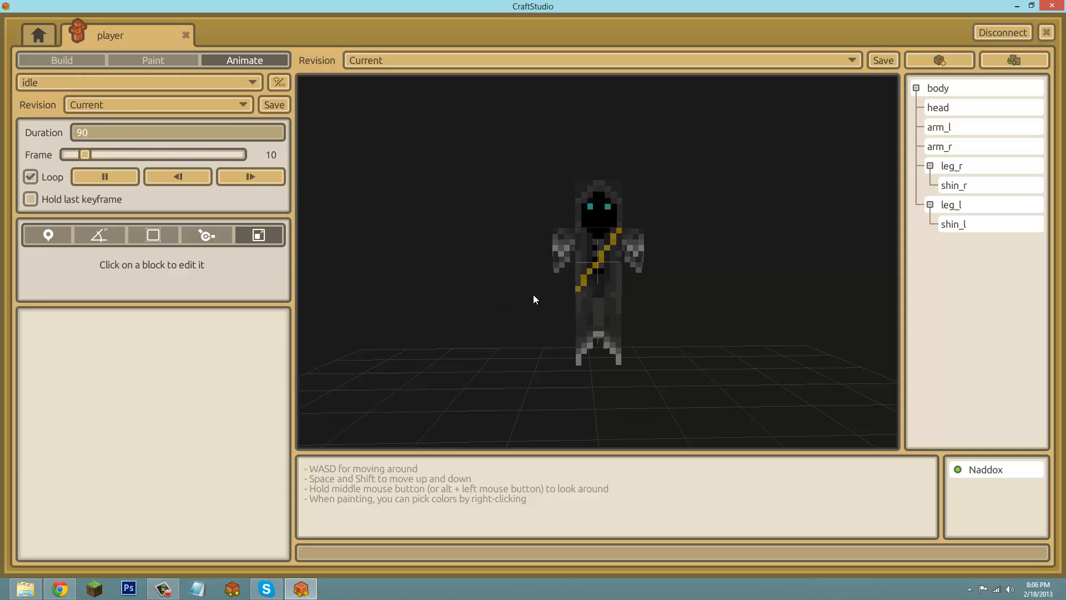
middle_click_drag(533, 295, 532, 295)
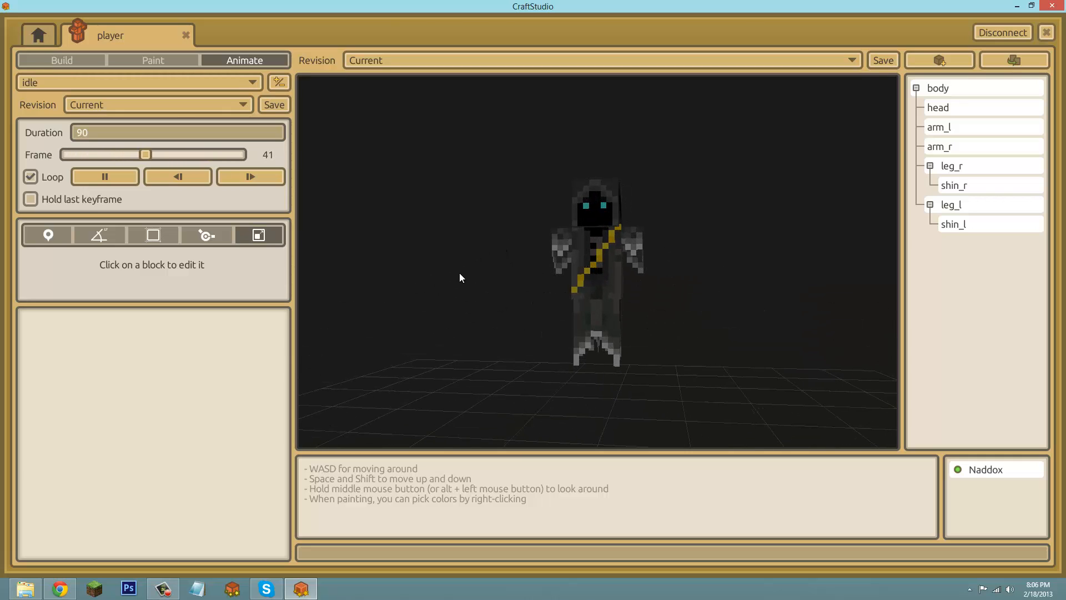
middle_click_drag(531, 295, 536, 295)
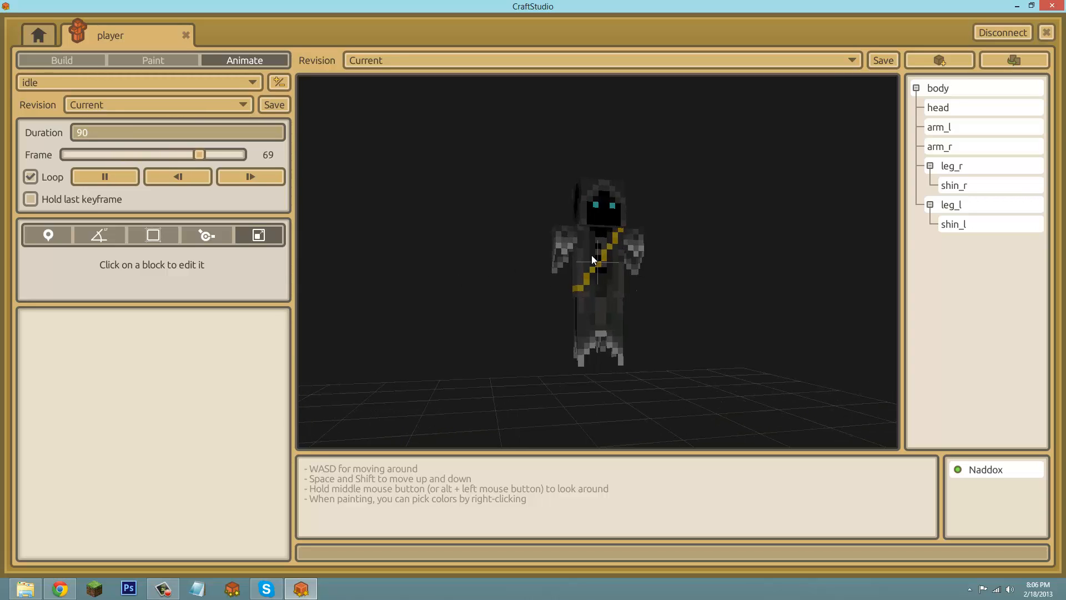
left_click(99, 178)
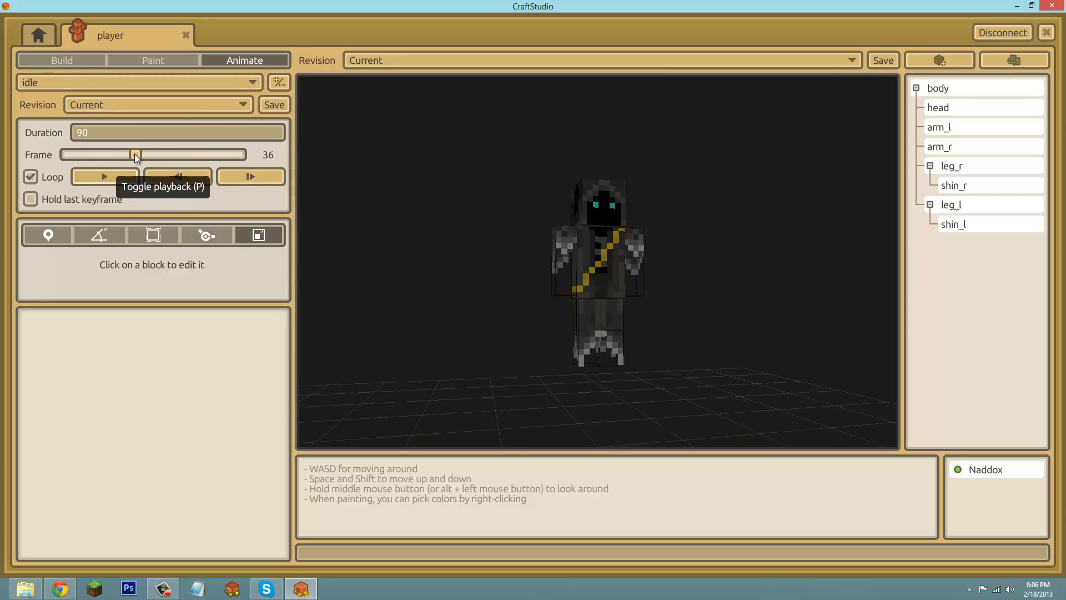
left_click(66, 156)
- Add orientation keyframes at frame 0 to the arm_r and arm_l blocks
left_click(724, 255)
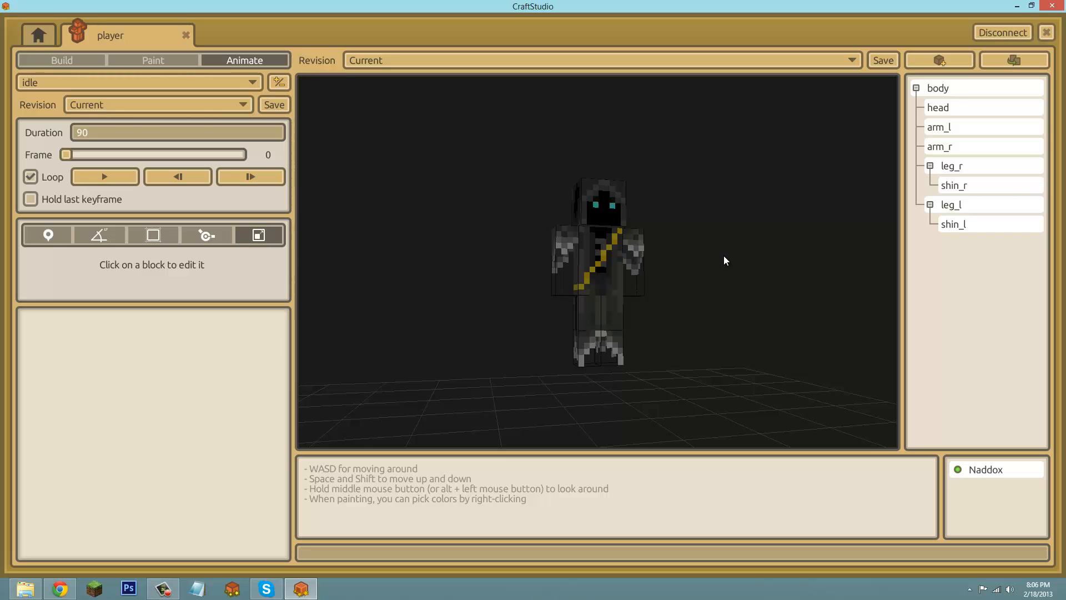
middle_click_drag(724, 255, 685, 241)
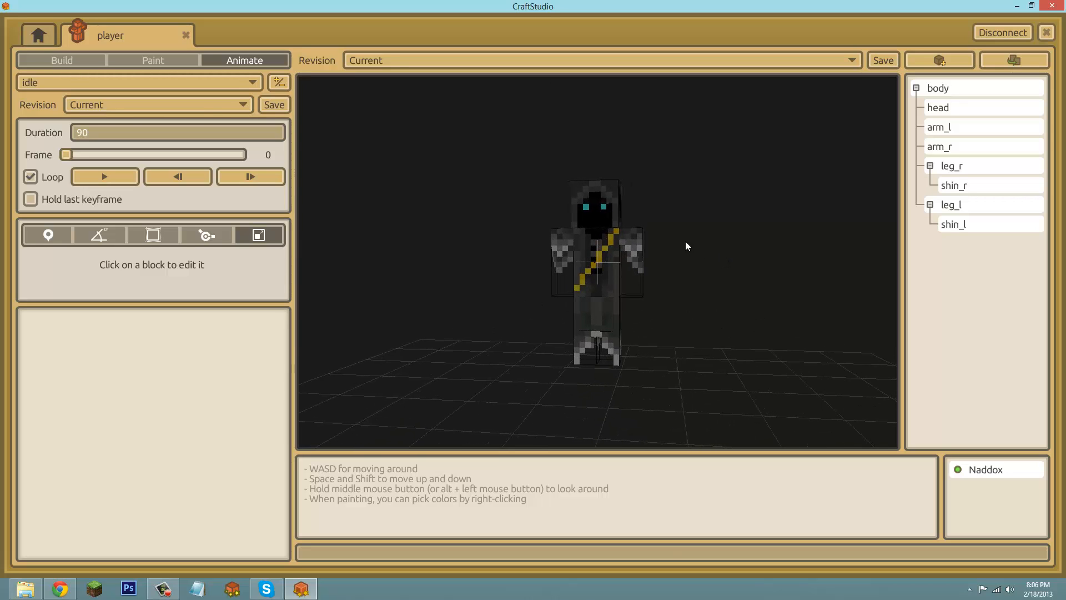
left_click(564, 270)
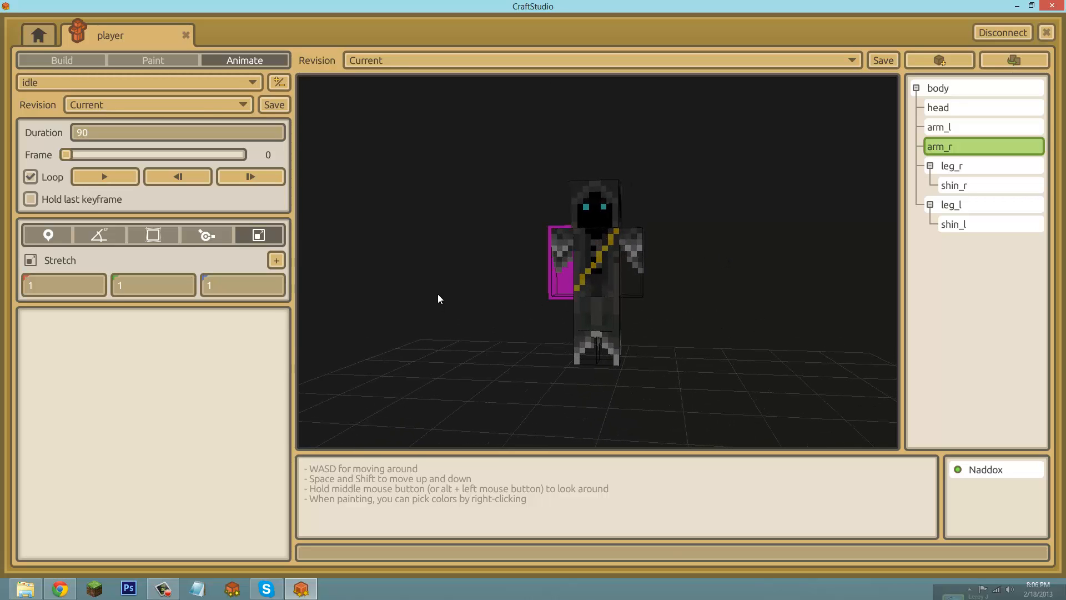
left_click(101, 234)
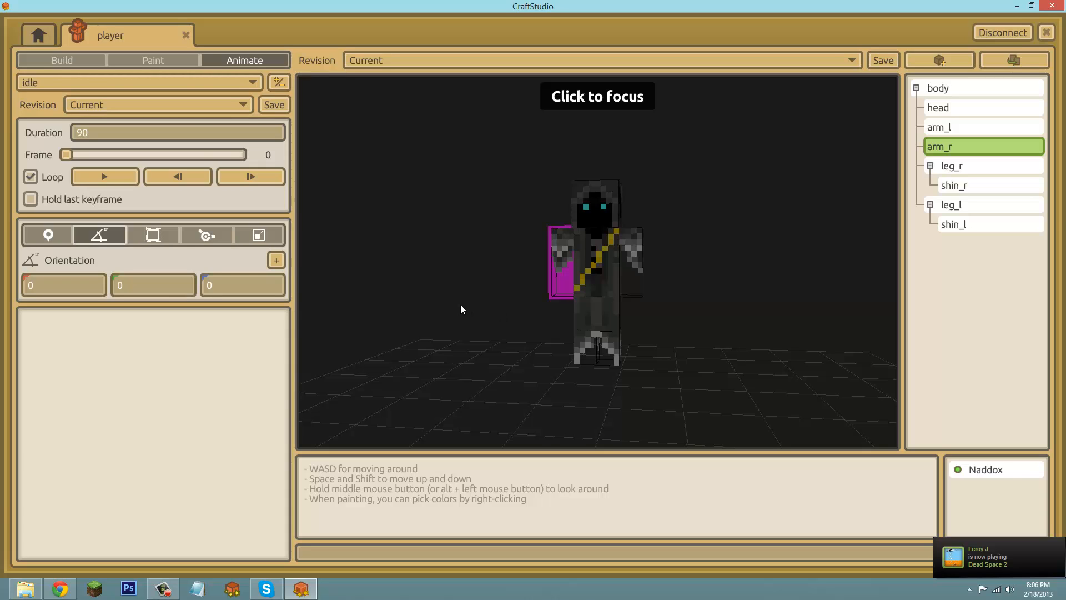
left_click(533, 300)
middle_click_drag(533, 295, 512, 300)
key("w")
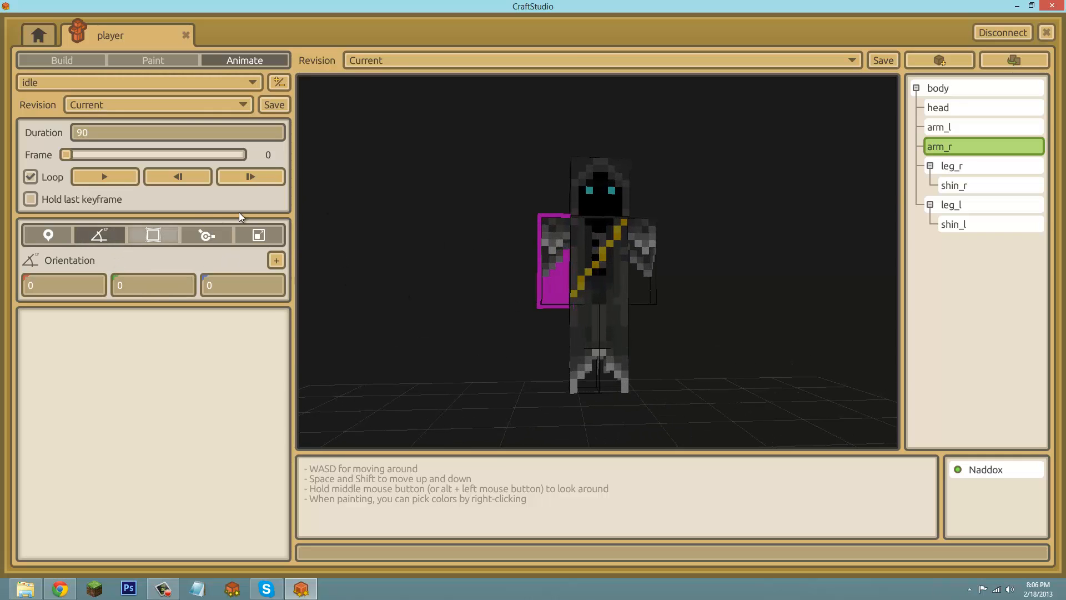
left_click(276, 259)
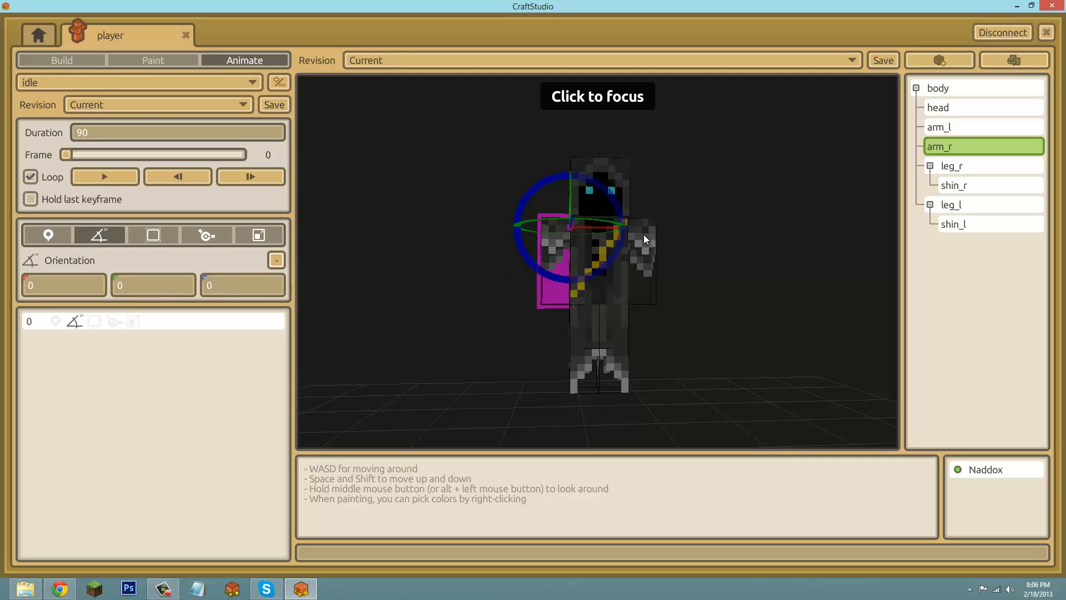
left_click(645, 240)
left_click(276, 259)
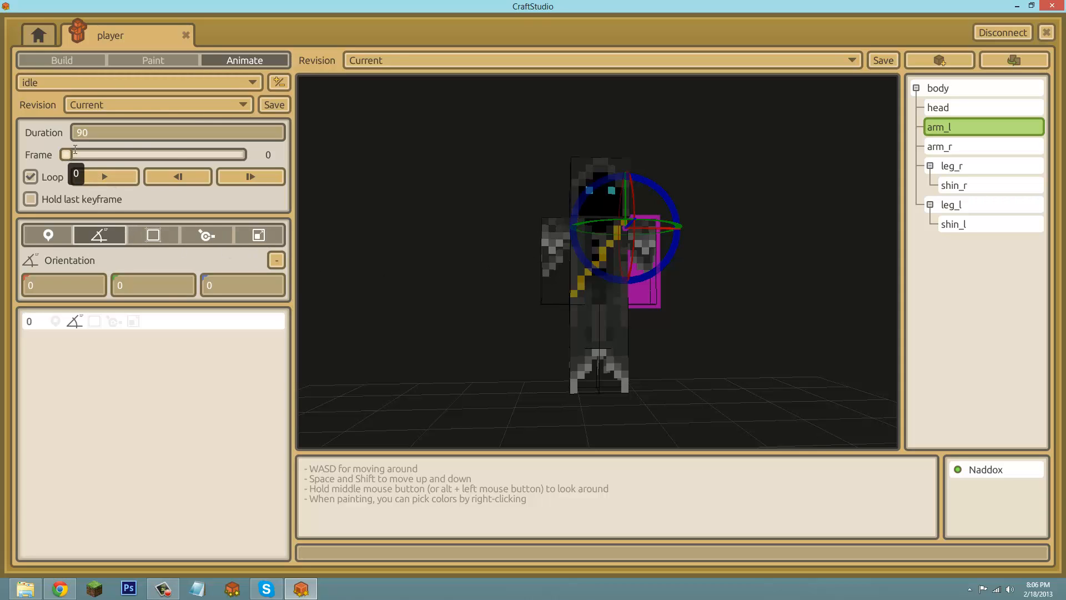
- Jump to the body's keyframe at frame 45 and add an orientation keyframe to arm_r there
left_click(577, 282)
left_click(118, 340)
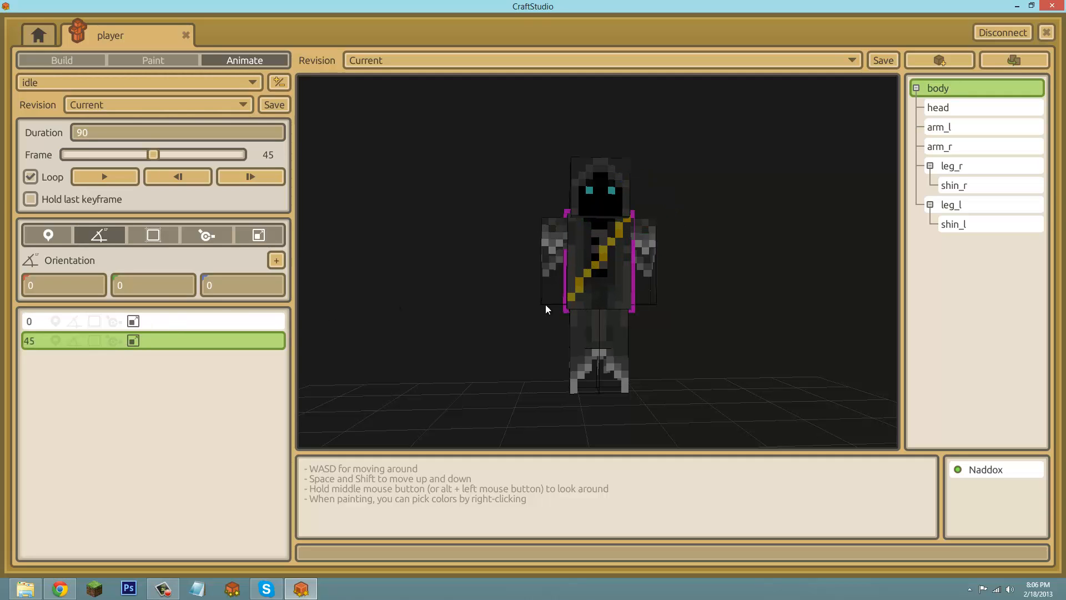
left_click(547, 256)
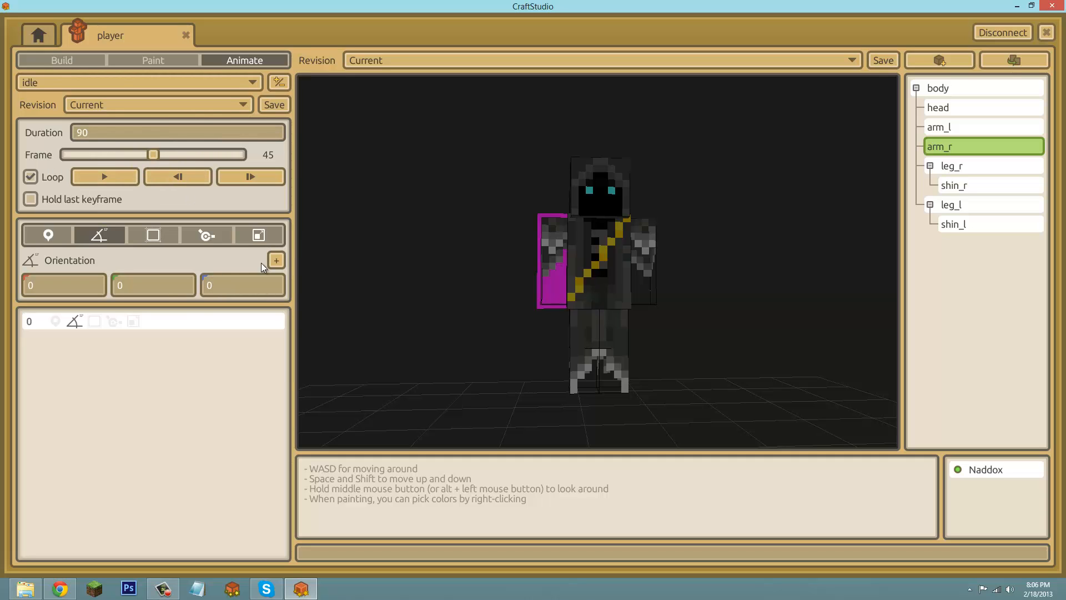
left_click(277, 260)
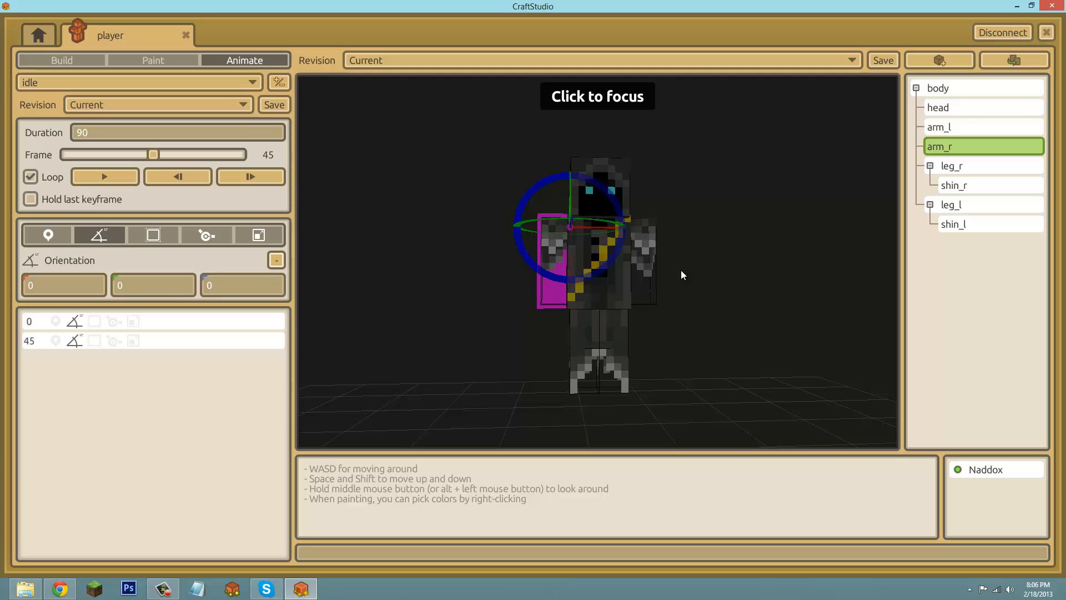
- Add an arm_l orientation keyframe at frame 45, and tilt arm_r to about -3.5 and arm_l to about 4.39 on the Z axis
left_click(644, 236)
left_click(277, 260)
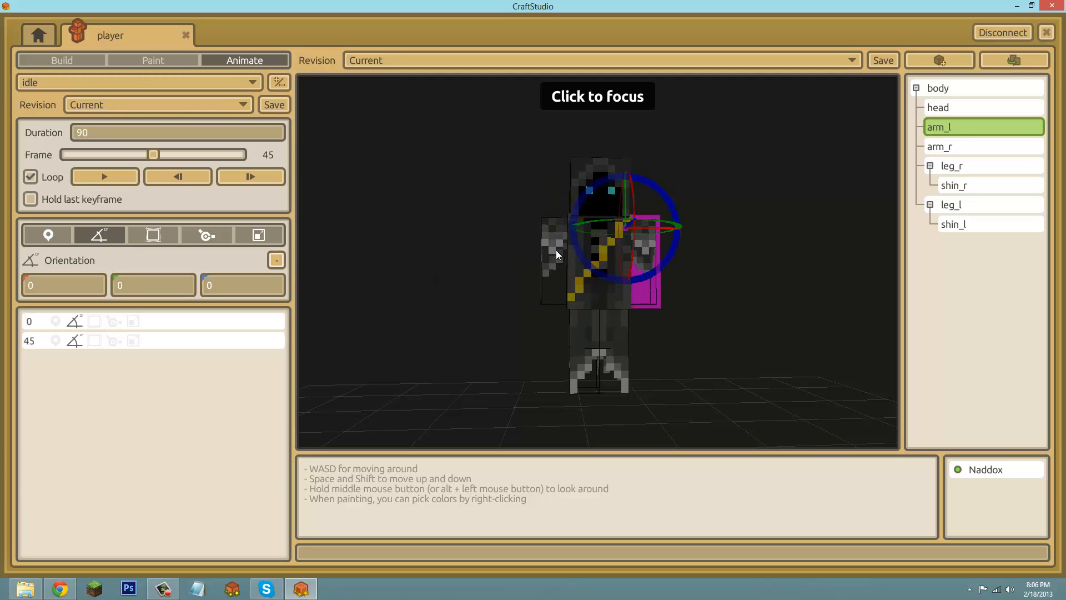
left_click(555, 250)
left_click_drag(614, 222, 618, 212)
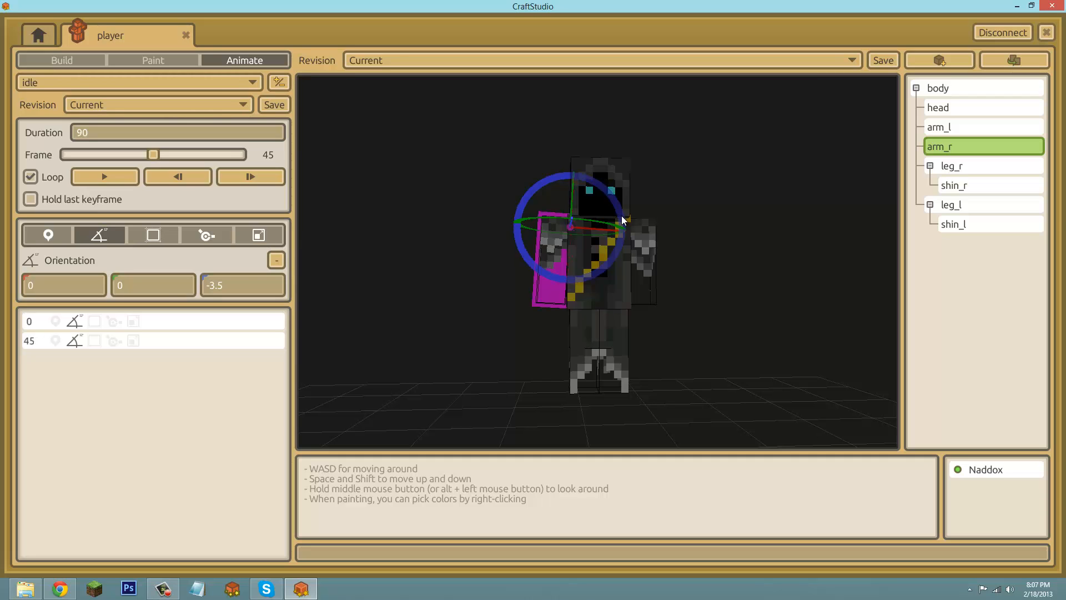
left_click(645, 245)
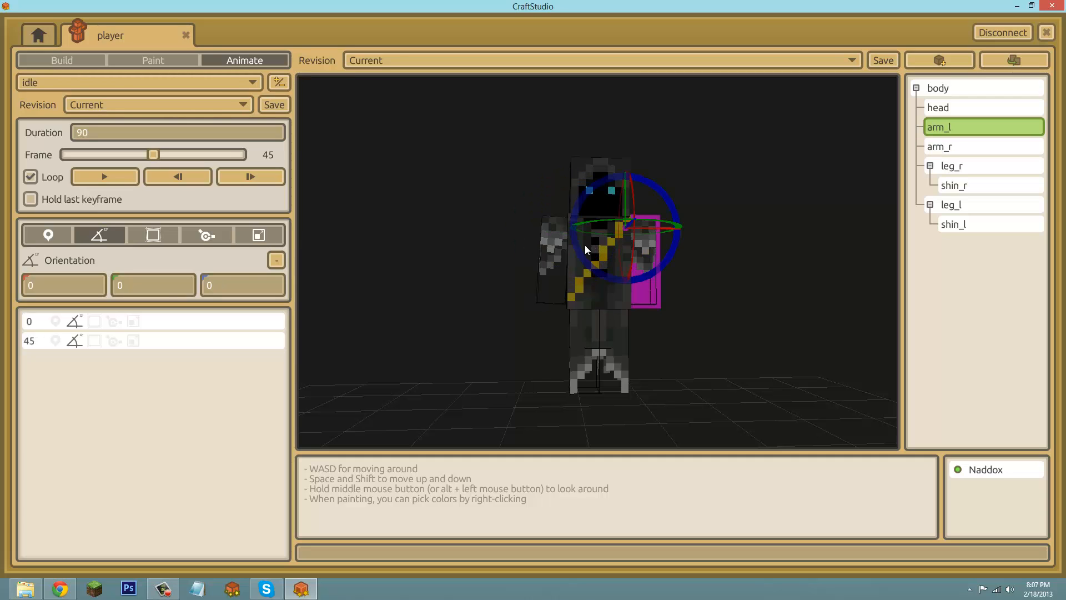
left_click_drag(576, 246, 580, 250)
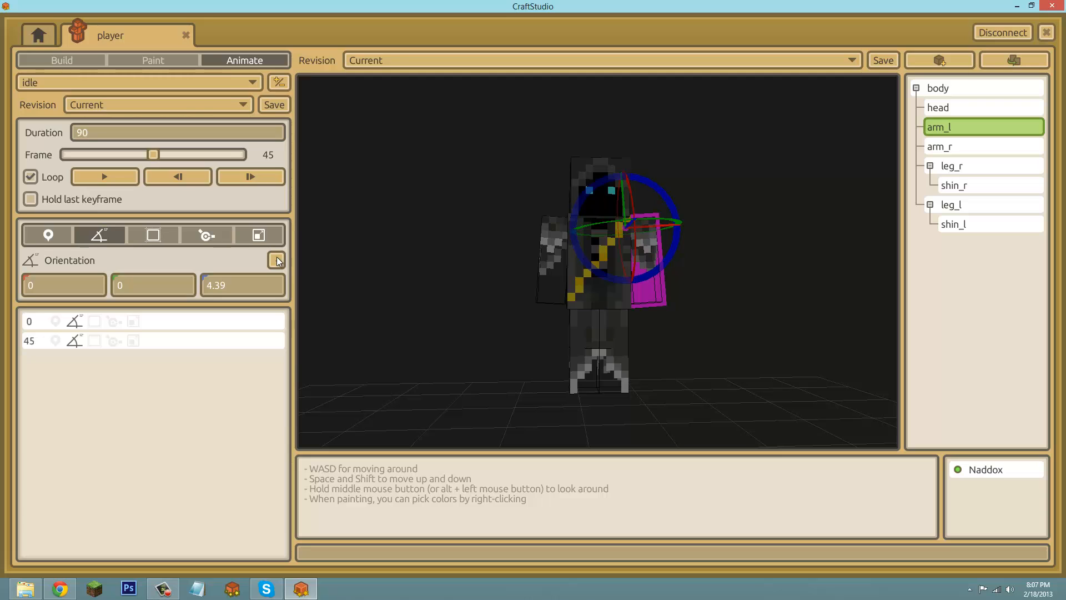
- Play the idle animation to check the arm and body motion, then stop it with the body block selected
left_click(108, 178)
left_click(769, 320)
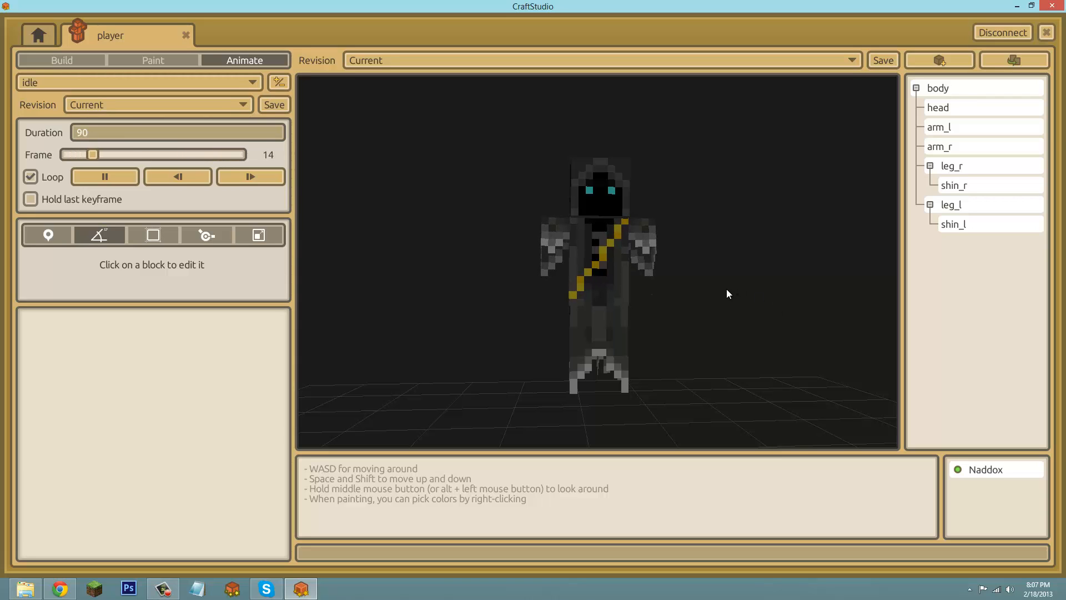
left_click(598, 270)
left_click(104, 177)
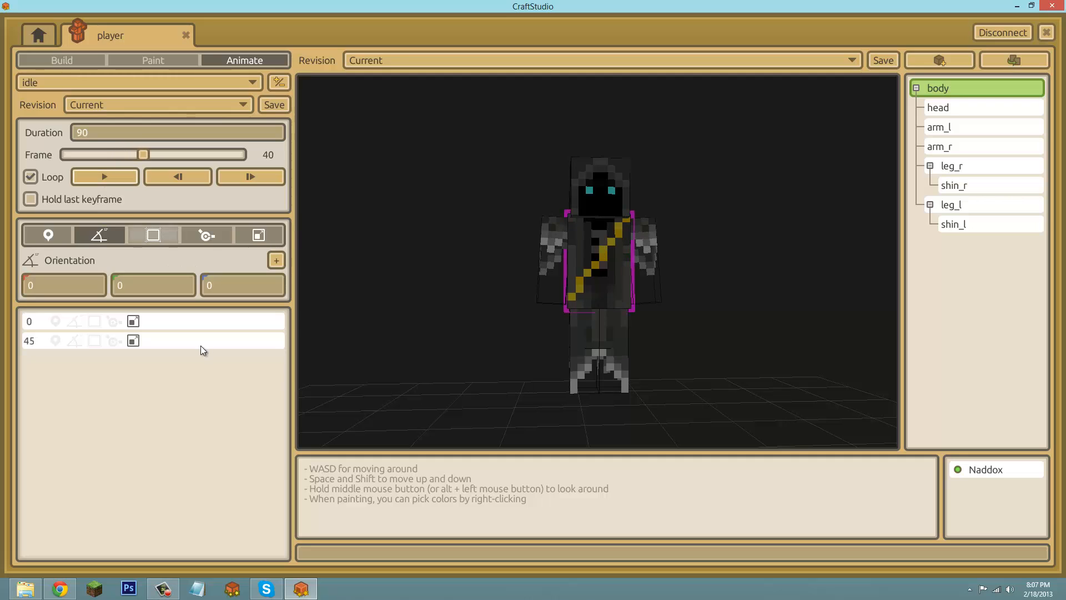
- Set the body's stretch keyframe at frame 45 to 1.05 on all three axes
left_click(170, 340)
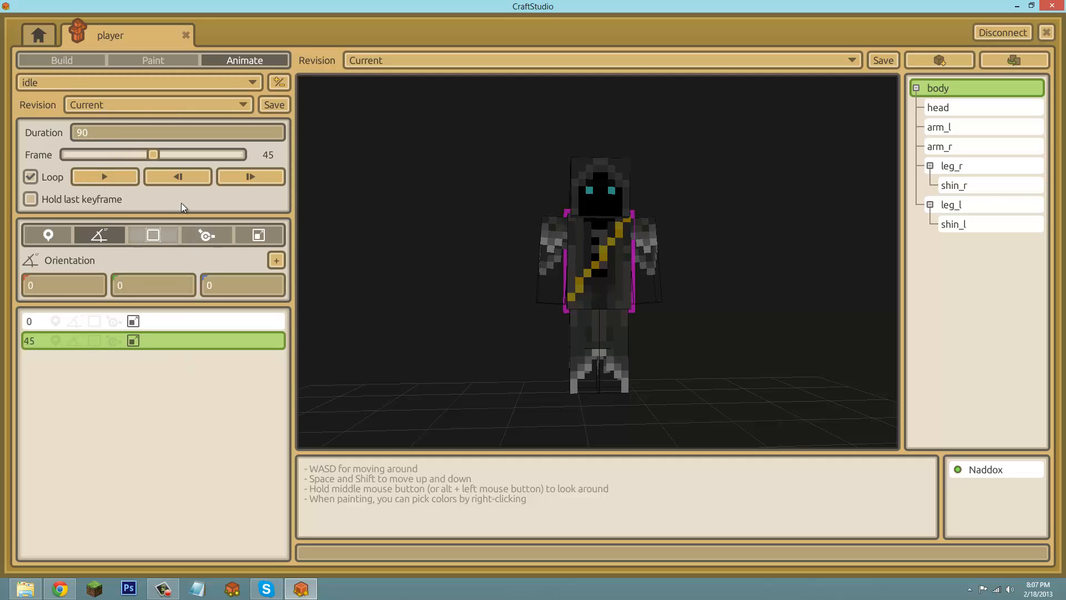
left_click(257, 235)
left_click(71, 290)
type("1.01")
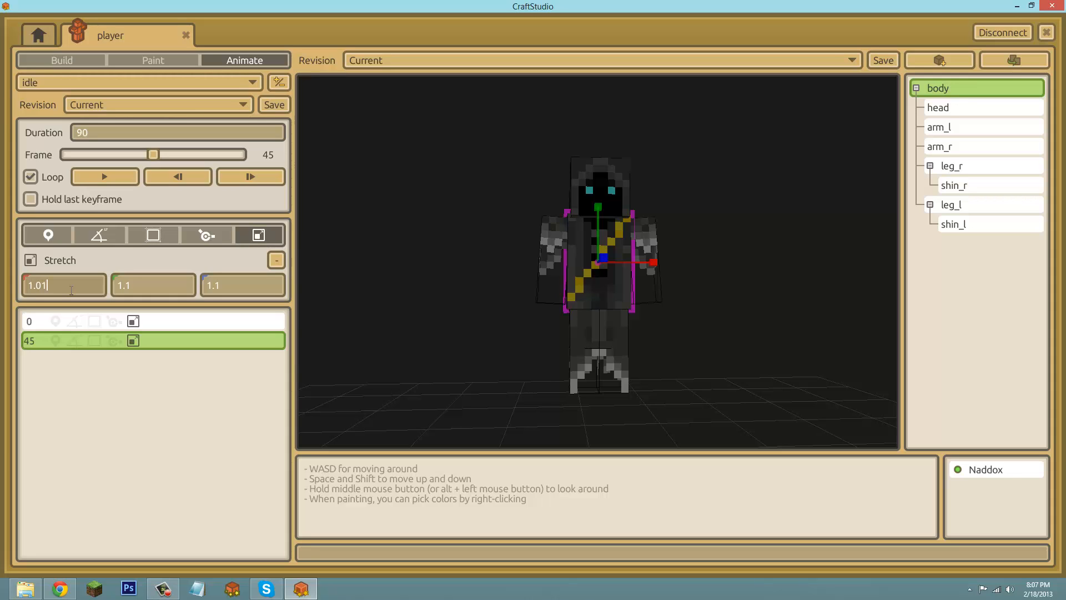
type("5")
left_click(156, 289)
type("1")
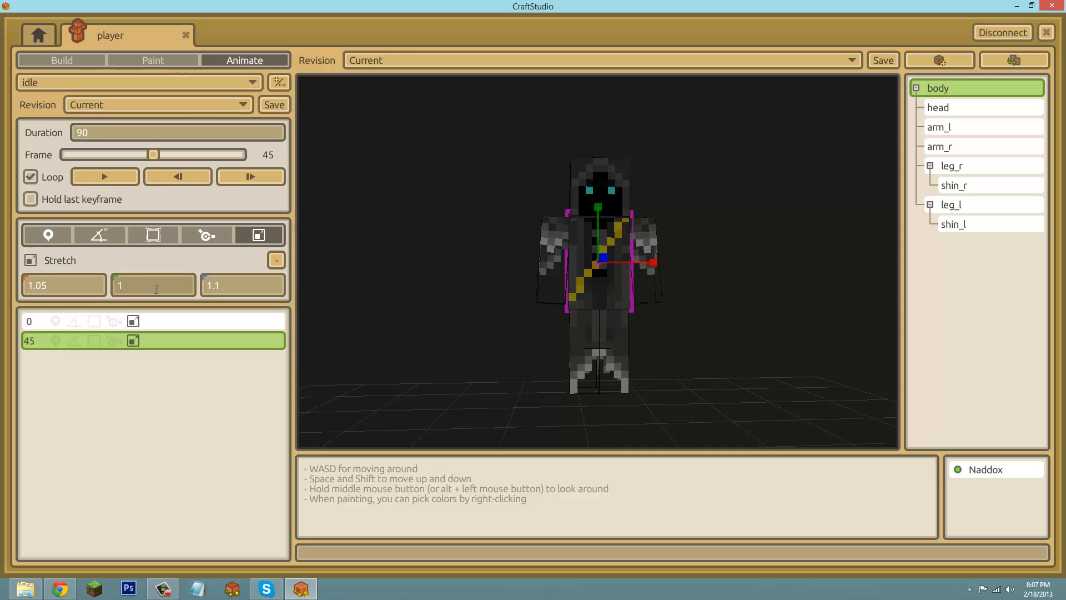
type(".05")
left_click(223, 289)
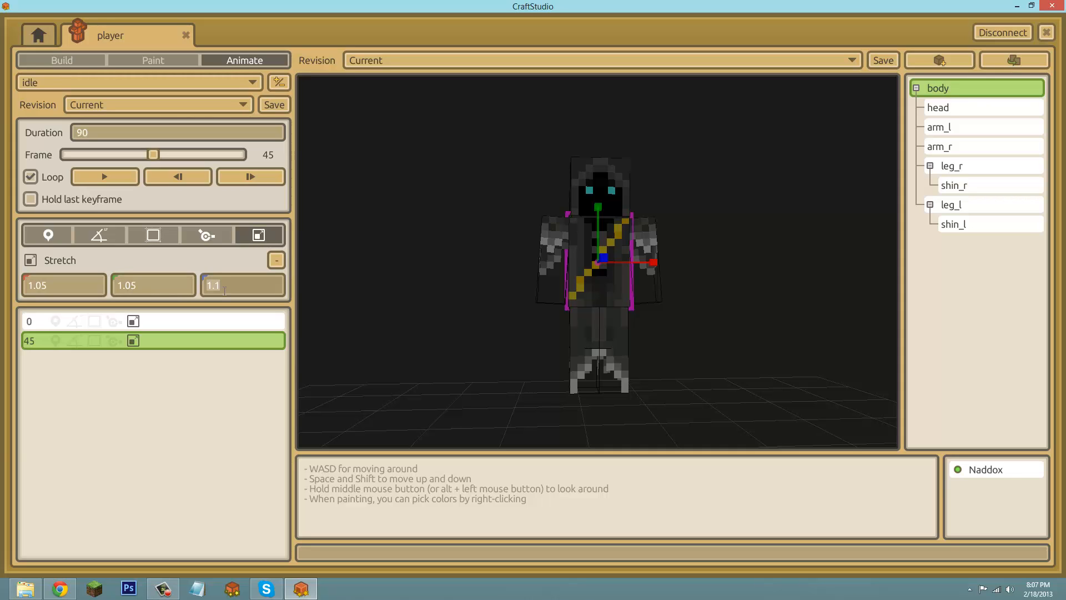
type("1.05")
- Play the idle animation to check the reduced body stretch, then stop it with the head block selected
left_click(104, 176)
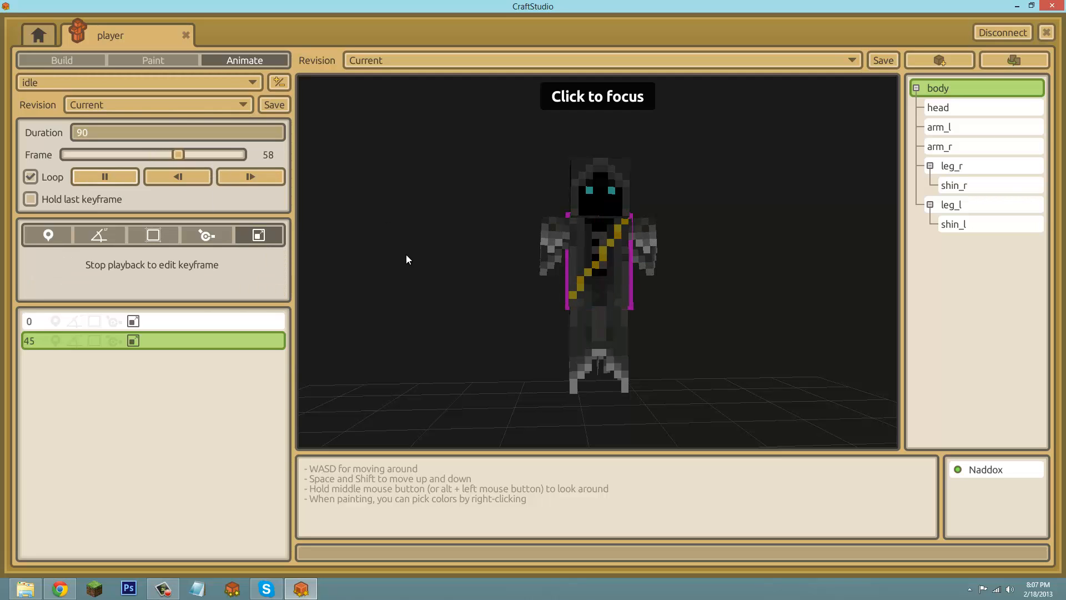
left_click(406, 260)
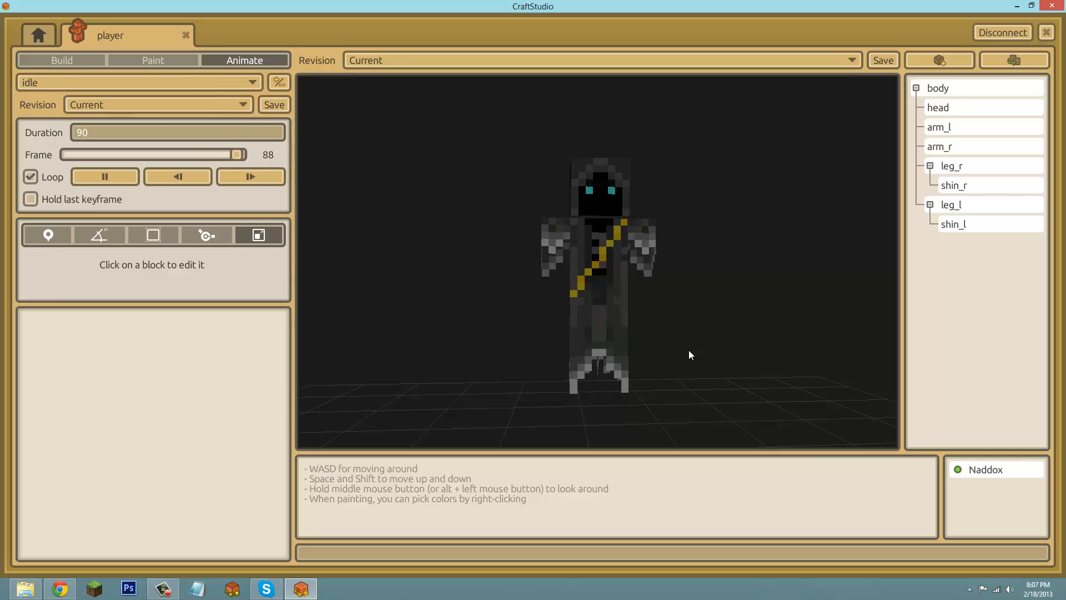
middle_click_drag(538, 295, 531, 300)
left_click(594, 194)
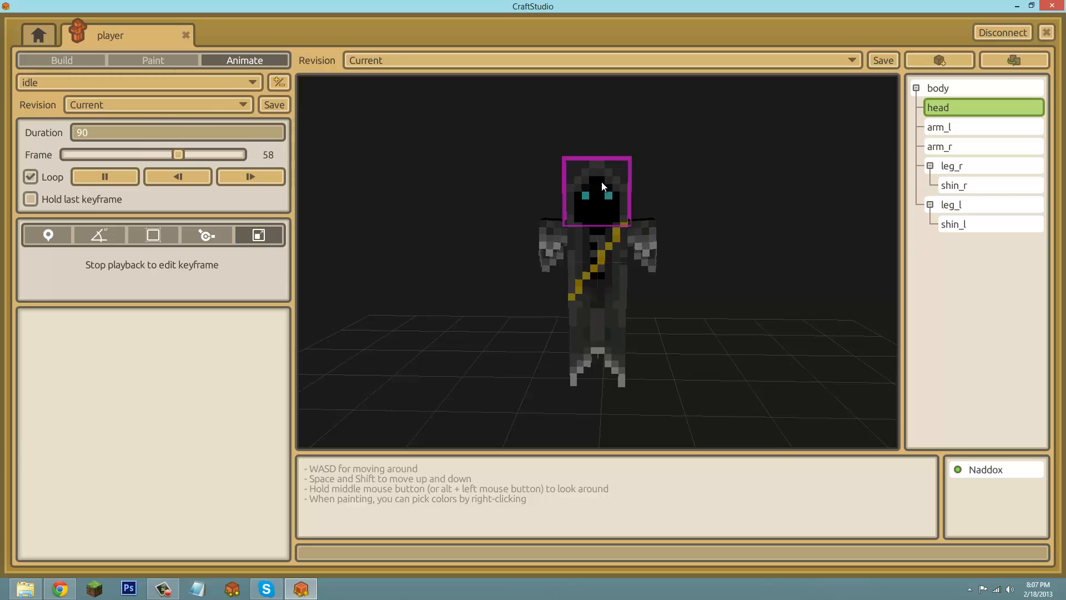
left_click(105, 179)
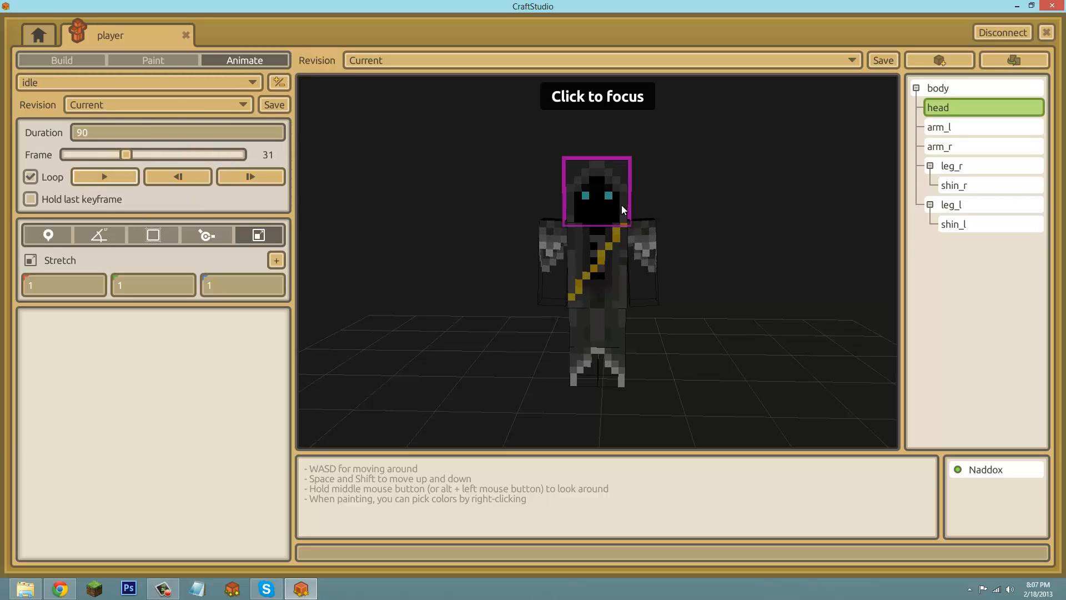
- Add orientation keyframes to the head block at frames 45 and 0
left_click_drag(120, 155, 154, 161)
left_click(254, 176)
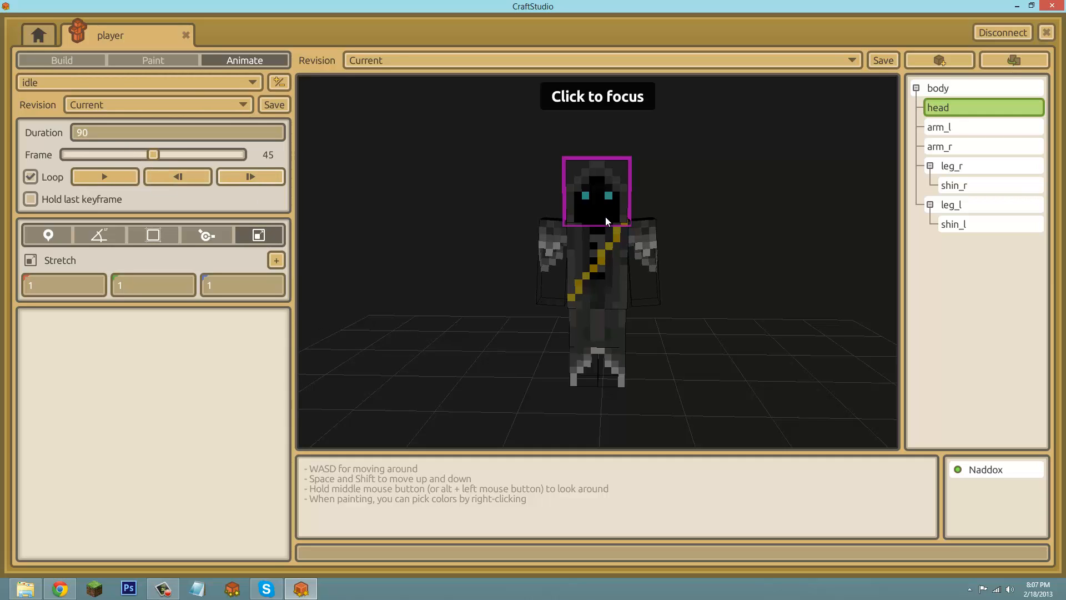
left_click(101, 237)
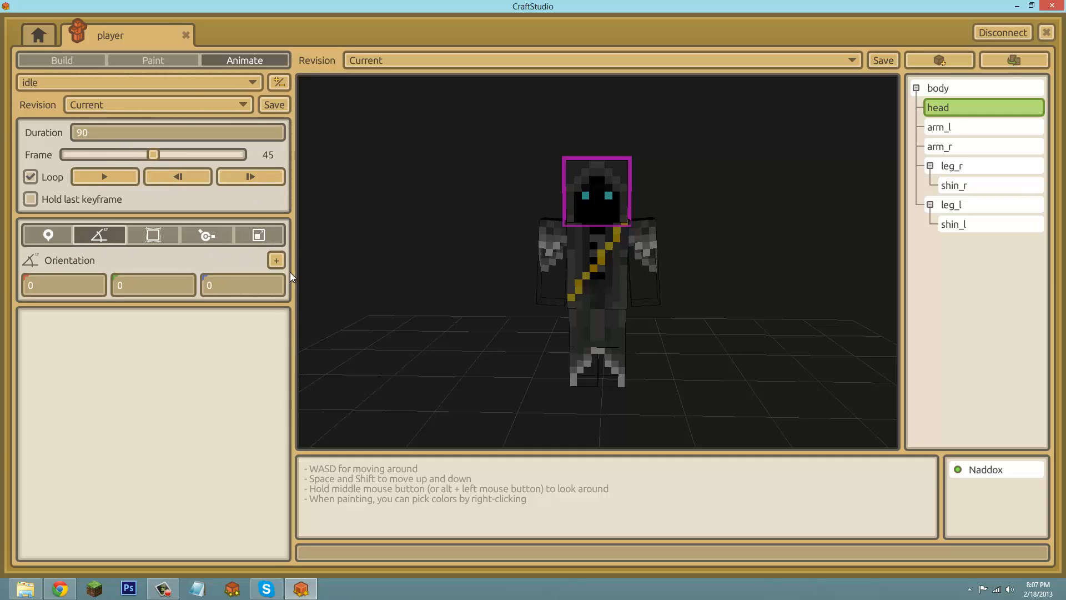
left_click(277, 261)
left_click_drag(152, 156, 60, 156)
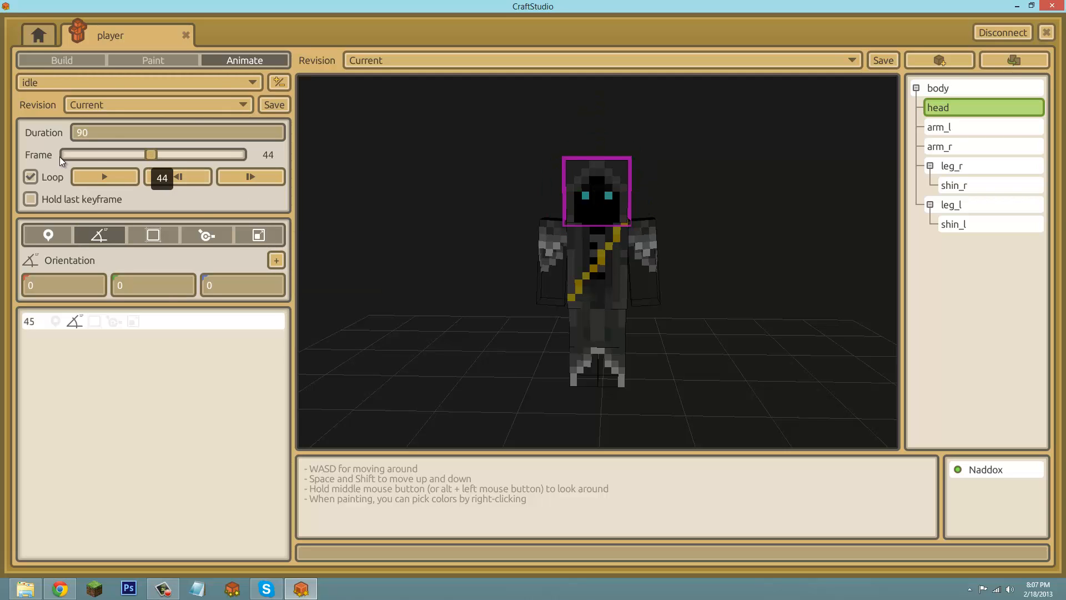
left_click(281, 261)
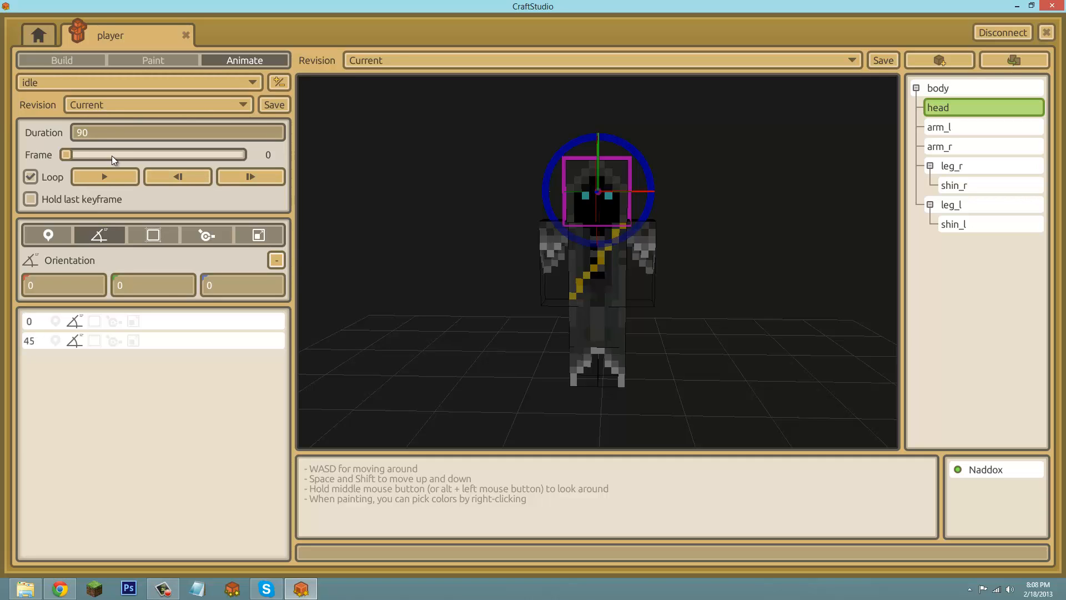
left_click(101, 342)
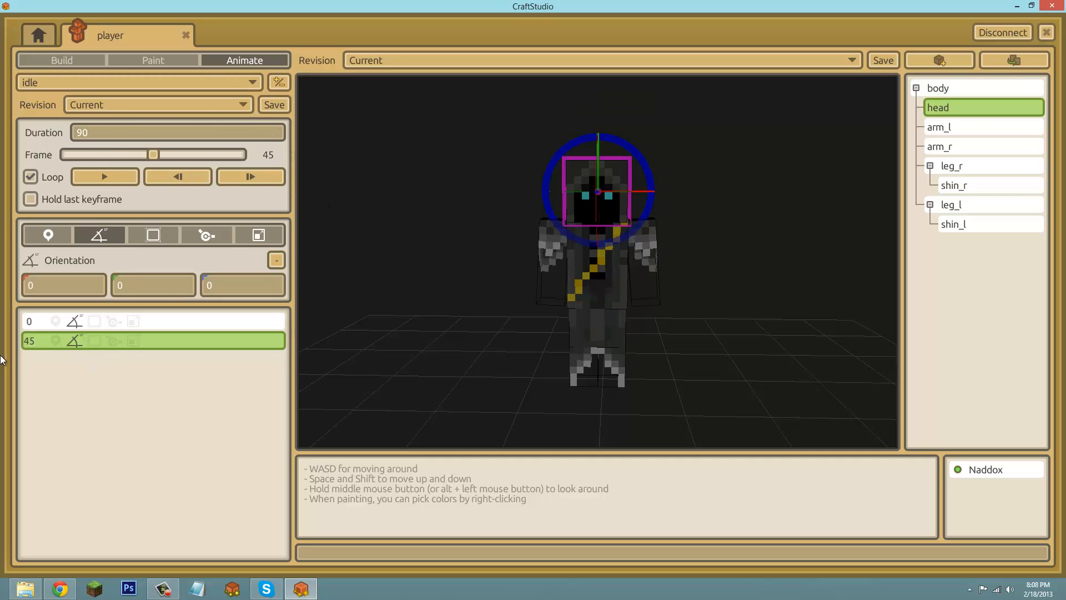
middle_click_drag(465, 284, 612, 216)
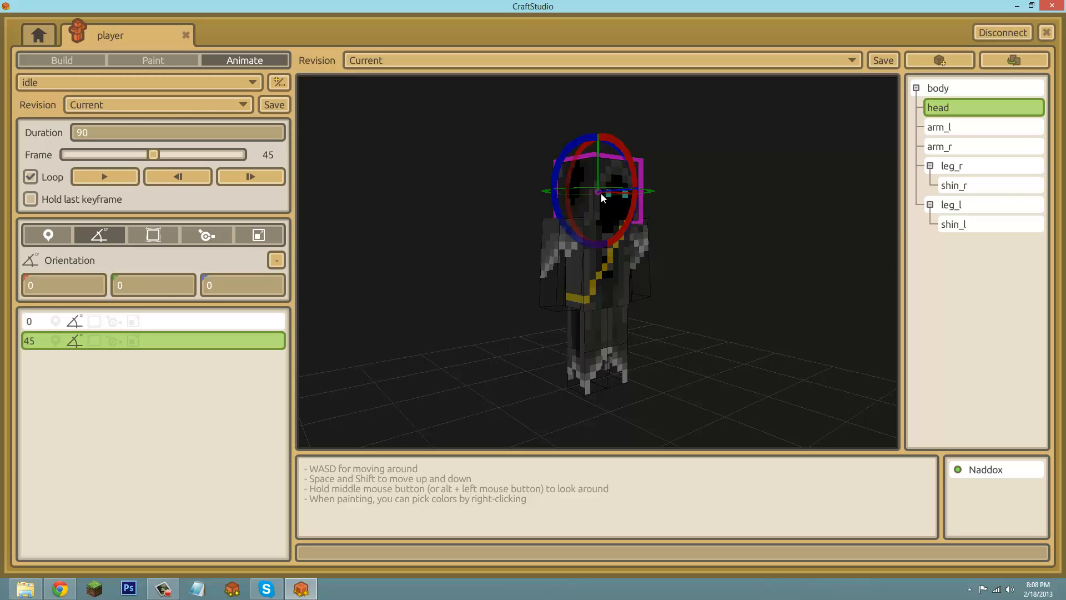
middle_click_drag(532, 295, 236, 259)
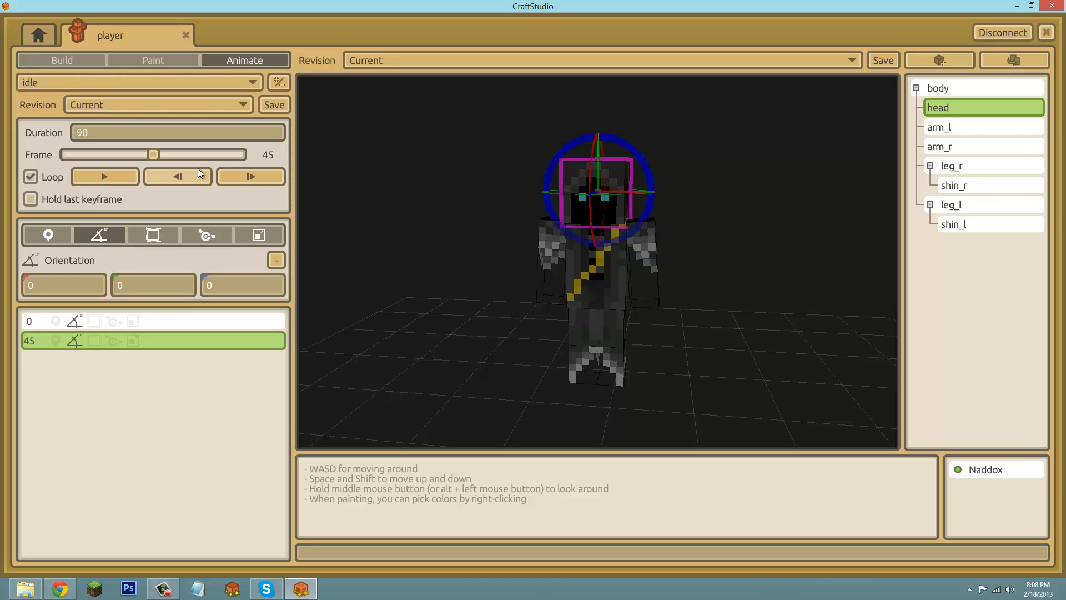
left_click(703, 251)
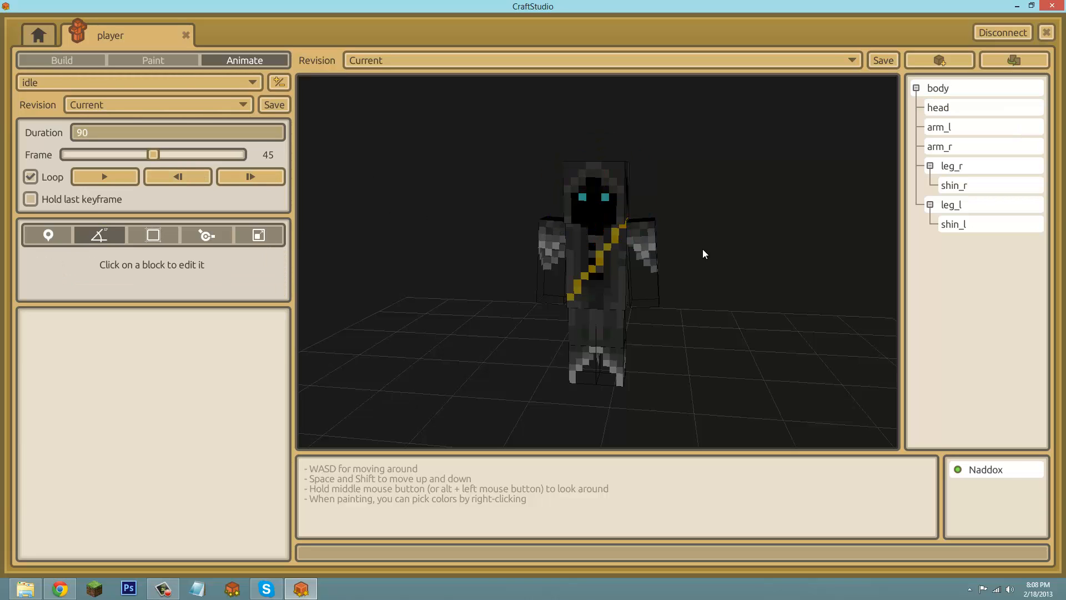
- Add two more orientation keyframes to the head block, at frames 22 and 80
left_click(608, 204)
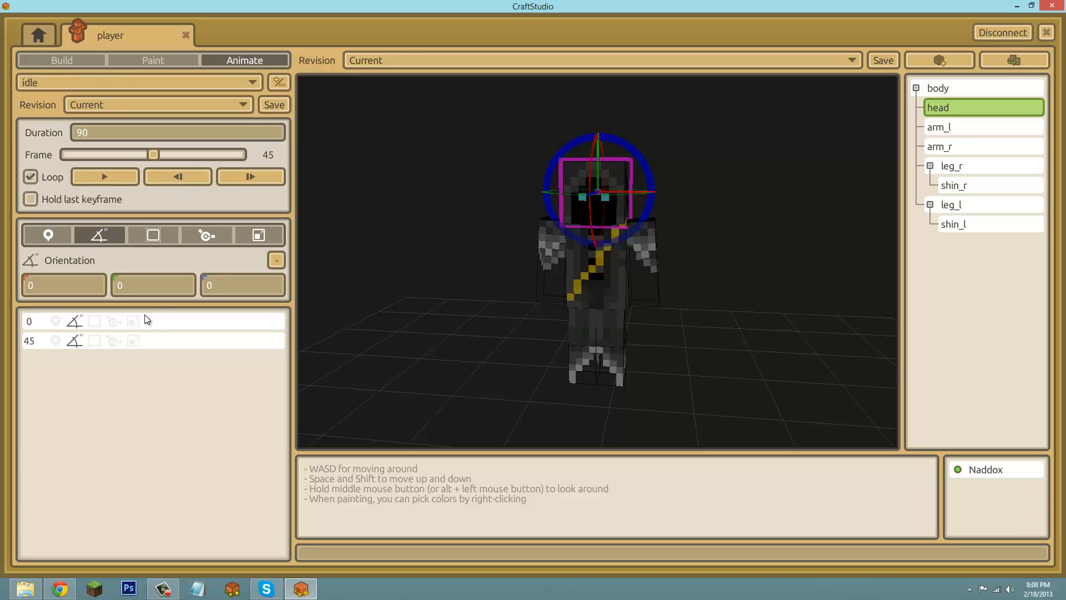
left_click_drag(144, 155, 108, 159)
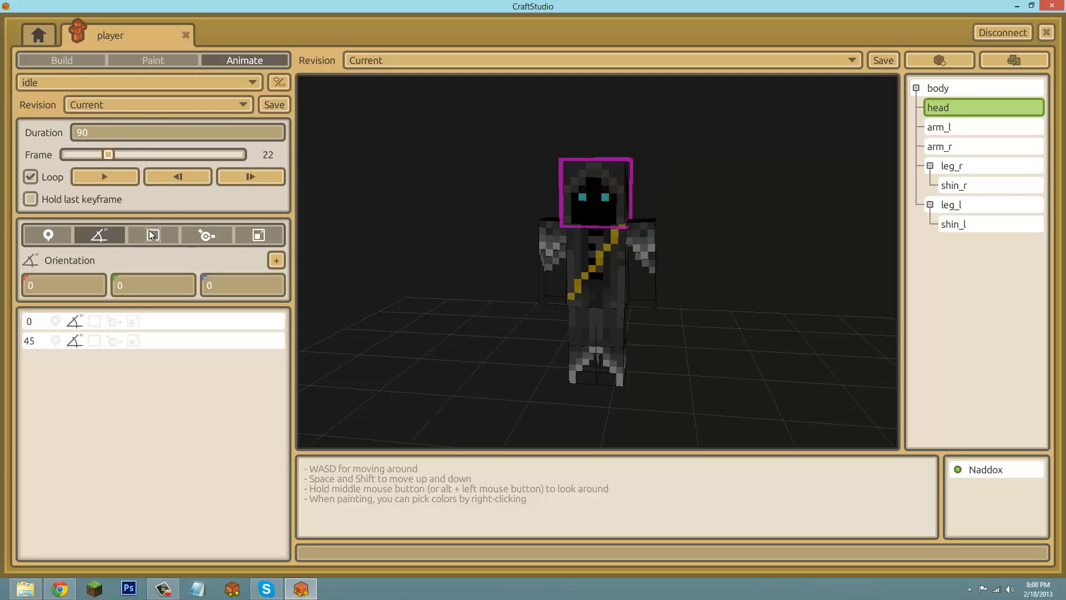
left_click(276, 260)
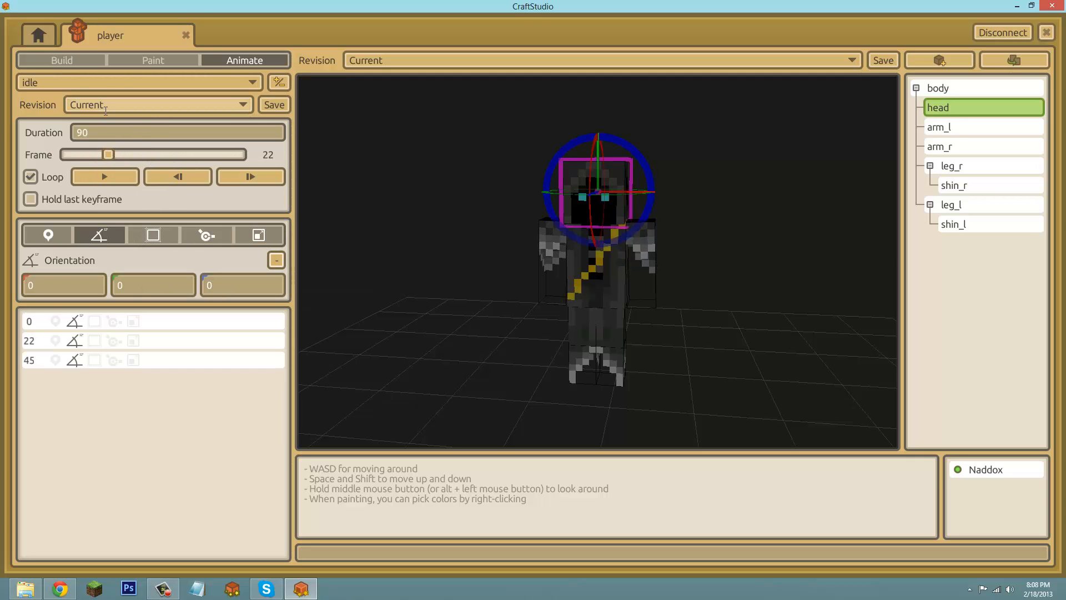
left_click_drag(107, 154, 221, 154)
left_click(277, 260)
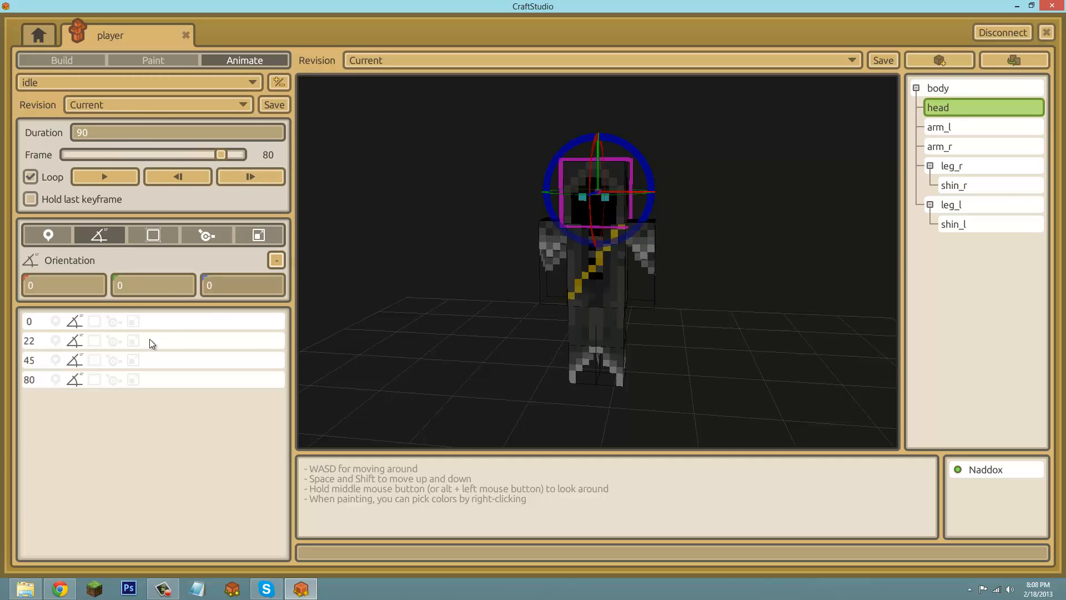
- Turn the head sideways in its frame 22 keyframe, to about -21.83 on the Y axis
left_click(147, 341)
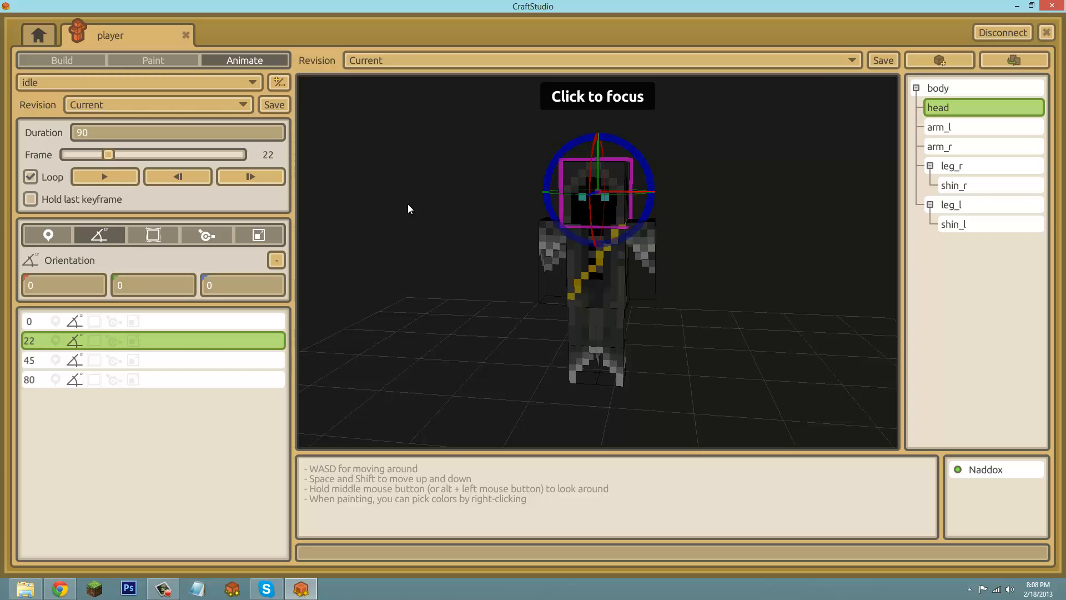
left_click(532, 295)
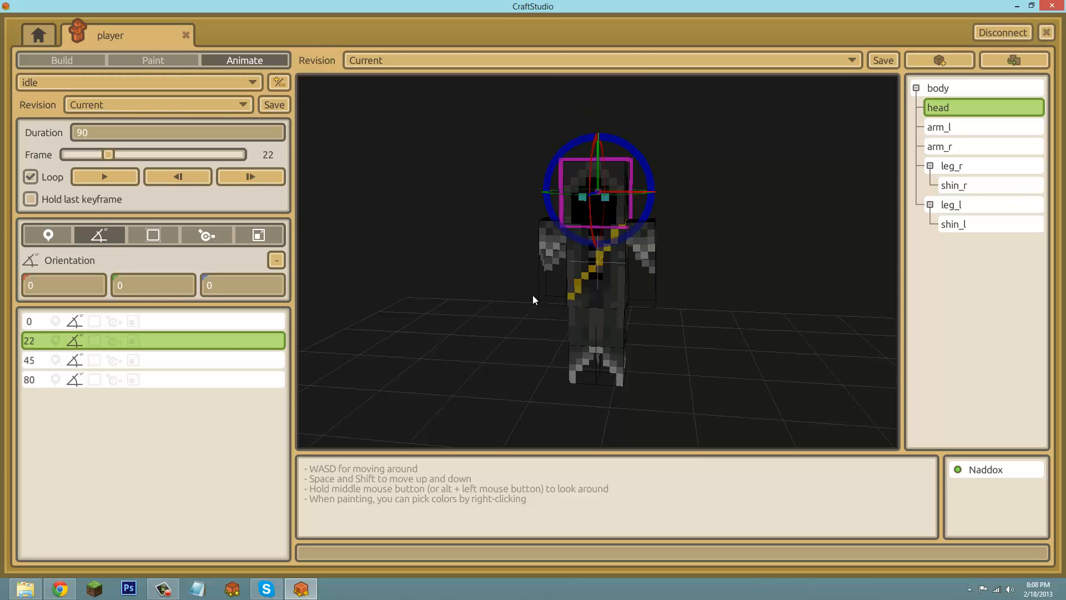
middle_click_drag(532, 295, 723, 191)
middle_click_drag(534, 299, 656, 210)
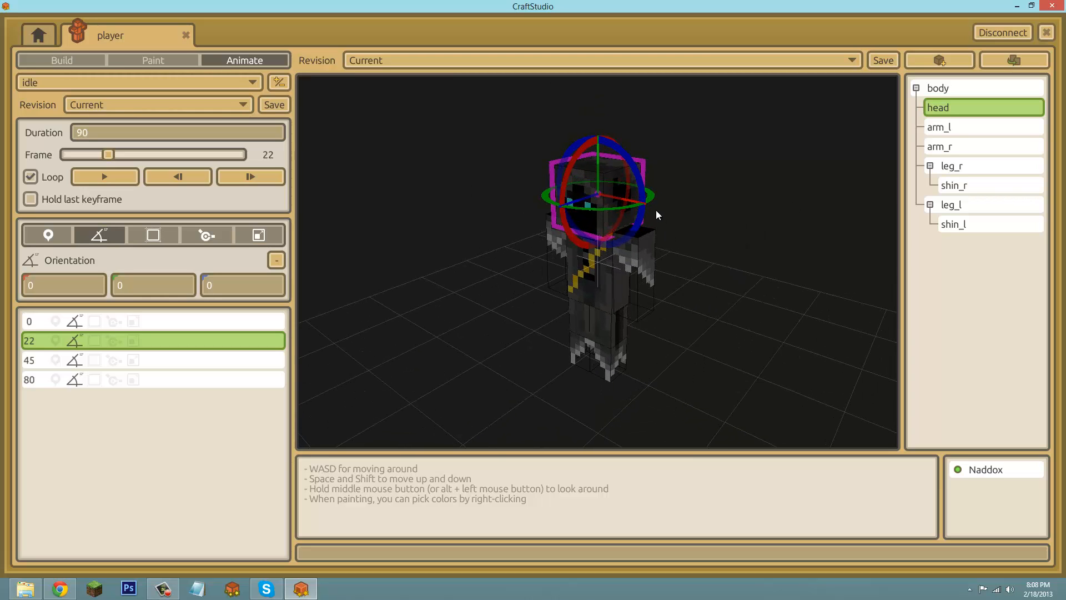
left_click_drag(651, 198, 638, 203)
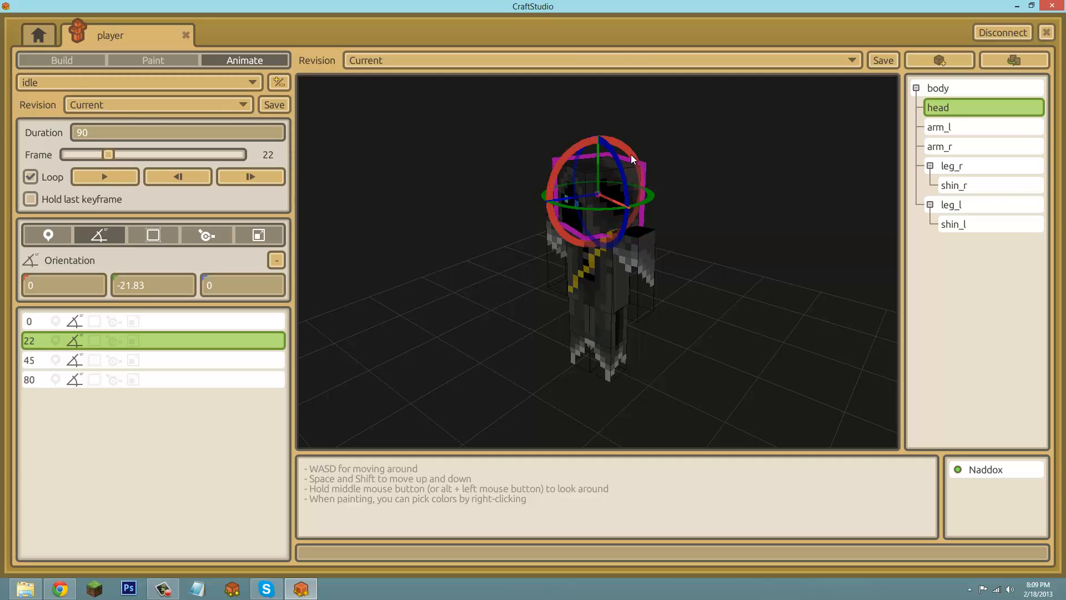
left_click(457, 339)
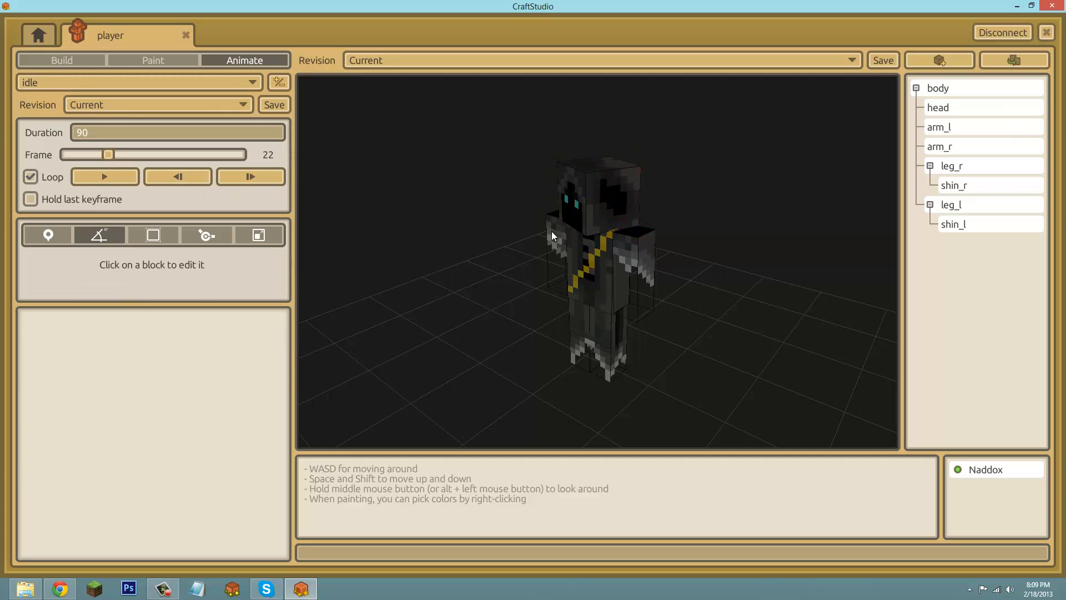
left_click(598, 191)
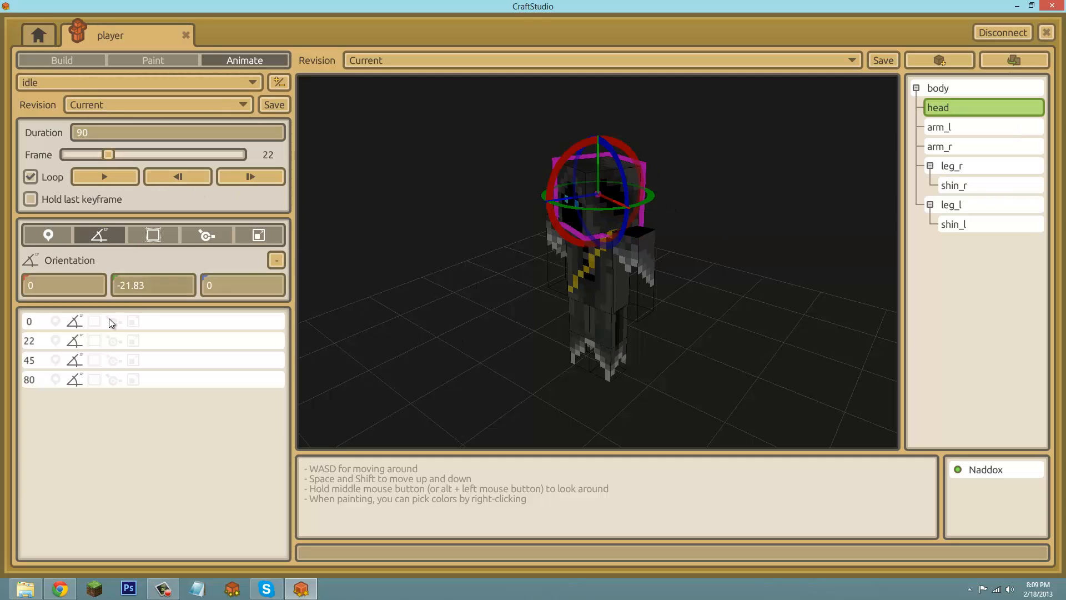
- Turn the head the opposite way in its frame 45 keyframe, to about 10.41 on the Y axis
left_click(112, 358)
middle_click_drag(471, 304, 560, 256)
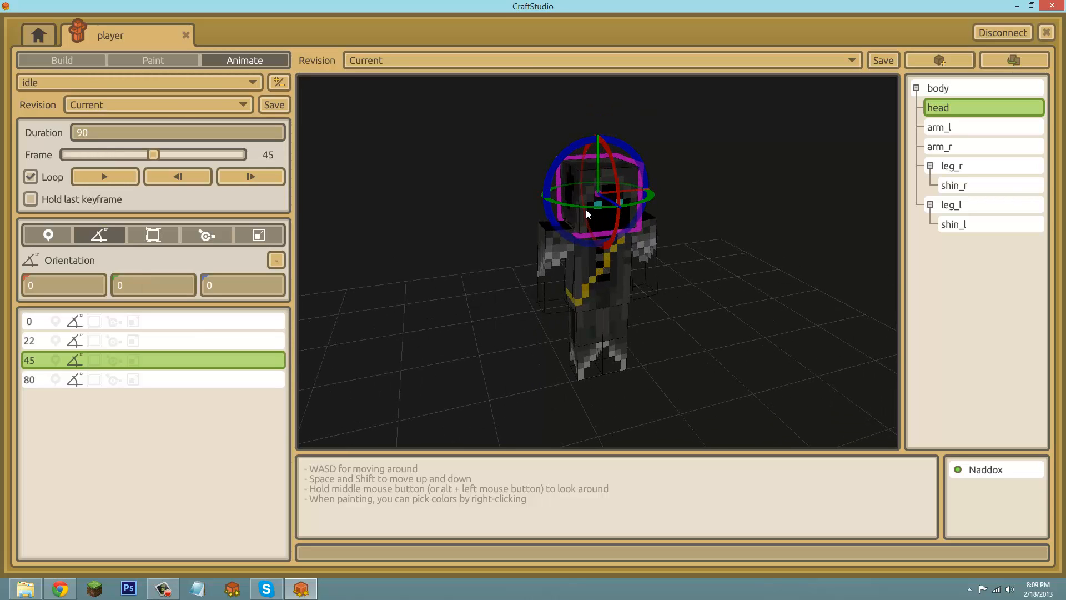
mouse_move(586, 209)
left_mouse_down()
mouse_move(615, 214)
mouse_move(586, 215)
mouse_move(597, 219)
left_mouse_up()
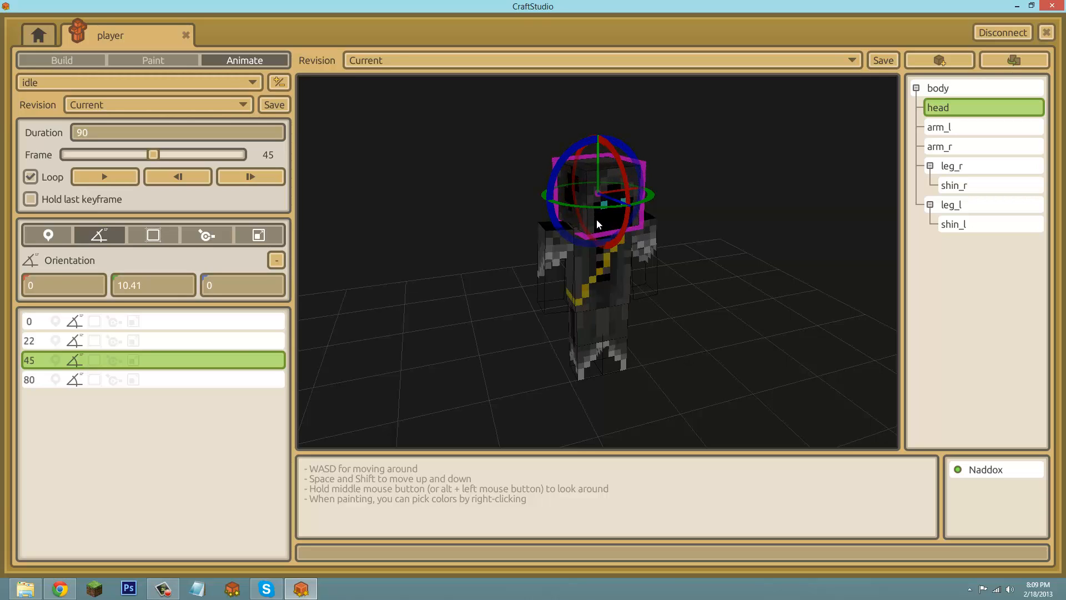
- Tilt and turn the head in its frame 80 keyframe to about -20.91, 39.27, -0.62
left_click(140, 379)
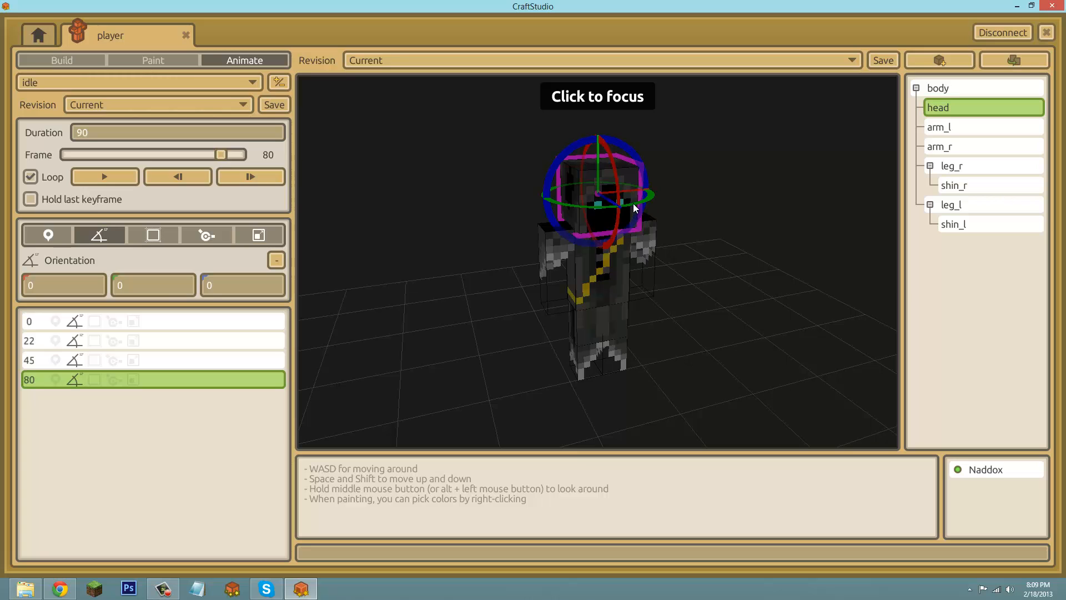
mouse_move(634, 206)
left_mouse_down()
mouse_move(652, 200)
mouse_move(640, 222)
mouse_move(644, 208)
left_mouse_up()
middle_click_drag(533, 295, 609, 209)
left_click_drag(612, 214, 614, 212)
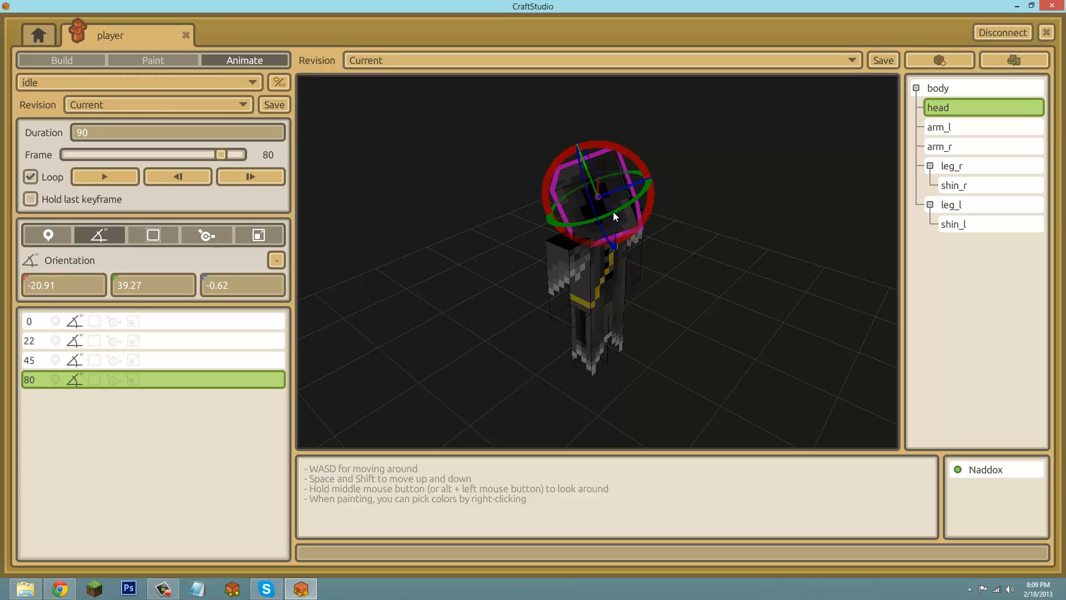
- Play the idle animation and watch the character from the front
left_click(697, 210)
middle_click_drag(531, 295, 316, 228)
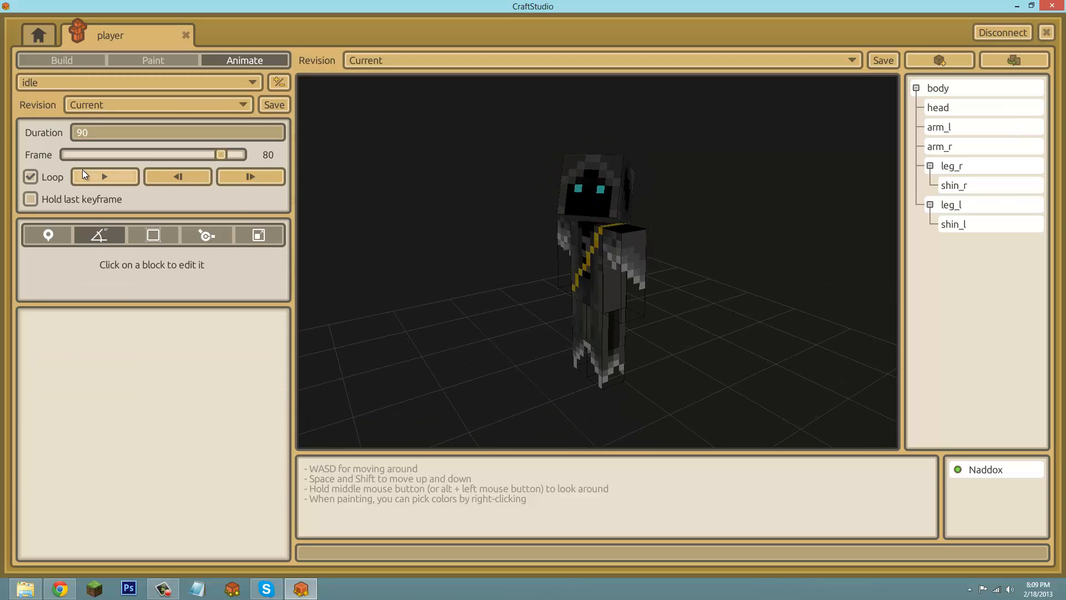
left_click(96, 175)
mouse_move(516, 352)
middle_mouse_down()
mouse_move(534, 296)
mouse_move(516, 345)
middle_mouse_up()
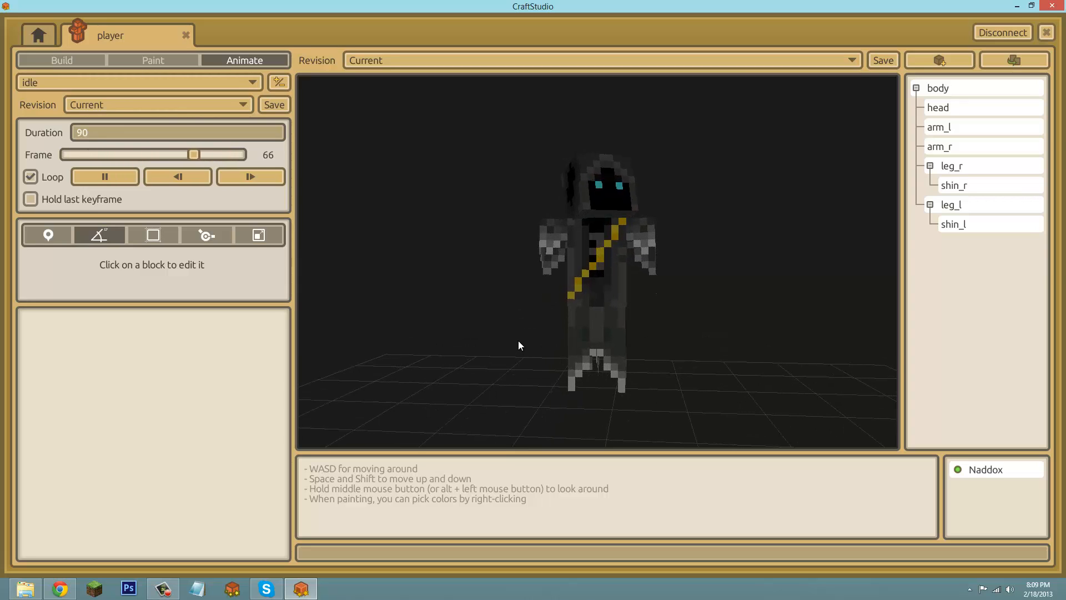
left_click(126, 177)
- Set the idle animation's duration to 180 frames
double_click(132, 134)
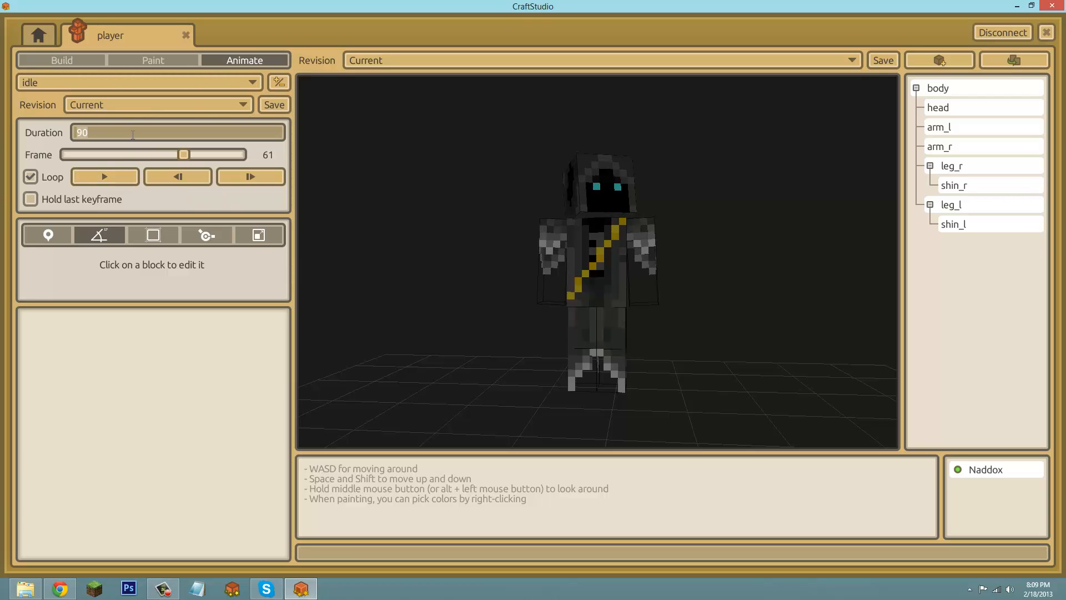
type("180")
key("Return")
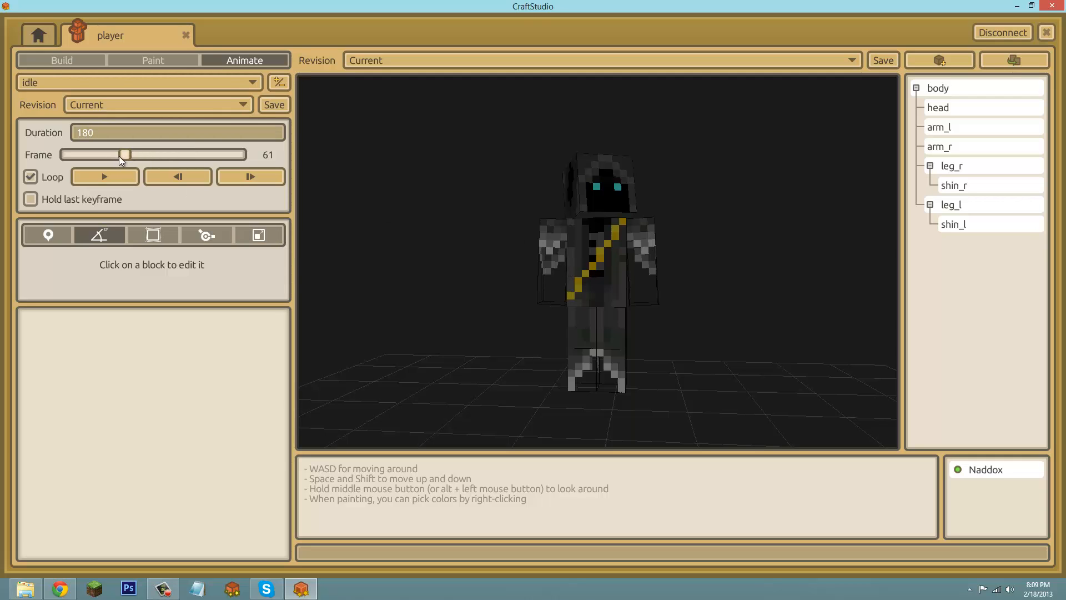
- Add orientation keyframes to the body, arm_r and arm_l at frame 90
left_click_drag(123, 155, 153, 158)
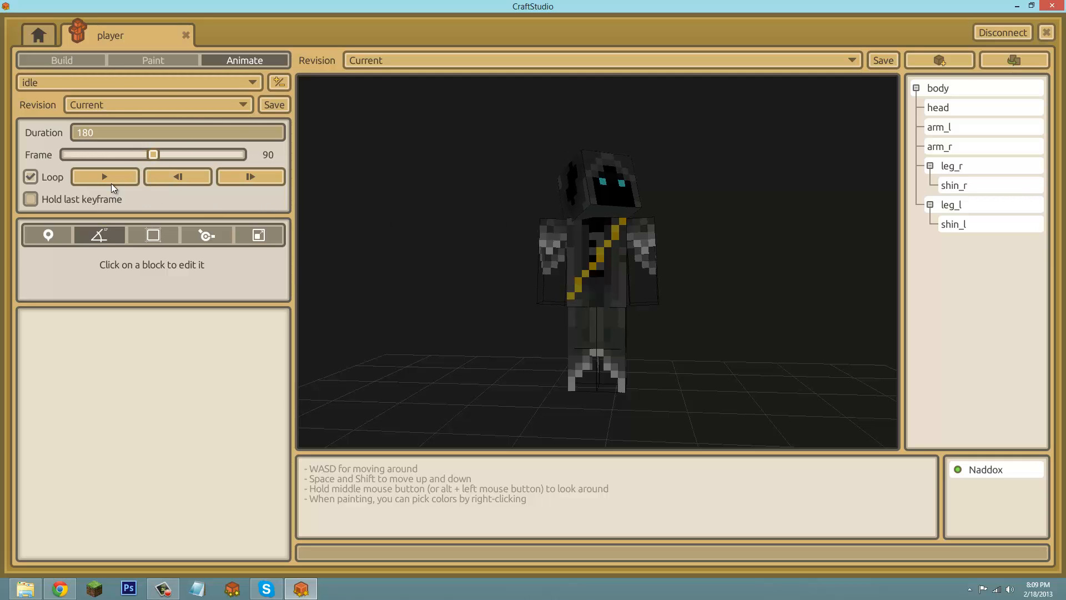
left_click(590, 261)
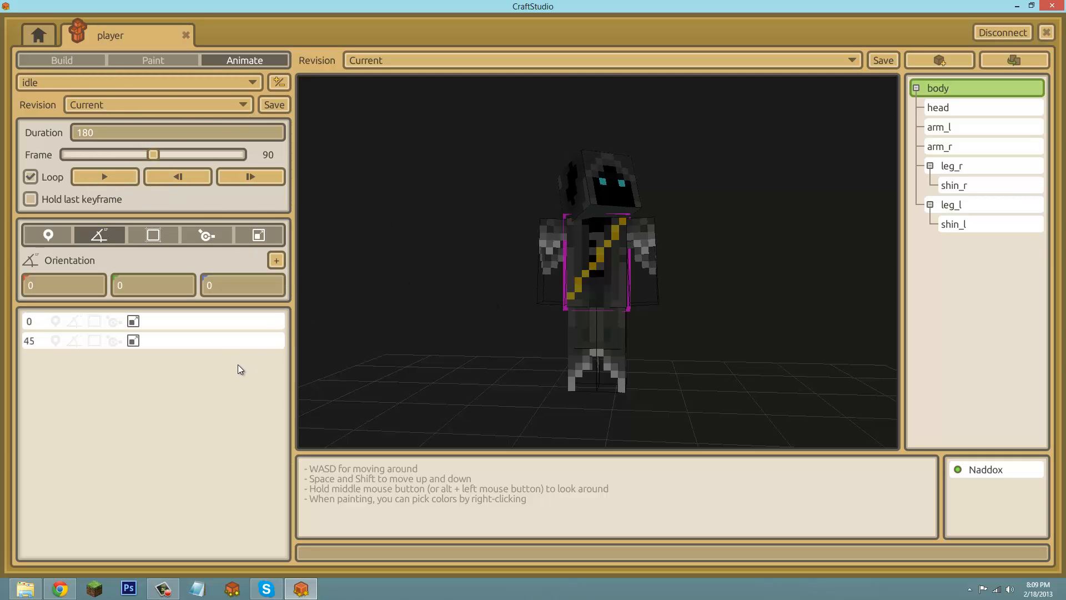
left_click(274, 261)
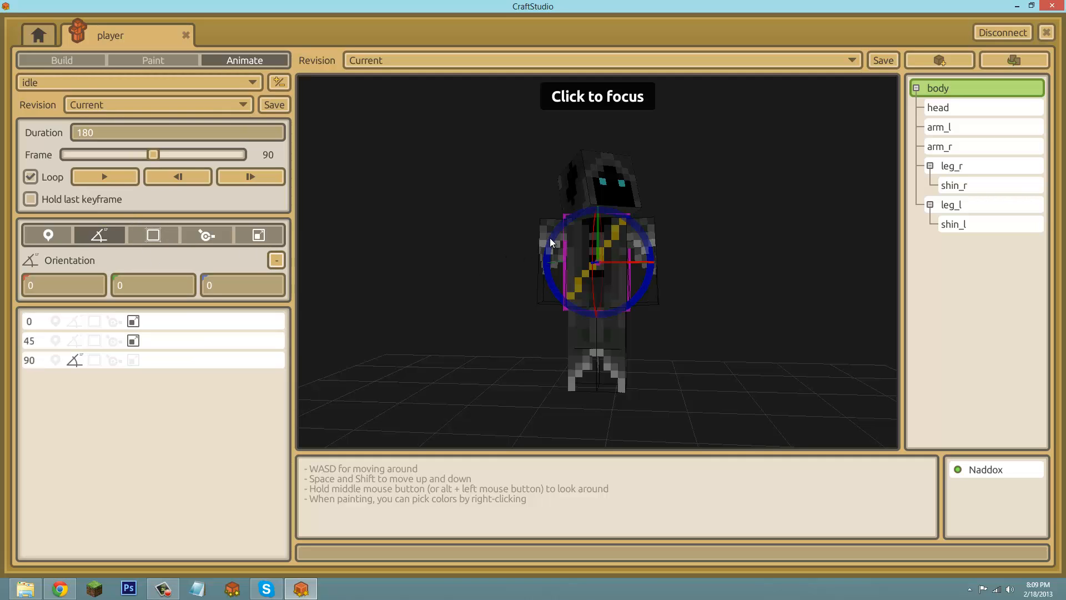
left_click(544, 226)
left_click(276, 261)
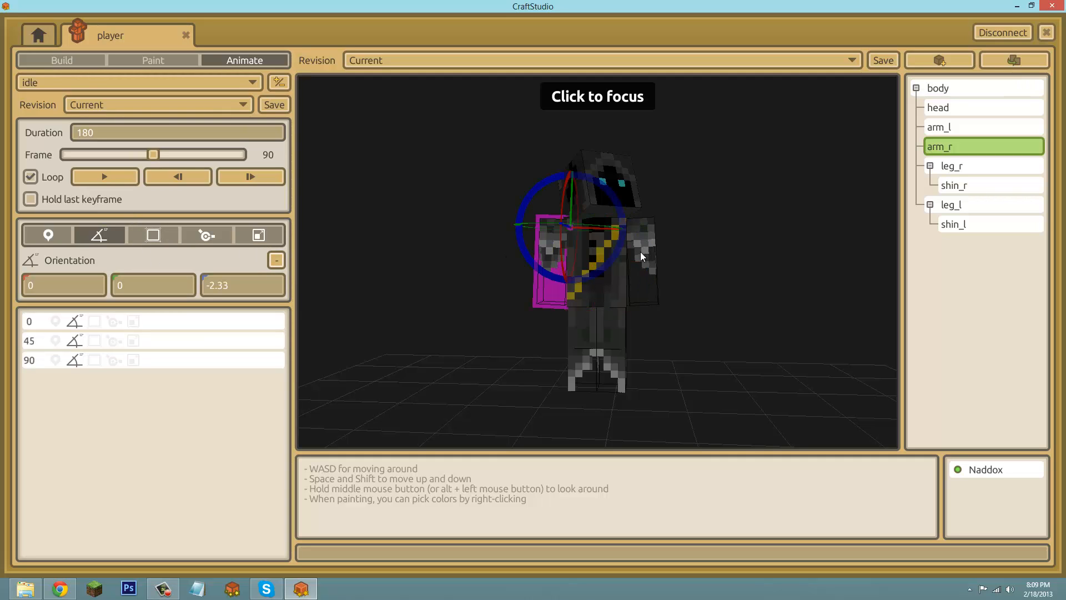
left_click(640, 254)
left_click(277, 260)
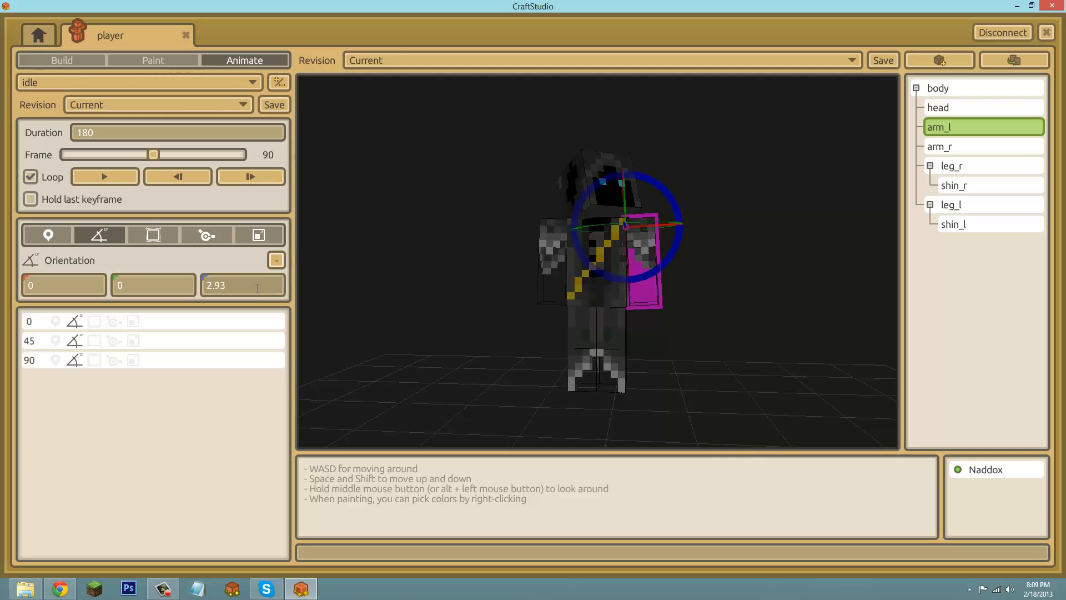
- Reset the Z orientation of arm_l and arm_r to 0 in their frame 90 keyframes
left_click(259, 287)
type("0")
key("Return")
left_click(550, 287)
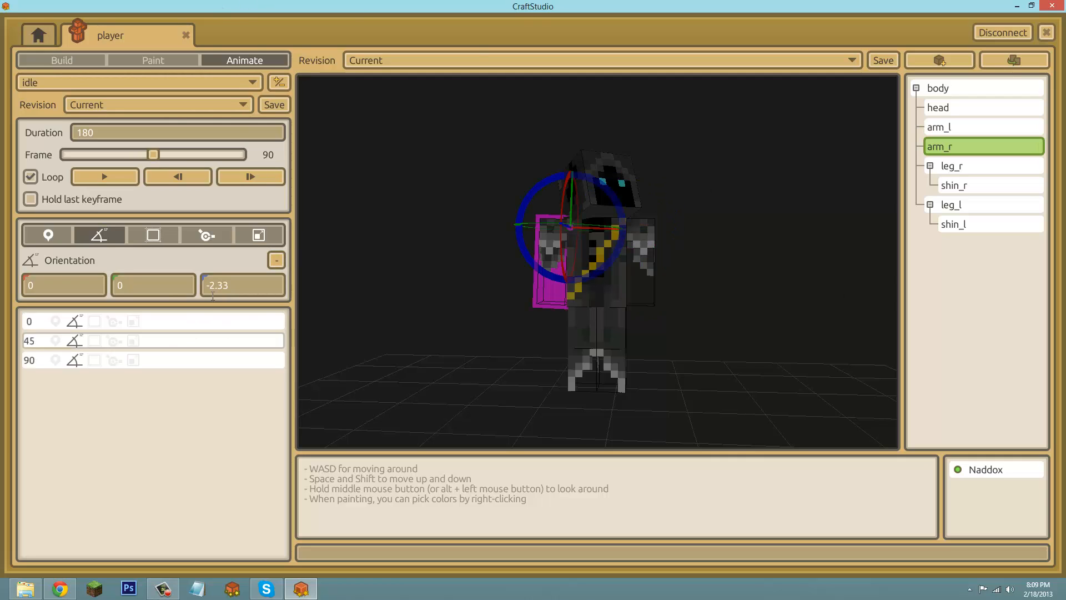
left_click(254, 294)
type("0")
key("Return")
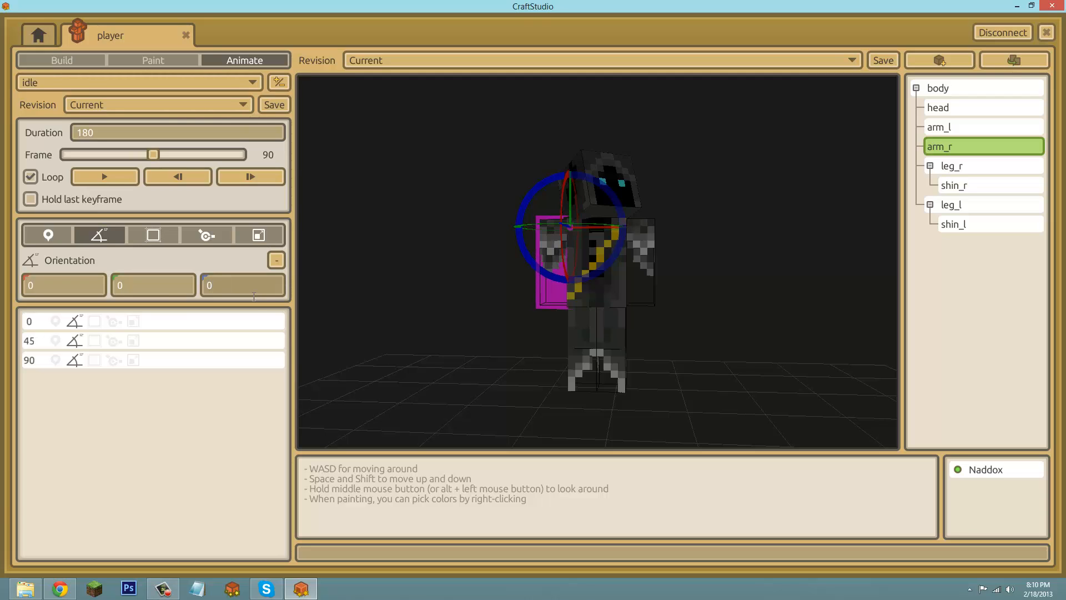
- Try to set the body's stretch to 1 on all three axes at frame 90 without adding a keyframe
left_click(616, 278)
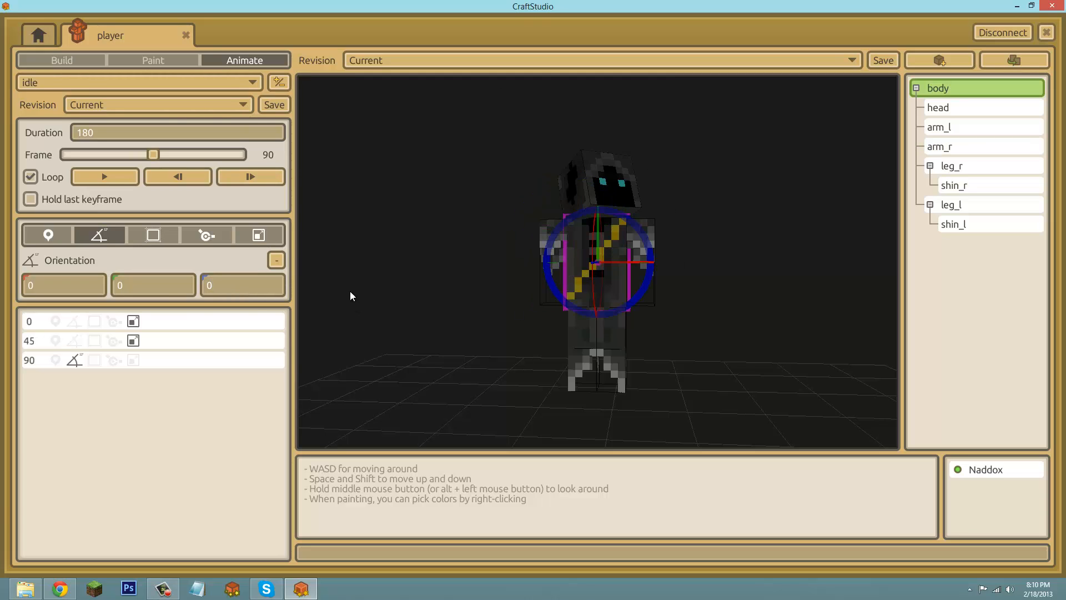
left_click(259, 235)
left_click(252, 284)
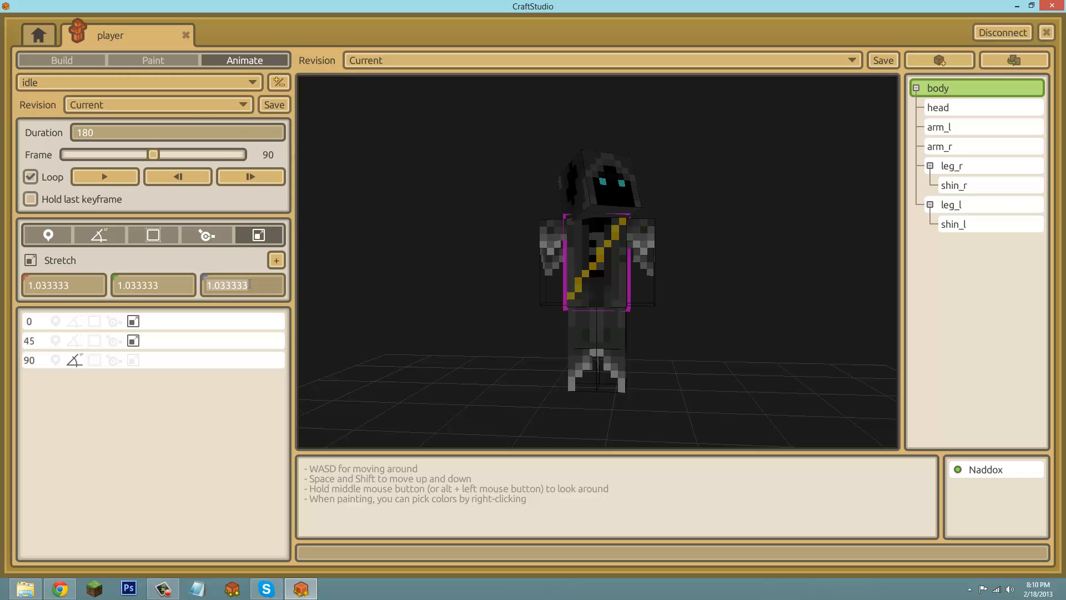
type("1")
left_click(155, 285)
type("1")
left_click(85, 285)
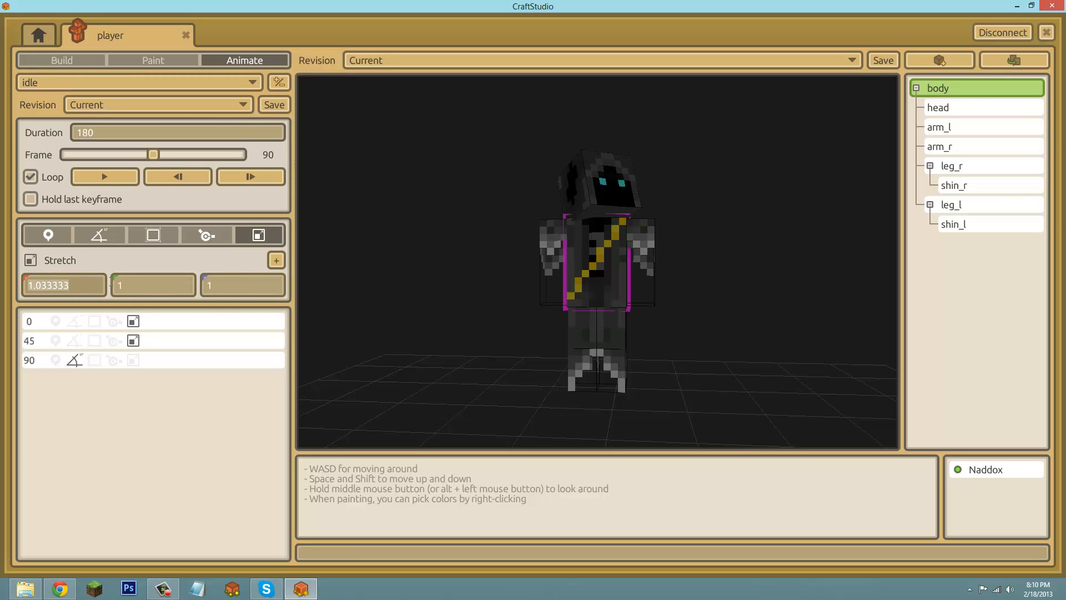
type("1")
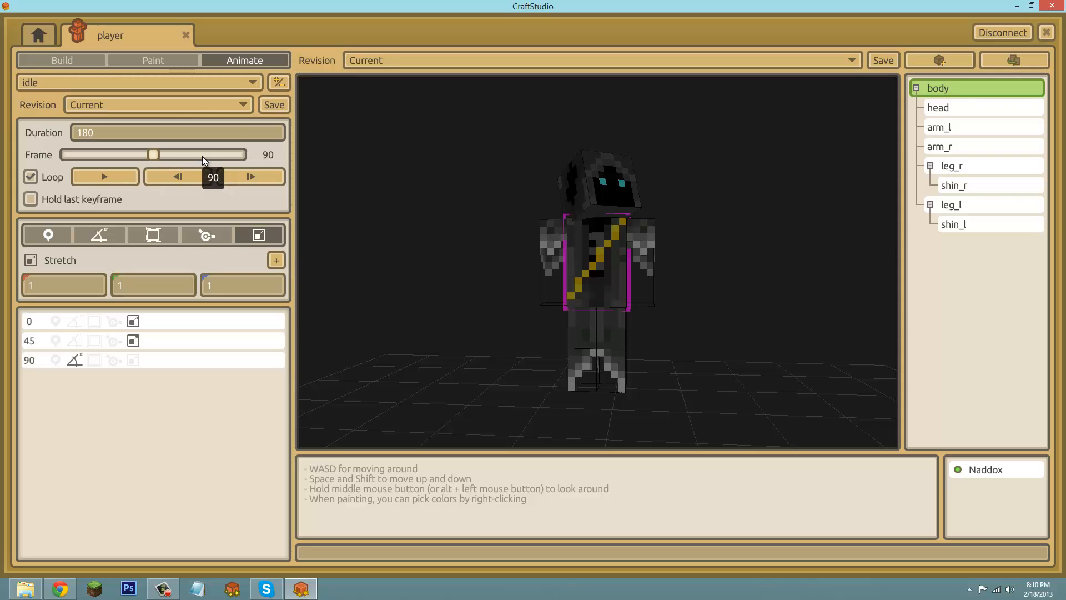
- Add a stretch keyframe to the body at frame 135
left_click_drag(153, 155, 192, 162)
left_click(269, 174)
left_click(269, 175)
left_click(270, 175)
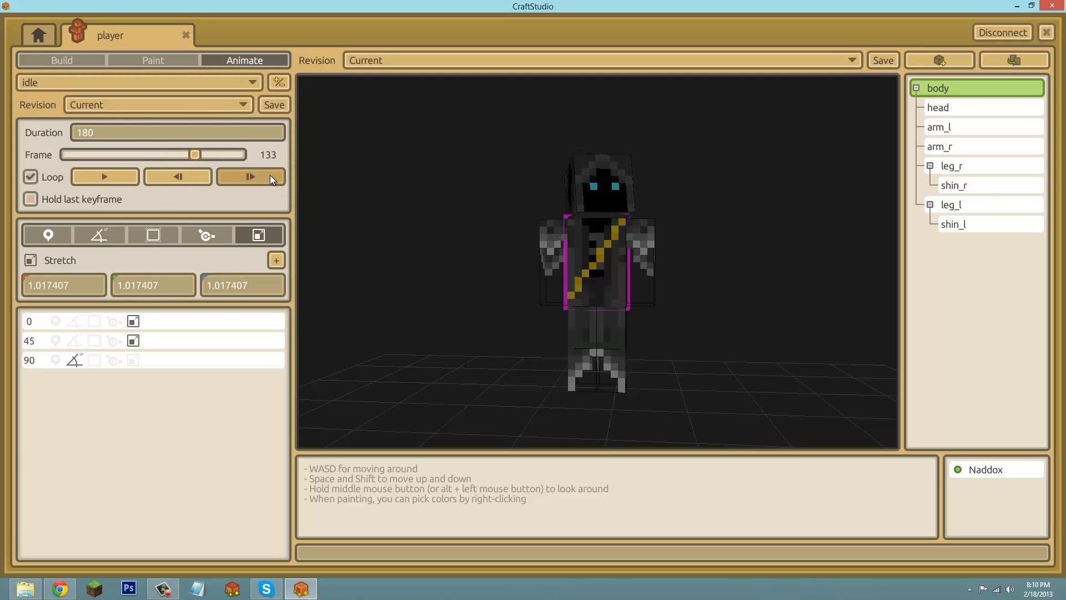
left_click(270, 175)
left_click(270, 175)
left_click(276, 260)
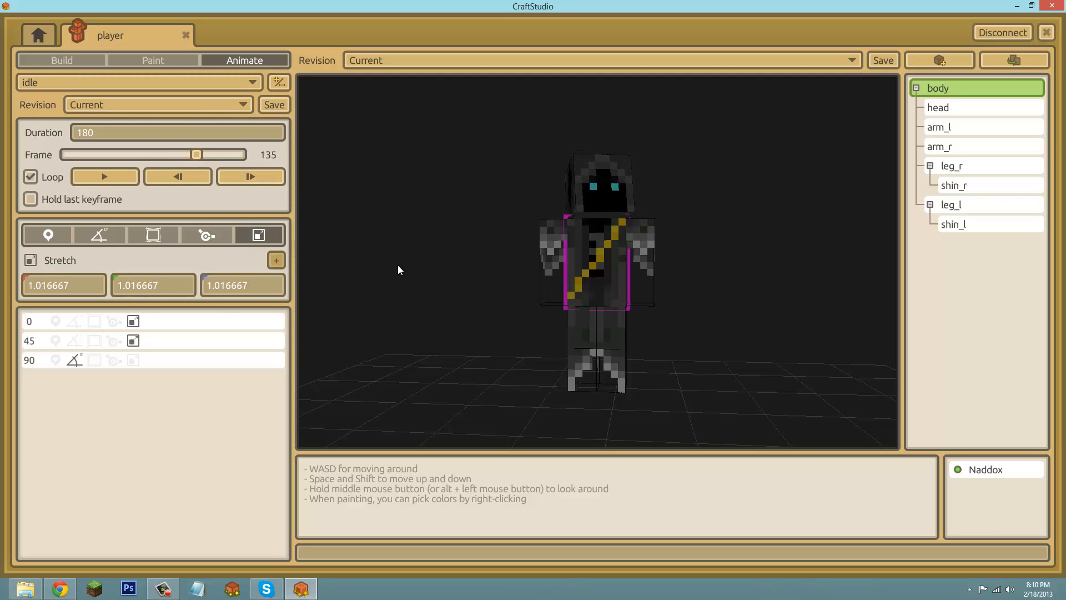
- Try adding stretch keyframes to arm_r and arm_l at frame 135
left_click(549, 242)
left_click(281, 260)
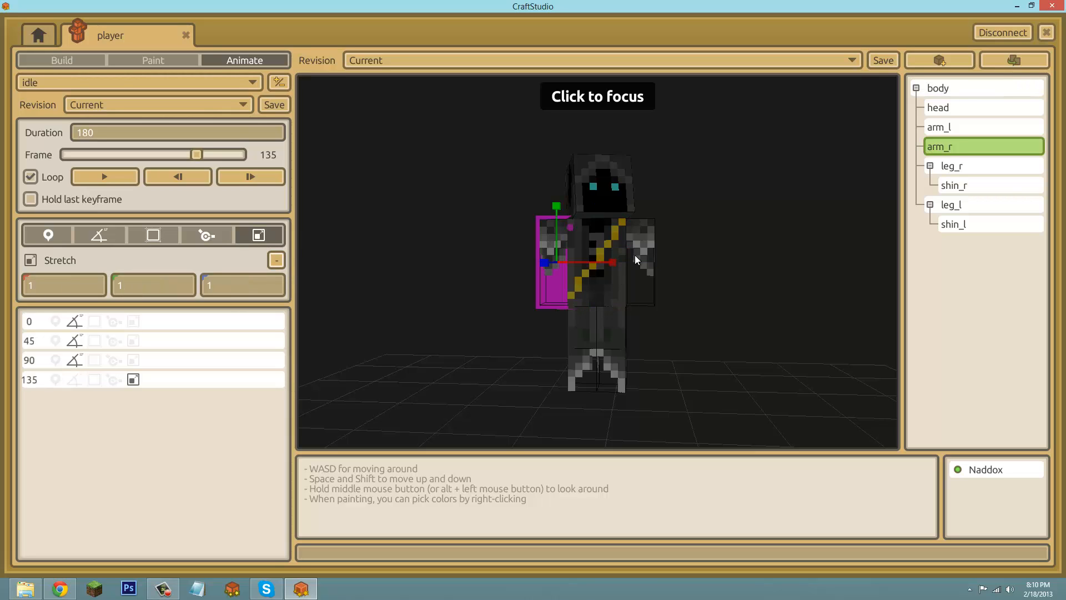
left_click(638, 253)
left_click(278, 261)
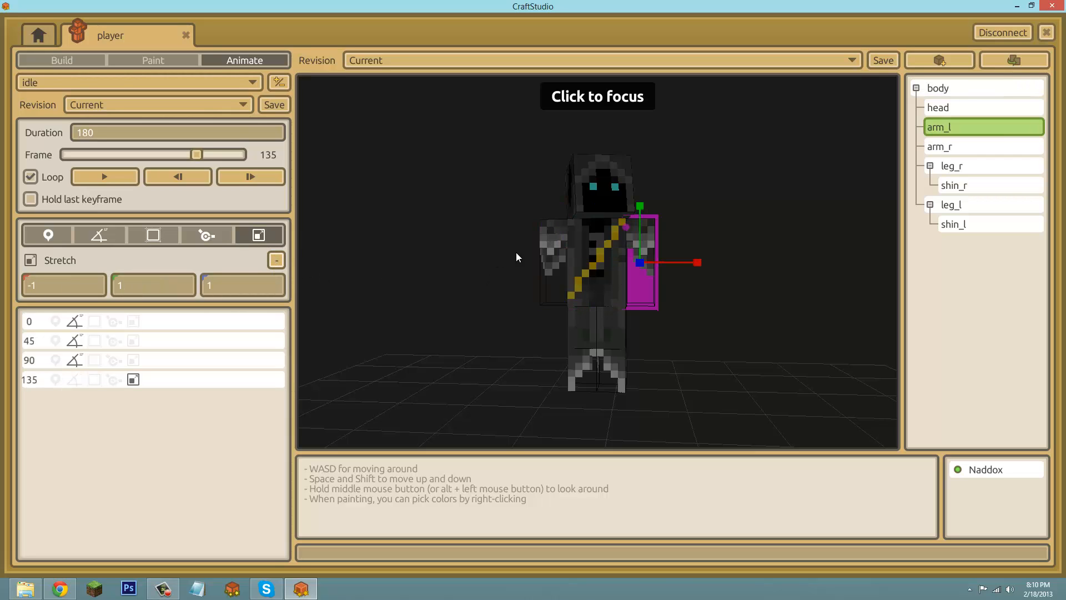
- Remove the frame 135 stretch keyframes from arm_r and arm_l
left_click(549, 241)
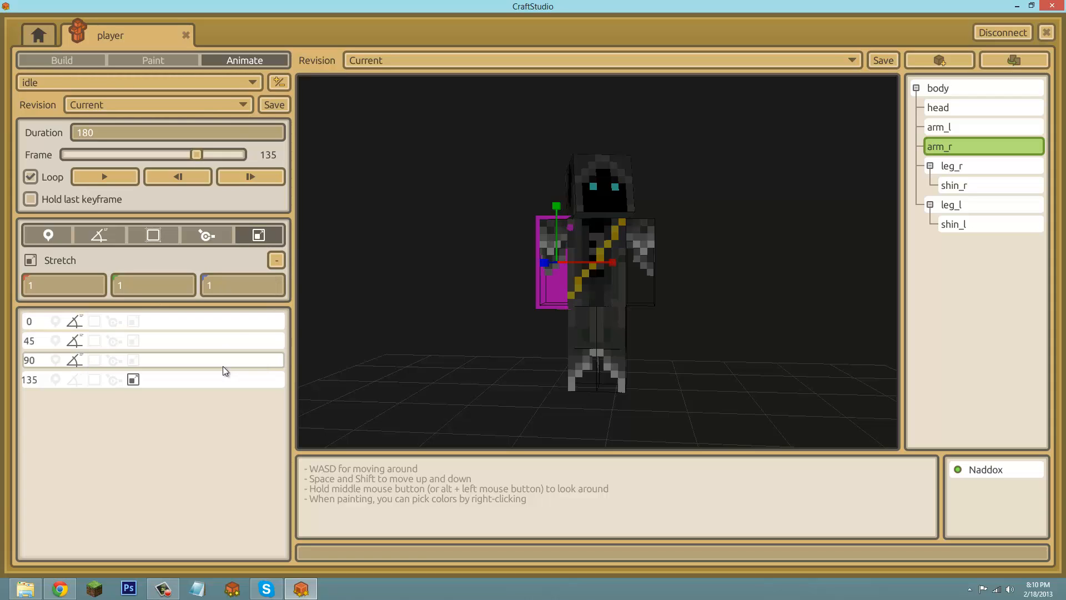
left_click(276, 261)
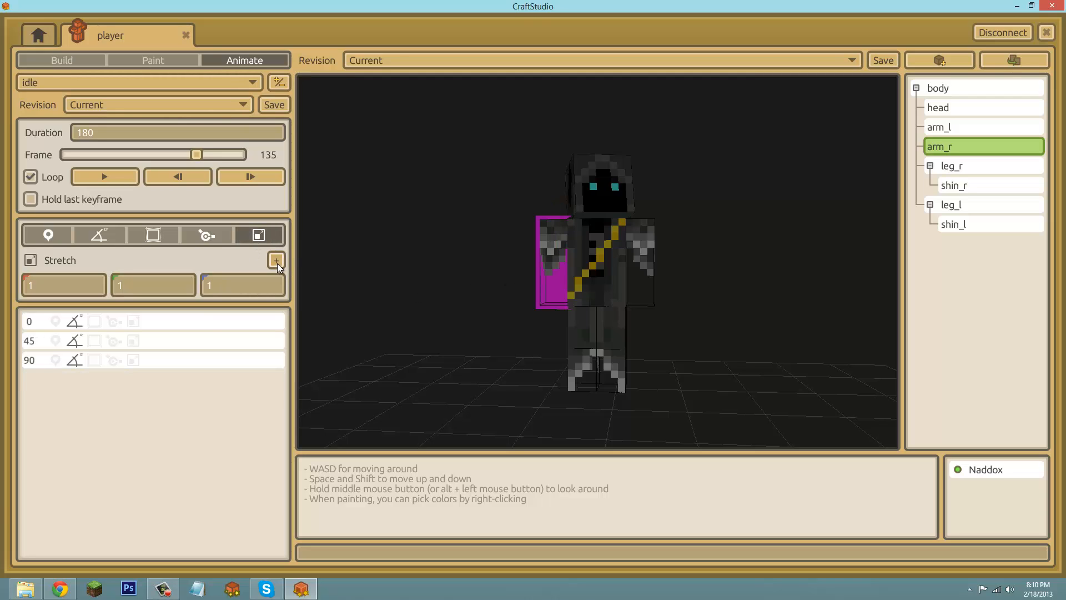
left_click(276, 260)
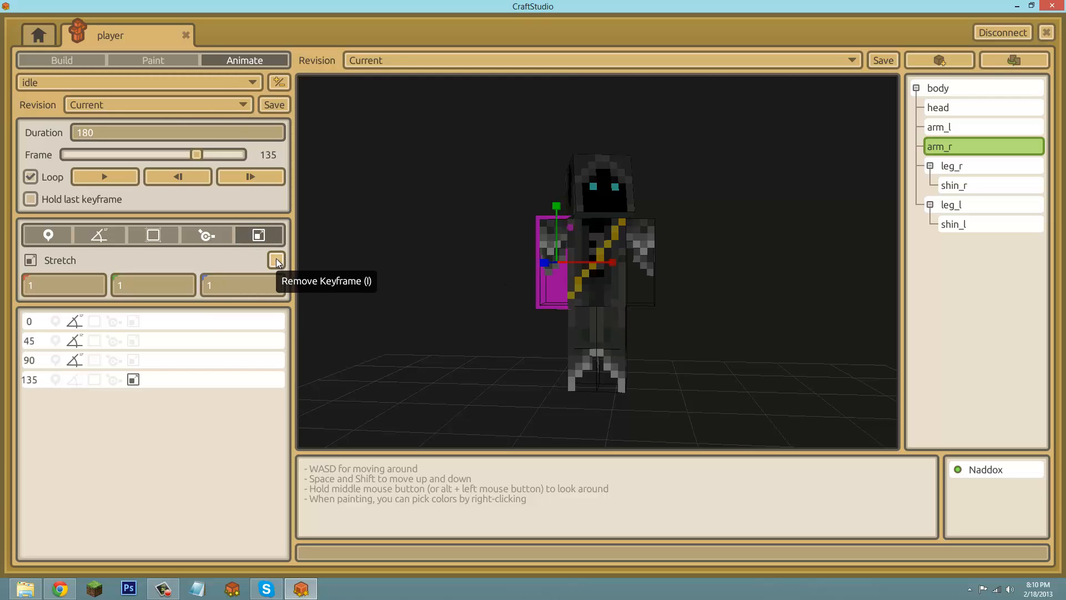
left_click(280, 264)
left_click(281, 266)
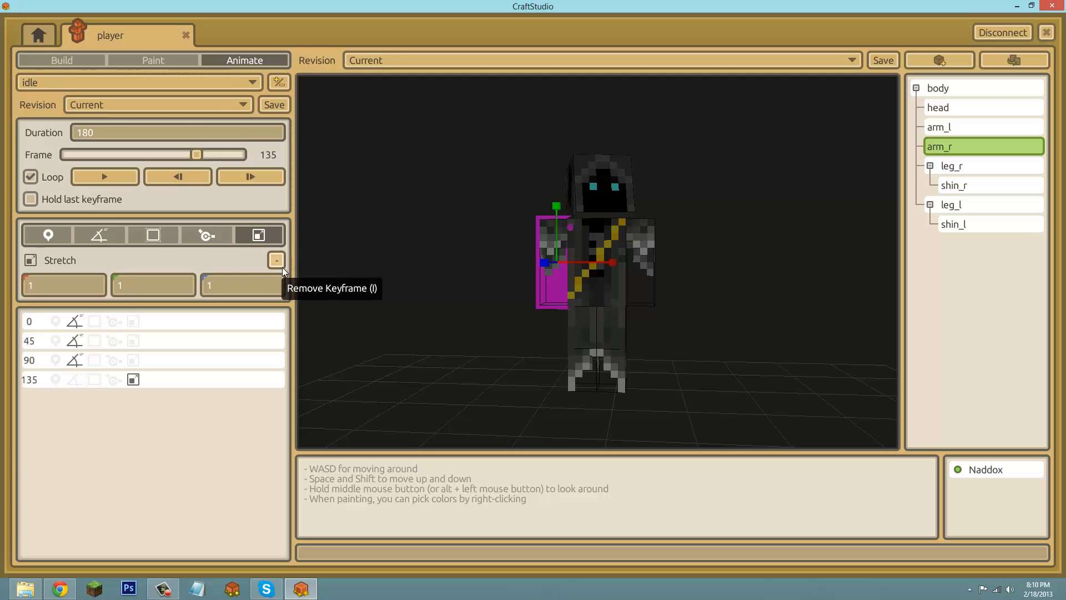
left_click(282, 266)
left_click(635, 245)
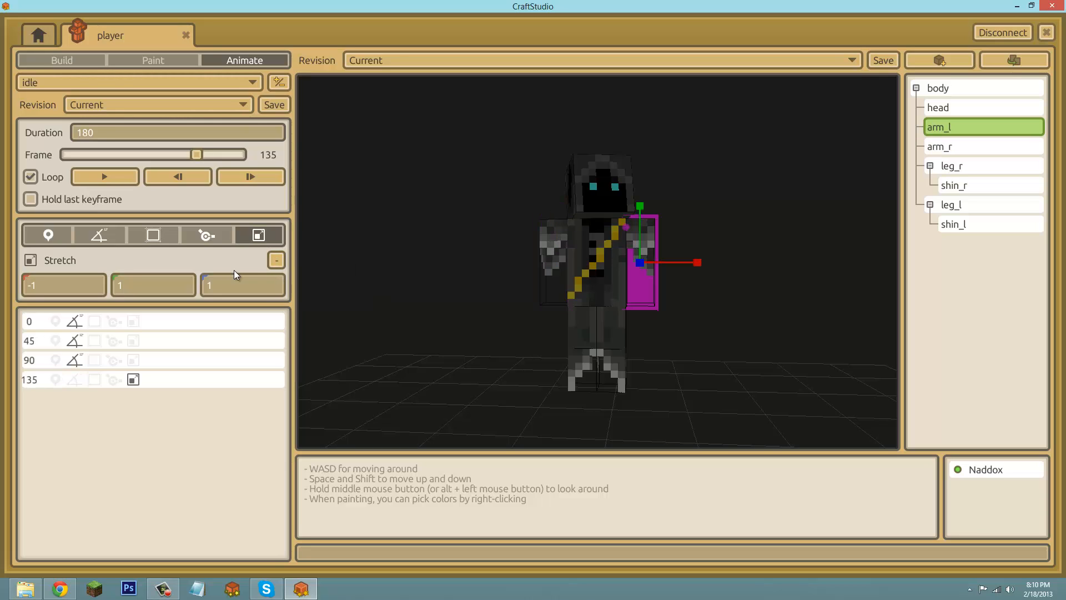
left_click(280, 264)
- Add orientation keyframes to arm_l and arm_r at frame 135 and swing both arms slightly outward
left_click(88, 235)
left_click(278, 261)
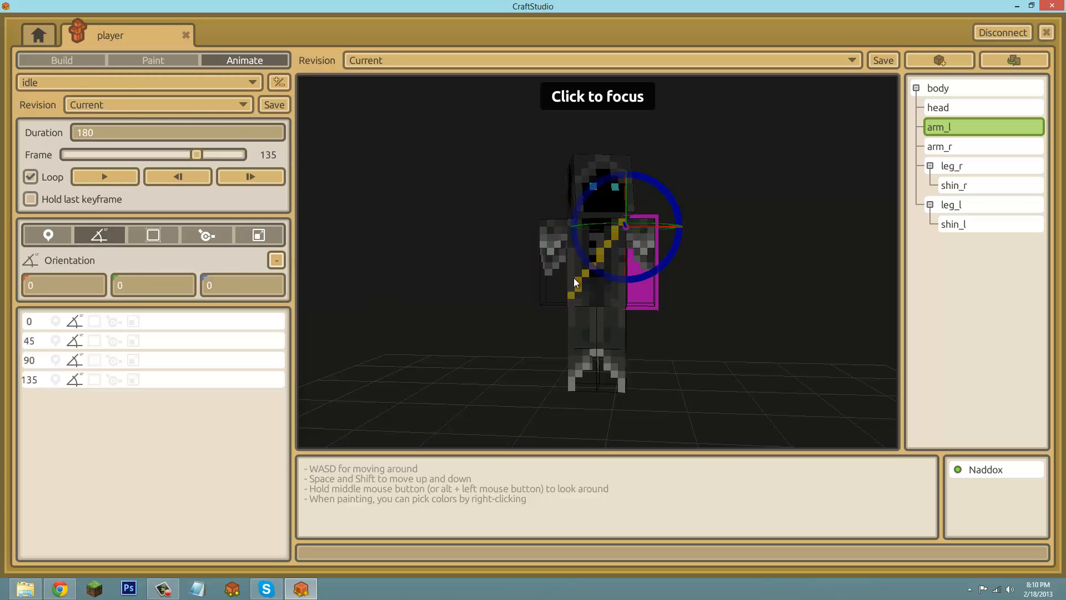
left_click(547, 254)
left_click(276, 260)
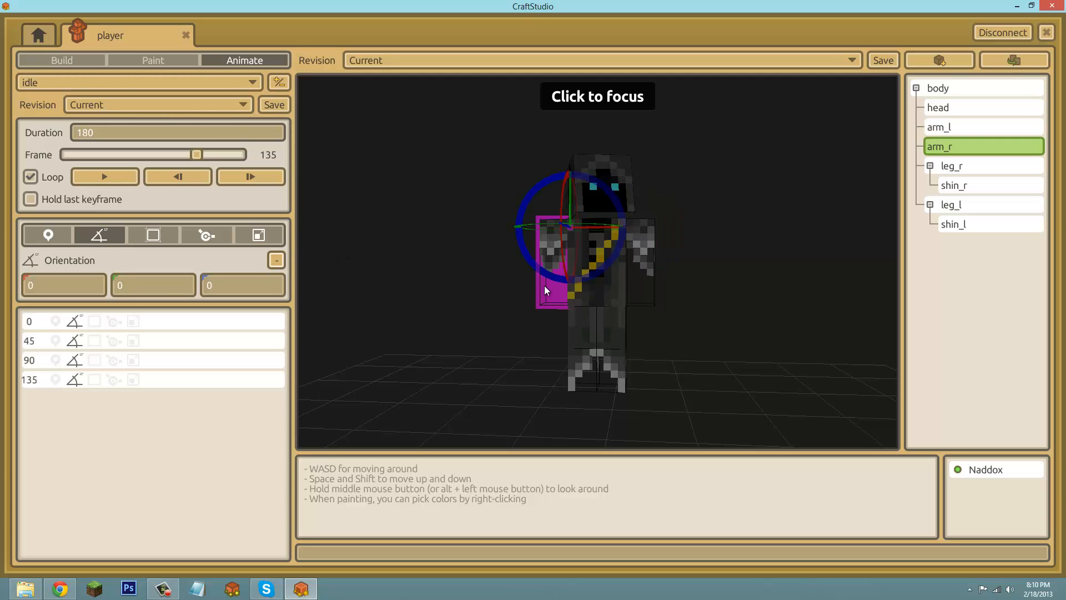
left_click_drag(615, 261, 632, 282)
left_click(641, 278)
- Set the body's stretch to 1 on all three axes at frame 90 and store it as a stretch keyframe
left_click(605, 292)
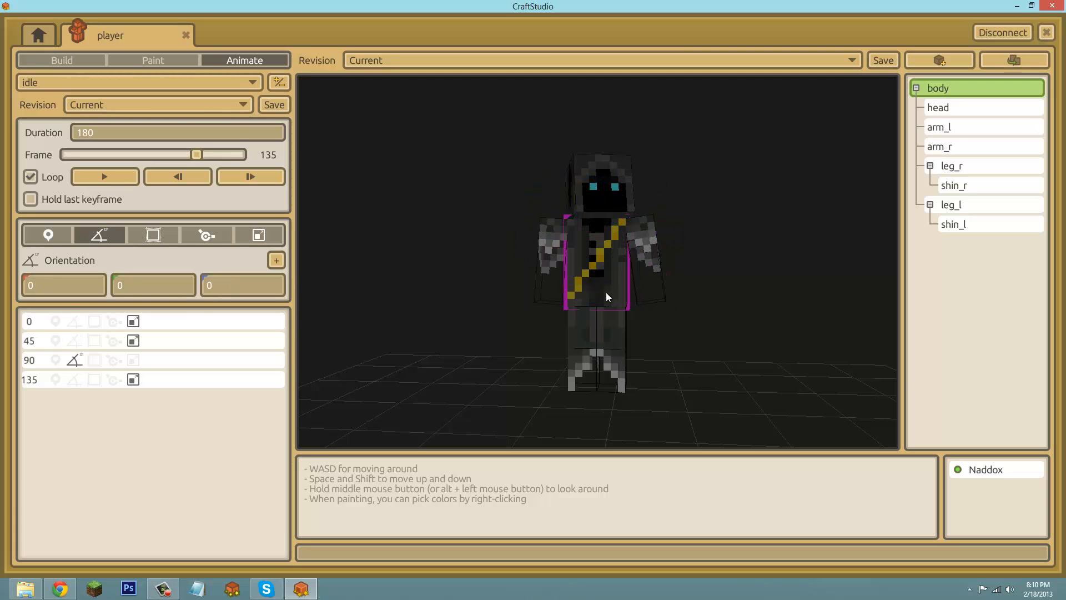
left_click(261, 236)
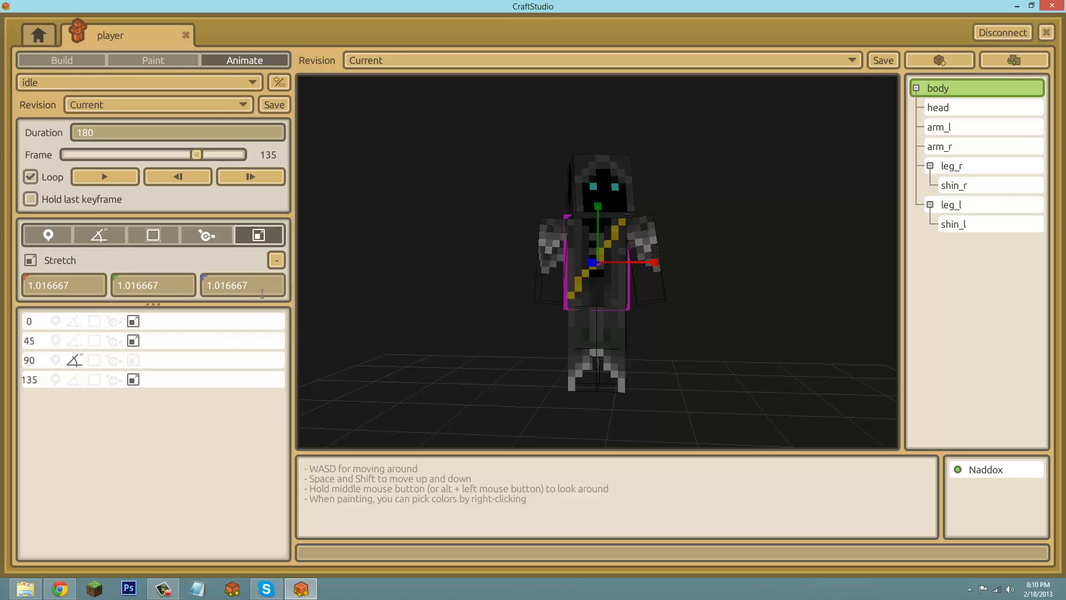
left_click(182, 379)
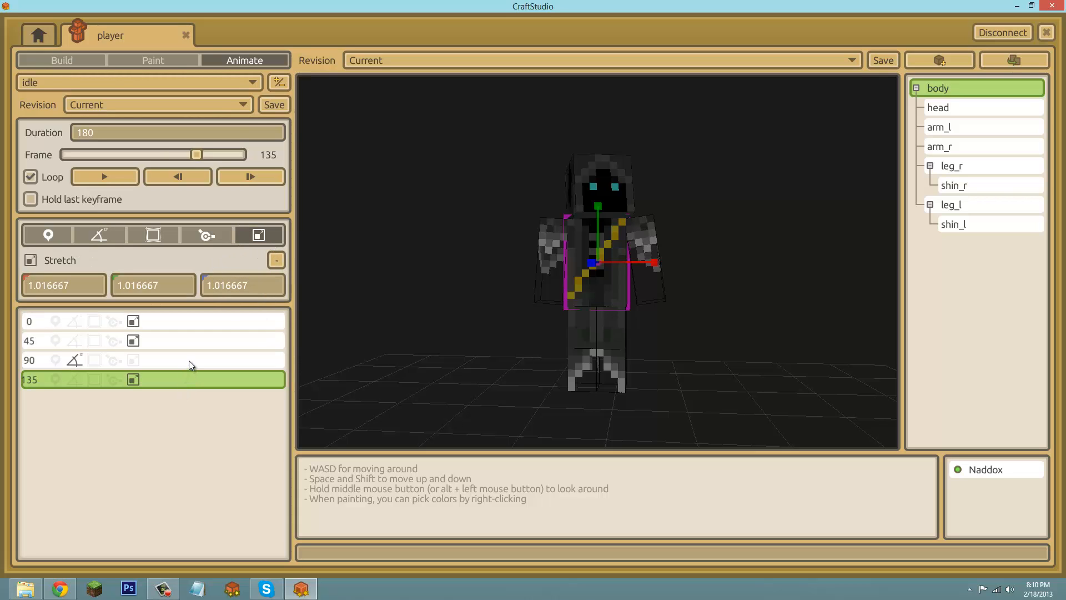
left_click(189, 361)
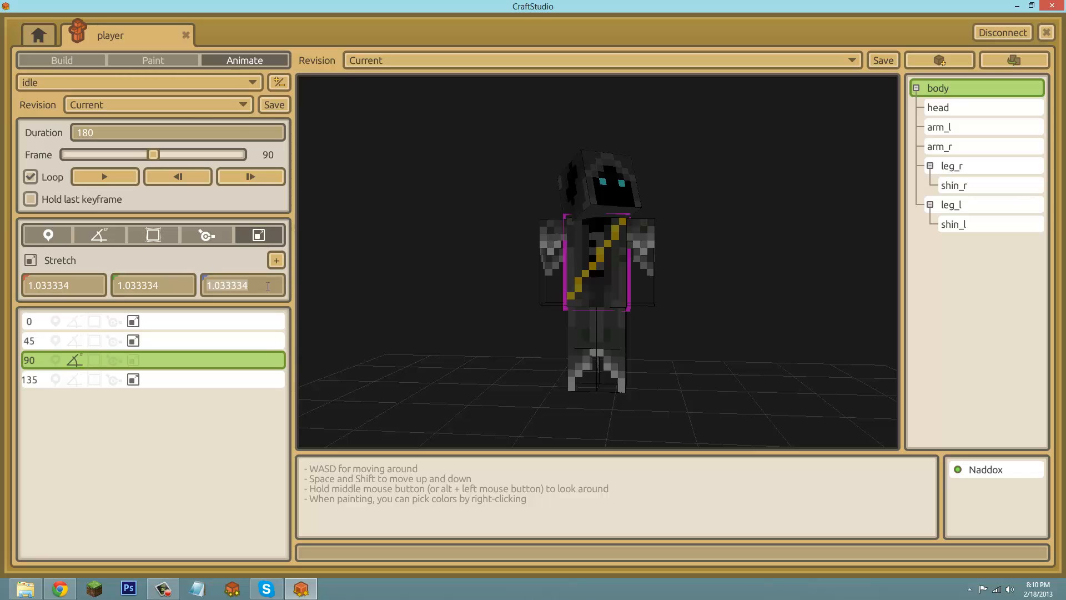
double_click(145, 286)
type("1")
left_click(57, 286)
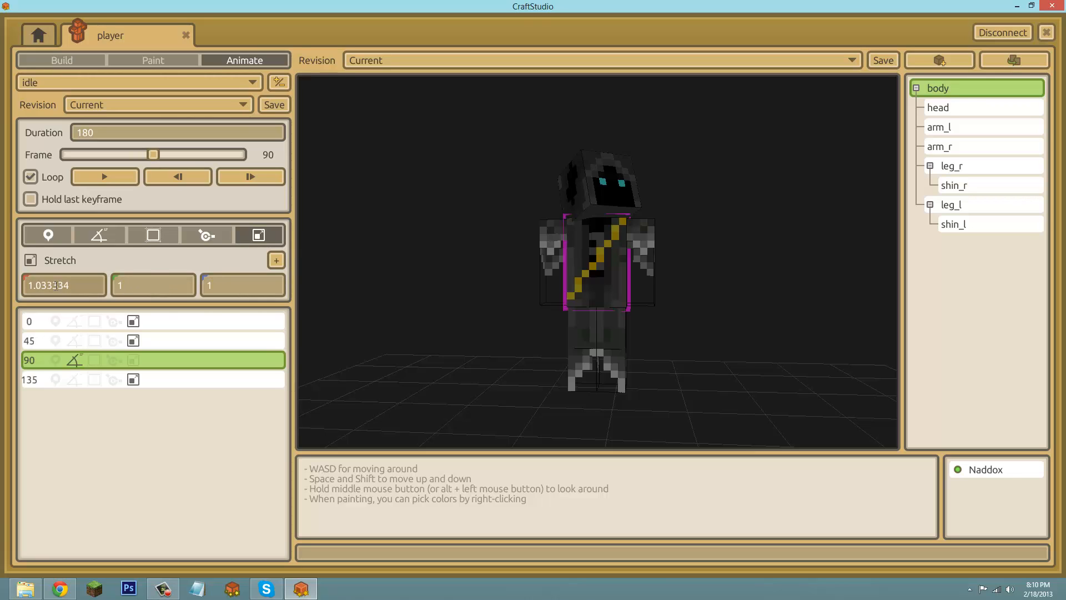
left_click(276, 255)
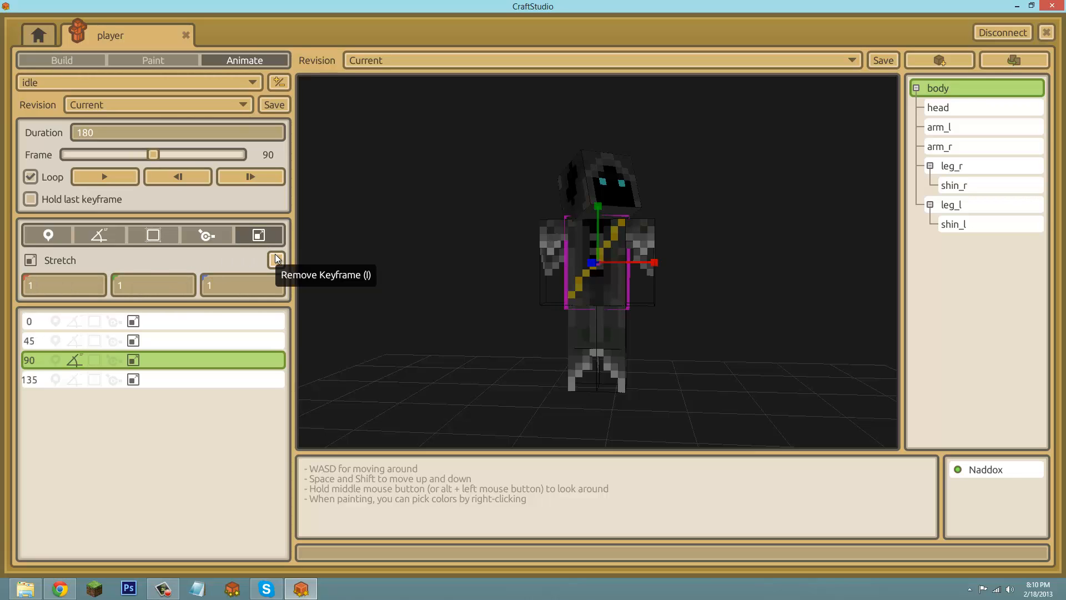
left_click(112, 237)
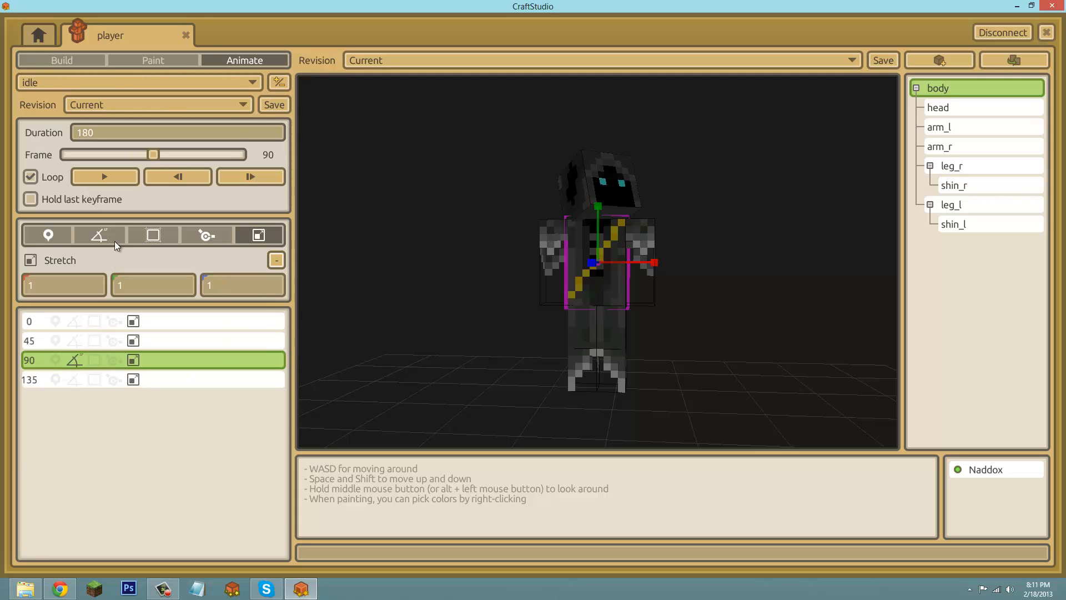
- Remove the body's orientation keyframe at frame 90 and set its stretch to 1.05 on all three axes at frame 135
left_click(272, 260)
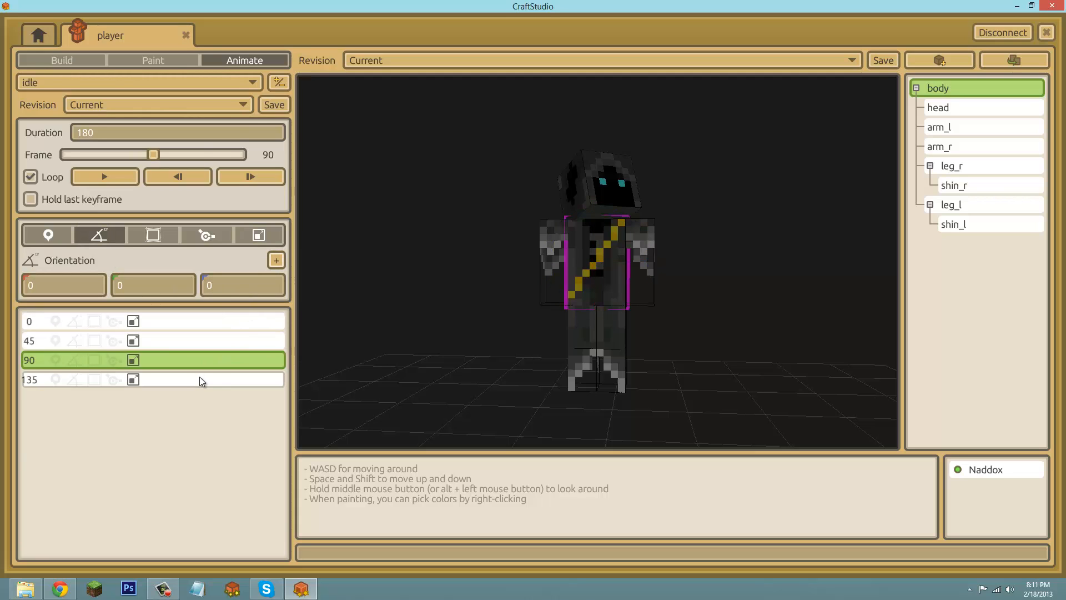
left_click(199, 376)
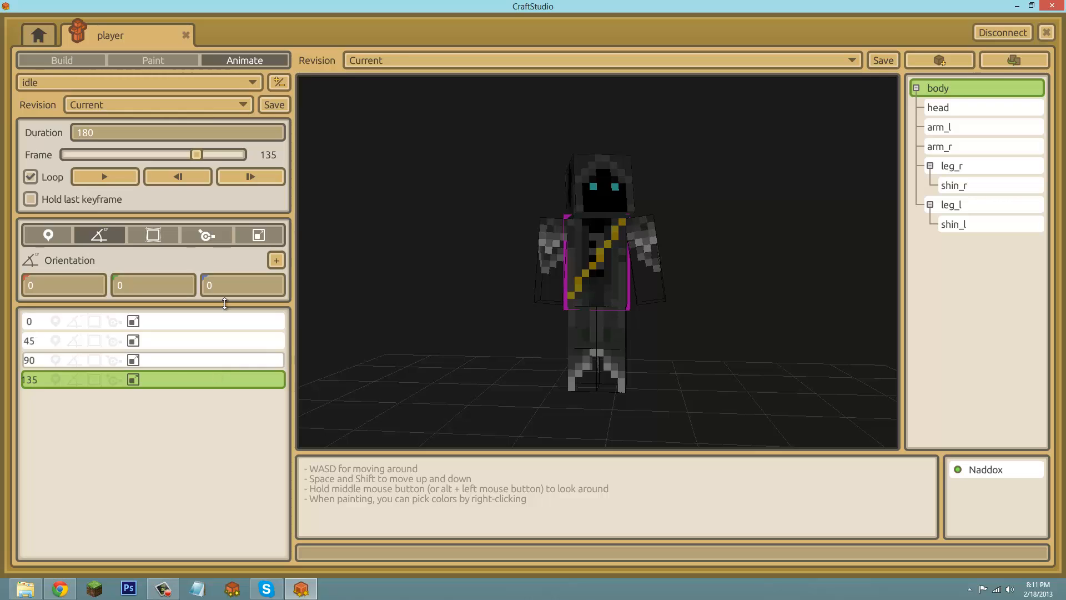
left_click(262, 233)
left_click(89, 288)
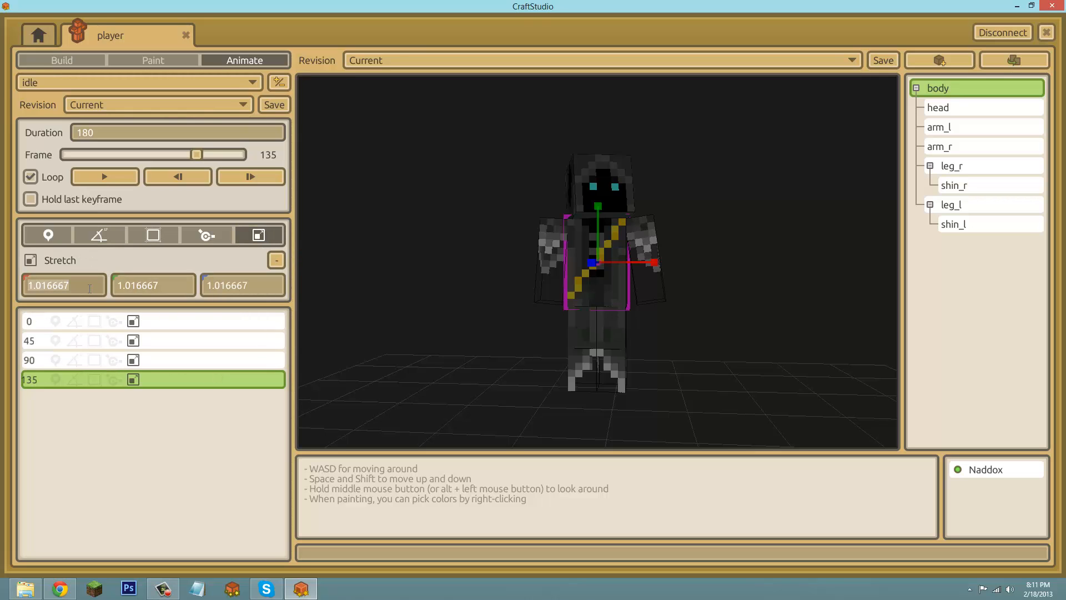
type("1.05")
left_click_drag(117, 287, 162, 279)
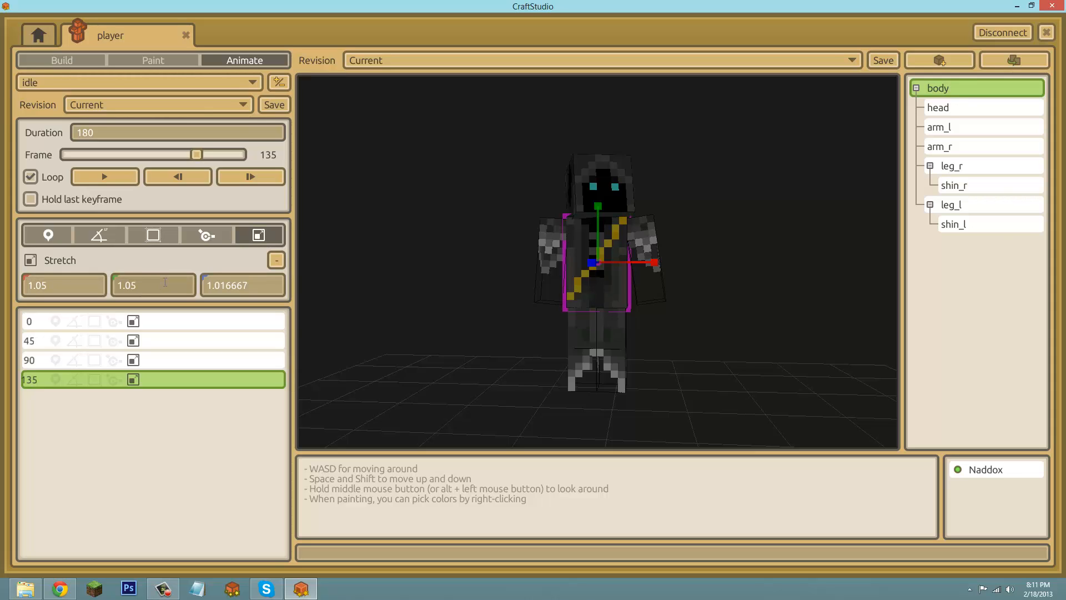
left_click(274, 286)
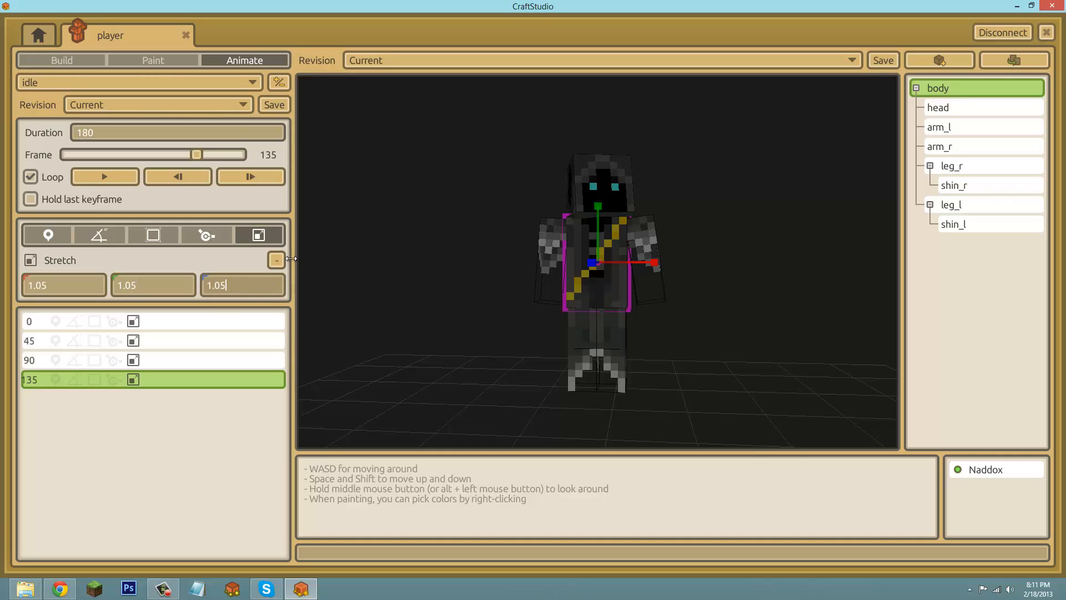
type("1.05")
- Add an orientation keyframe to the head at frame 135 with all three angles set to 0
left_click(618, 186)
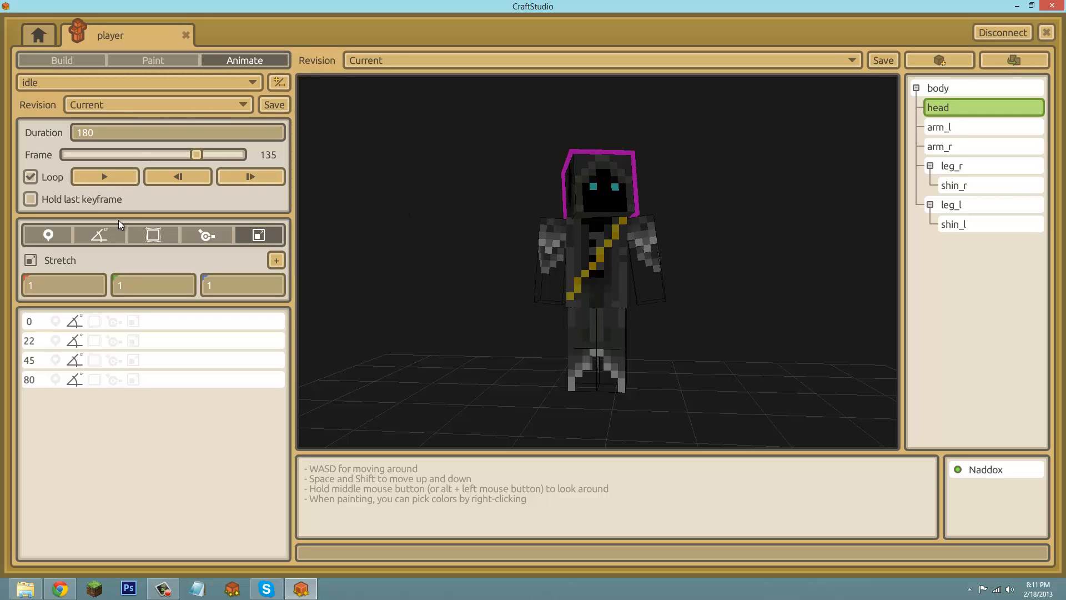
left_click(97, 239)
left_click(277, 261)
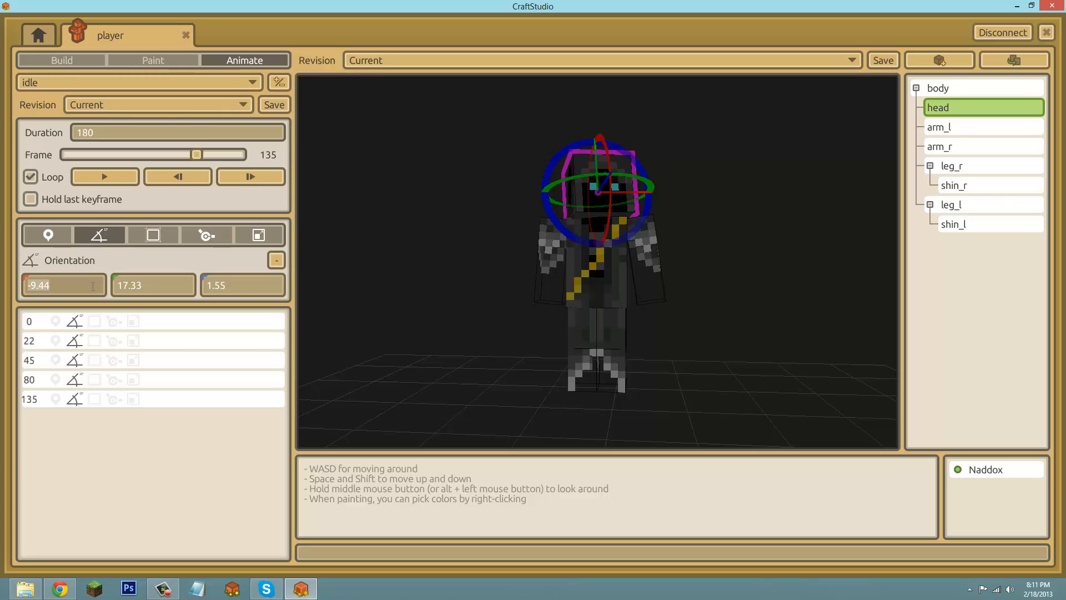
key("Tab")
type("0")
key("Tab")
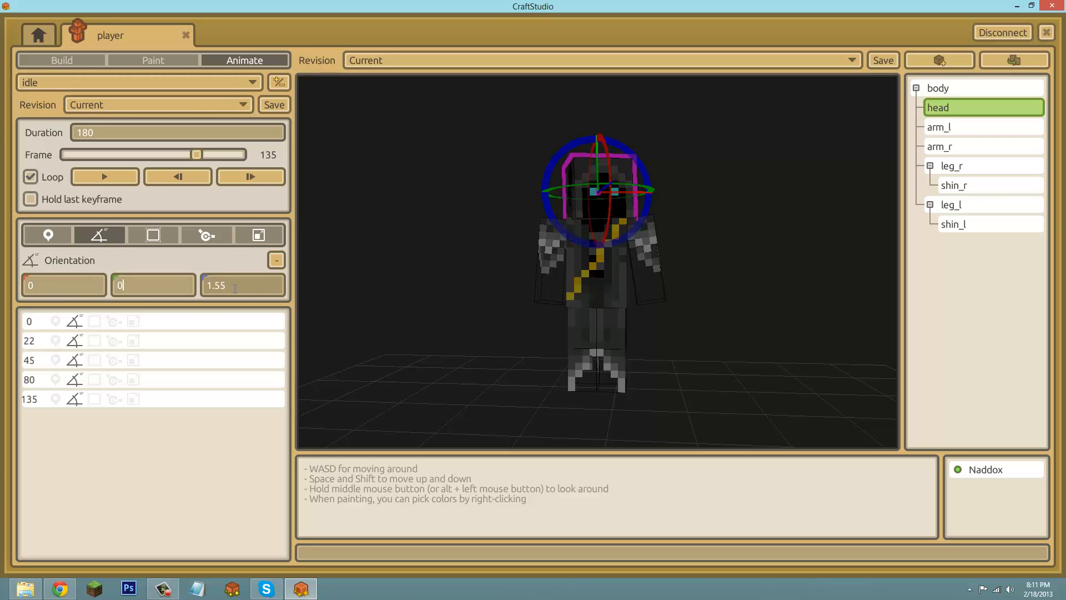
type("0")
left_click(469, 271)
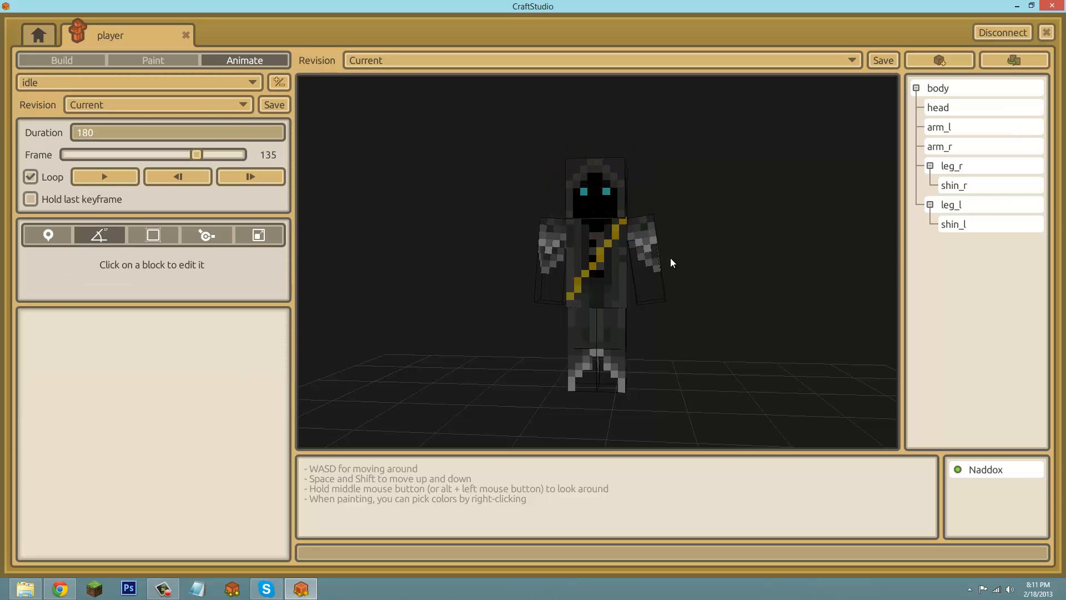
- Play the idle animation and check its motion from different angles
middle_click_drag(529, 295, 744, 239)
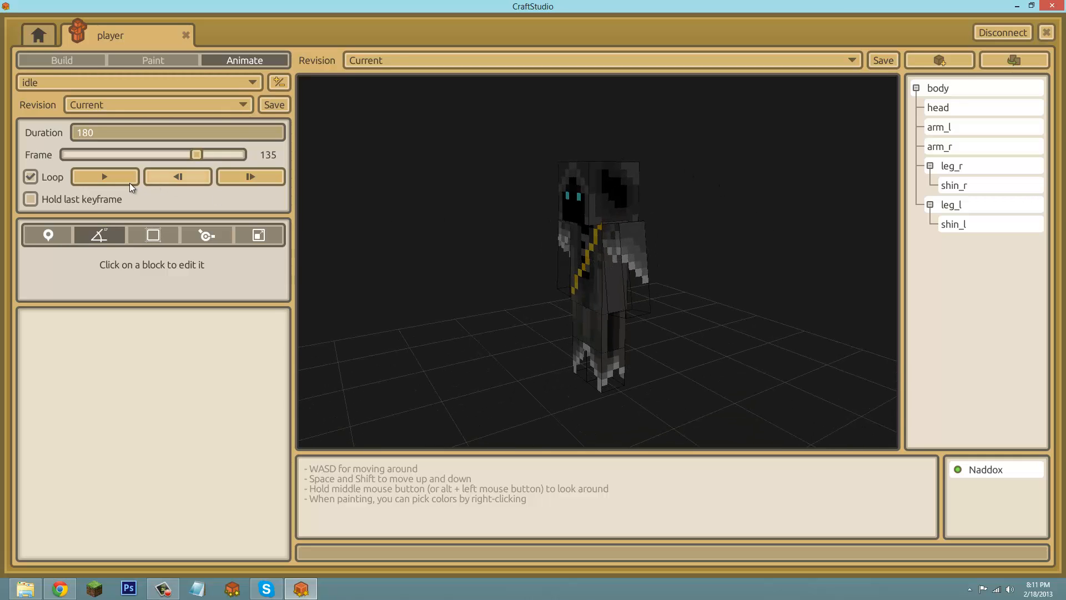
left_click(105, 177)
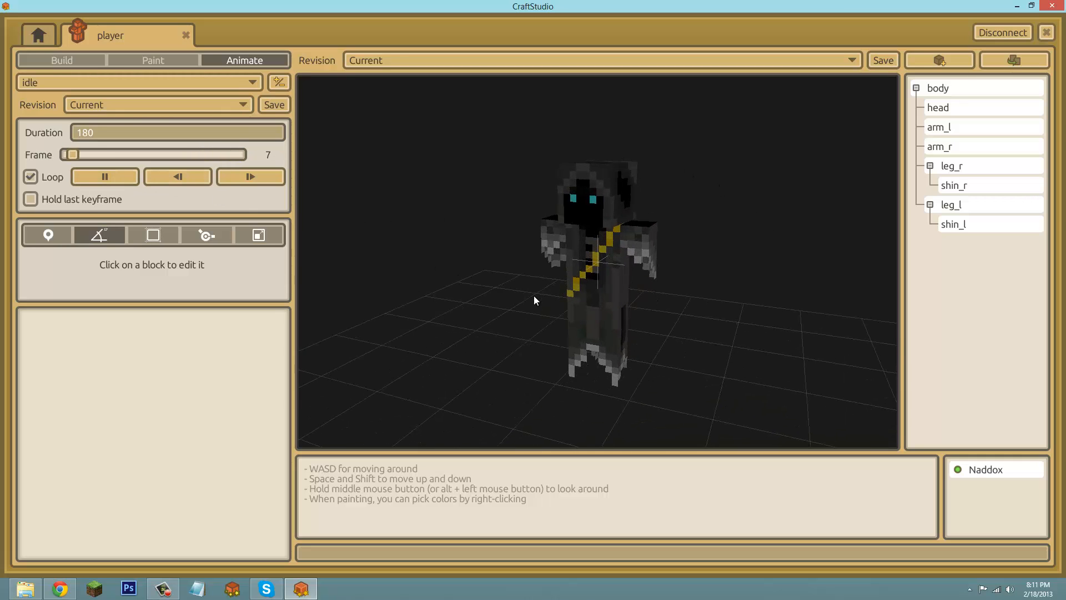
middle_click_drag(534, 298, 407, 288)
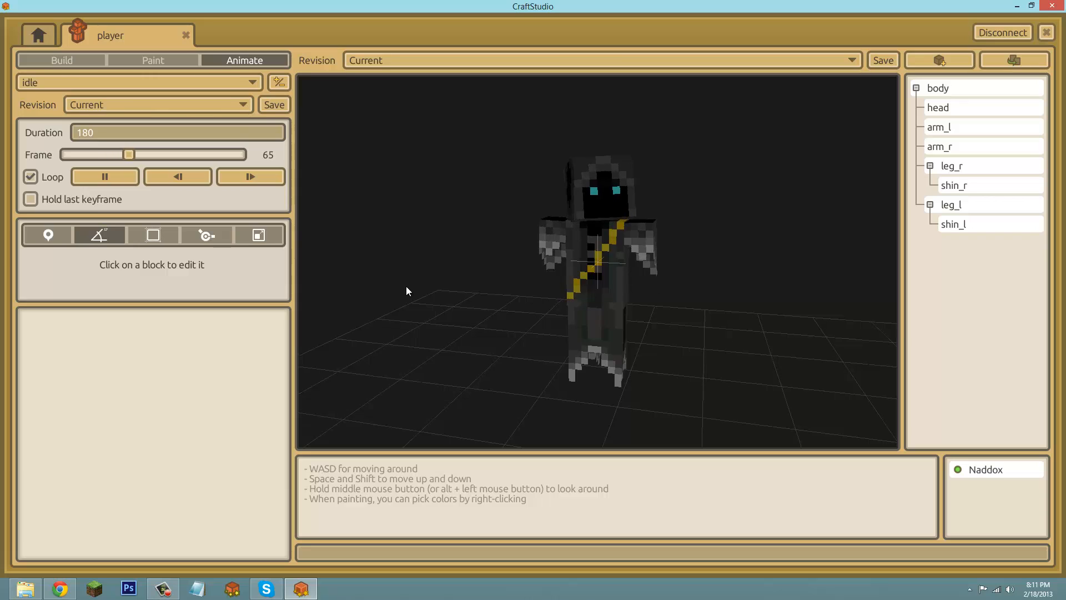